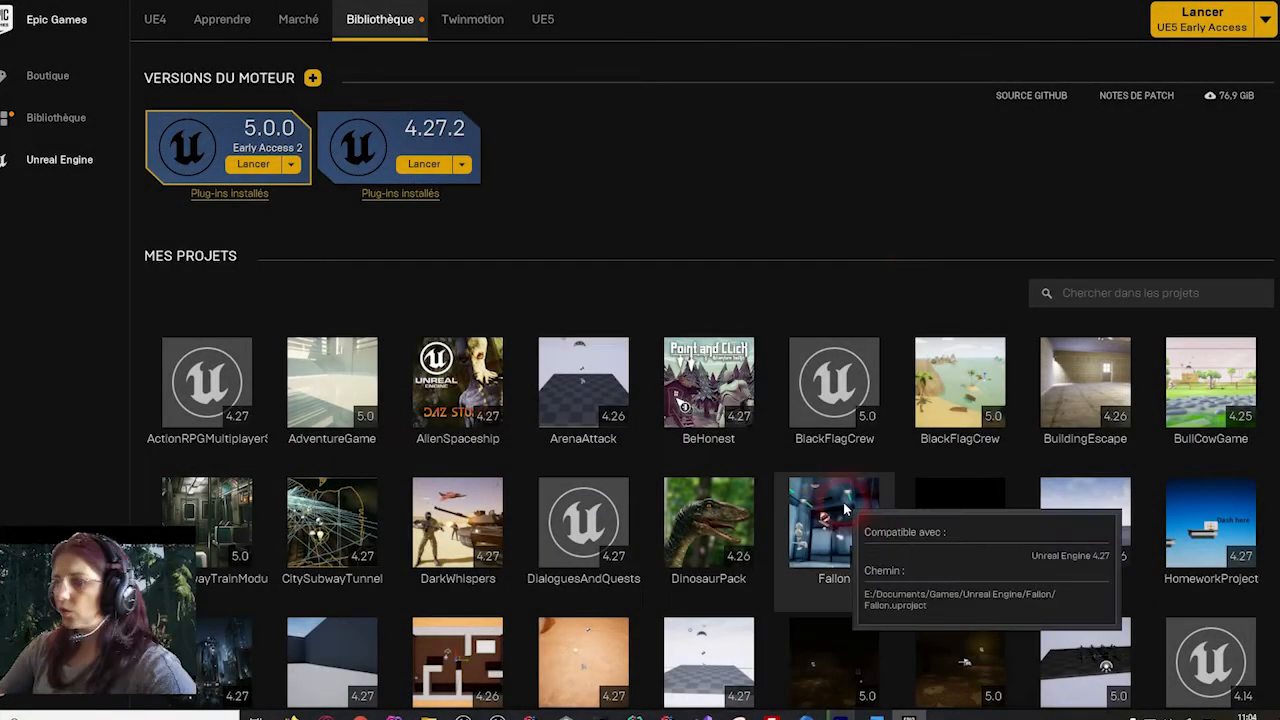
- Browse the vault's asset packs and project templates down to the Horror Engine entry
scroll(697, 600, down, 3)
scroll(697, 600, down, 6)
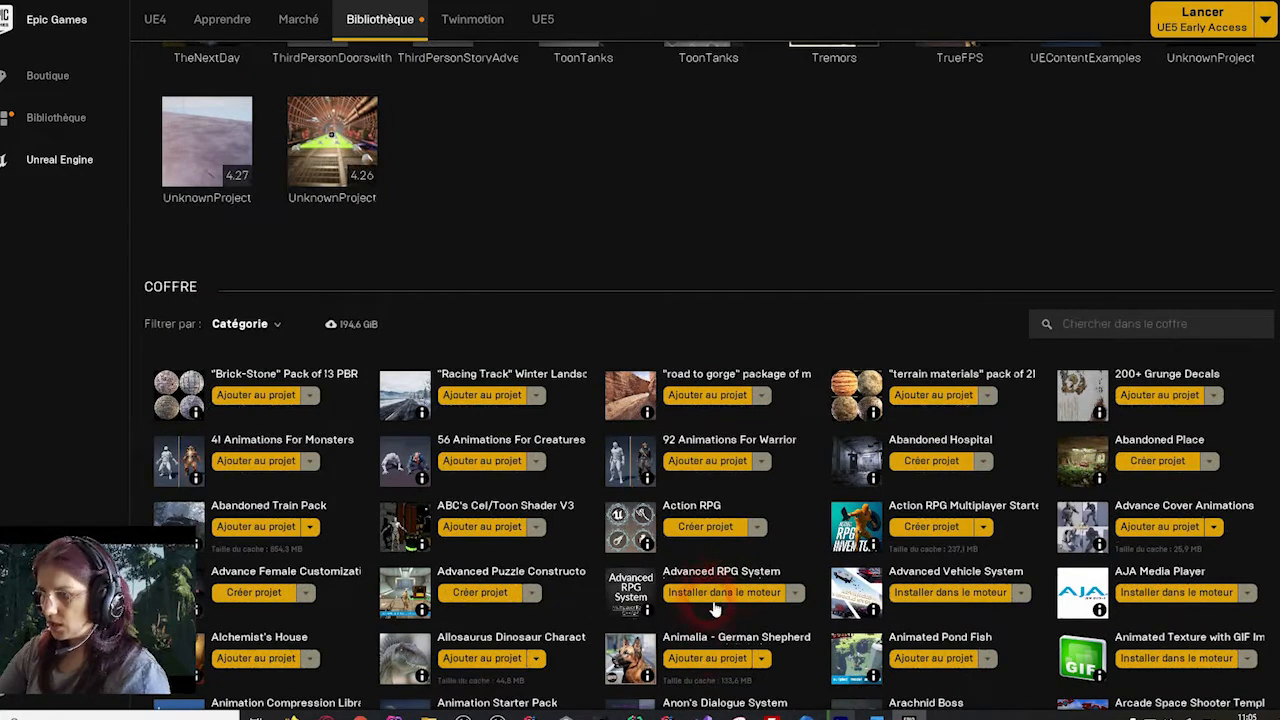
scroll(697, 660, down, 1)
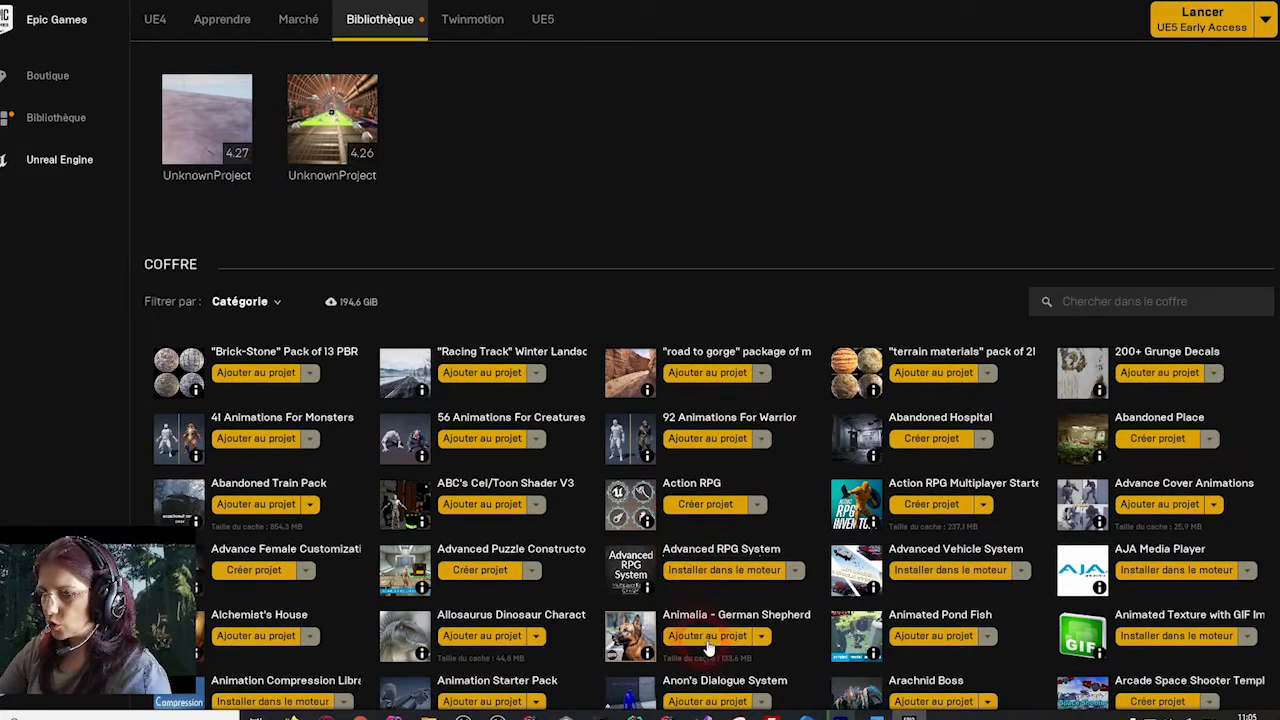
click(960, 104)
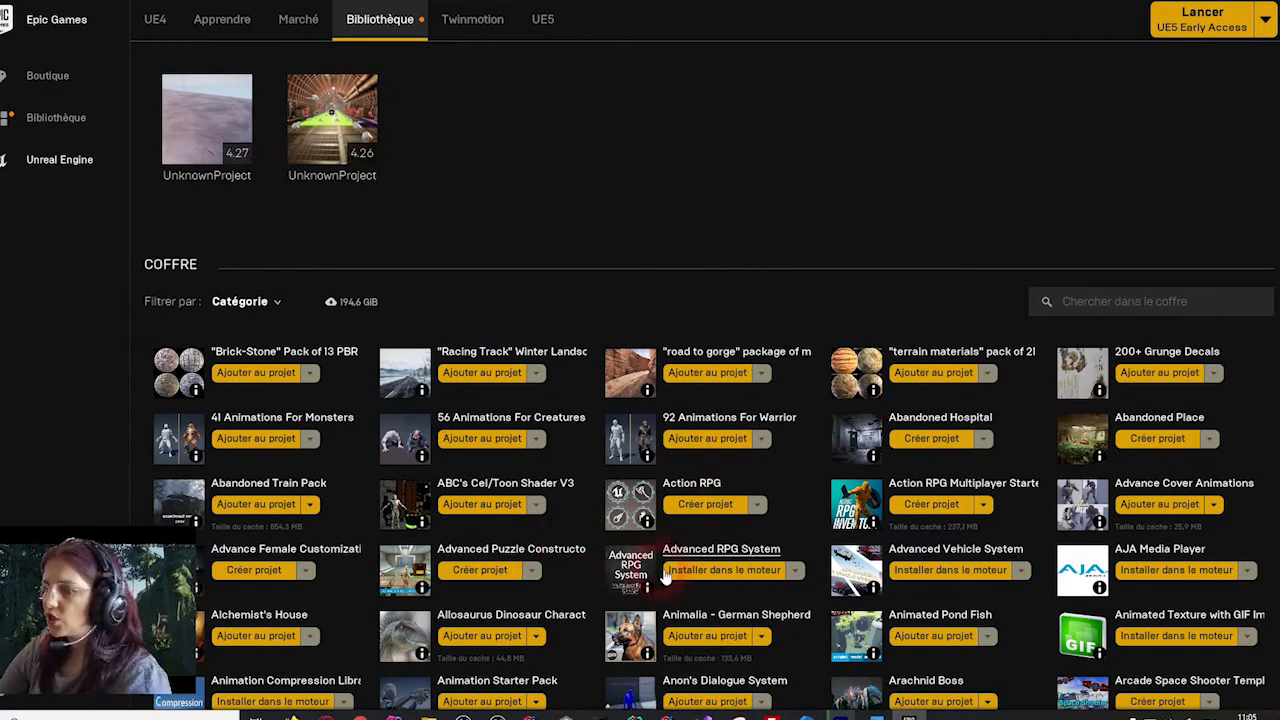
scroll(600, 522, down, 3)
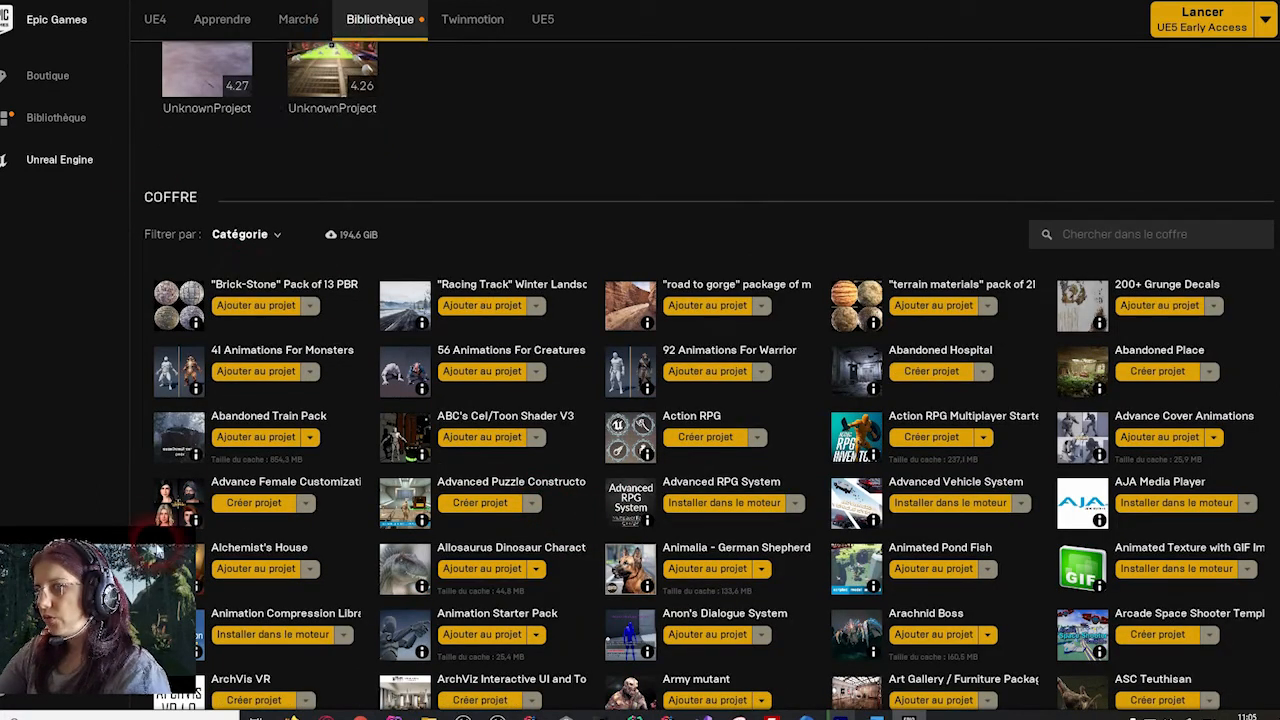
click(390, 82)
scroll(1003, 380, down, 5)
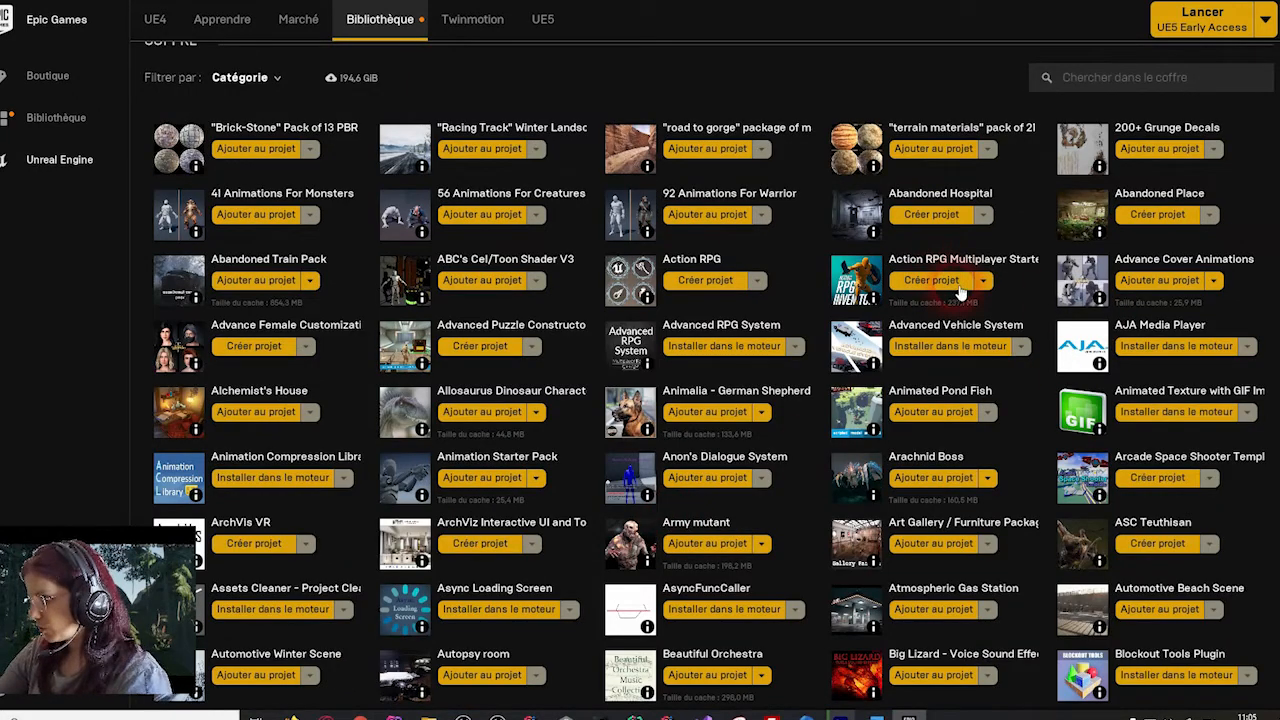
scroll(1062, 418, down, 3)
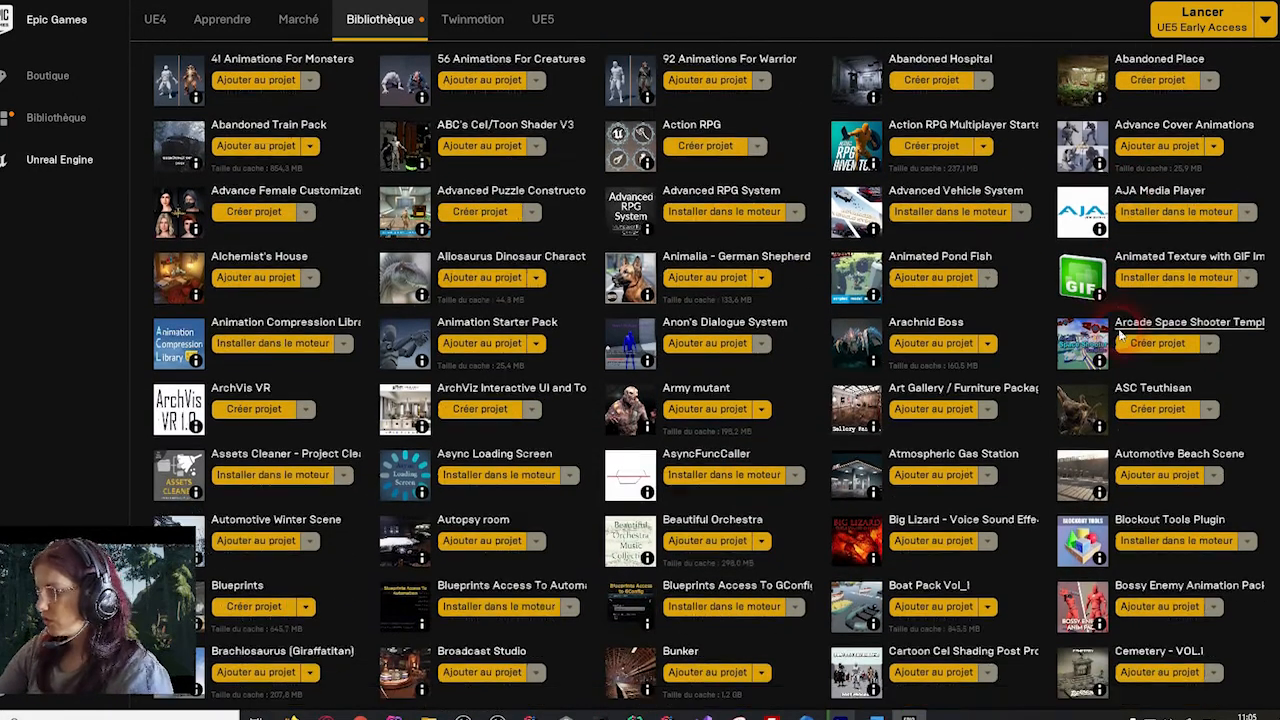
scroll(1062, 418, down, 3)
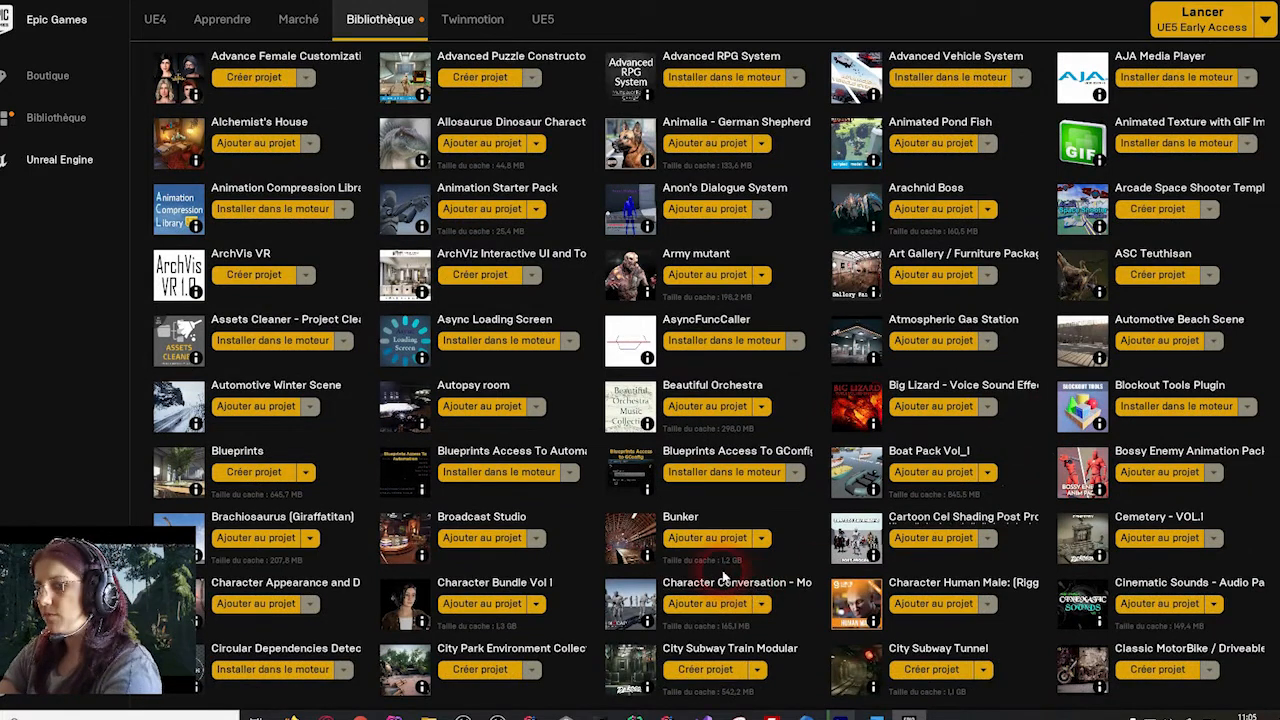
scroll(725, 578, down, 3)
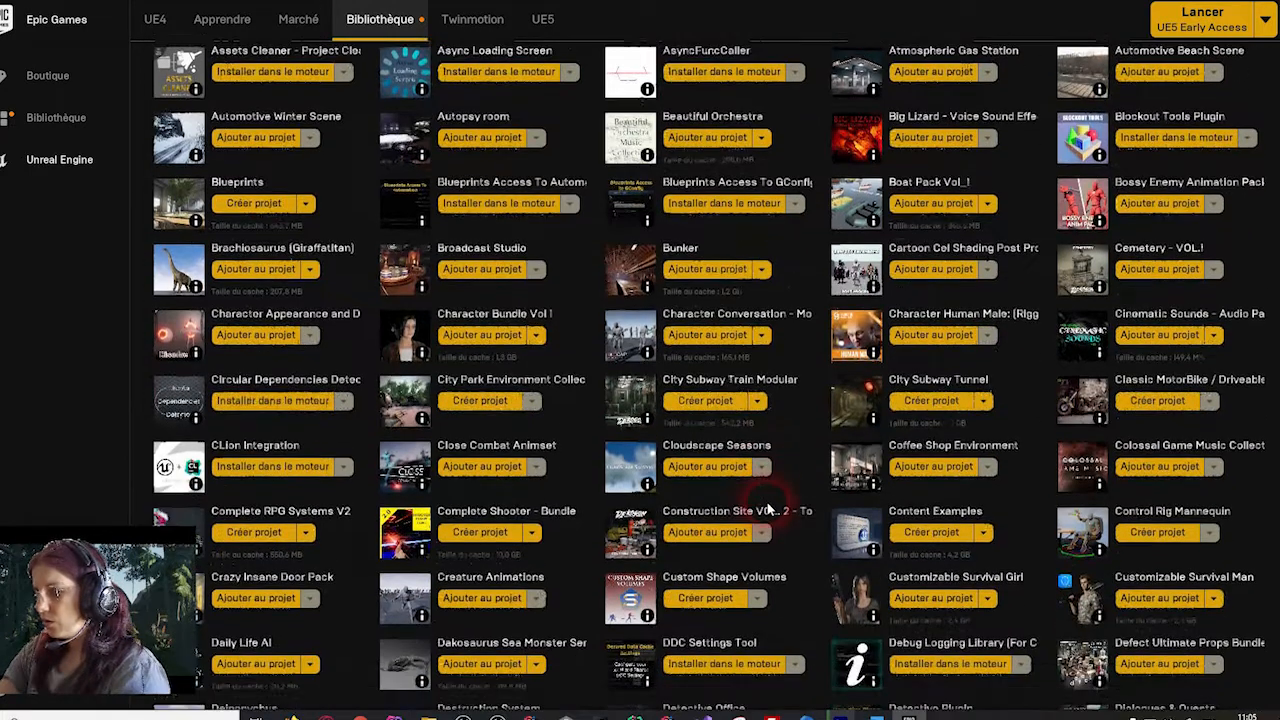
scroll(768, 510, down, 4)
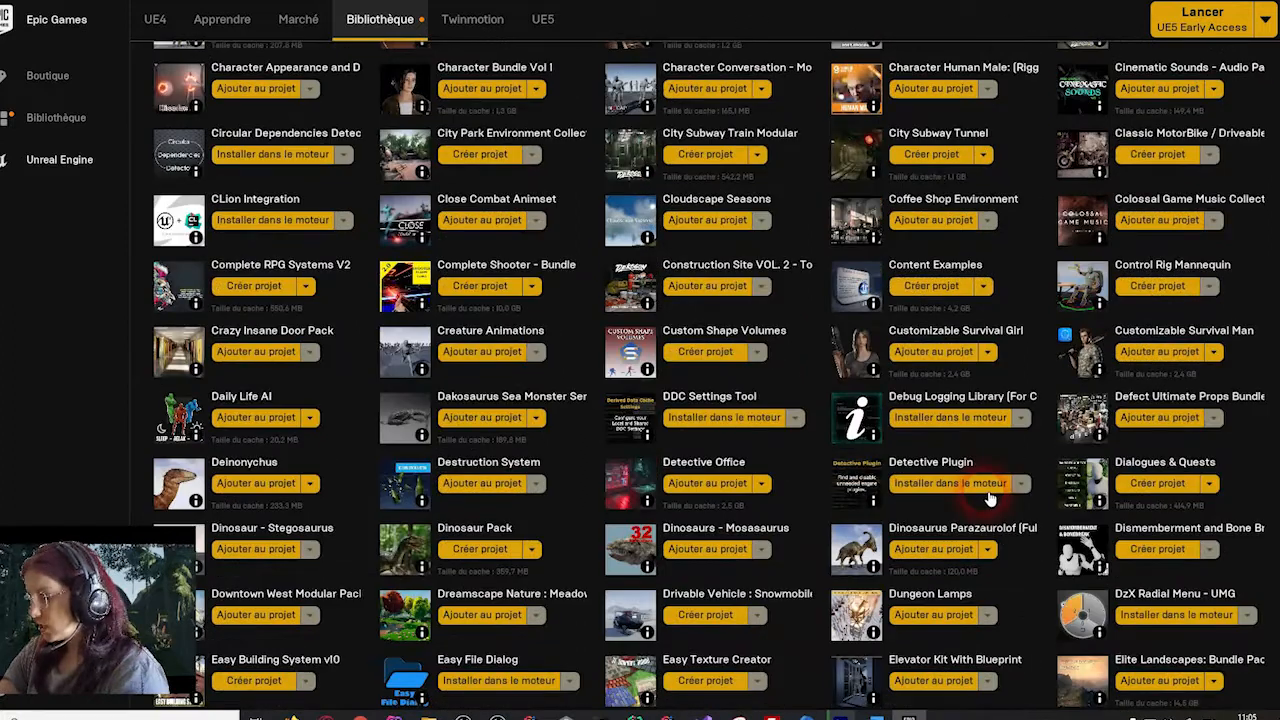
scroll(988, 497, down, 1)
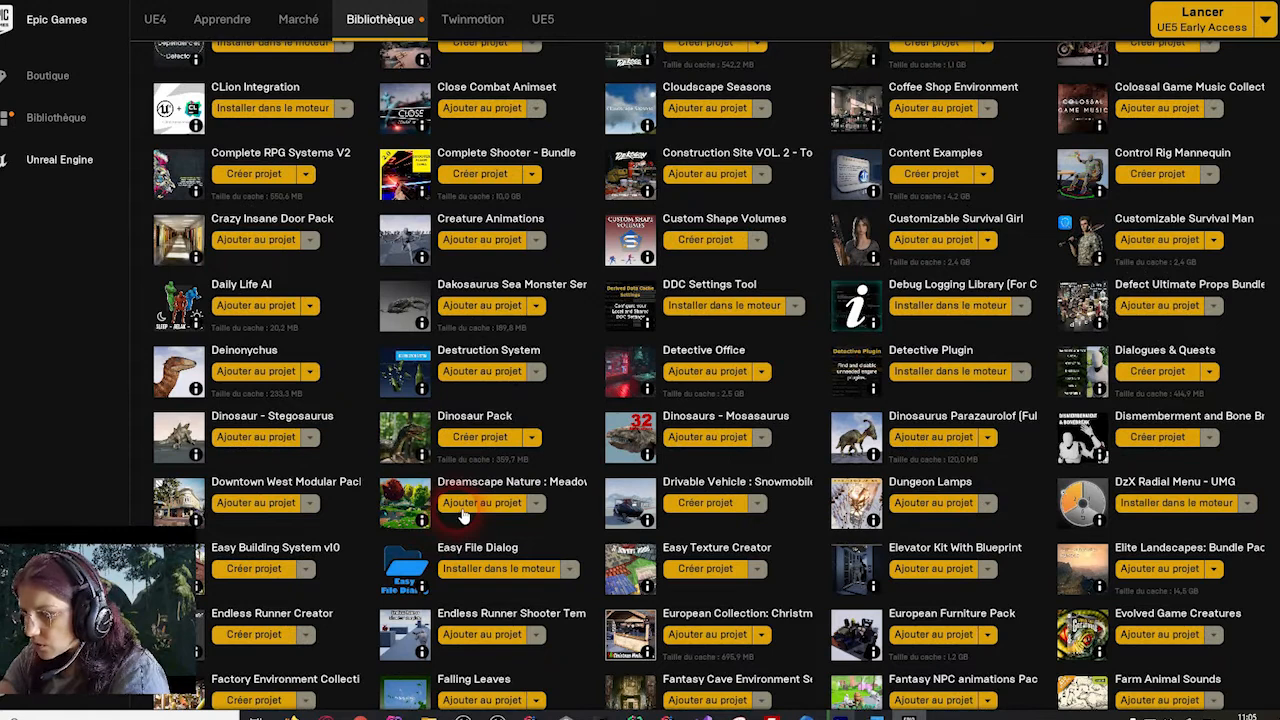
scroll(463, 515, down, 2)
scroll(1020, 620, down, 4)
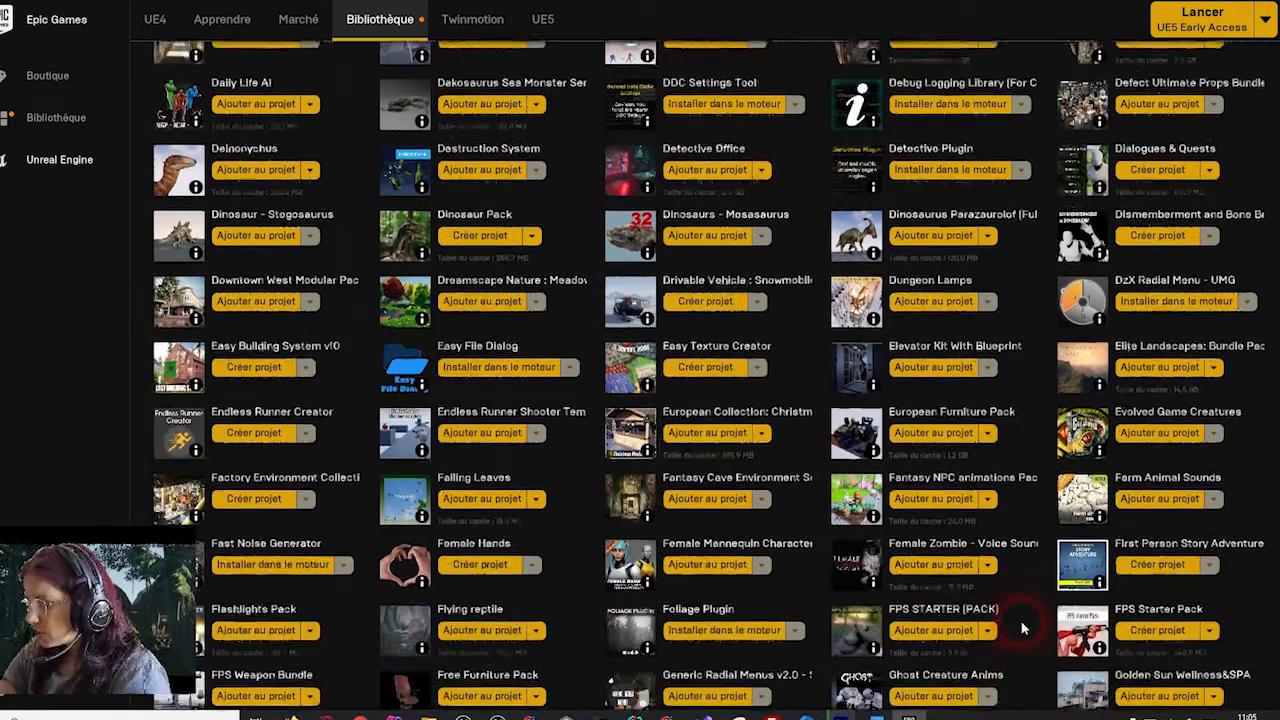
scroll(1021, 626, down, 6)
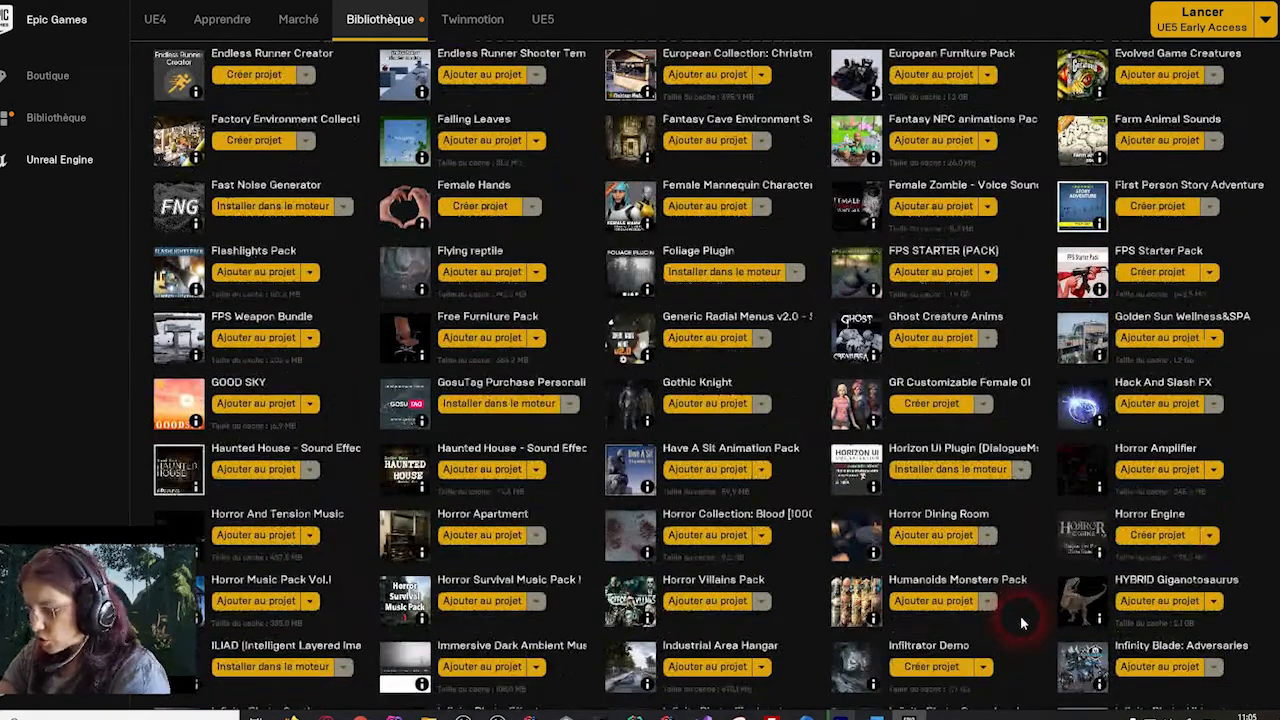
scroll(952, 652, down, 1)
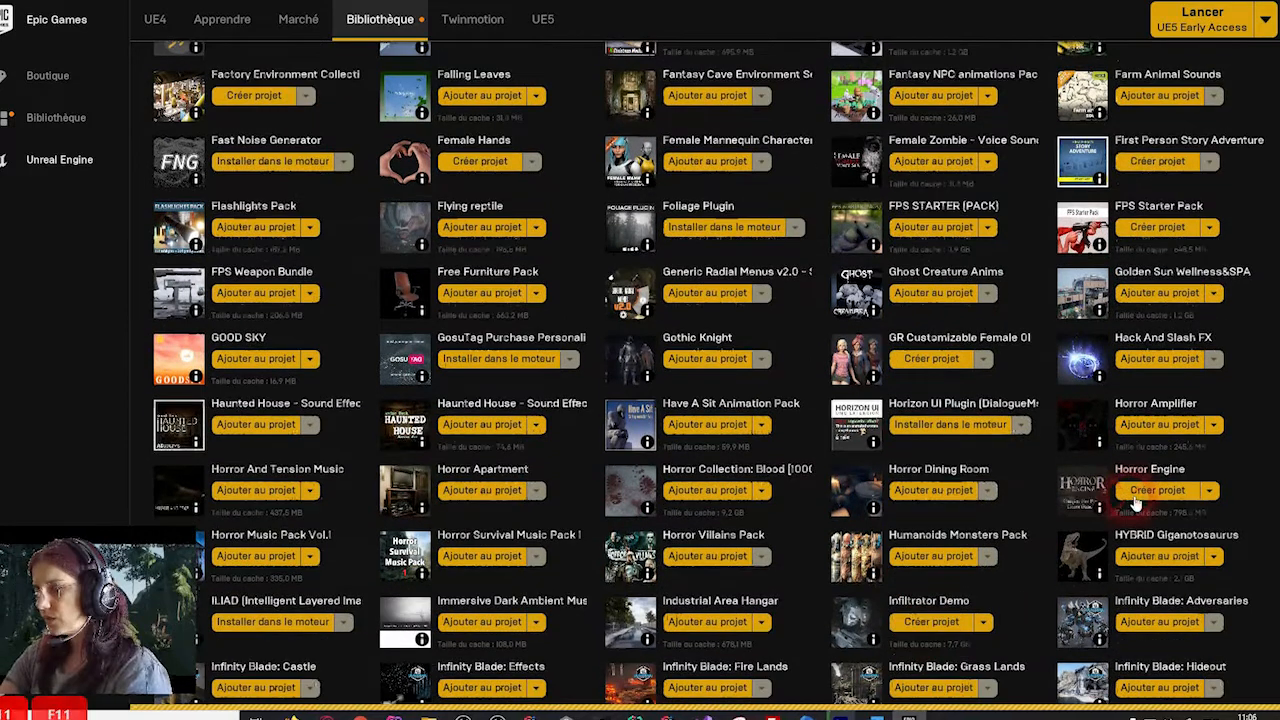
- Create a project named HorrorEngine for engine version 5.0EA in E:/Documents/Games/Unreal Engine/_ContentExamples from the Horror Engine pack
click(1166, 493)
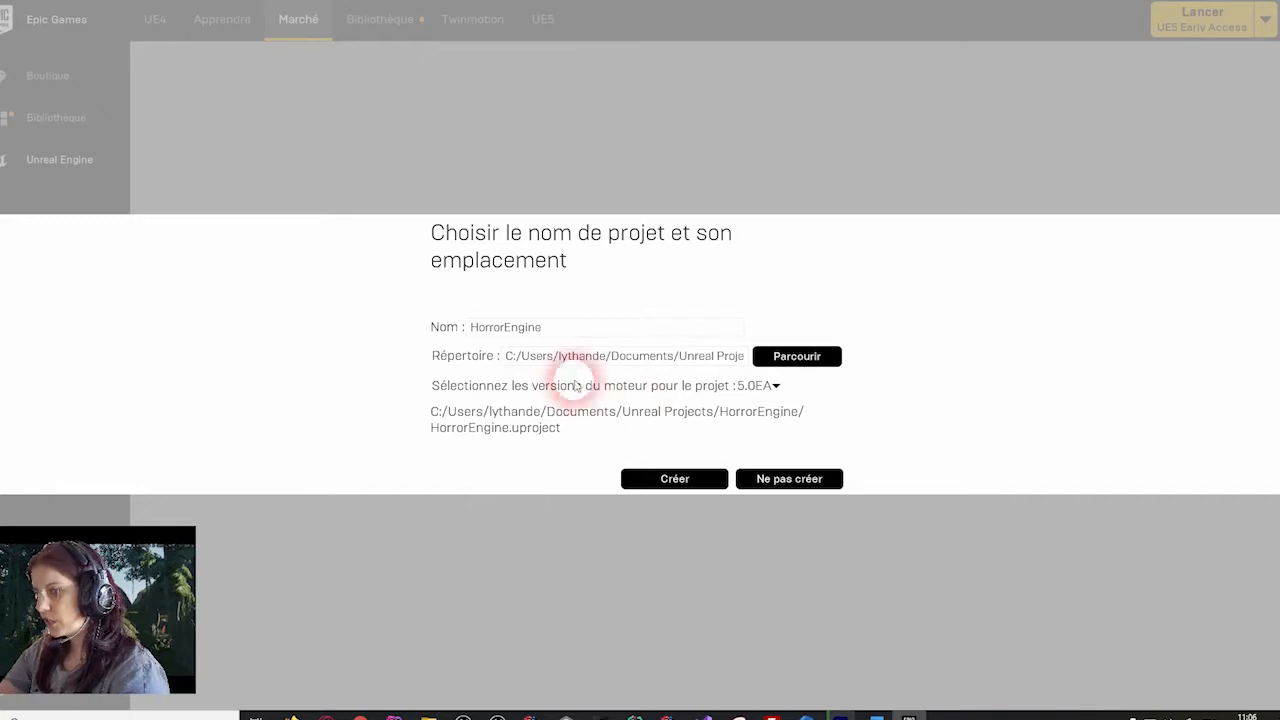
drag(545, 326, 378, 302)
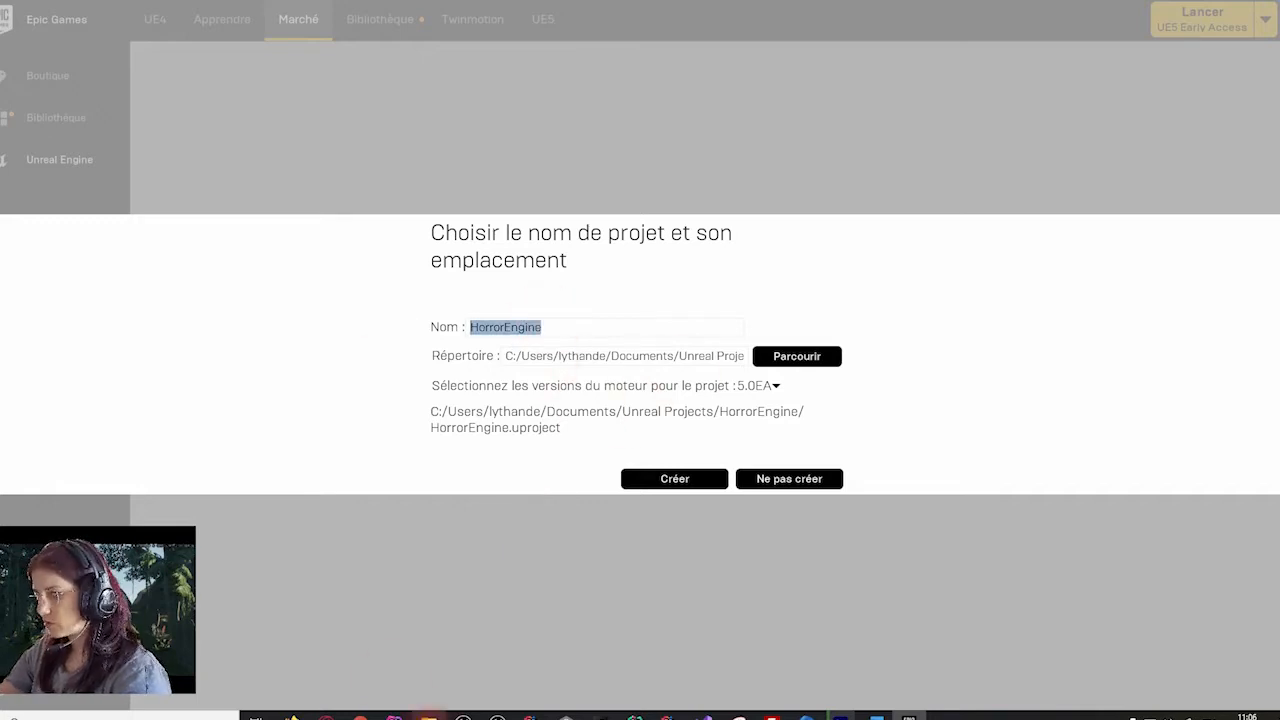
mouse_move(840, 716)
click(53, 375)
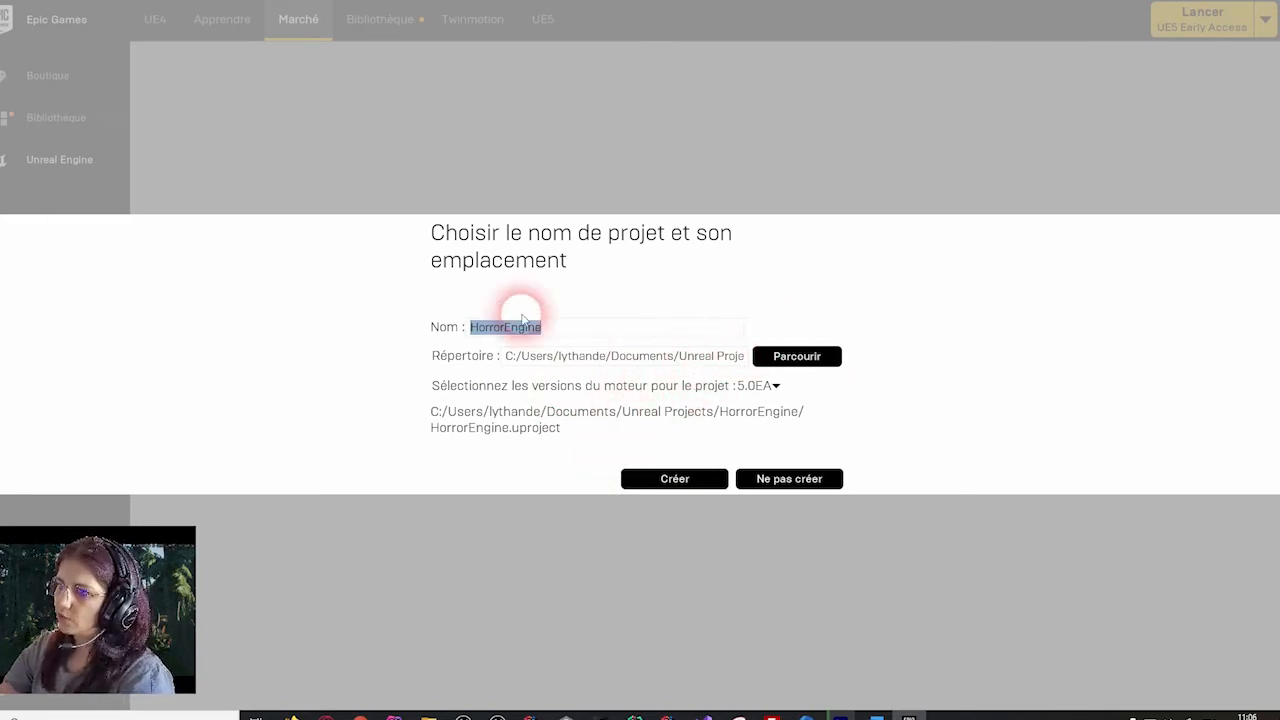
click(768, 360)
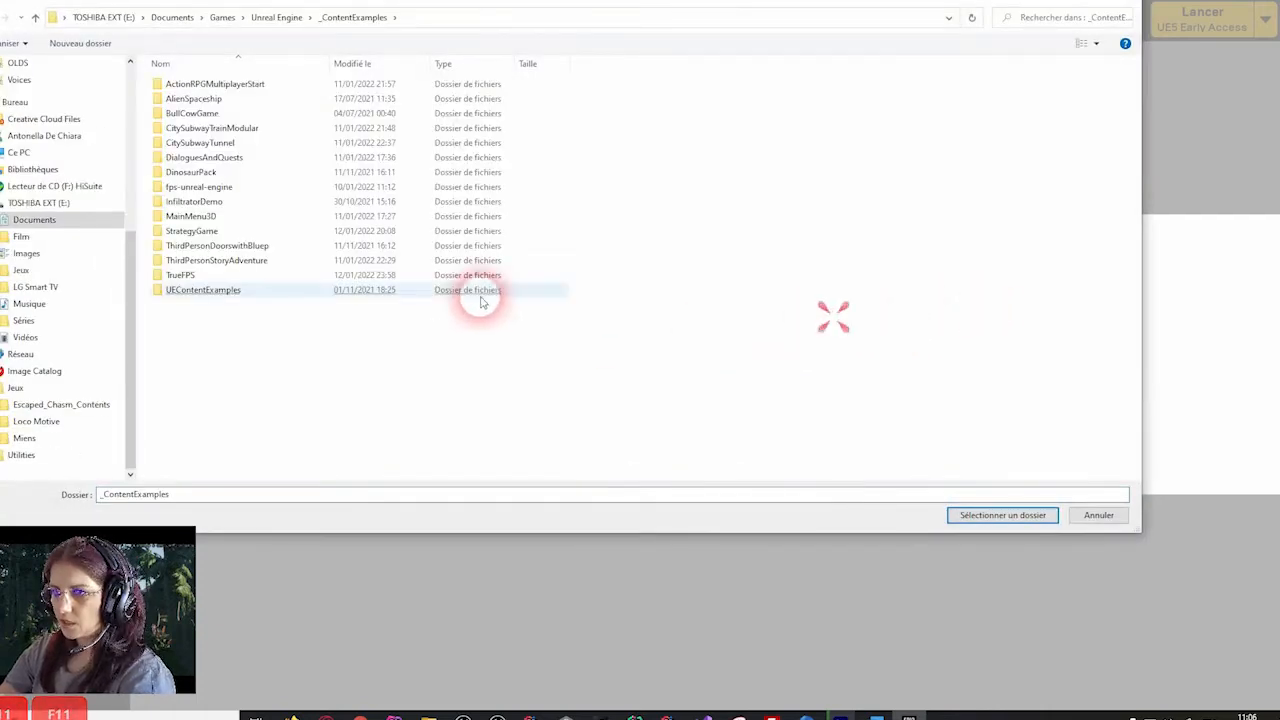
click(1045, 517)
click(696, 484)
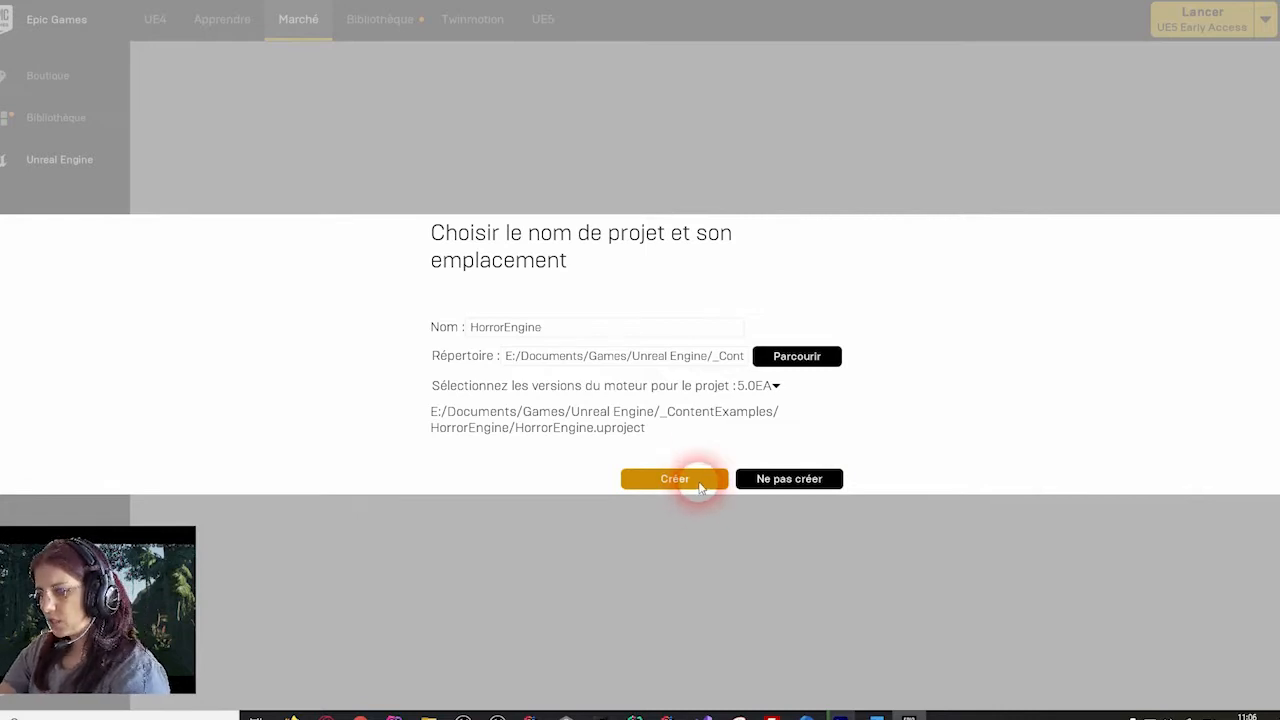
click(700, 484)
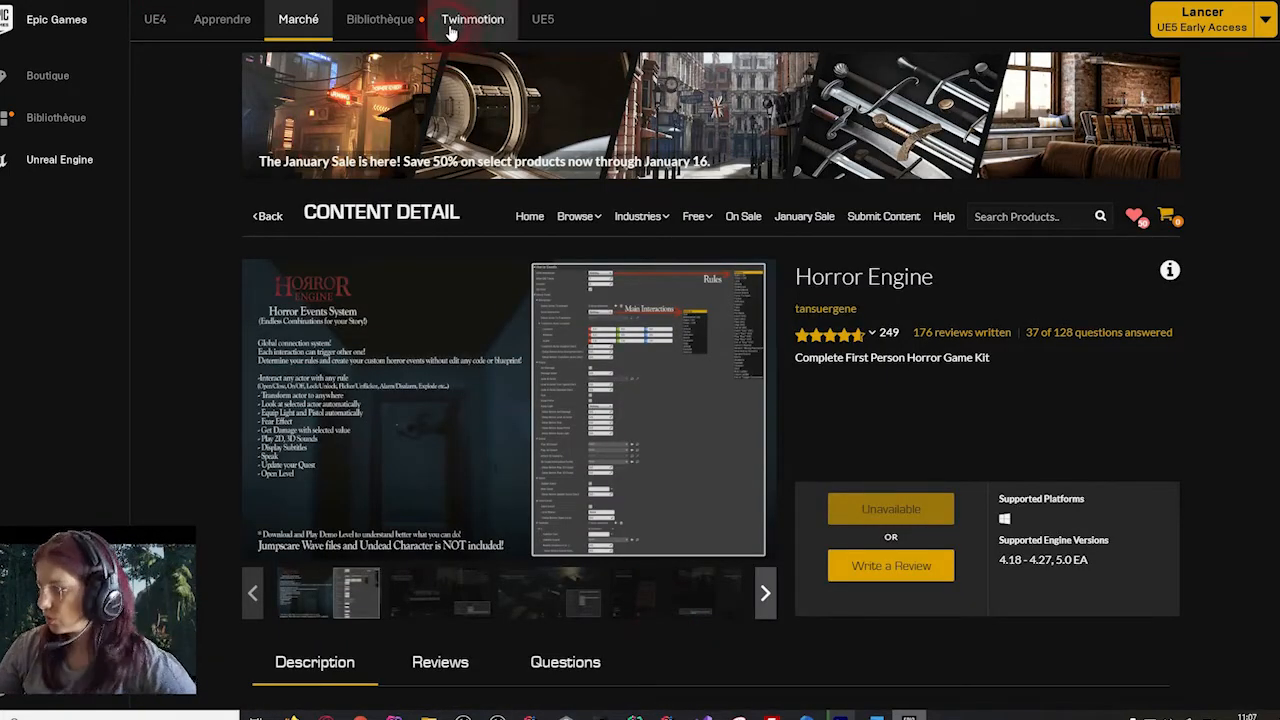
- Return to the library and examine the existing projects and the management options of the 5.0.0 engine version
click(383, 20)
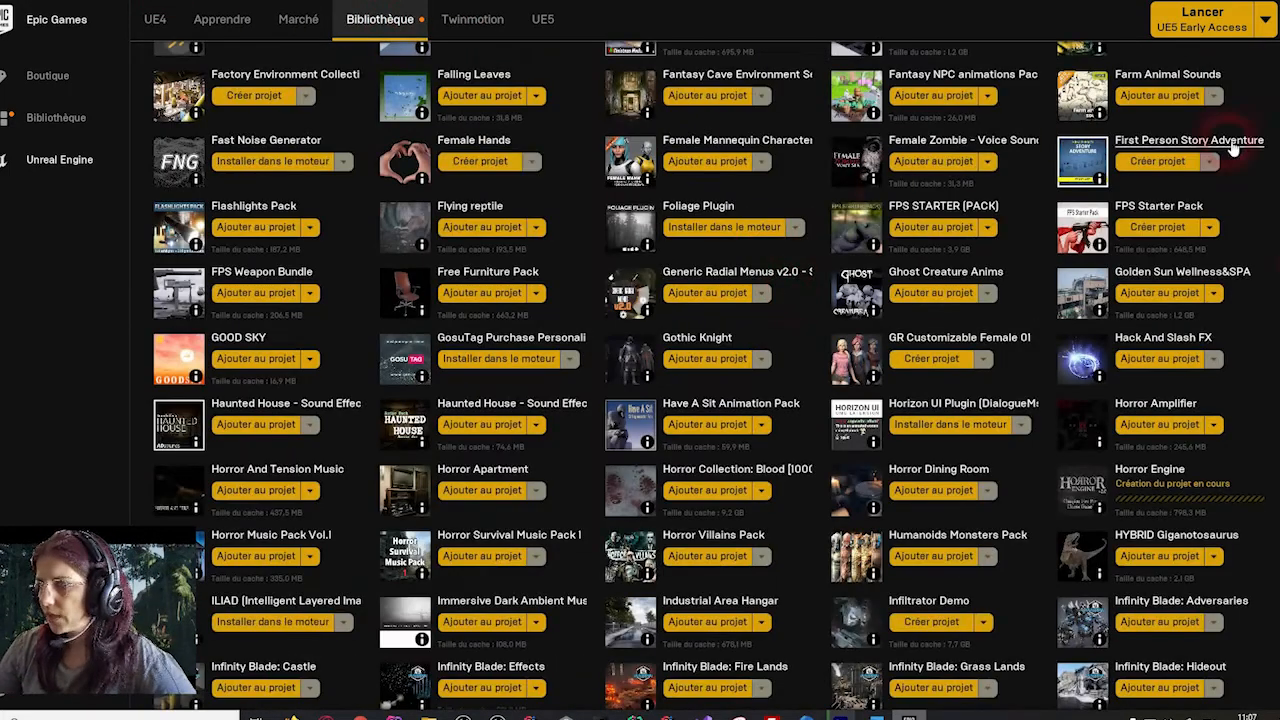
drag(1279, 332, 1279, 120)
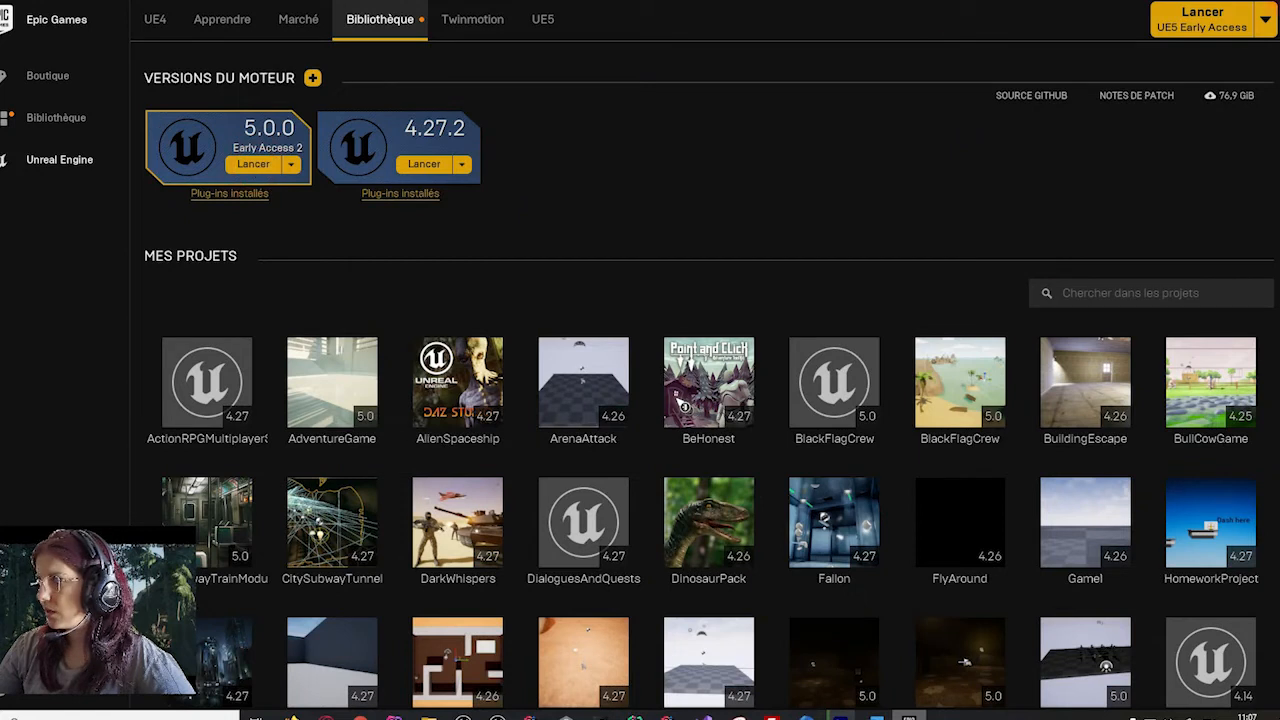
scroll(1181, 112, down, 1)
scroll(1180, 103, down, 3)
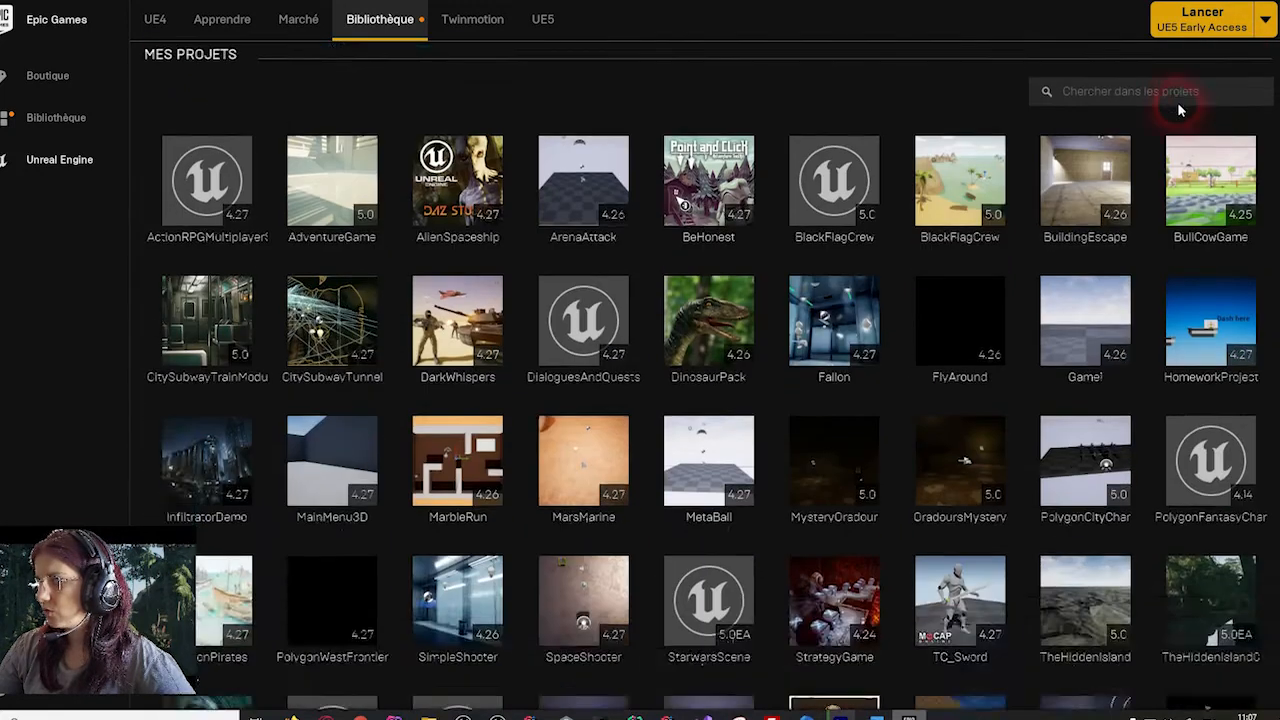
scroll(1180, 108, up, 2)
scroll(1181, 250, down, 2)
scroll(1180, 252, down, 5)
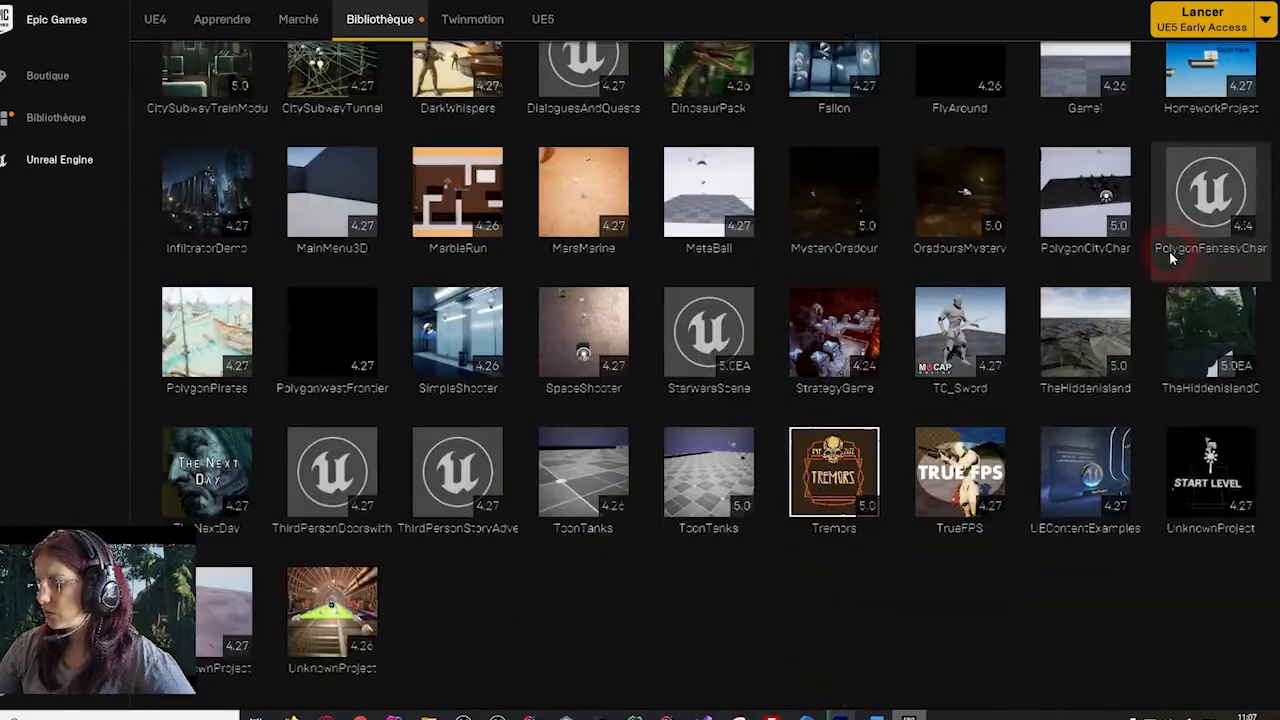
scroll(1163, 252, up, 7)
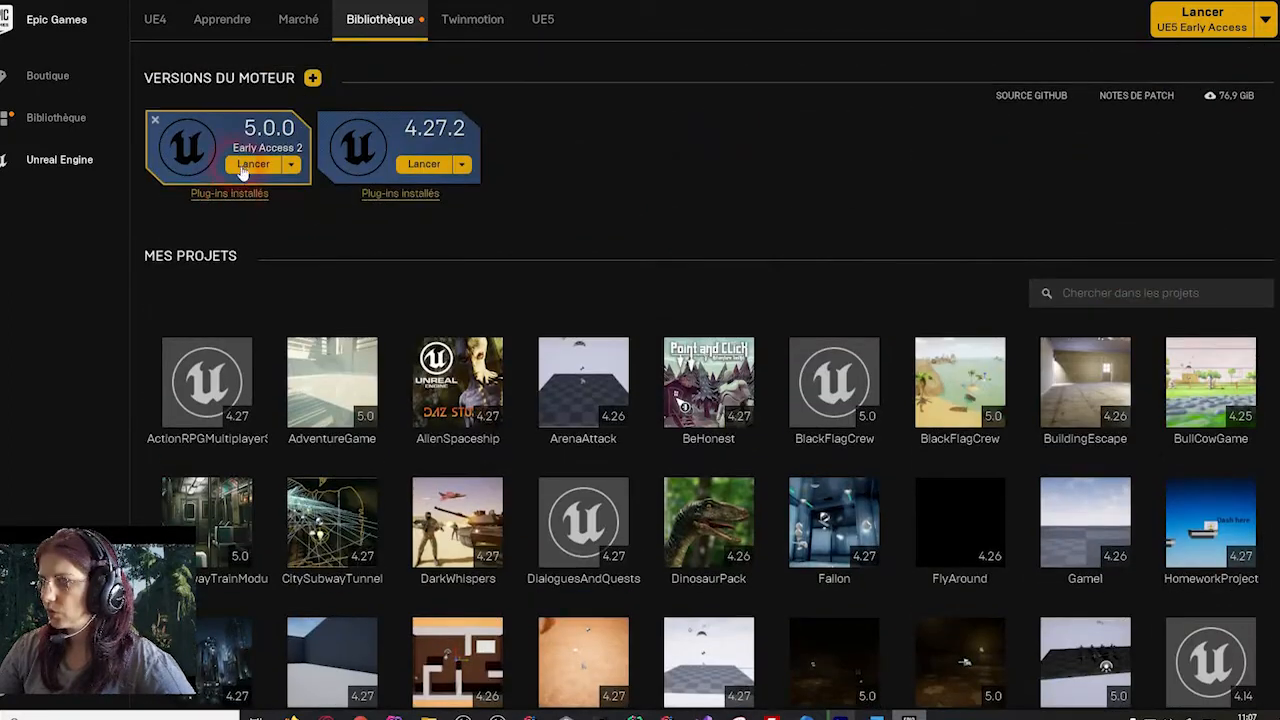
click(292, 165)
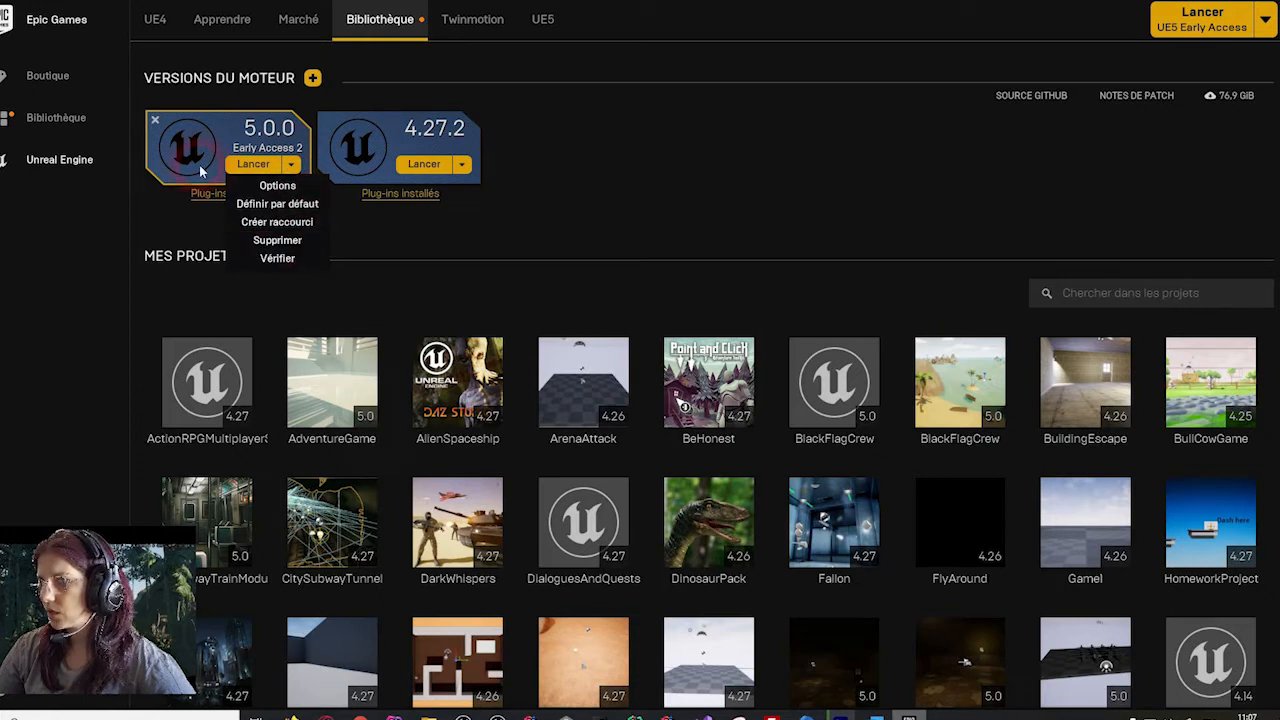
click(237, 165)
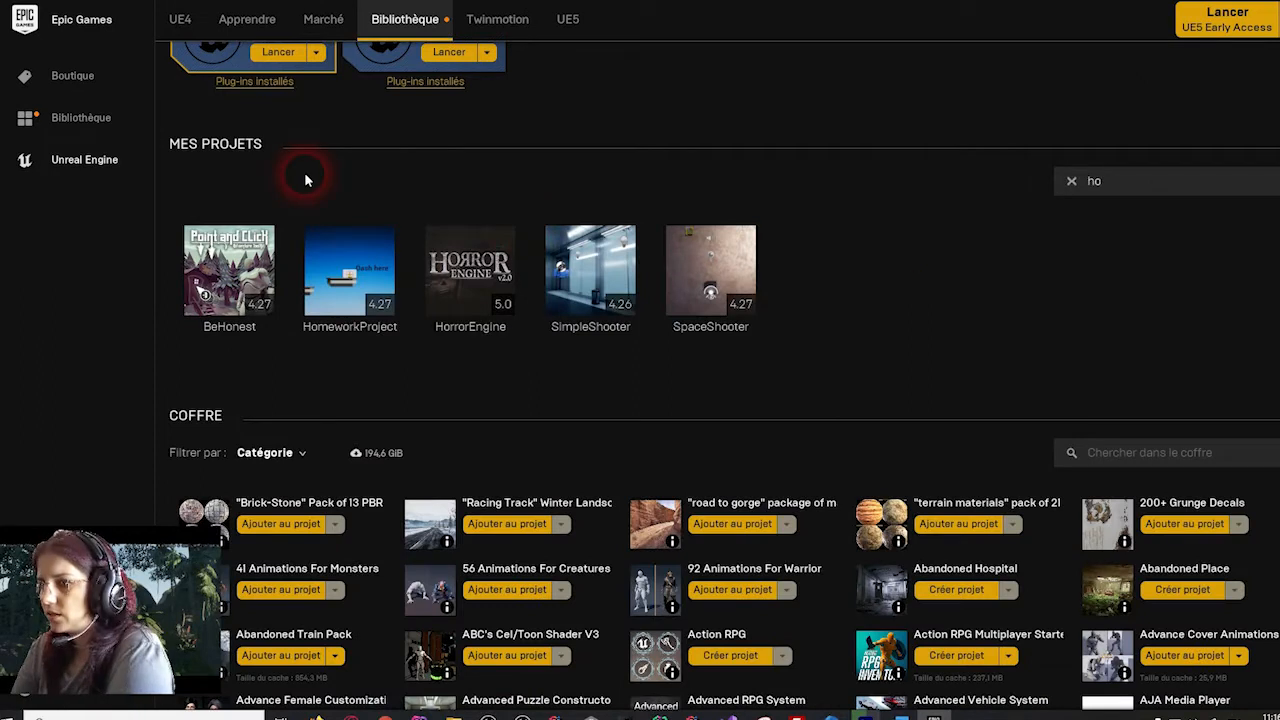
- Open the HorrorEngine project from the library's filtered project list
mouse_move(448, 292)
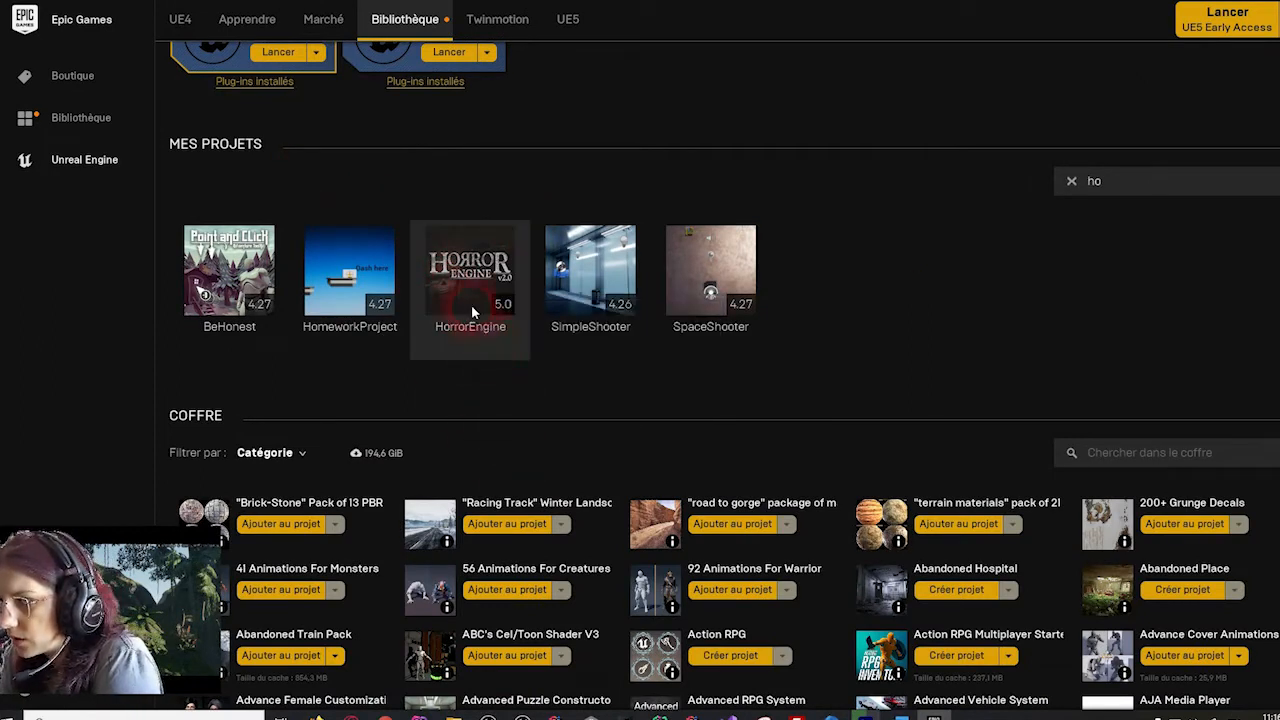
click(476, 310)
scroll(523, 362, up, 2)
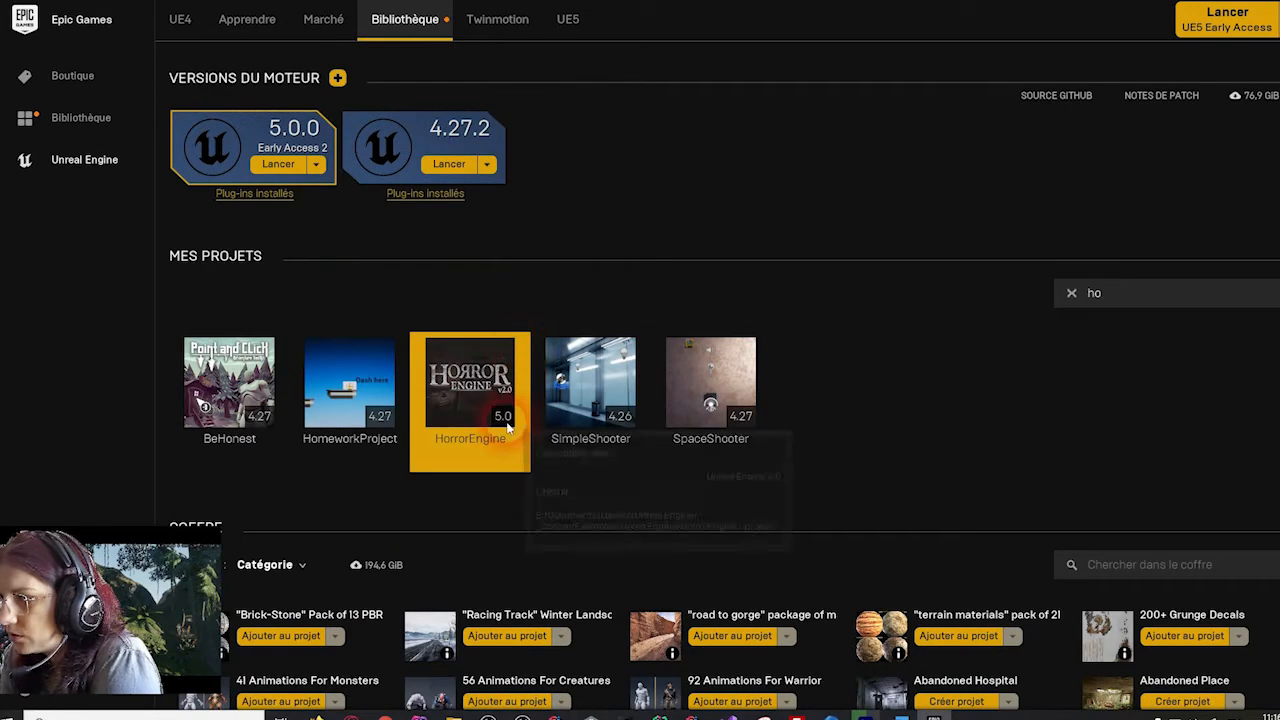
double_click(453, 388)
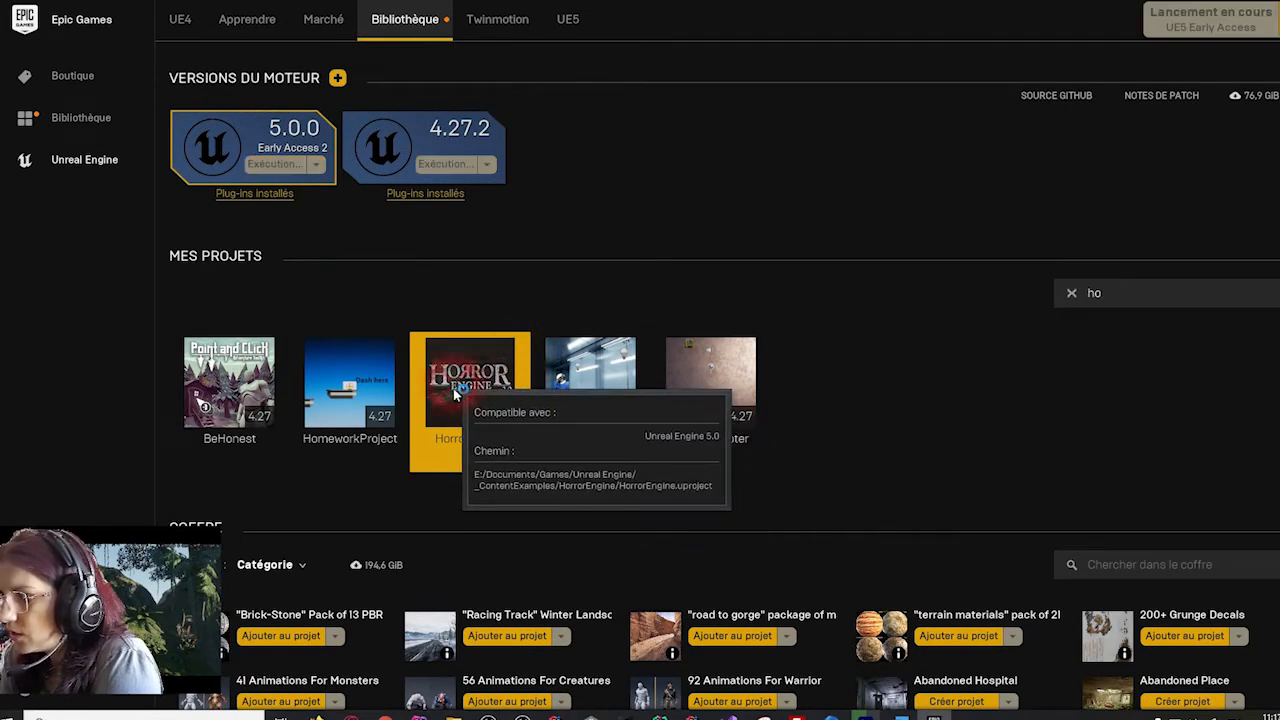
mouse_move(515, 424)
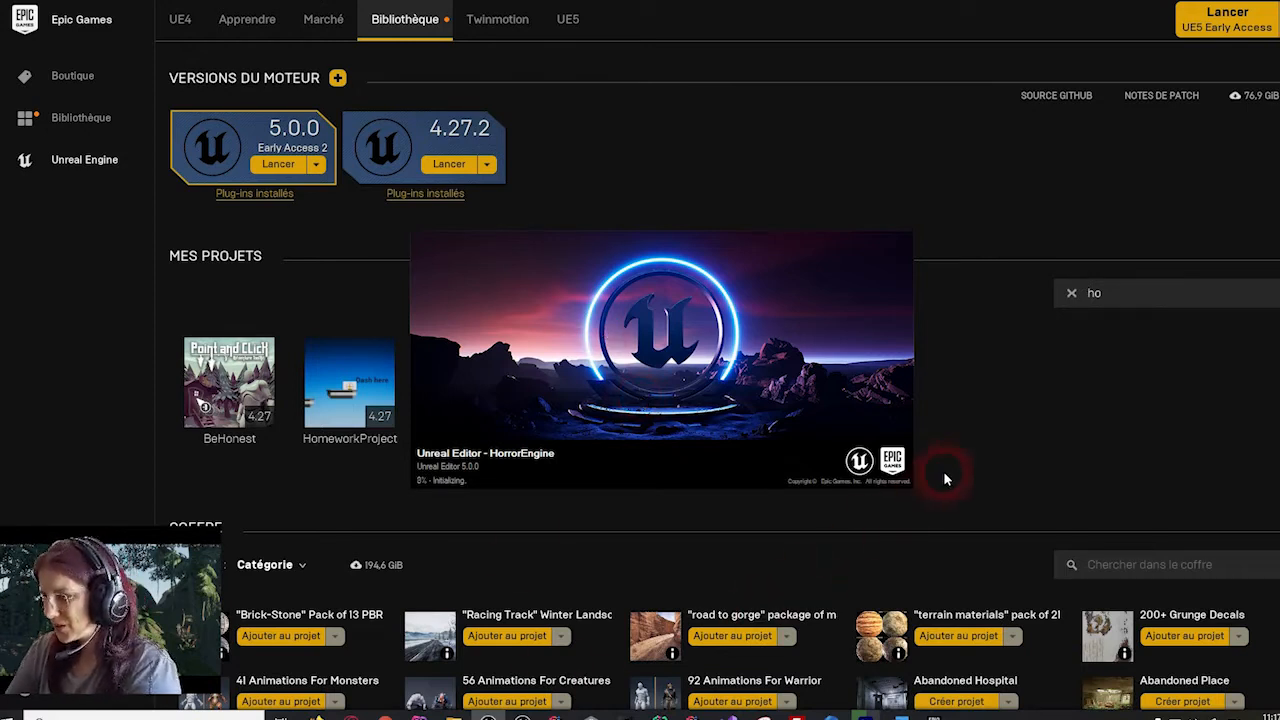
click(970, 453)
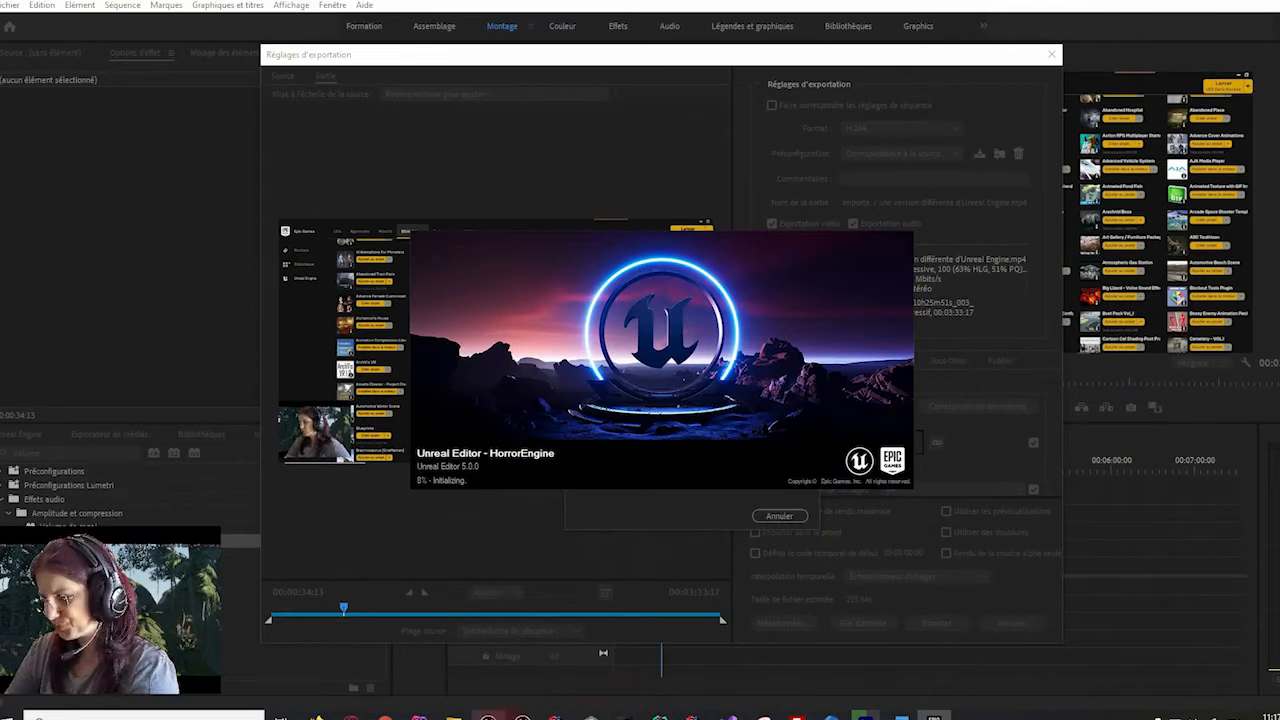
- Switch to the running BlackFlagCrew editor and start a new project from the Blank games template with C++ as the project type
mouse_move(522, 716)
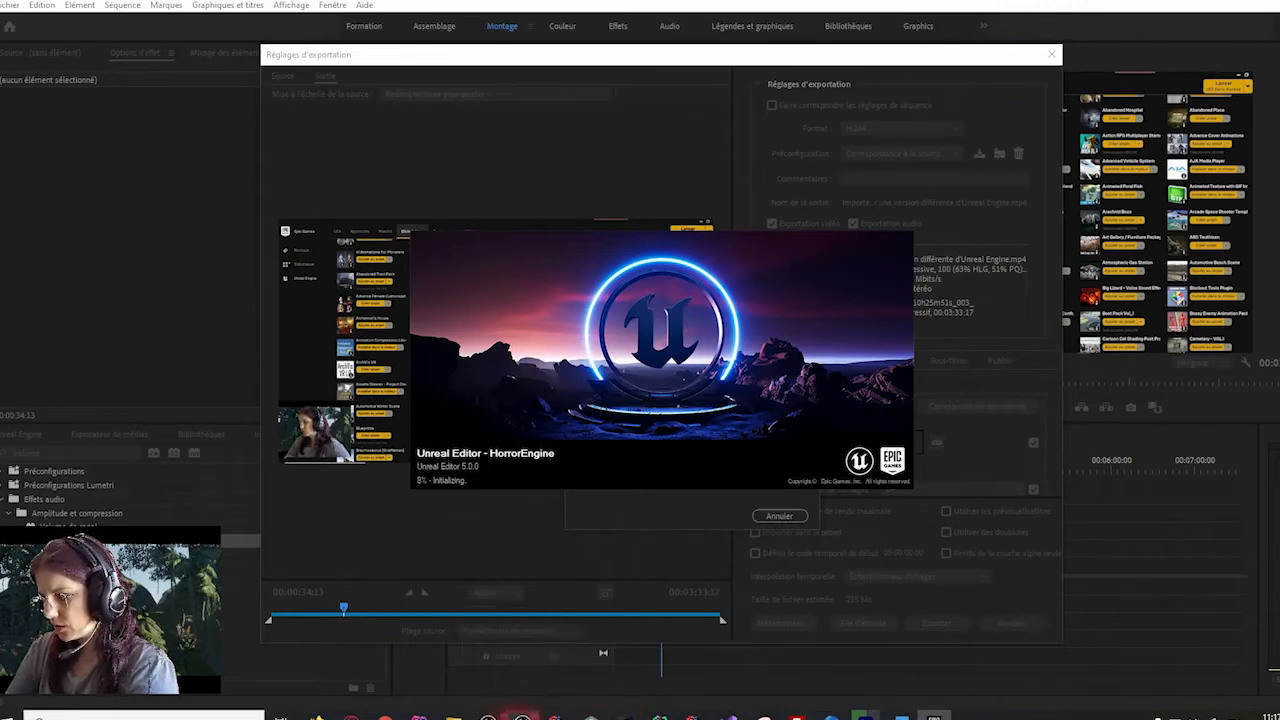
click(488, 716)
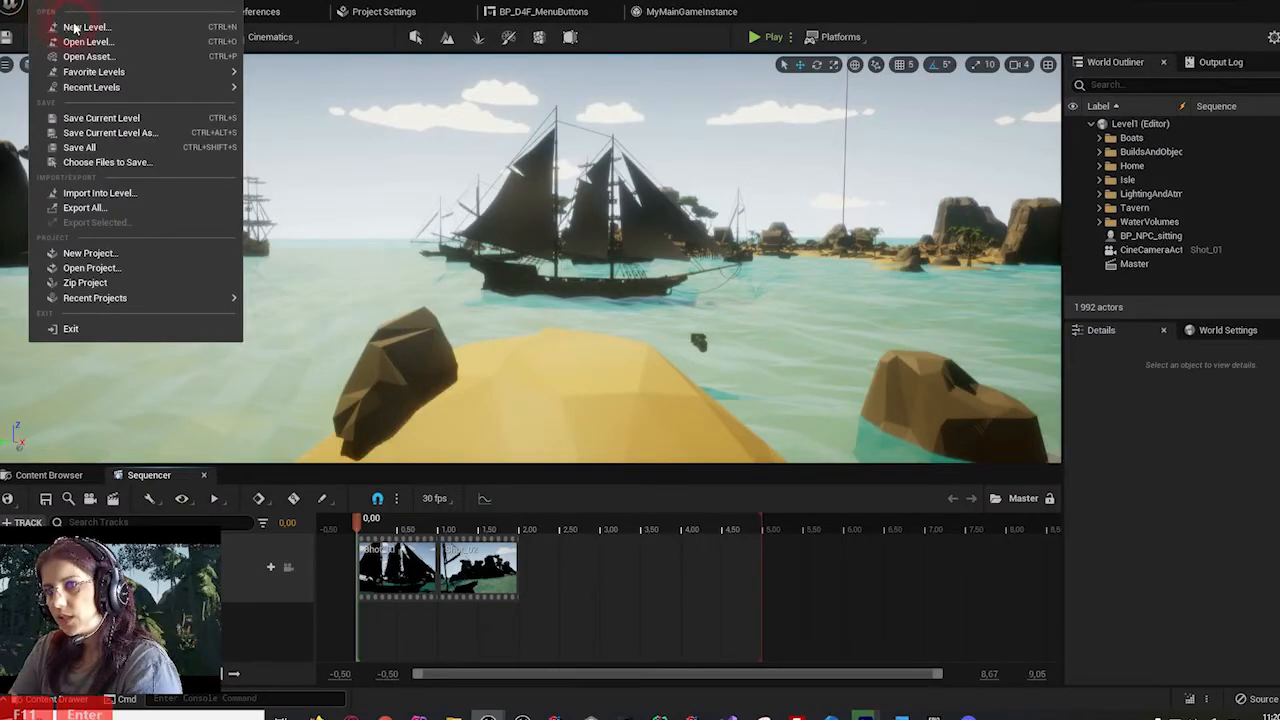
click(124, 256)
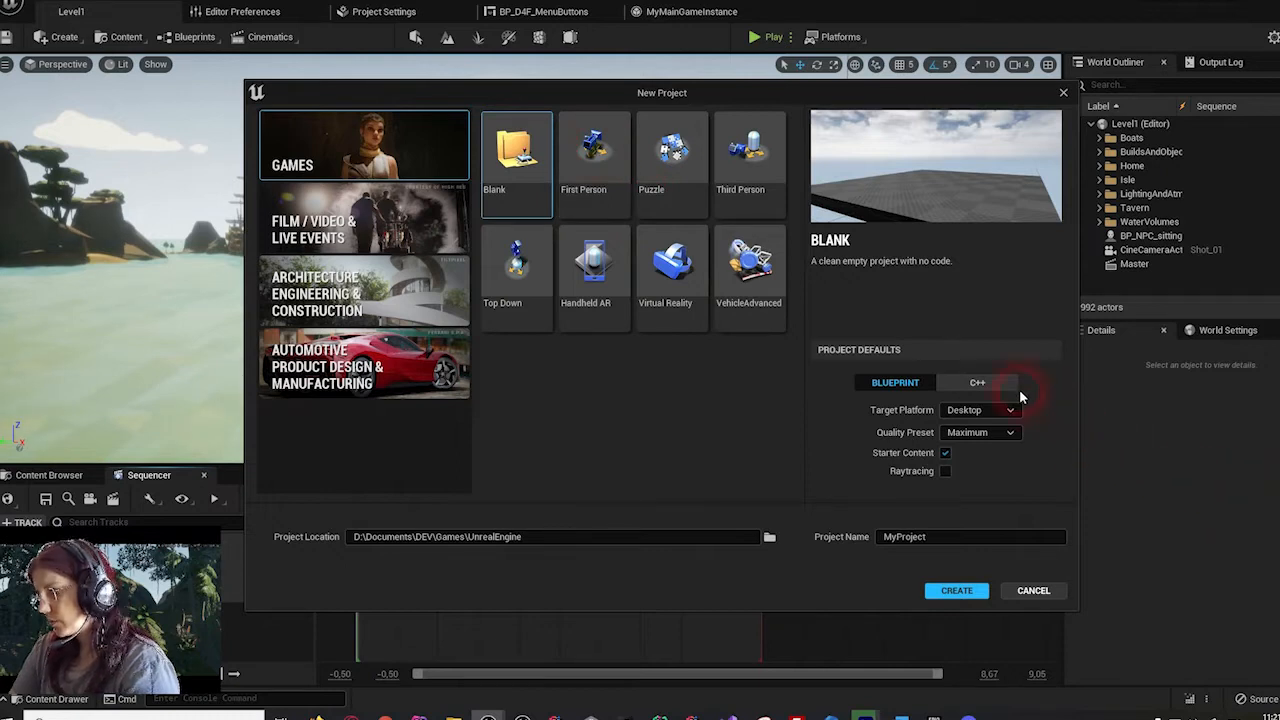
click(1005, 383)
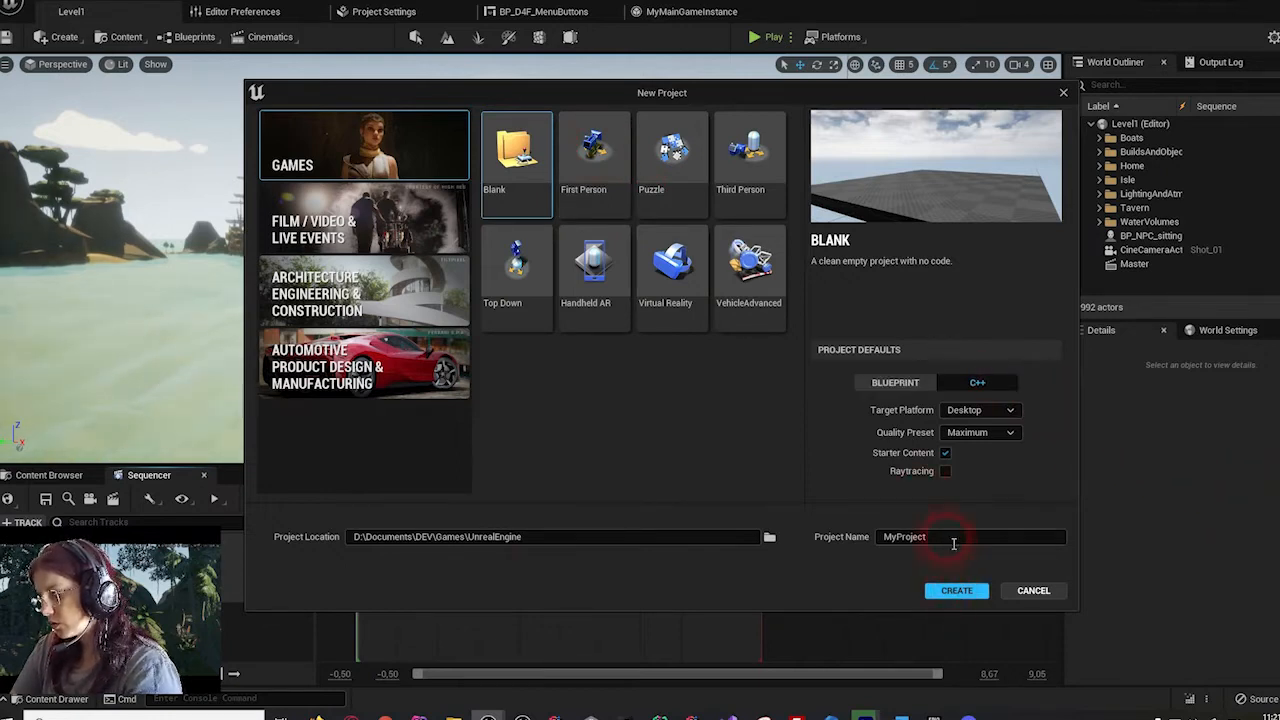
- Name the project DarkWhispers, keep Desktop as the target platform, and create it in D:\Documents\DEV\Games\UnrealEngine
click(538, 540)
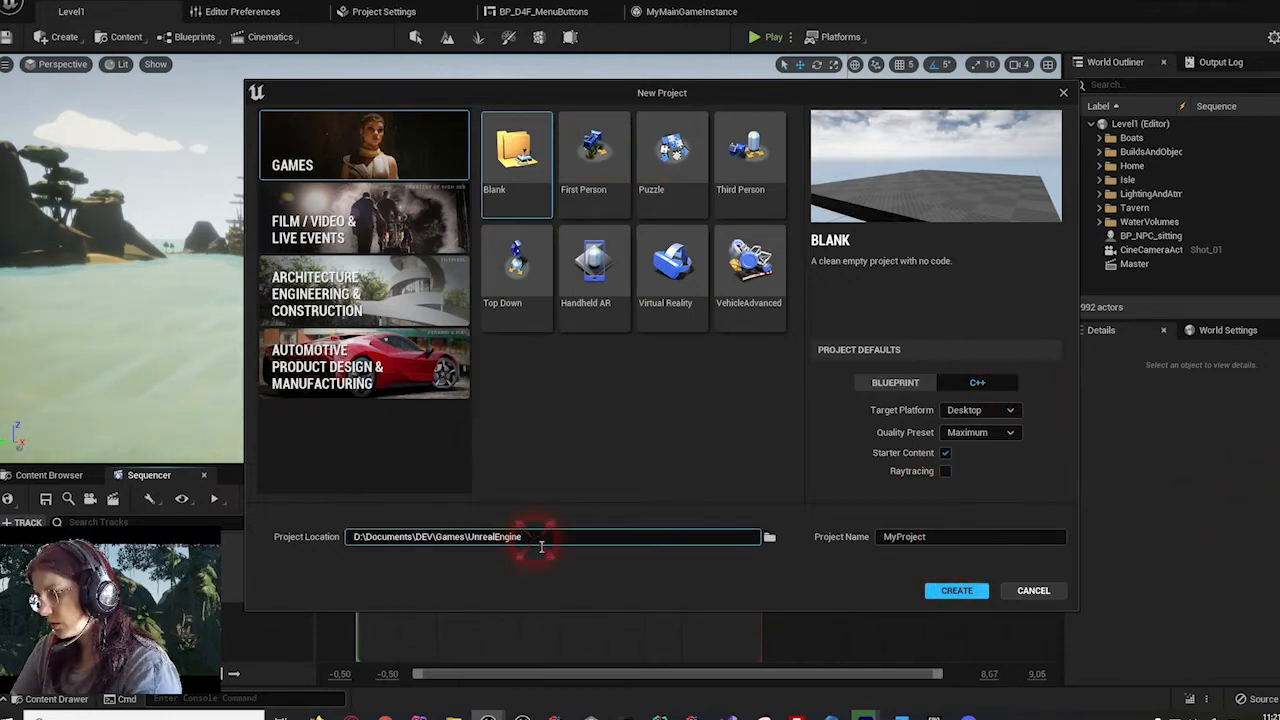
click(937, 543)
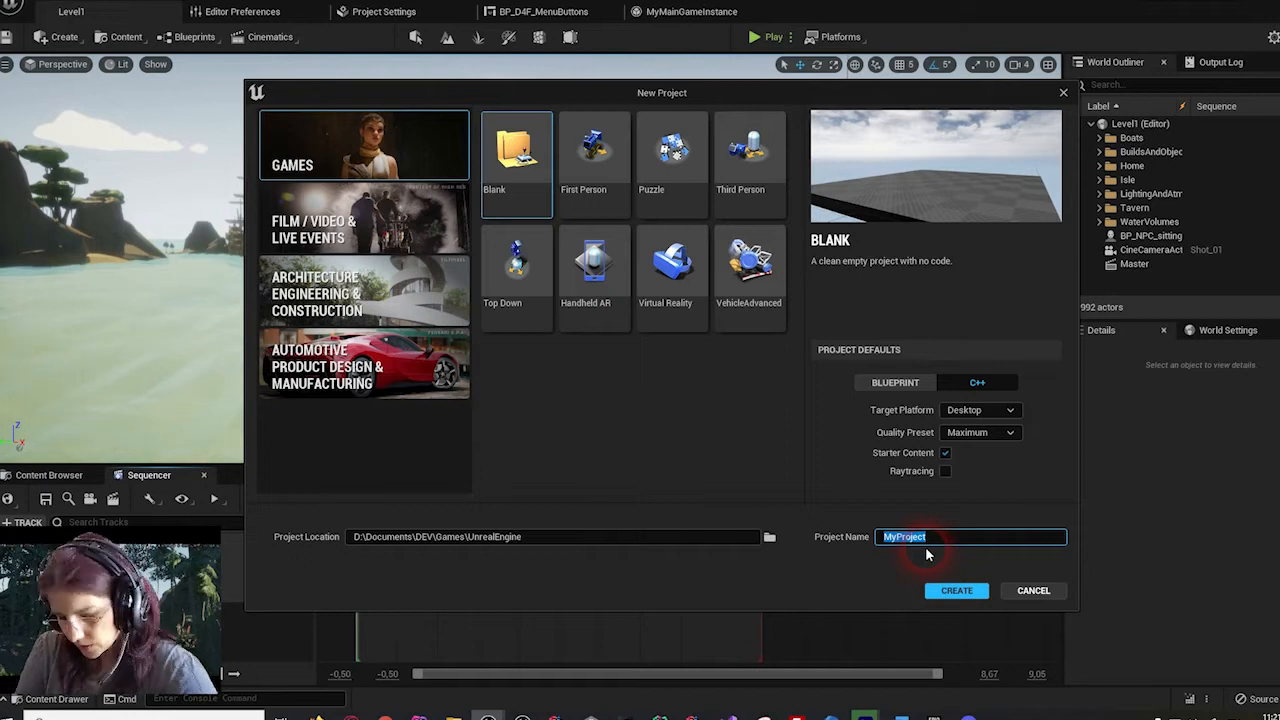
text(k)
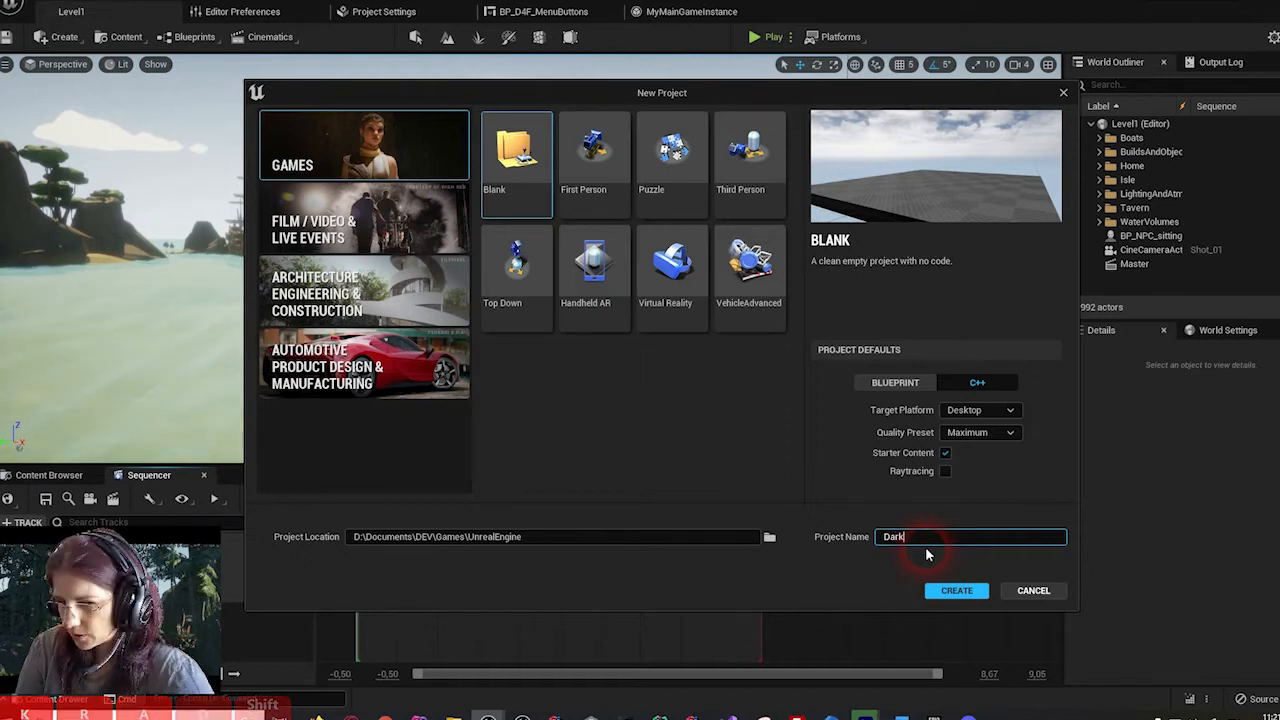
text(W)
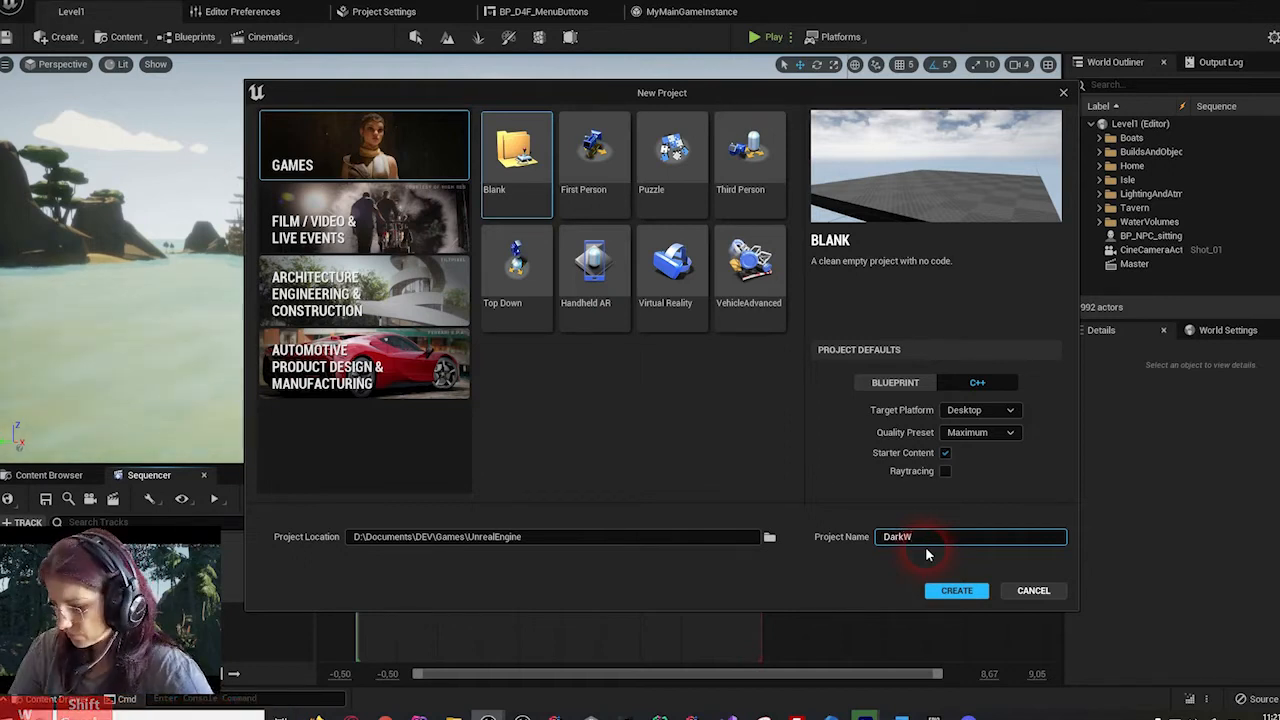
text(hispers)
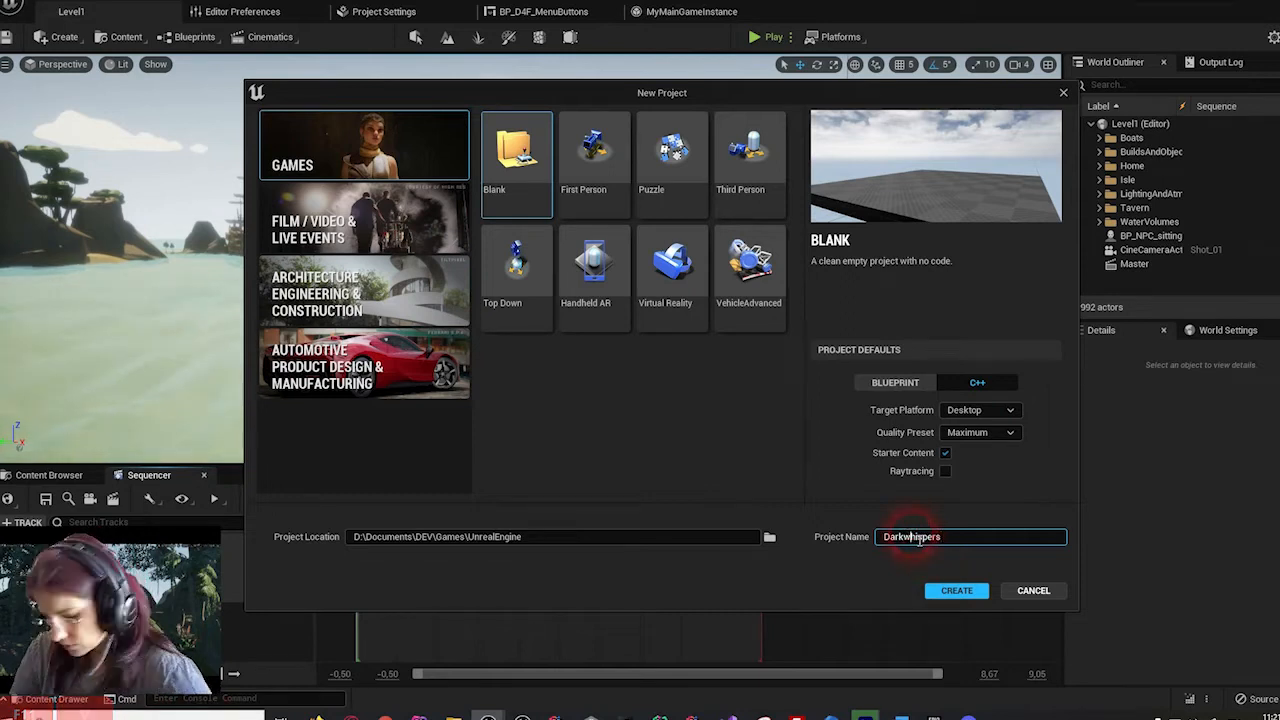
click(972, 410)
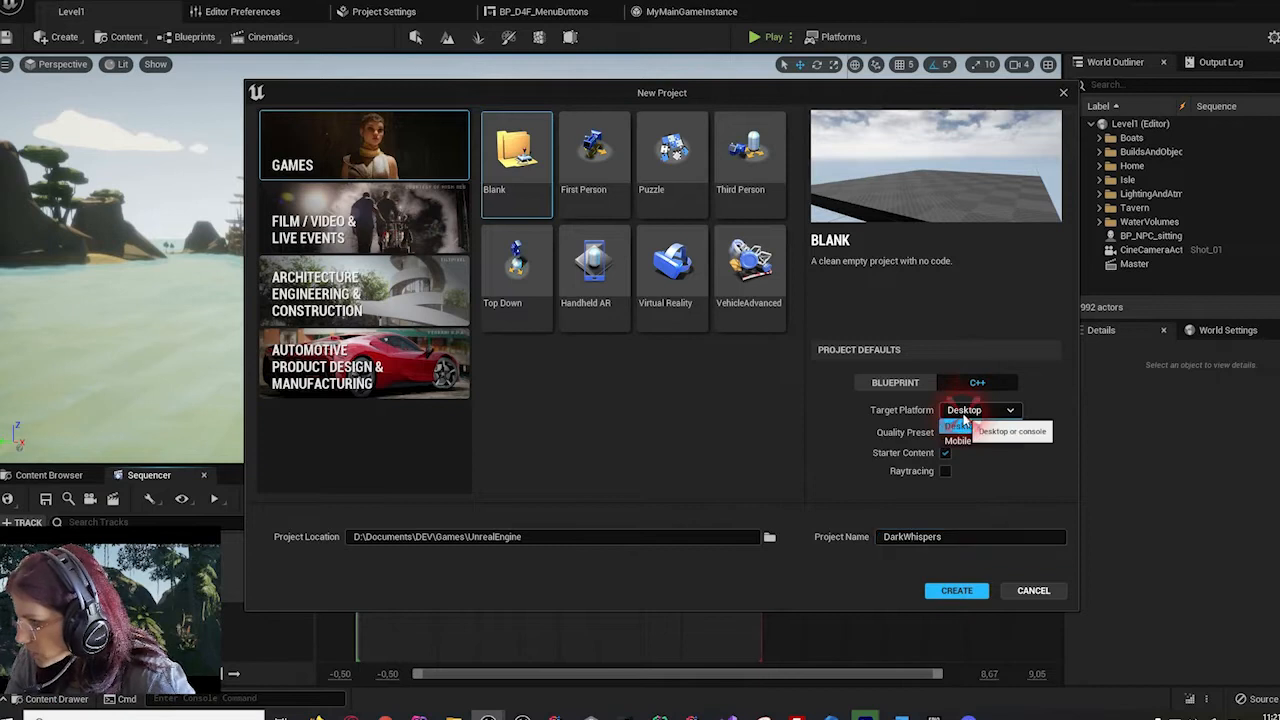
click(966, 428)
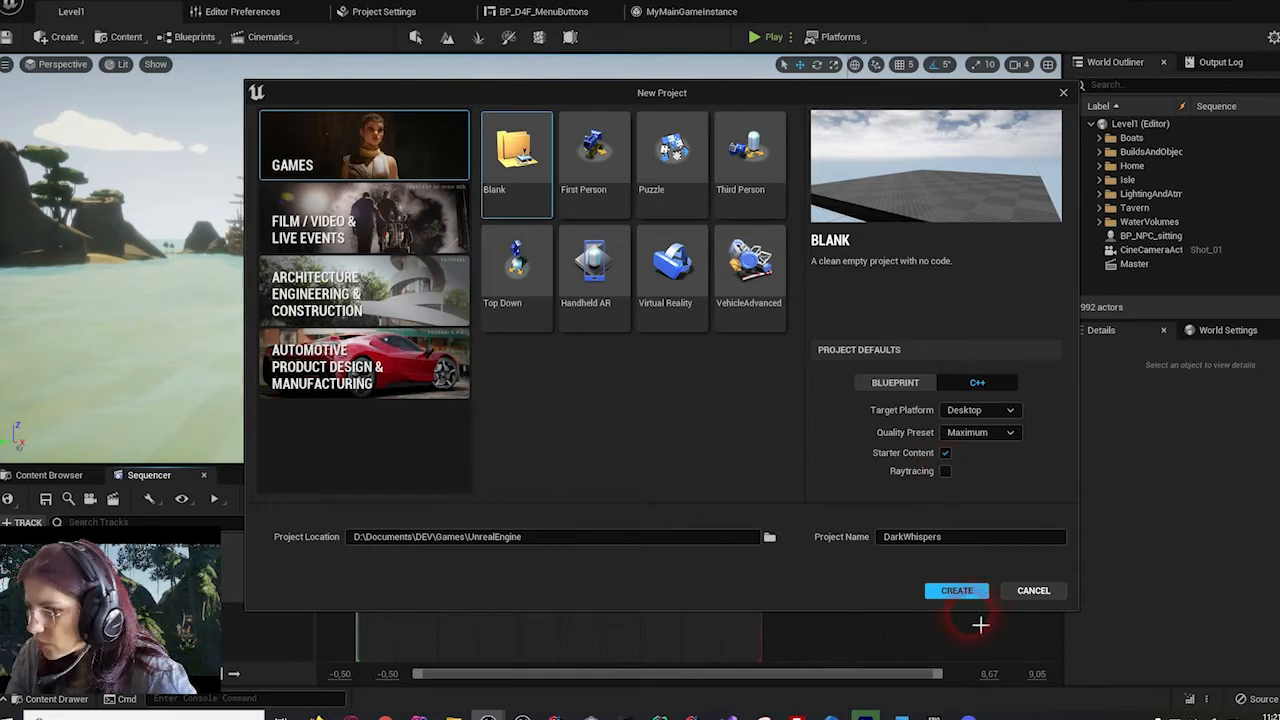
click(957, 591)
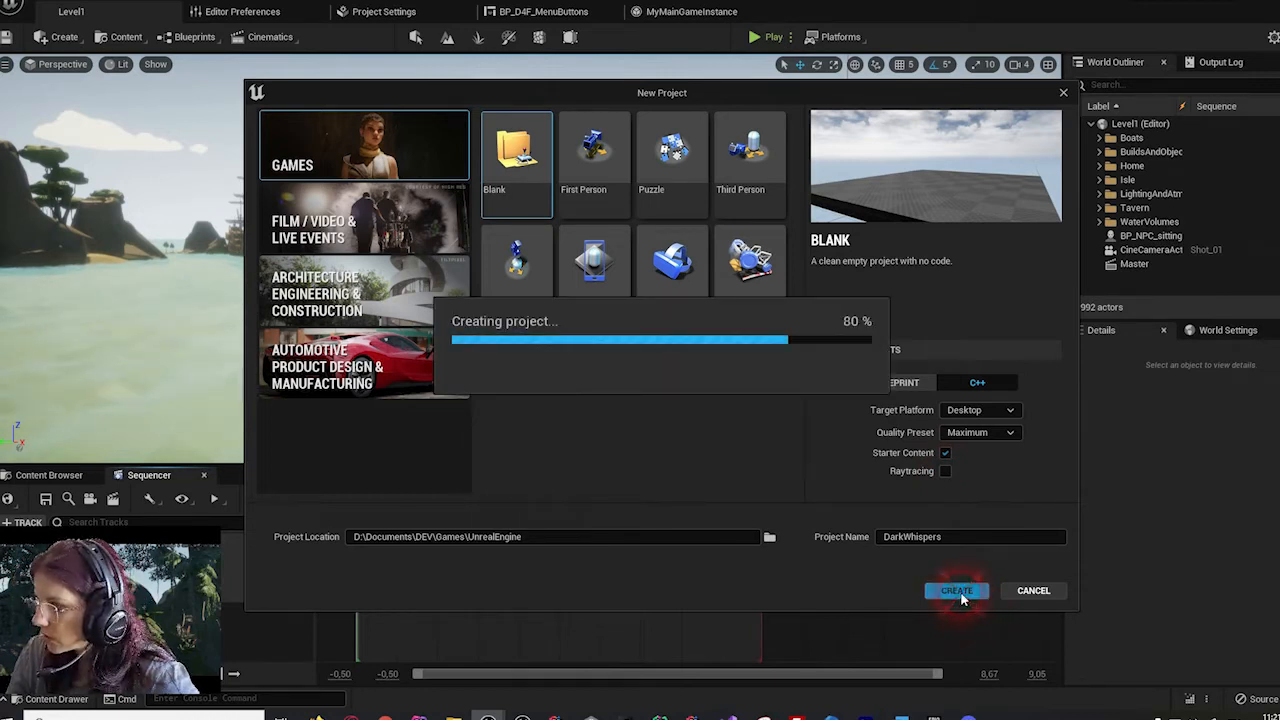
- Switch to the HorrorEngine editor and open the Engine Input page of its project settings
mouse_move(488, 717)
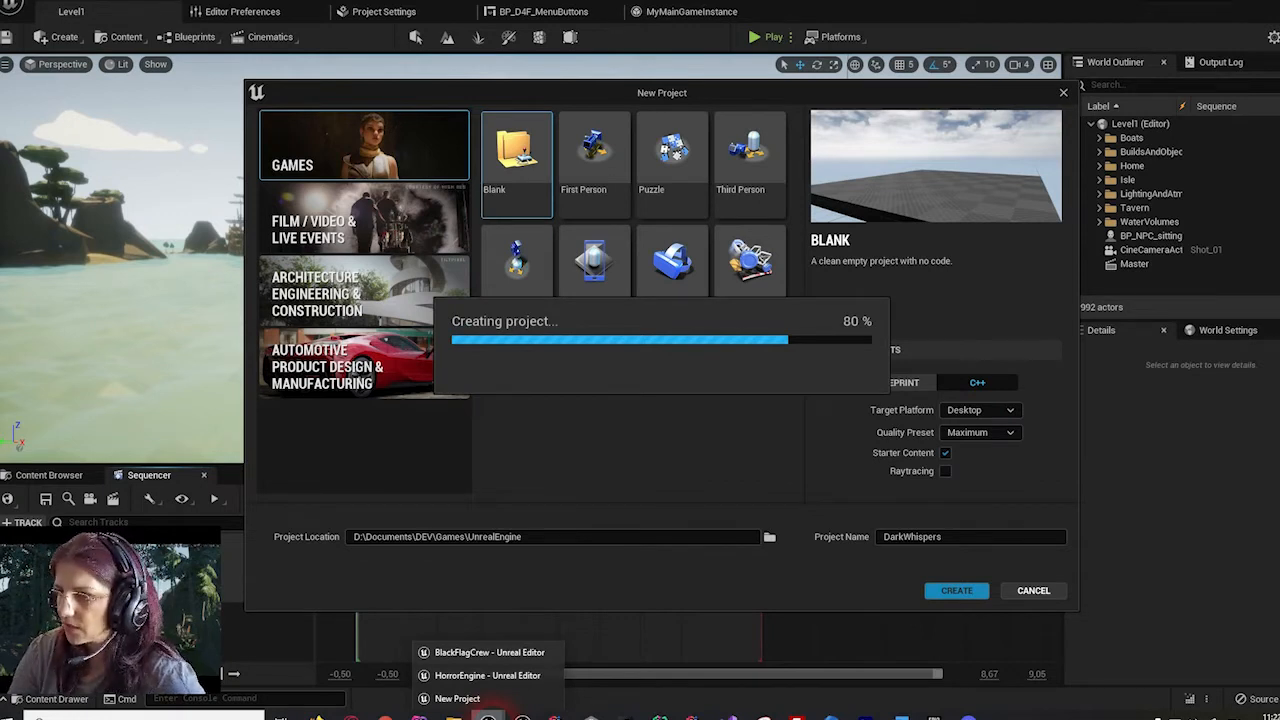
key(F11)
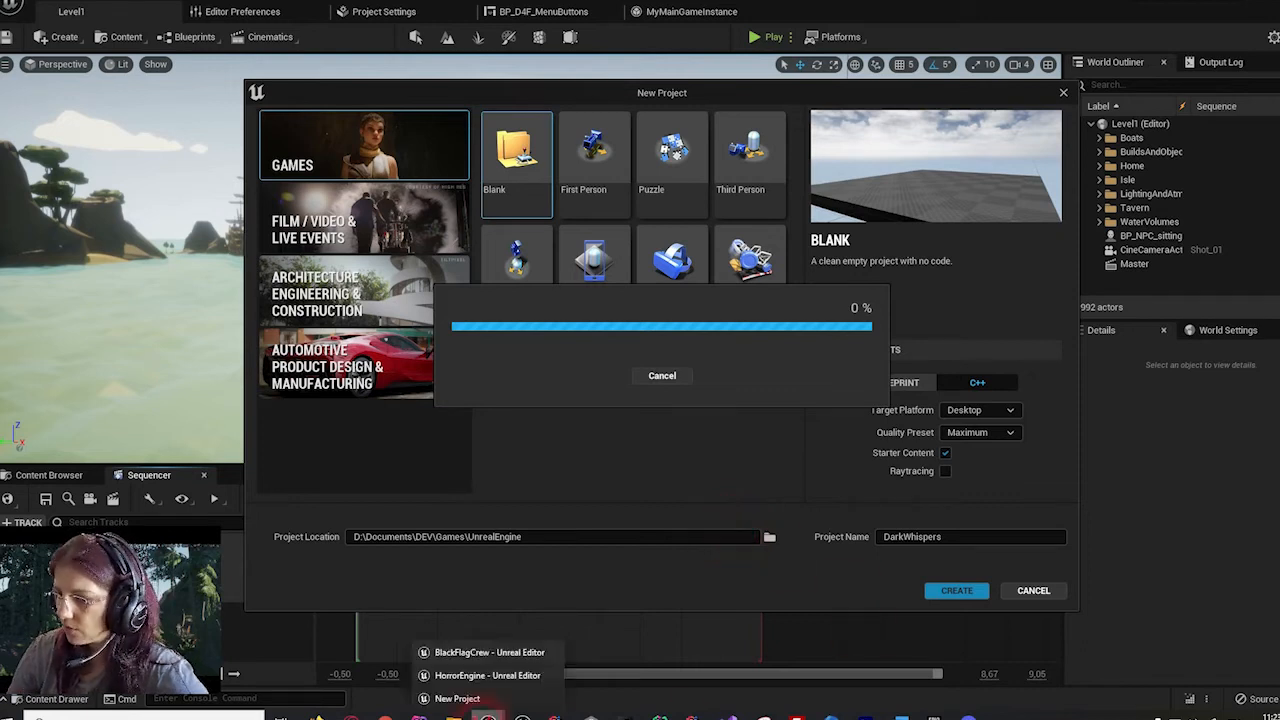
click(490, 677)
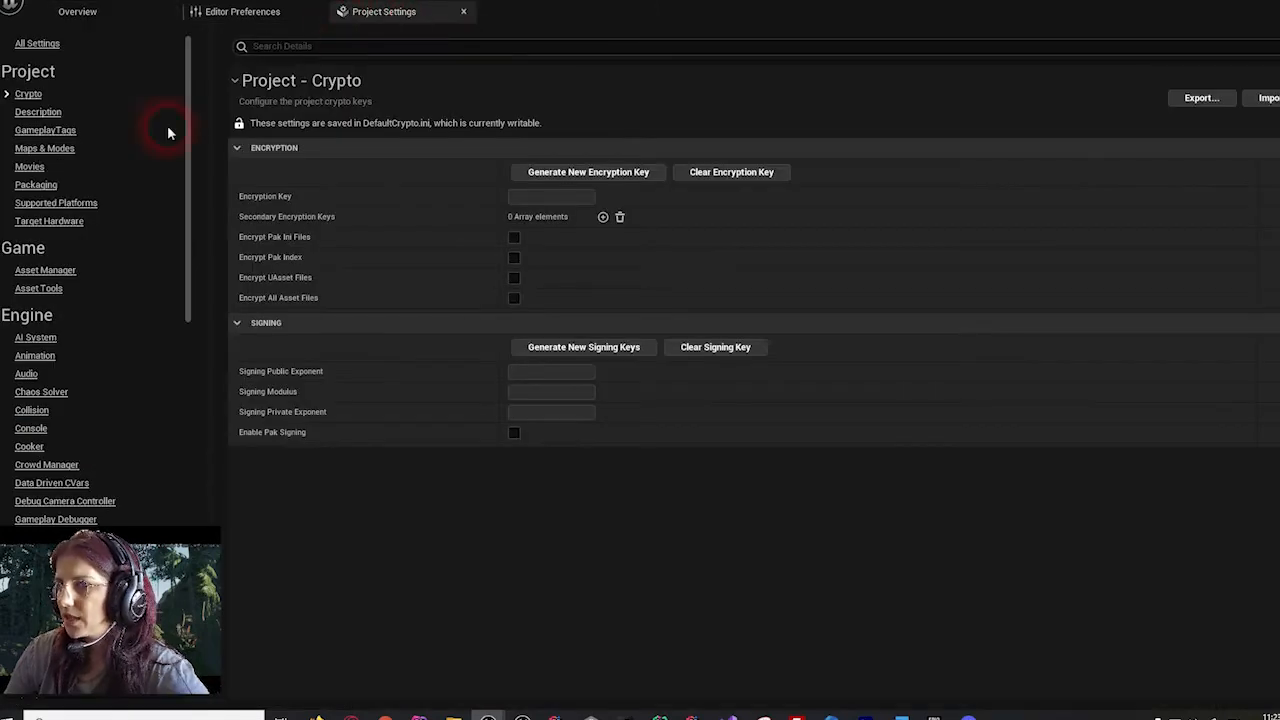
scroll(37, 410, down, 3)
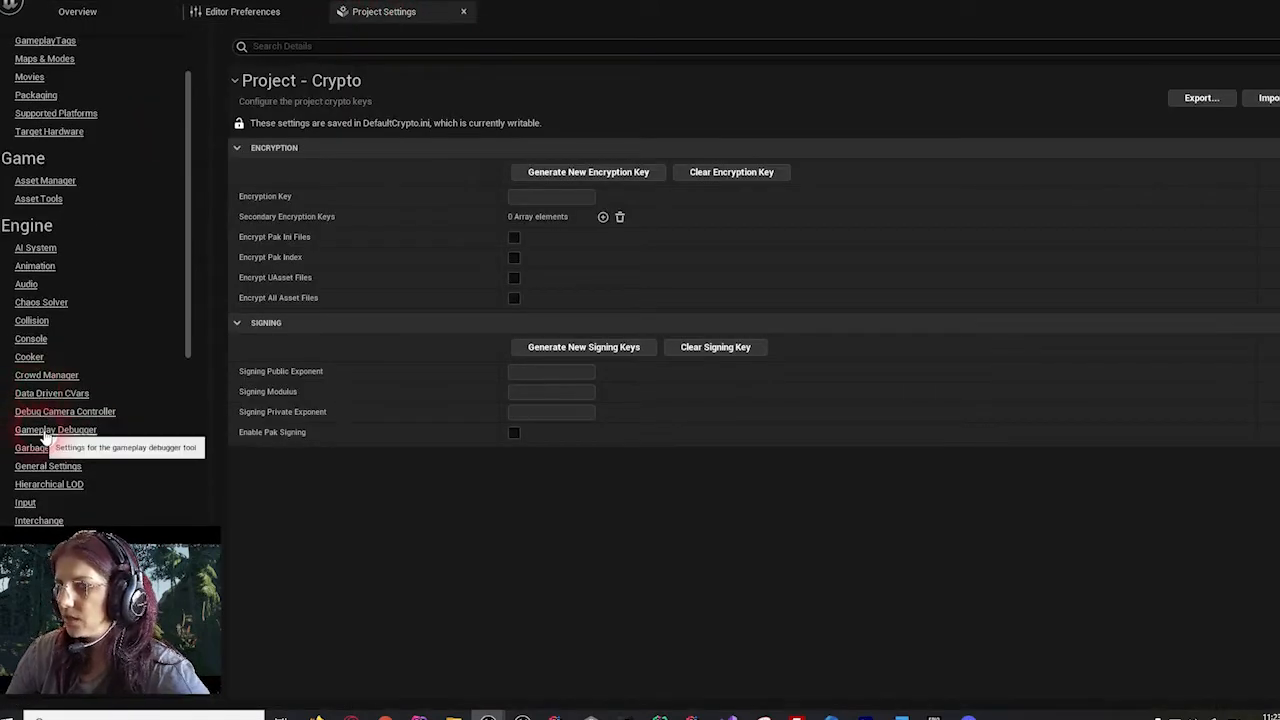
click(26, 503)
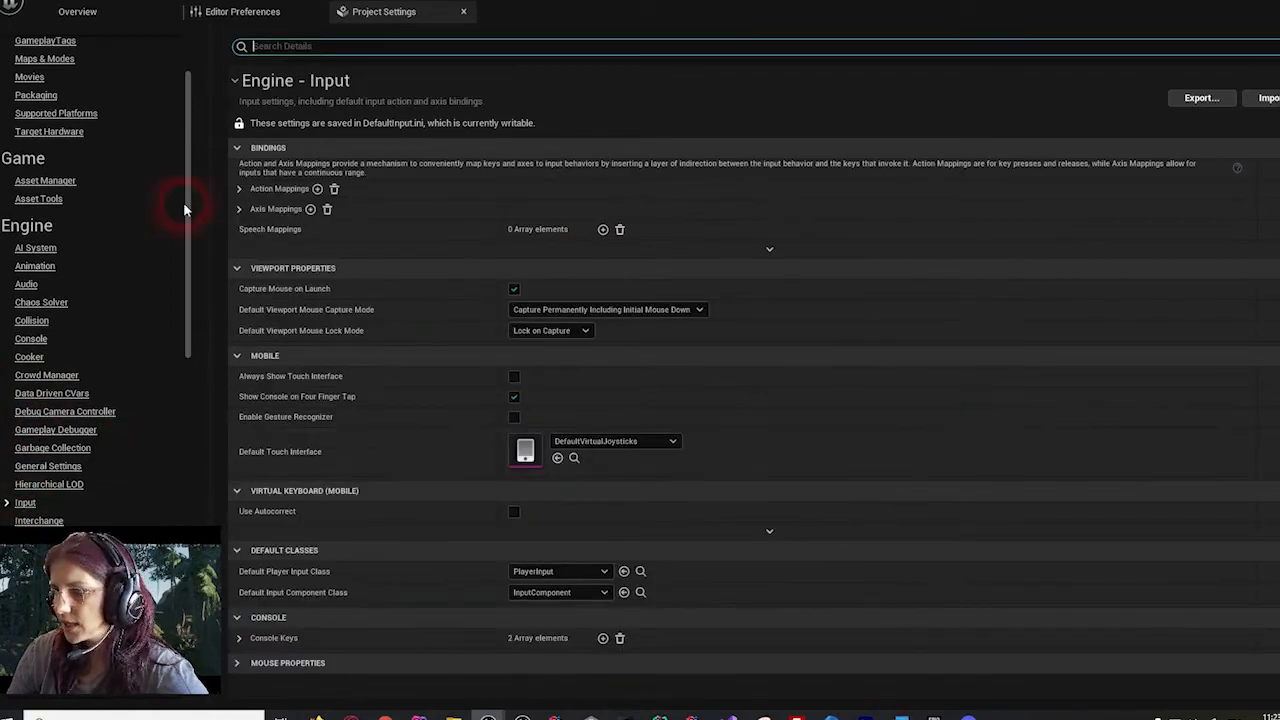
- Expand the action mappings and axis mappings under Bindings and examine their entries
click(239, 189)
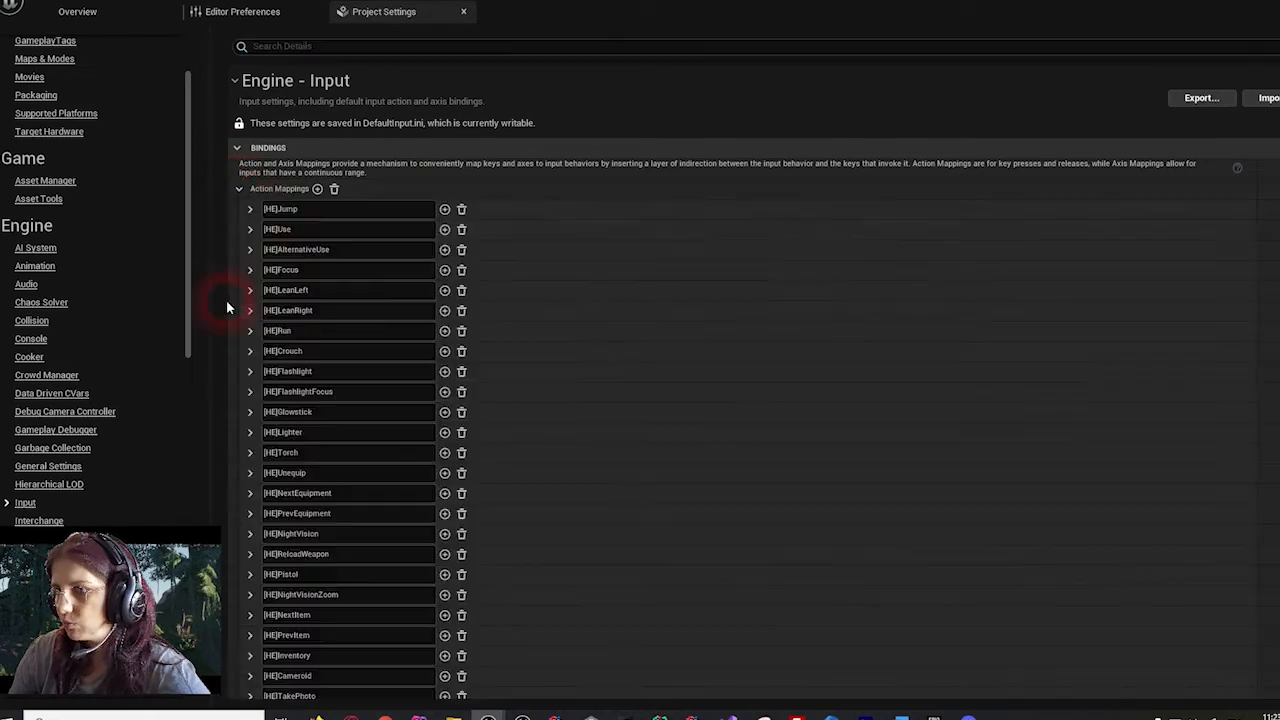
scroll(291, 270, down, 5)
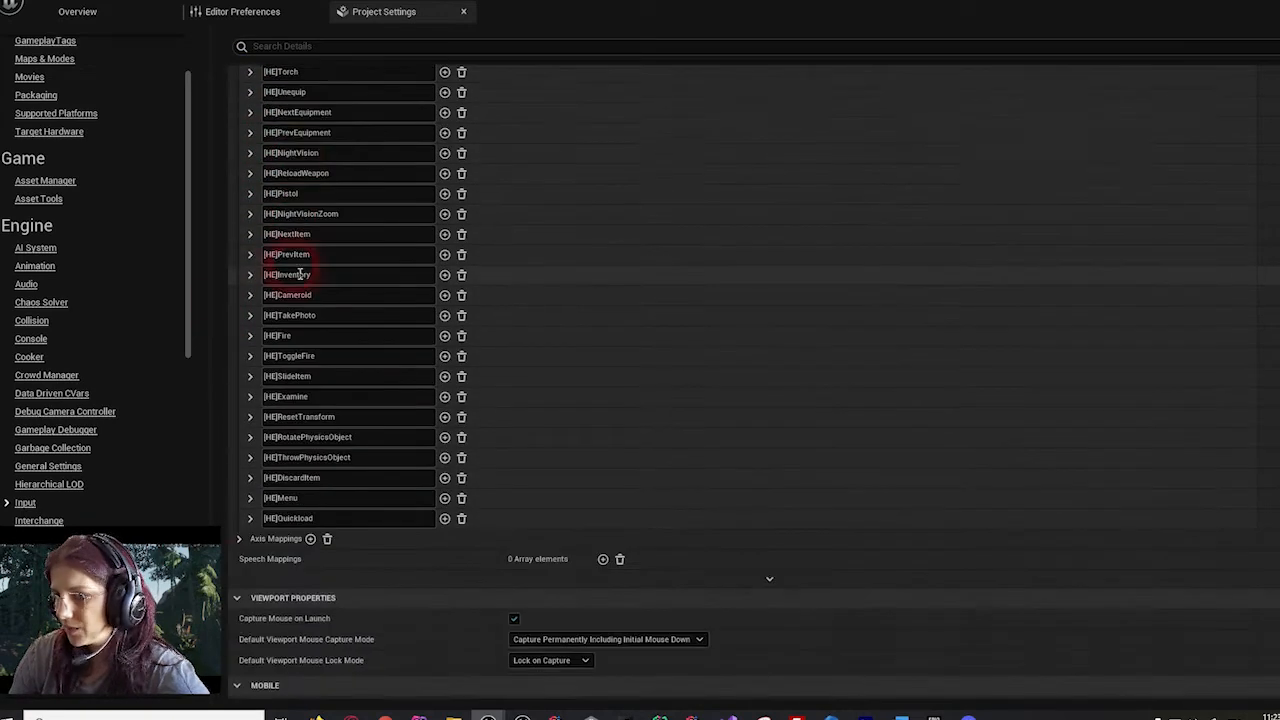
scroll(216, 522, down, 1)
click(239, 467)
scroll(250, 475, down, 2)
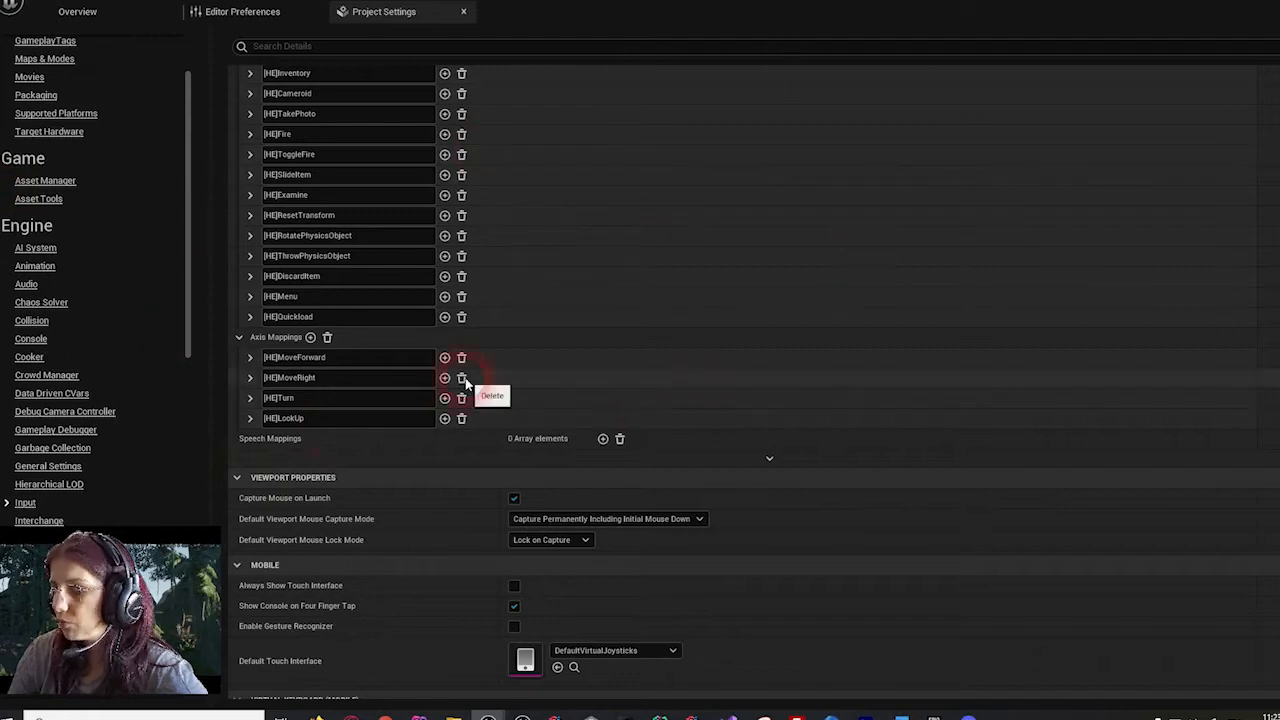
- Play the Overview level in the editor and walk past the Save Game Actor to the Media Assets area
click(78, 14)
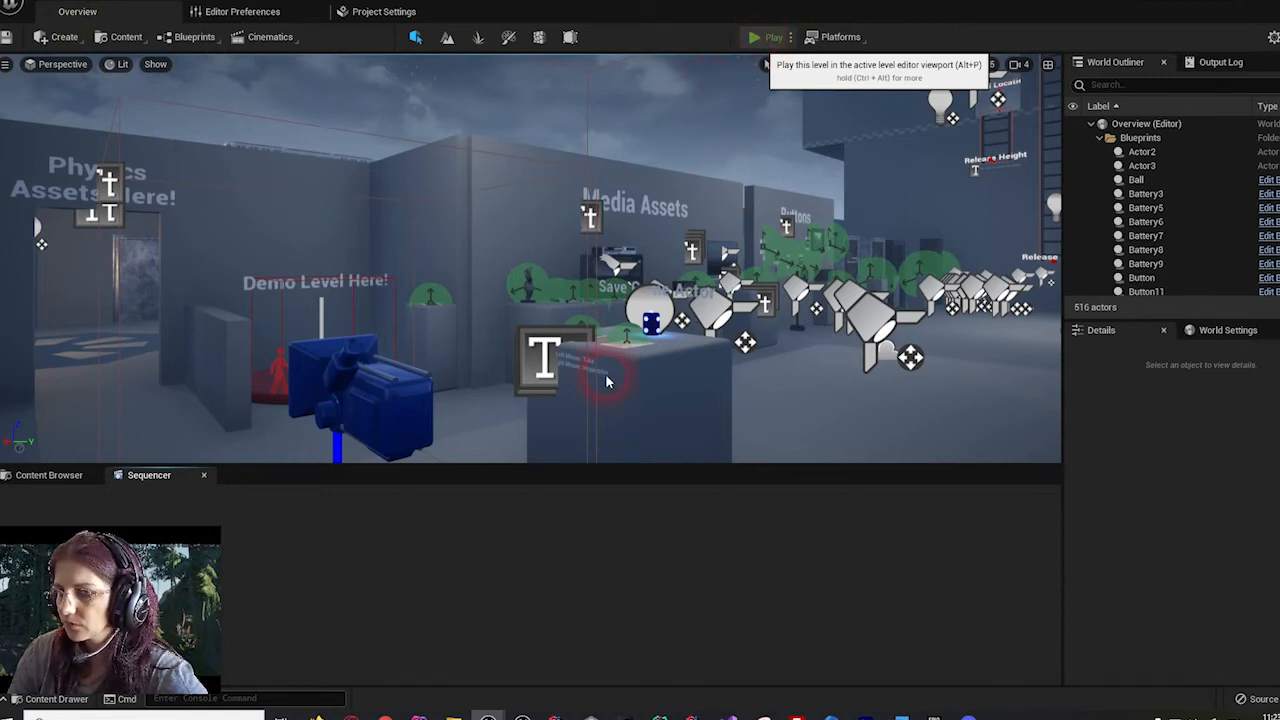
key(F11)
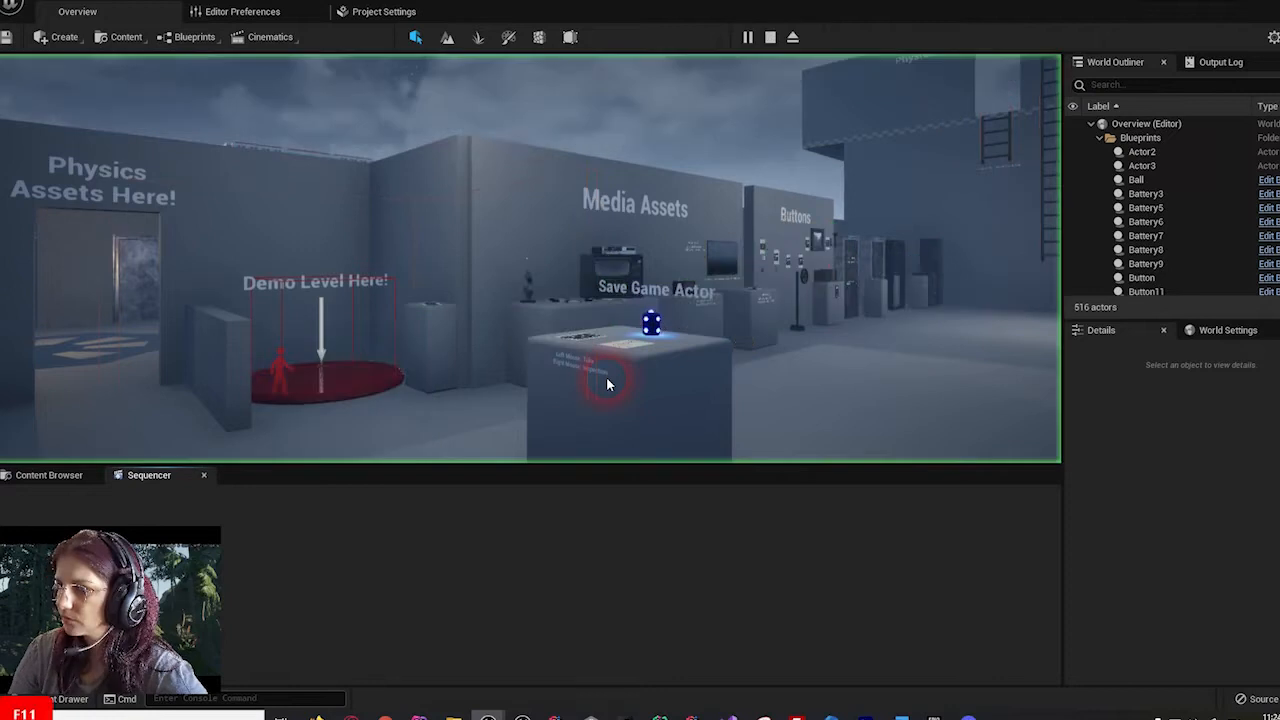
click(524, 308)
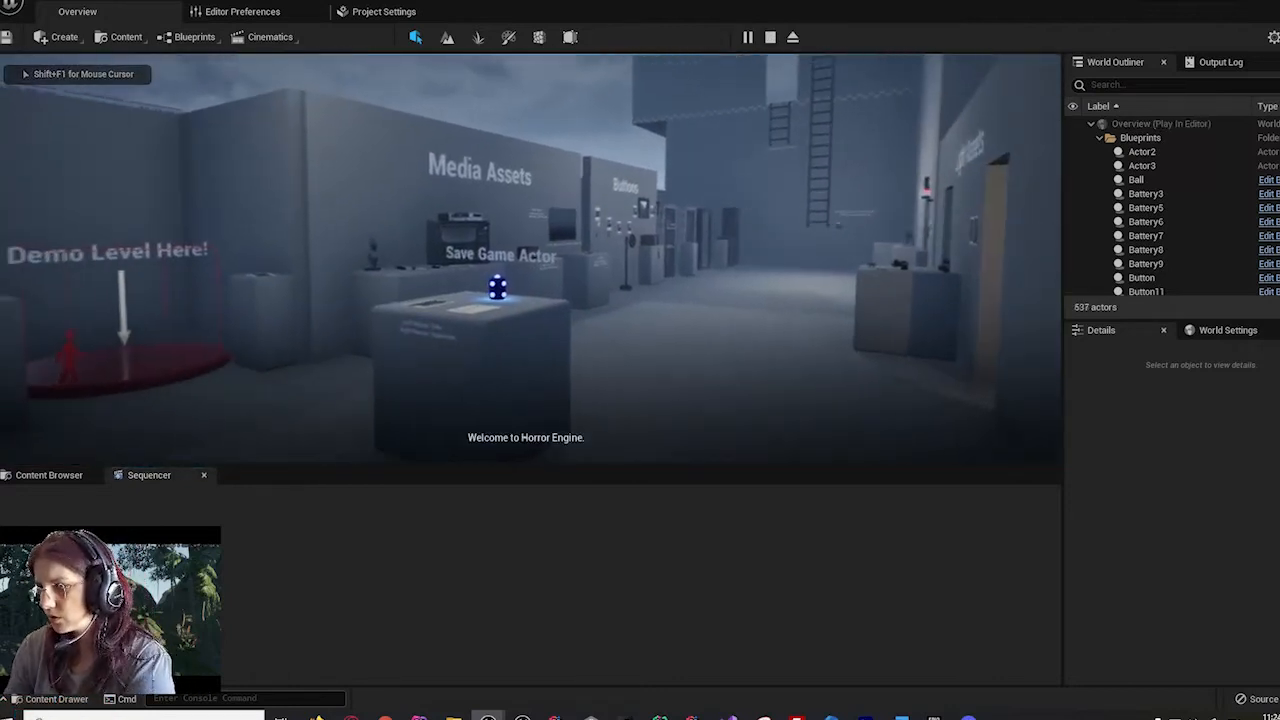
key(Up)
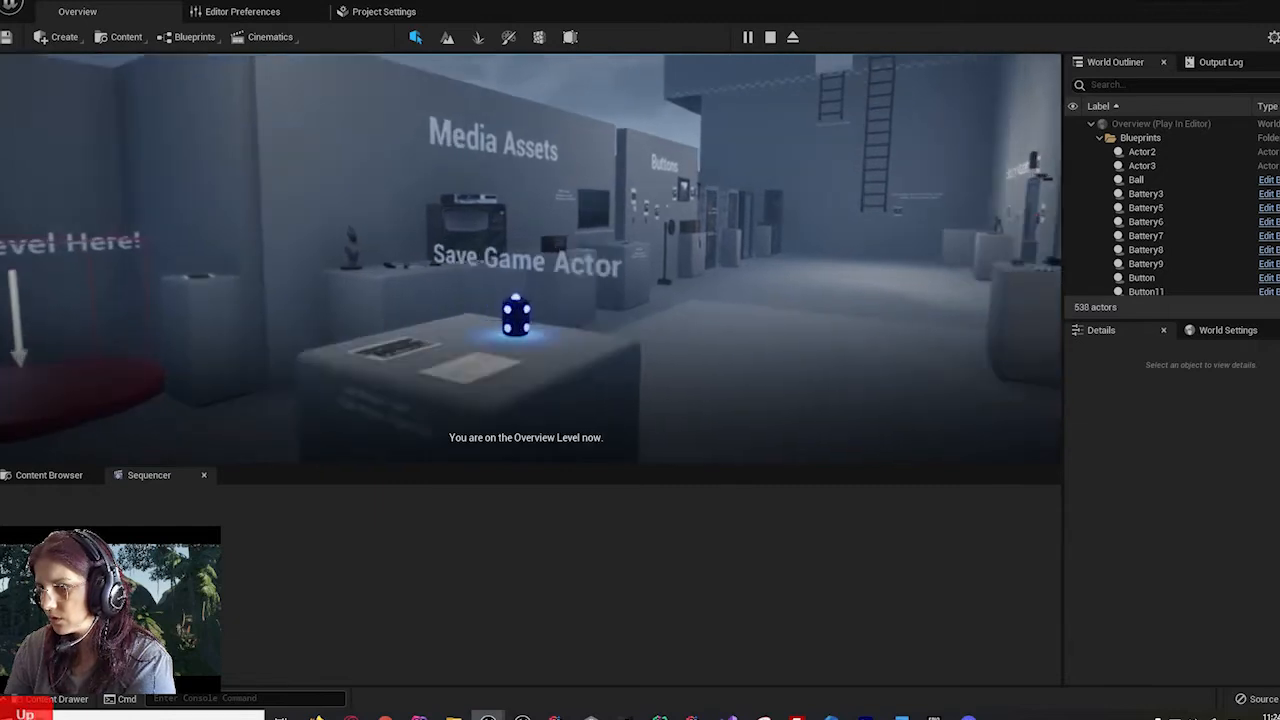
key(Up)
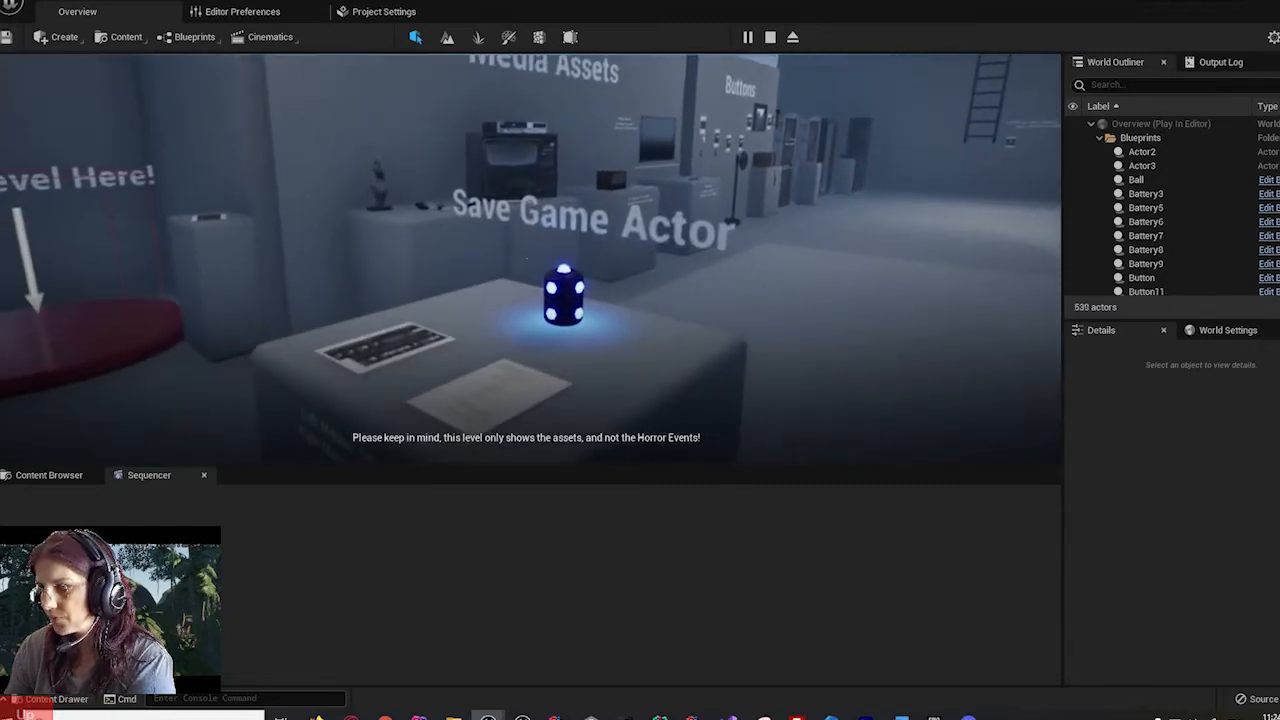
key(Right)
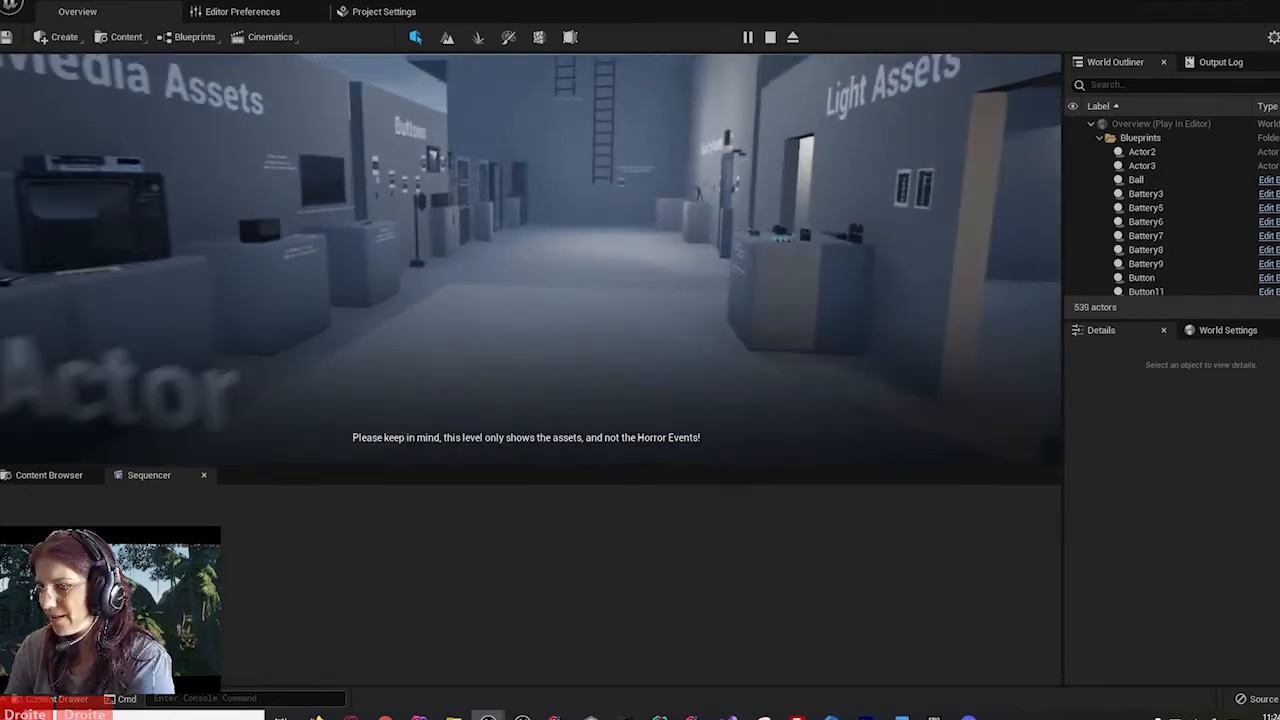
key(Left)
key(Up)
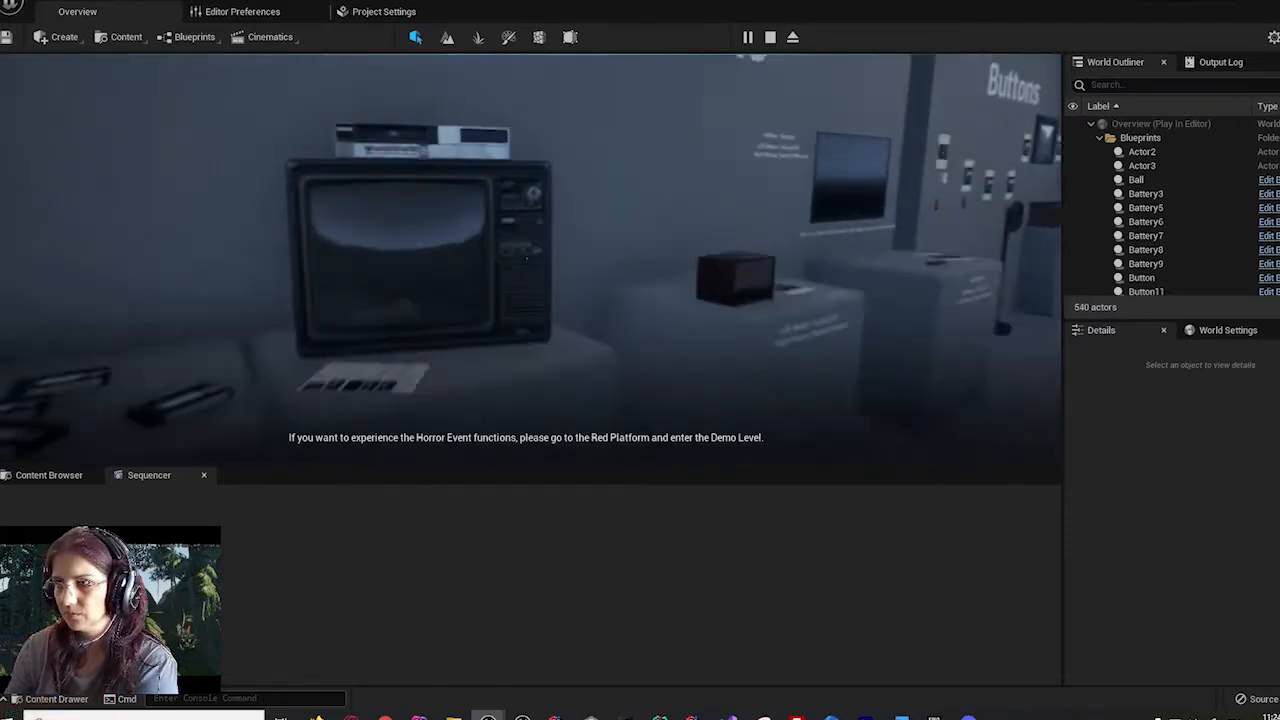
- Walk towards the red Demo Level platform, open the in-game inventory to view the Diary, and stop the play session
key(Left)
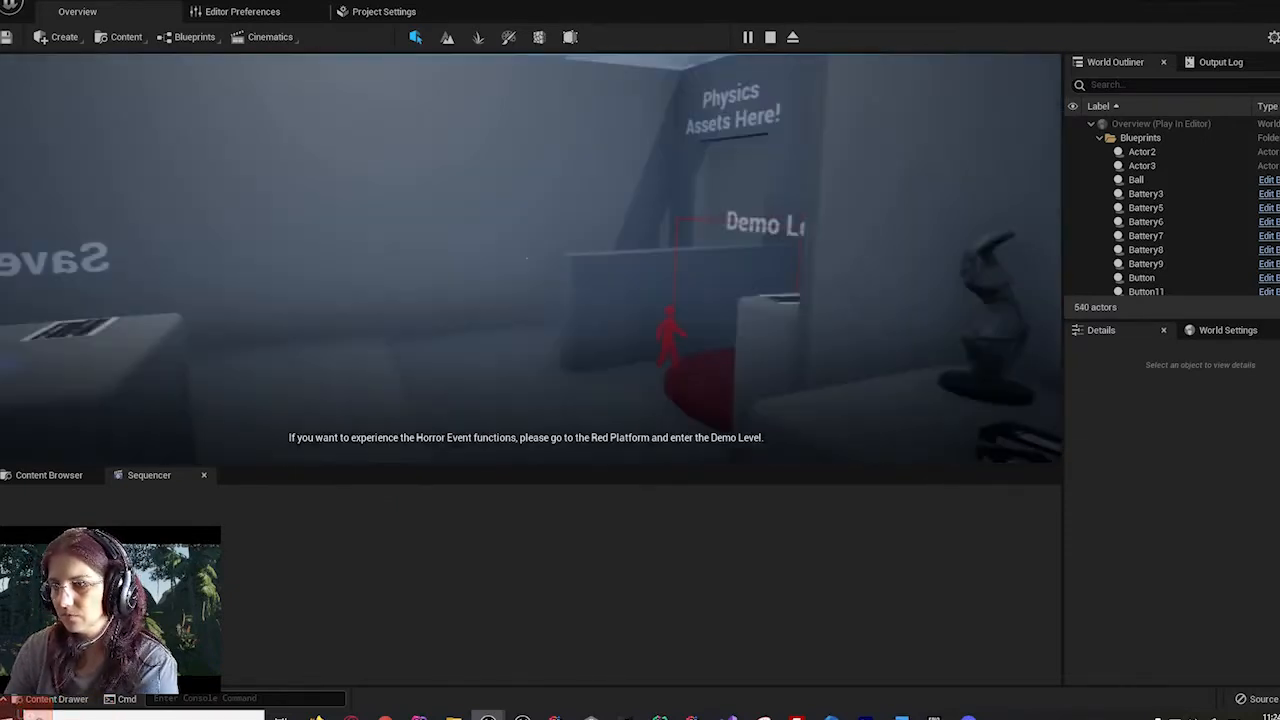
key(Up)
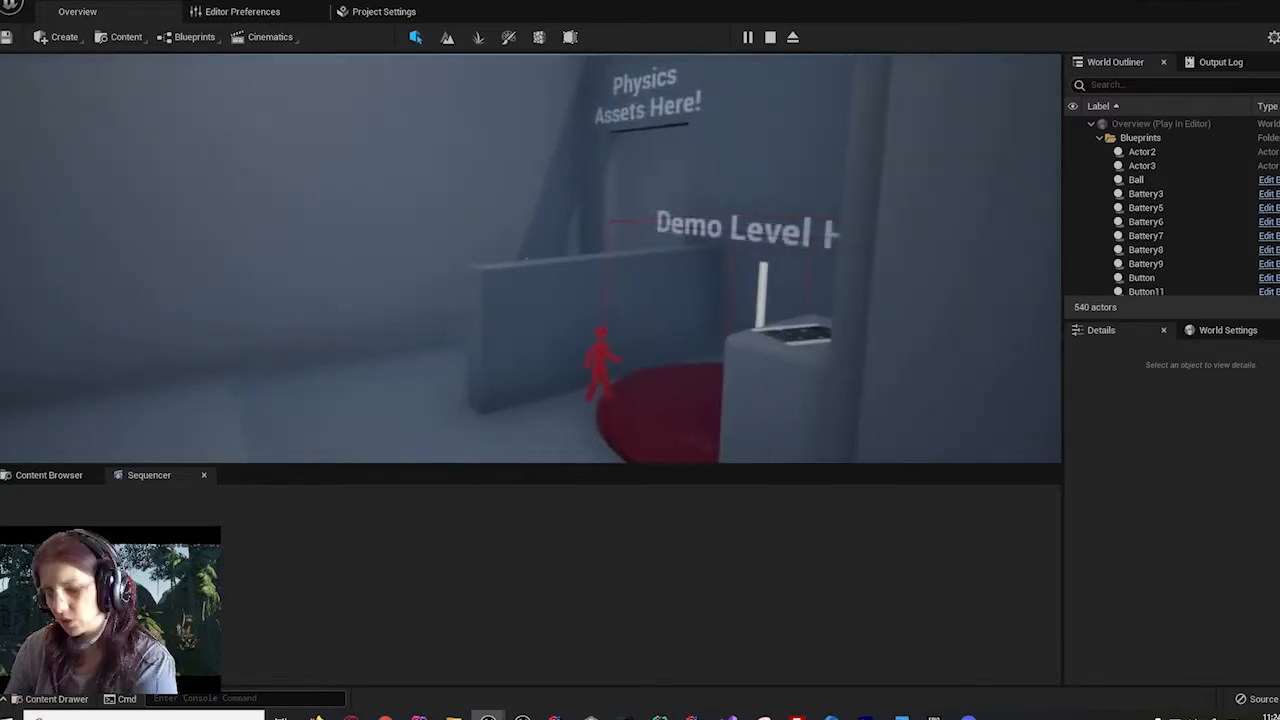
key(Tab)
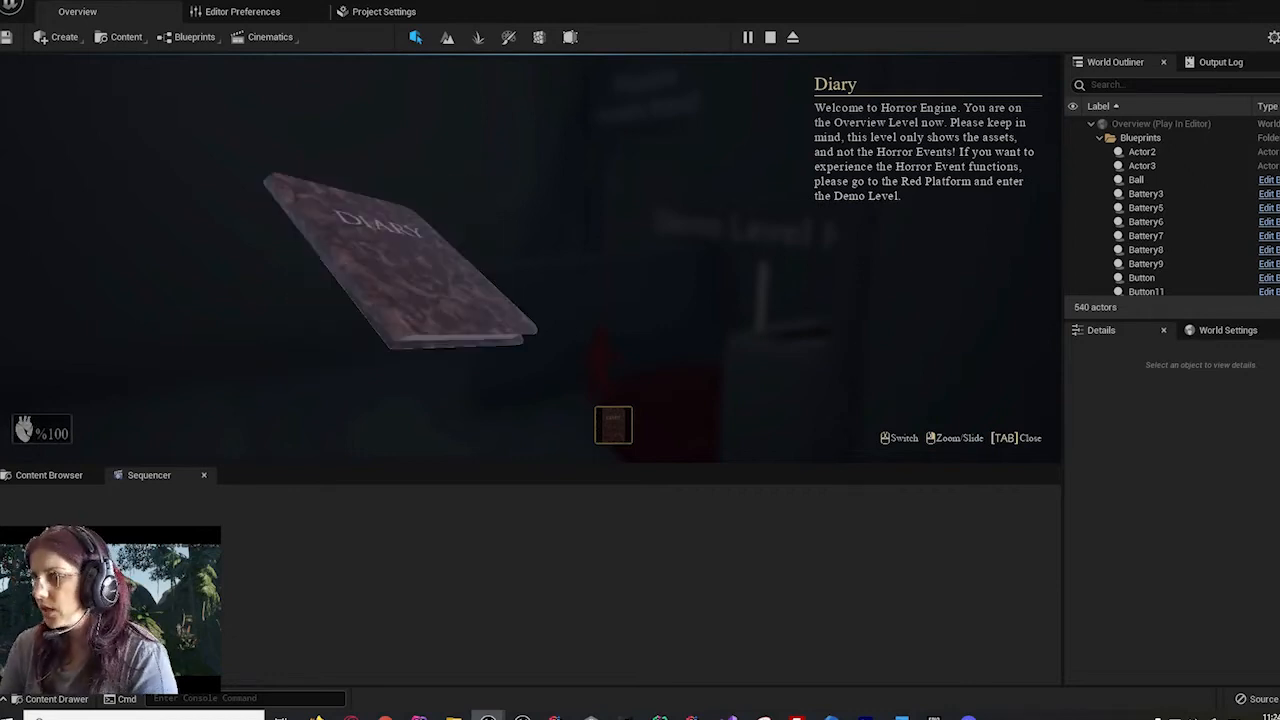
key(Escape)
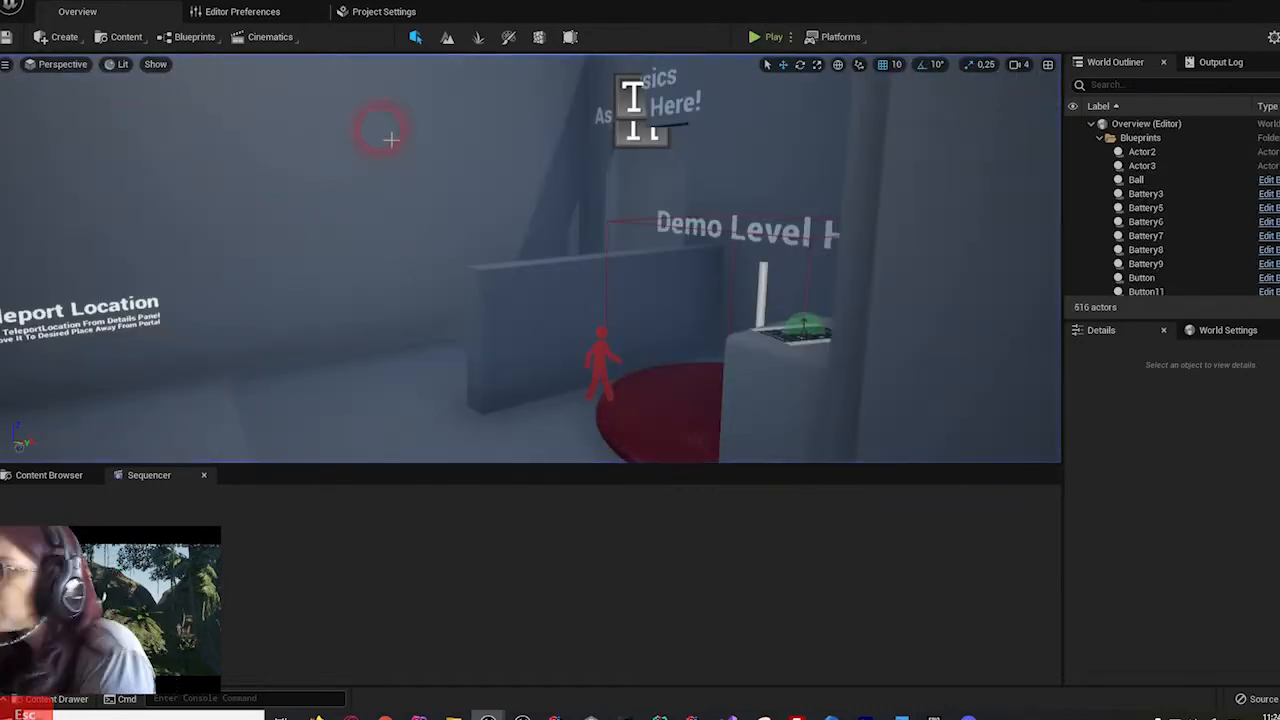
- Export the HorrorEngine Engine Input settings to the Téléchargements folder as Input Backup 2022-01-13 112438.ini
click(394, 11)
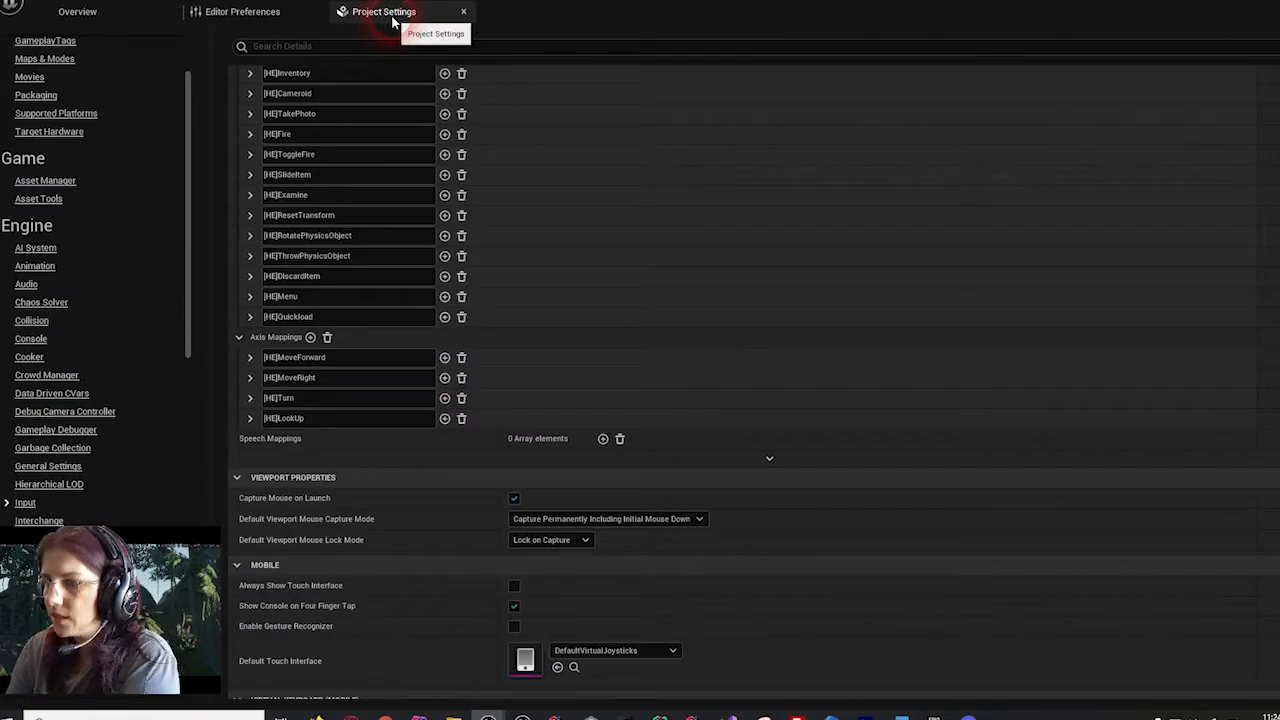
scroll(663, 345, up, 10)
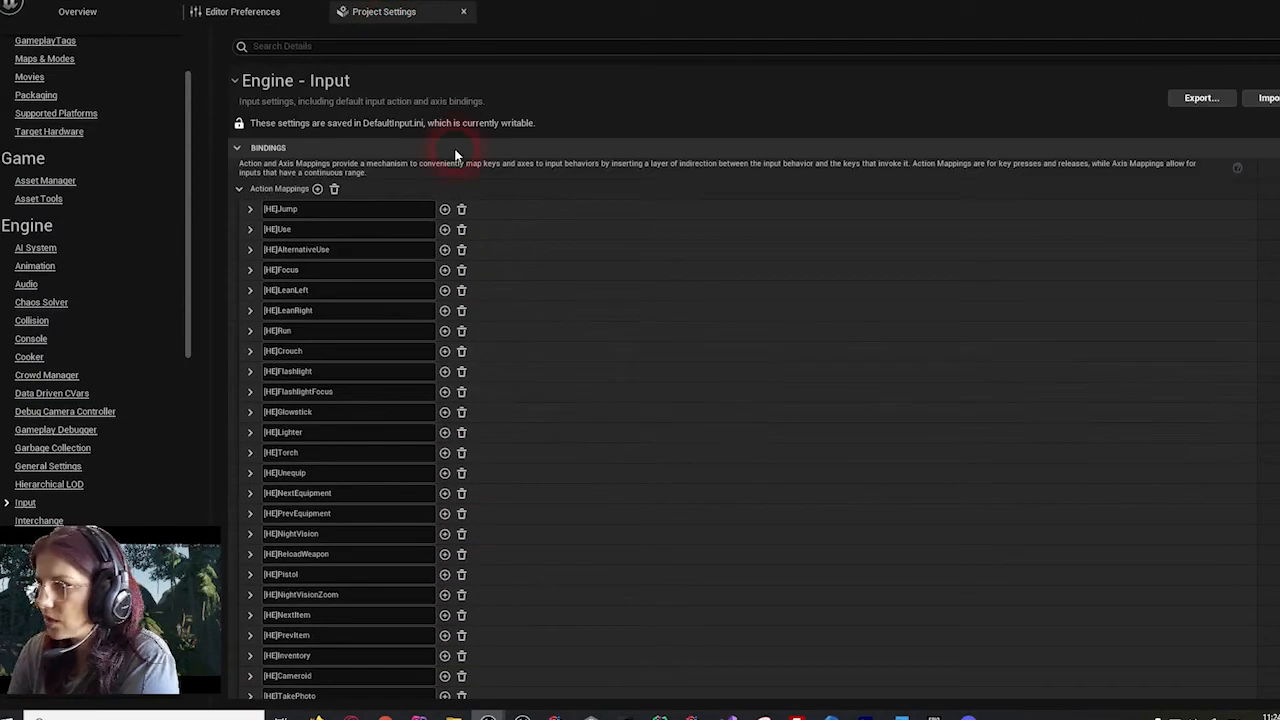
click(1214, 102)
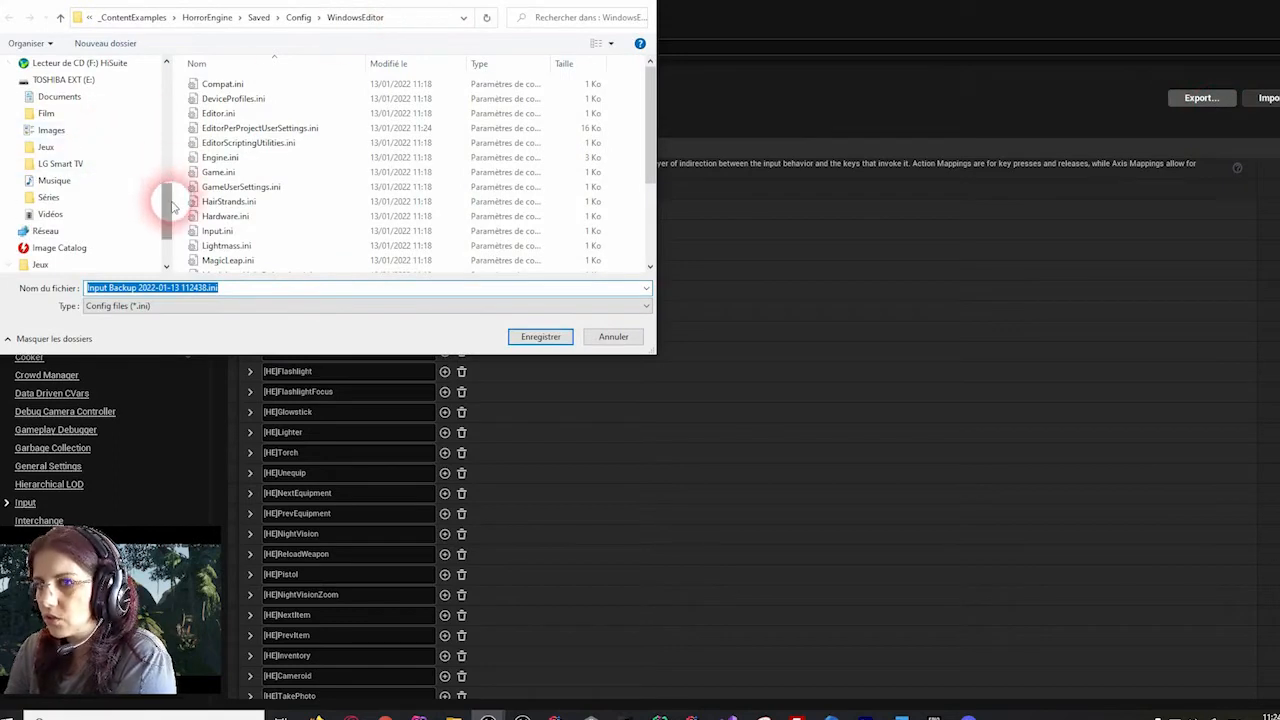
drag(166, 188, 170, 87)
click(100, 85)
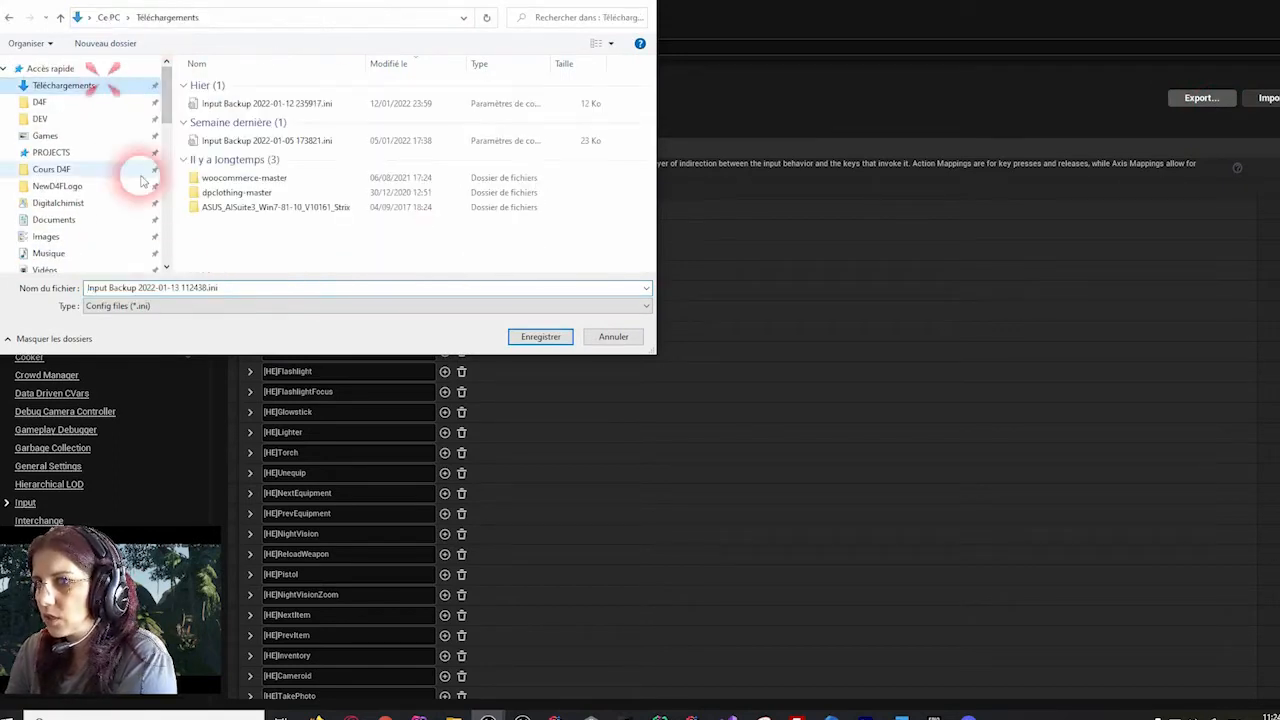
click(175, 288)
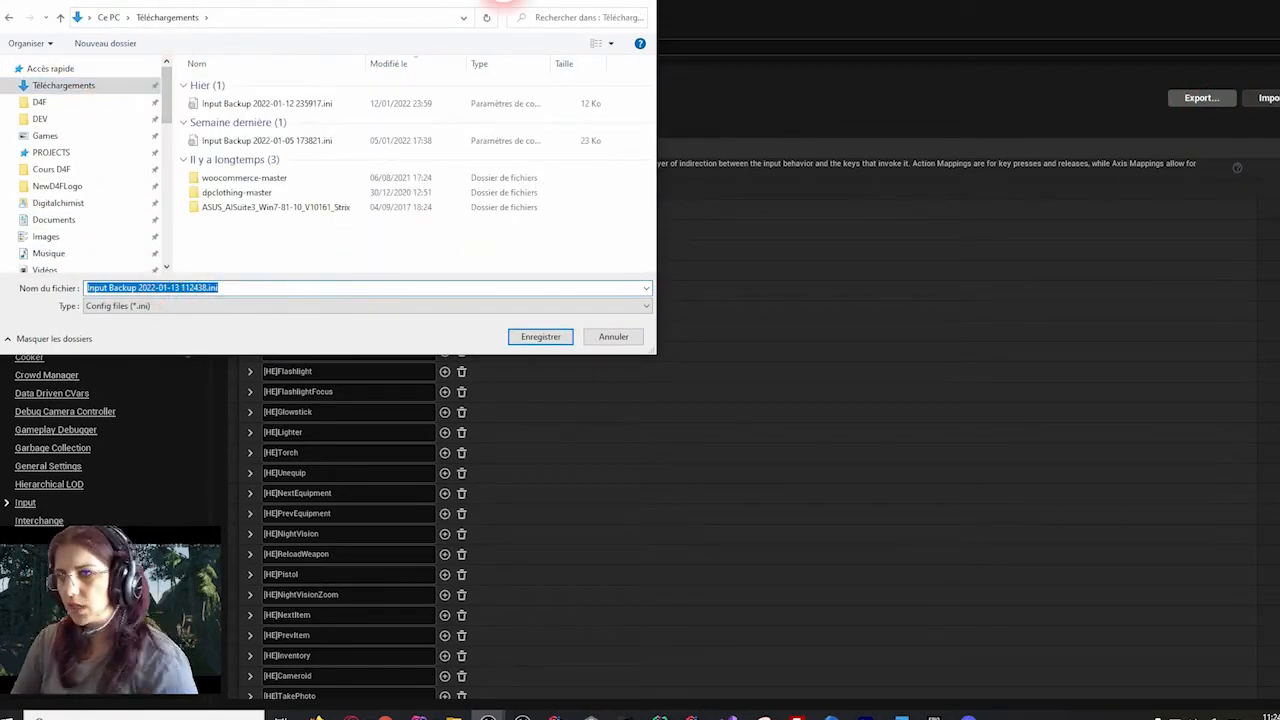
key(Return)
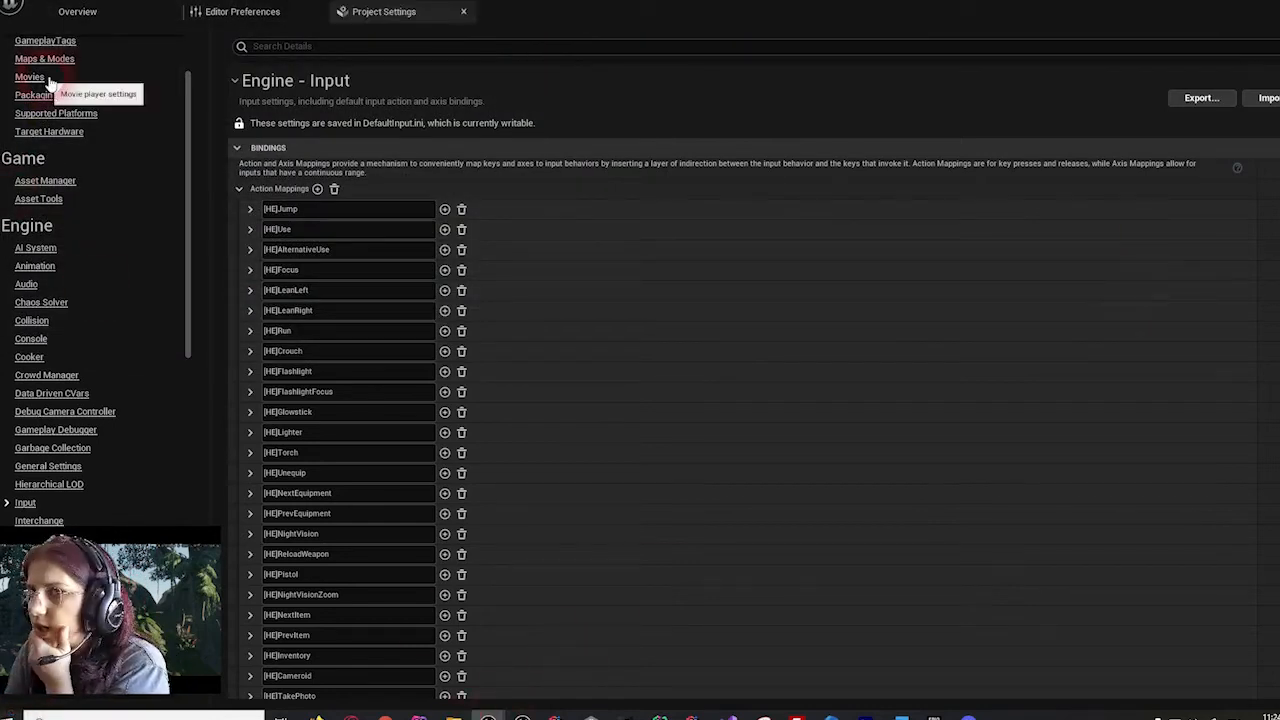
- Switch to the DarkWhispers project and open the Engine Input page of its project settings
mouse_move(488, 716)
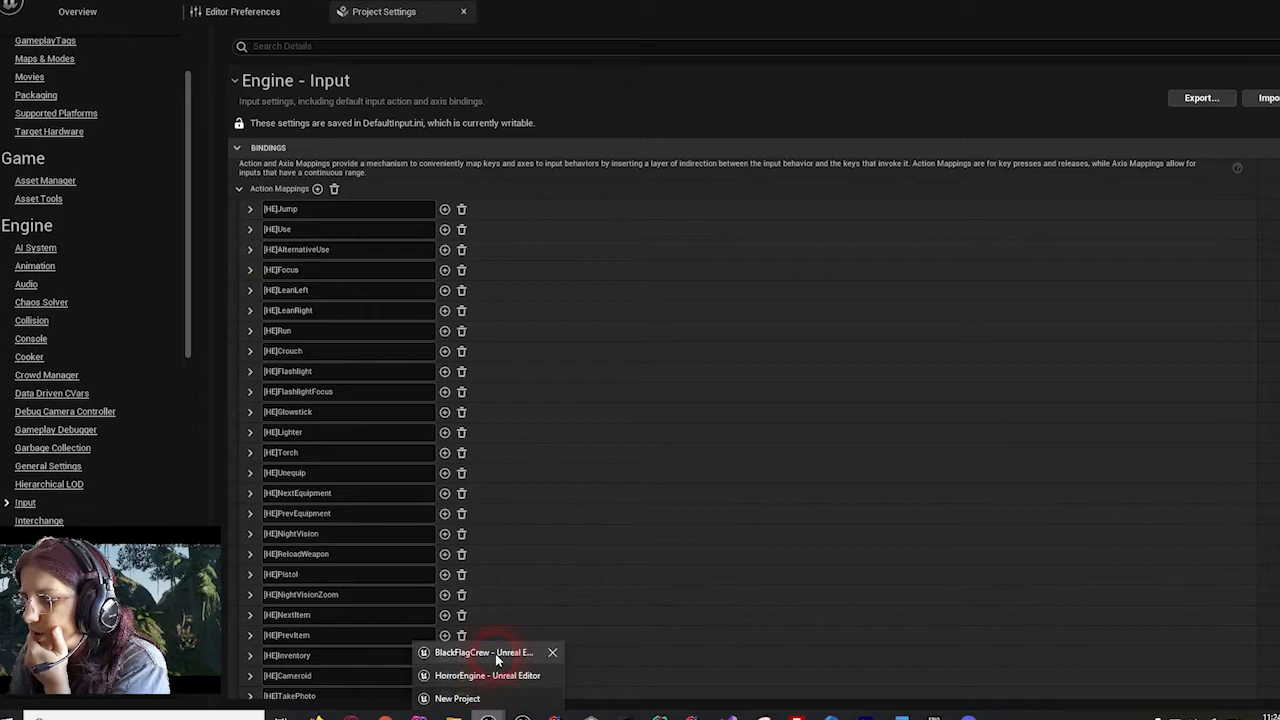
click(497, 698)
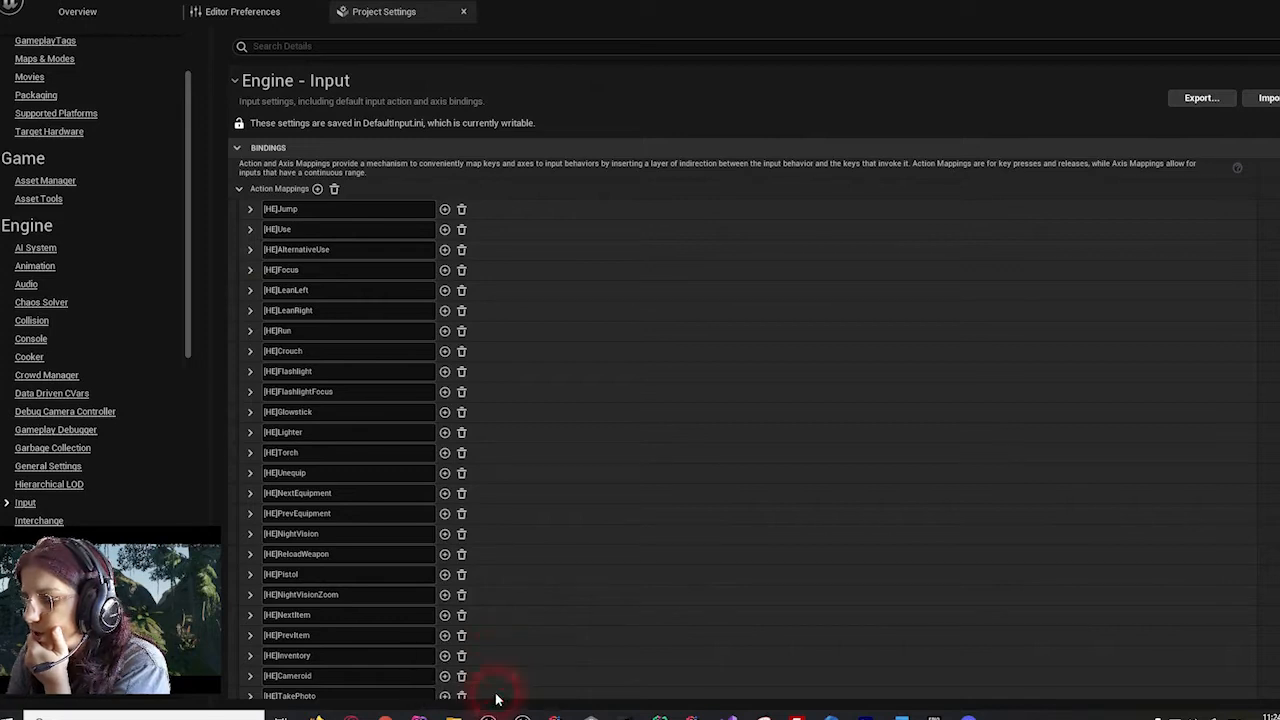
click(1254, 2)
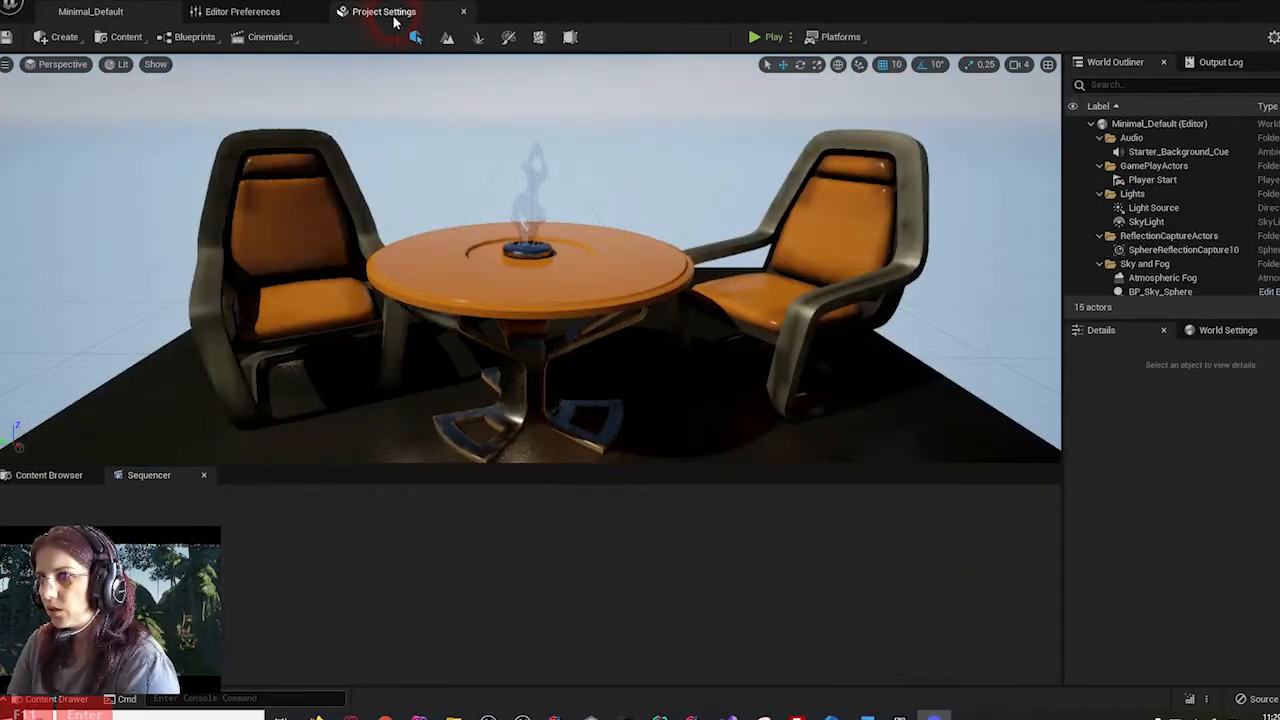
click(392, 13)
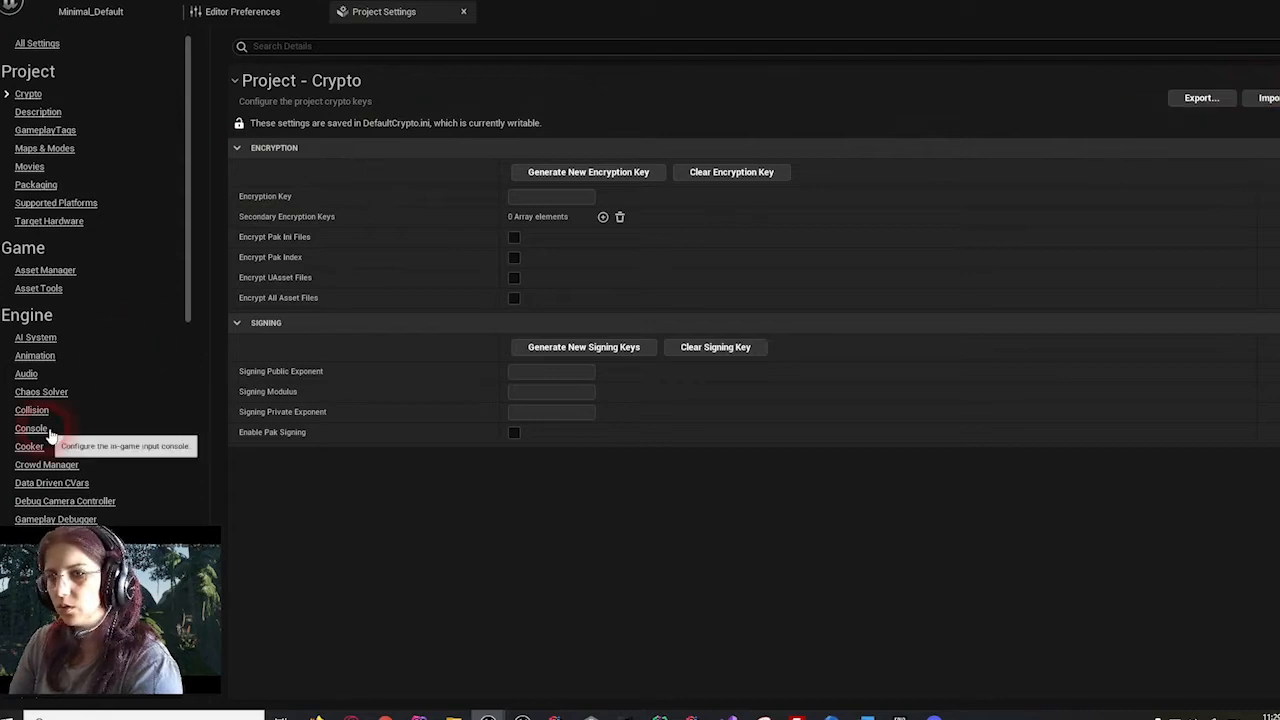
scroll(50, 420, down, 5)
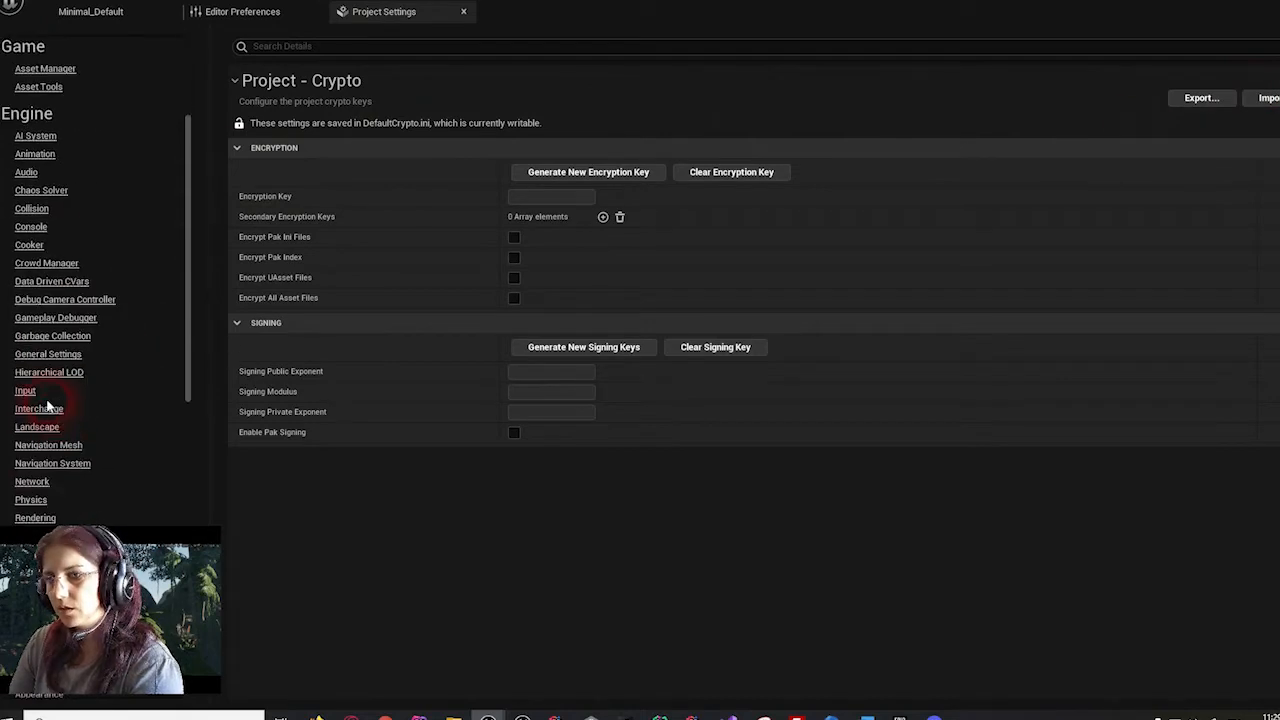
click(25, 392)
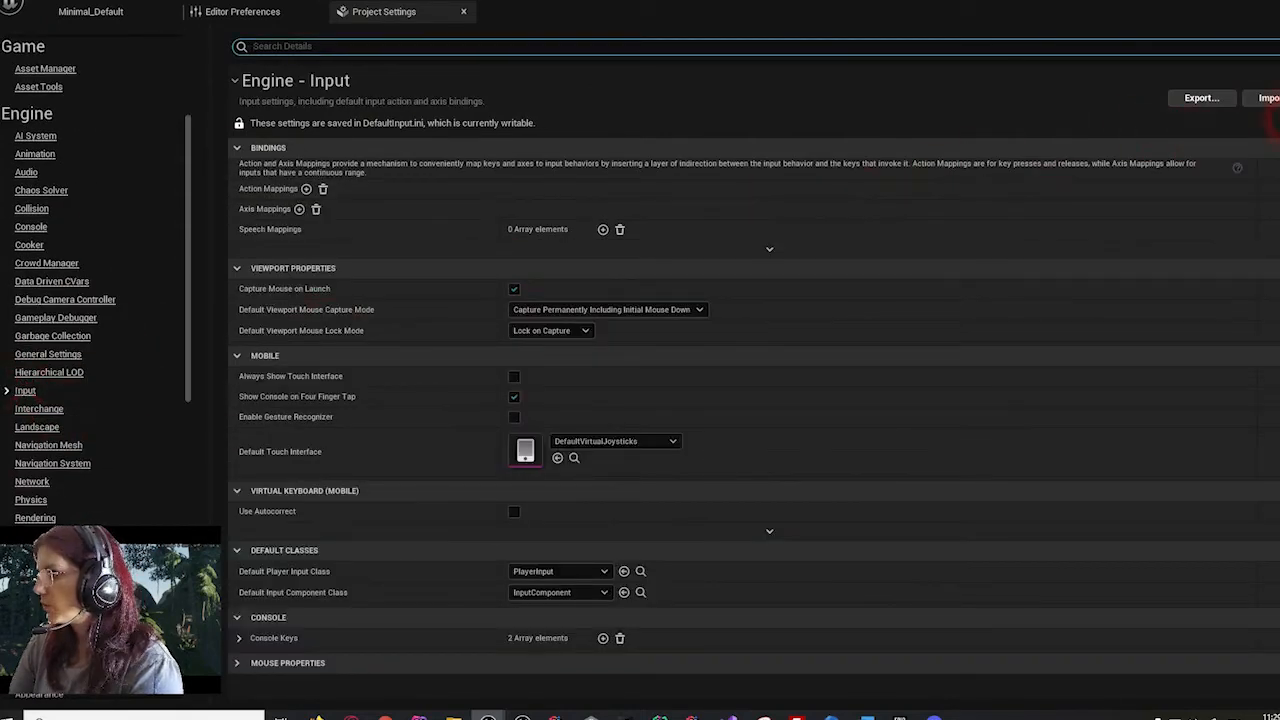
- Import the exported input backup from the Téléchargements folder and check the list of action mappings under Bindings
click(1268, 99)
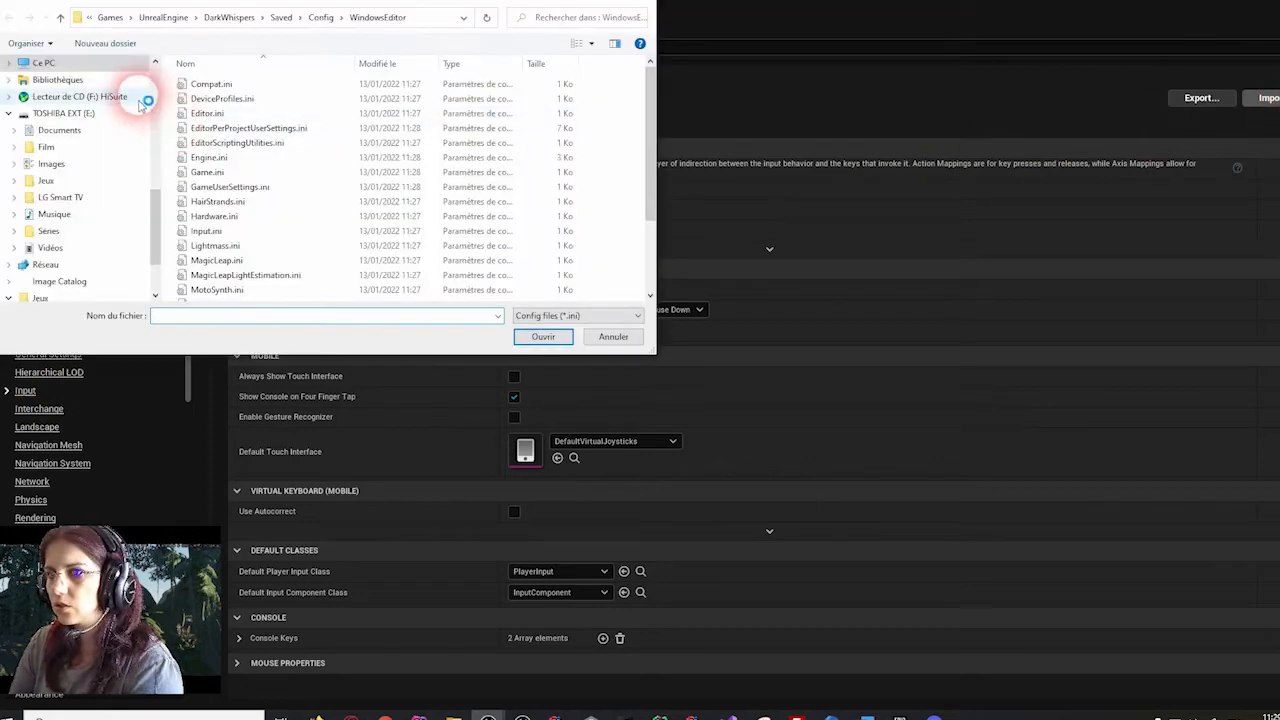
scroll(140, 240, up, 10)
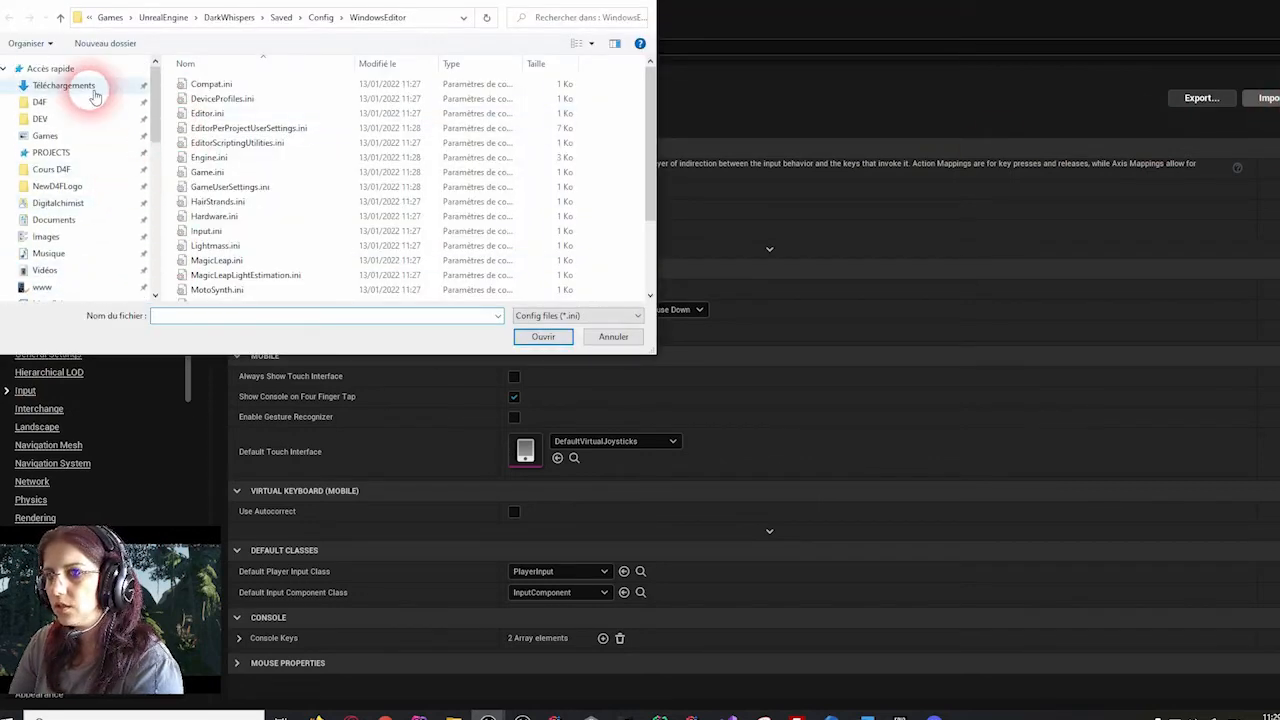
click(94, 93)
double_click(197, 108)
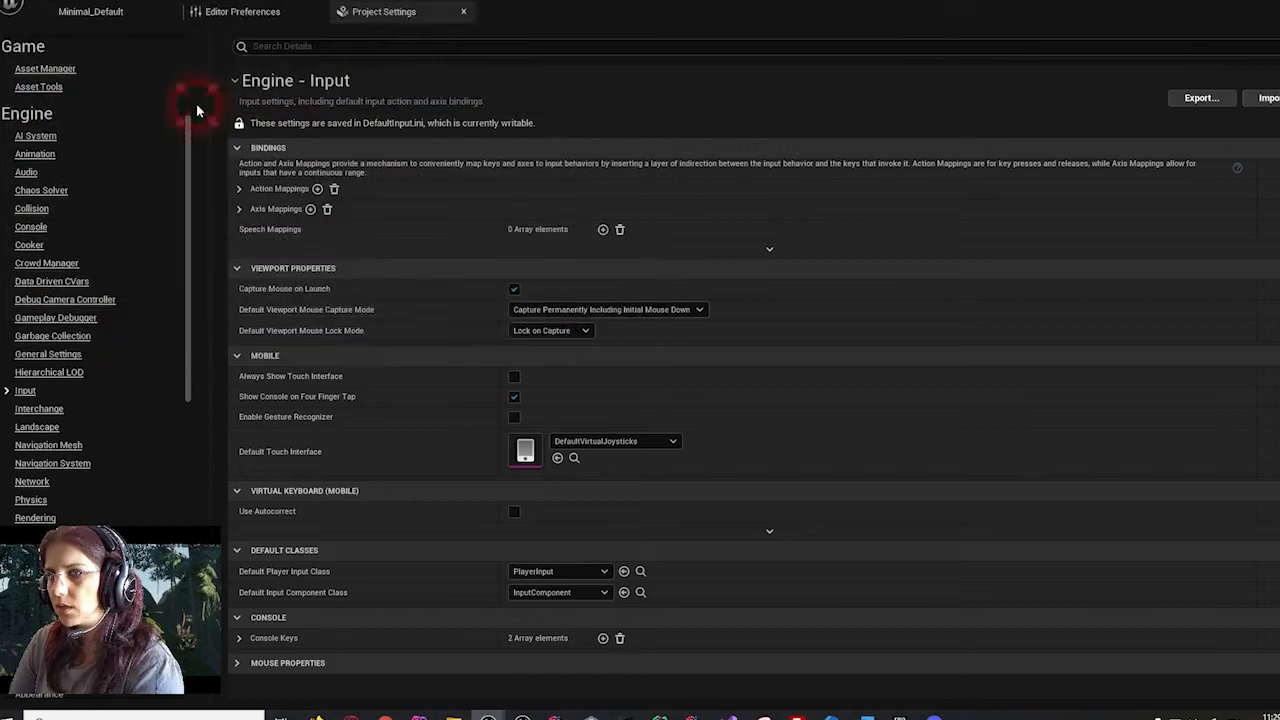
click(239, 189)
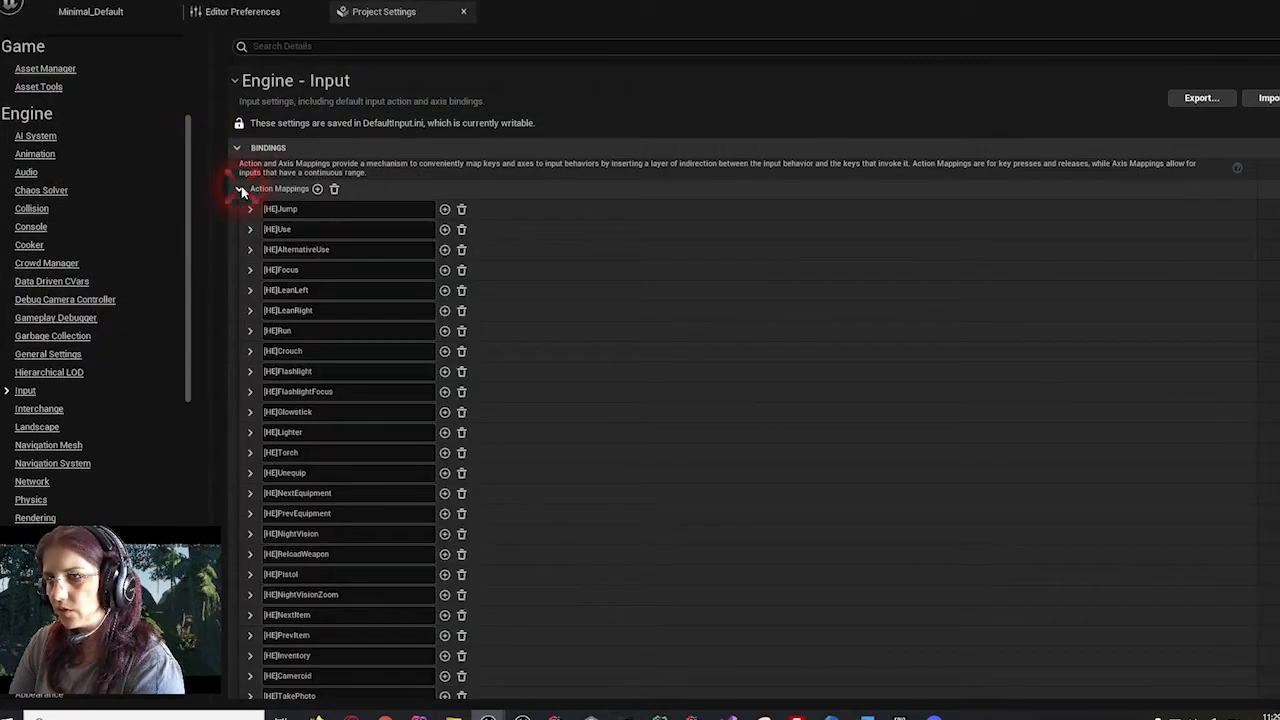
click(240, 190)
- Show the Content Browser beside the Minimal_Default level in DarkWhispers and beside the Overview level in the HorrorEngine editor
click(100, 12)
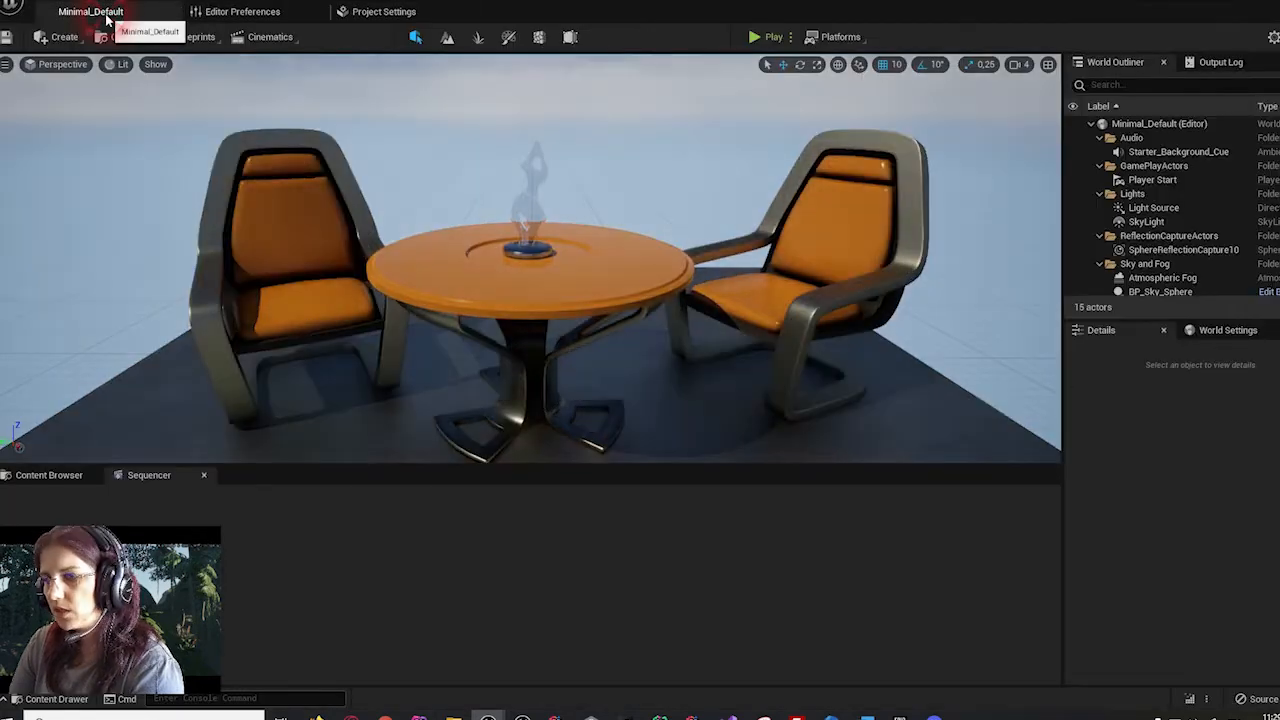
click(40, 475)
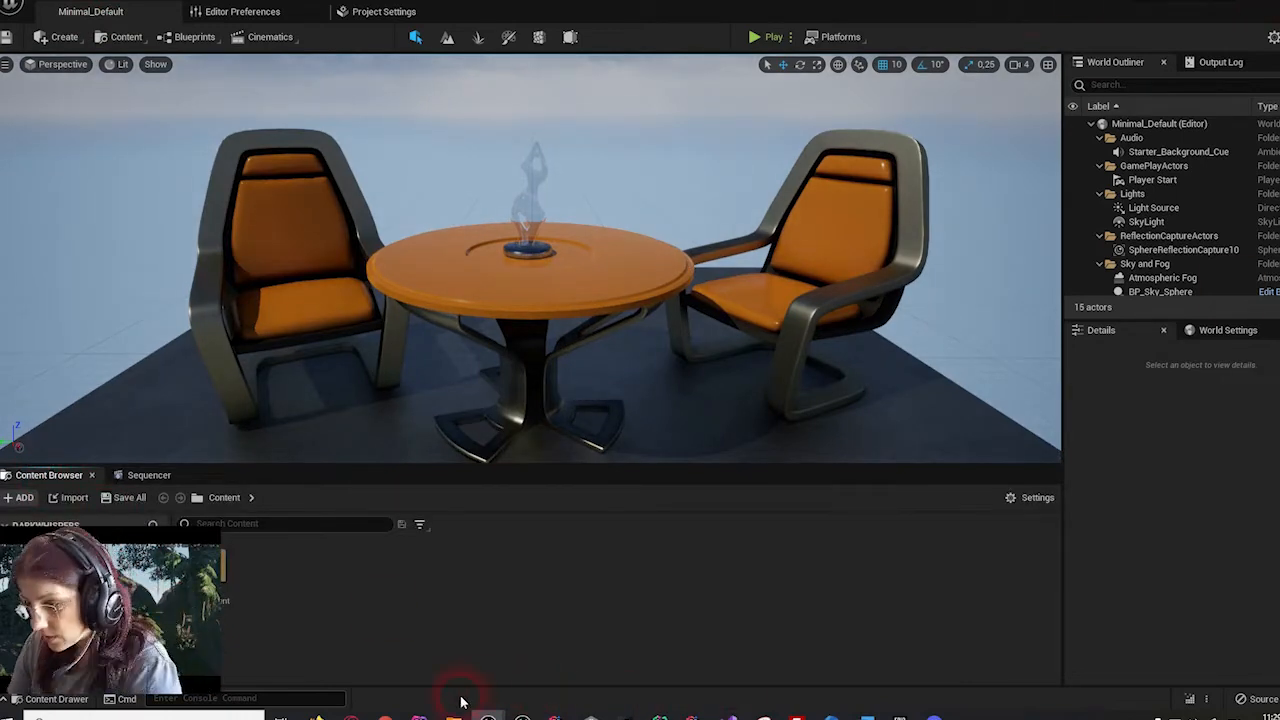
mouse_move(487, 708)
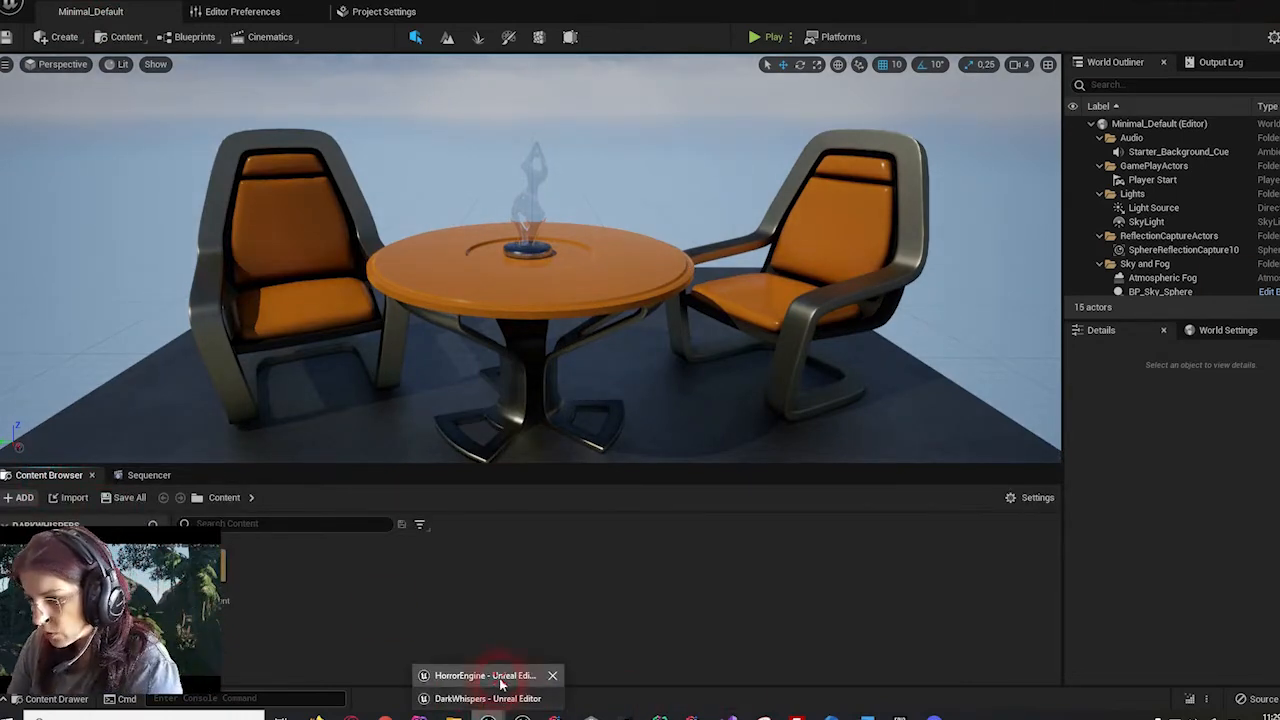
click(485, 676)
click(65, 12)
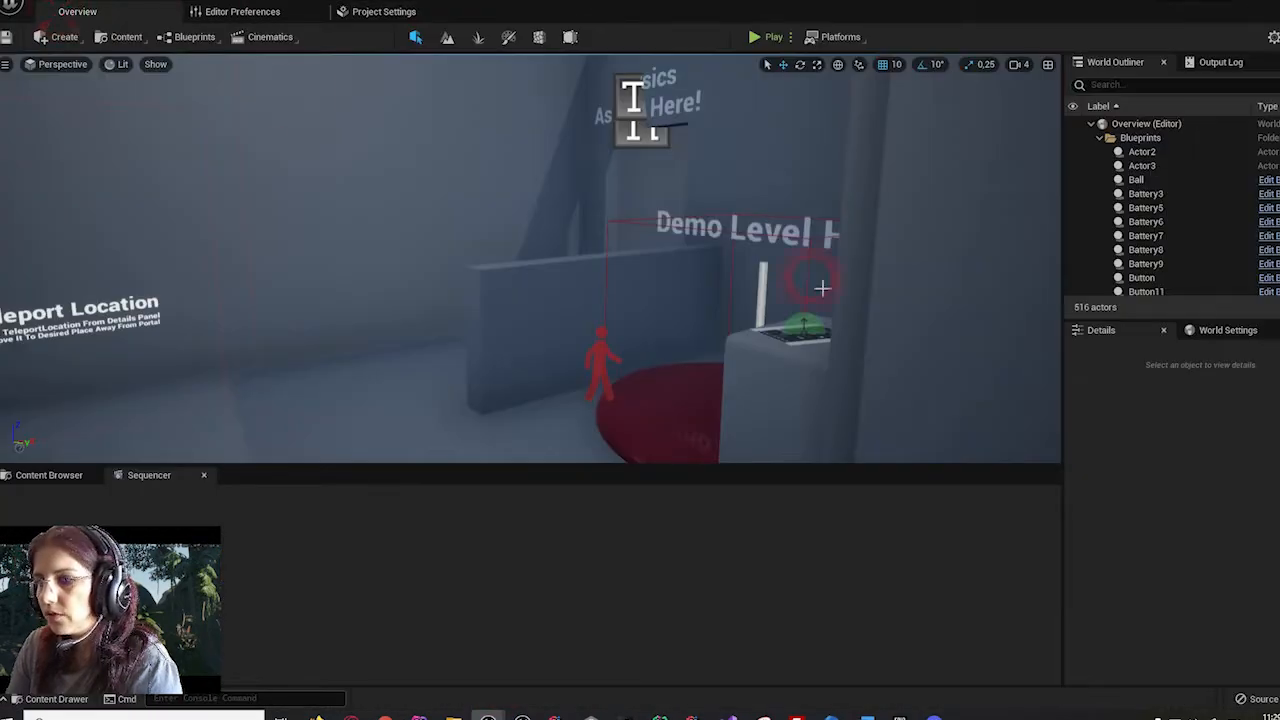
click(91, 476)
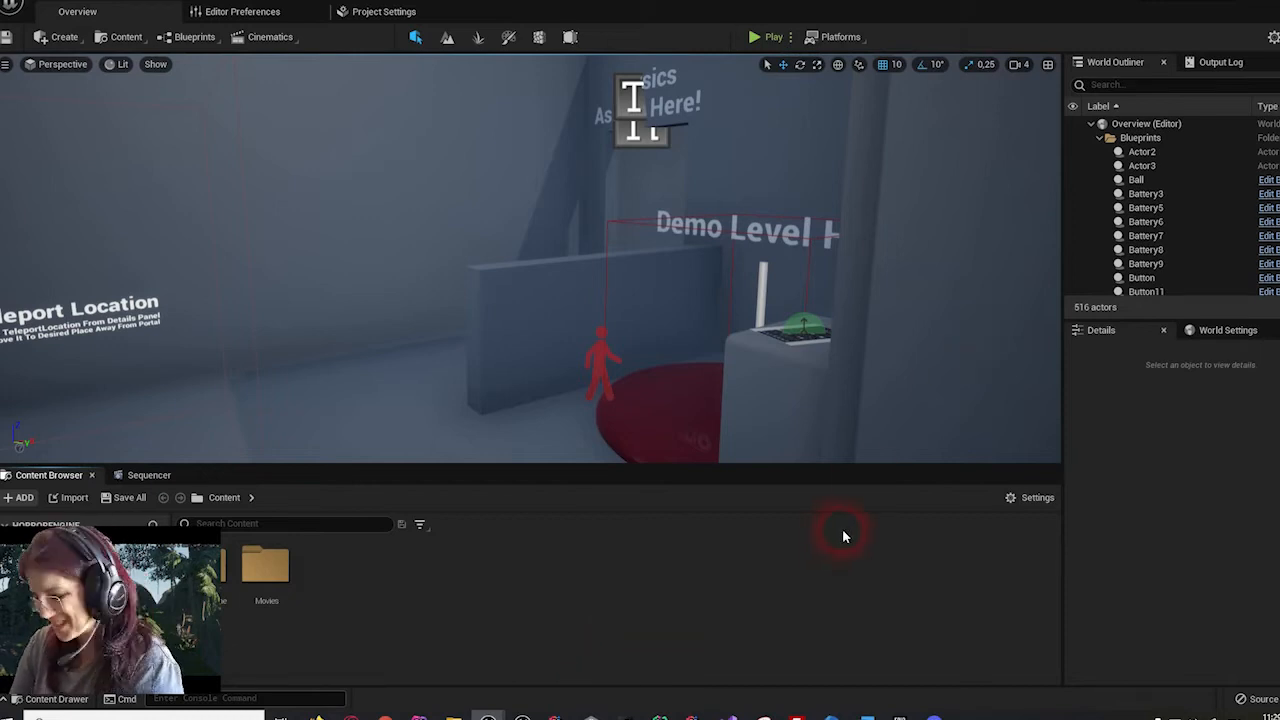
- Restore the HorrorEngine editor to a floating window and enlarge it over the DarkWhispers editor
key(F11)
key(Return)
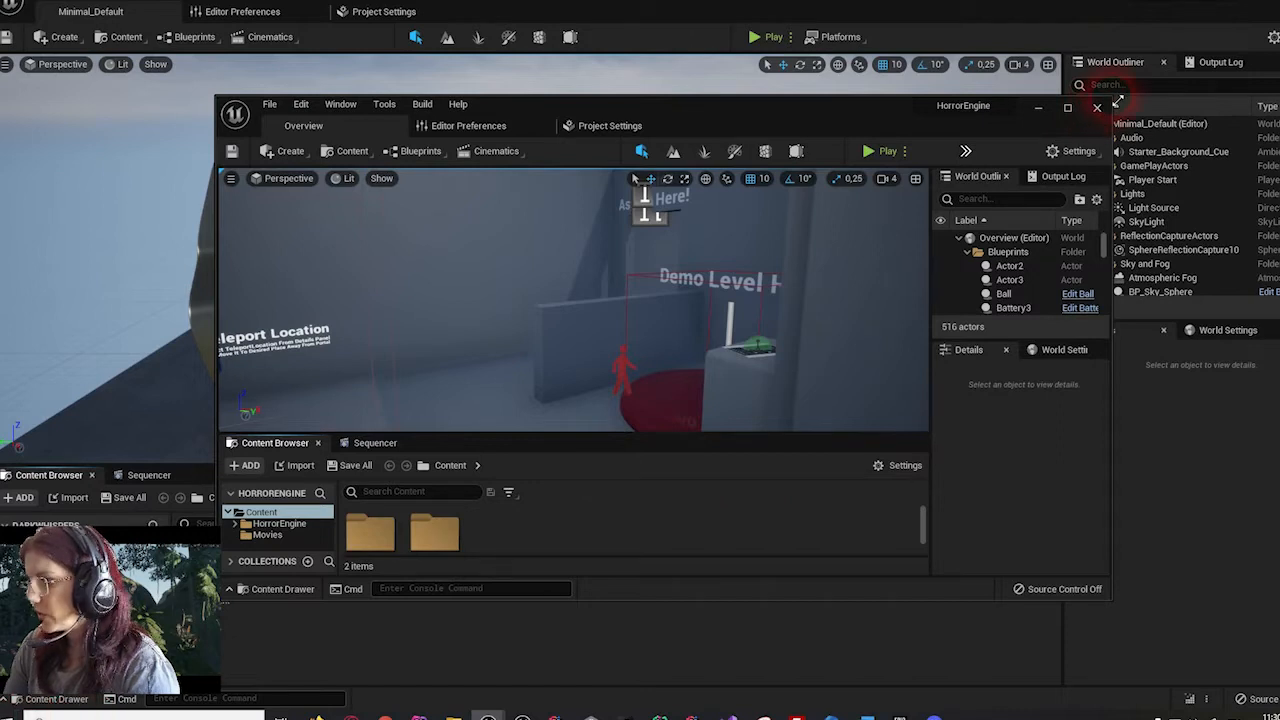
drag(1117, 101, 1218, 42)
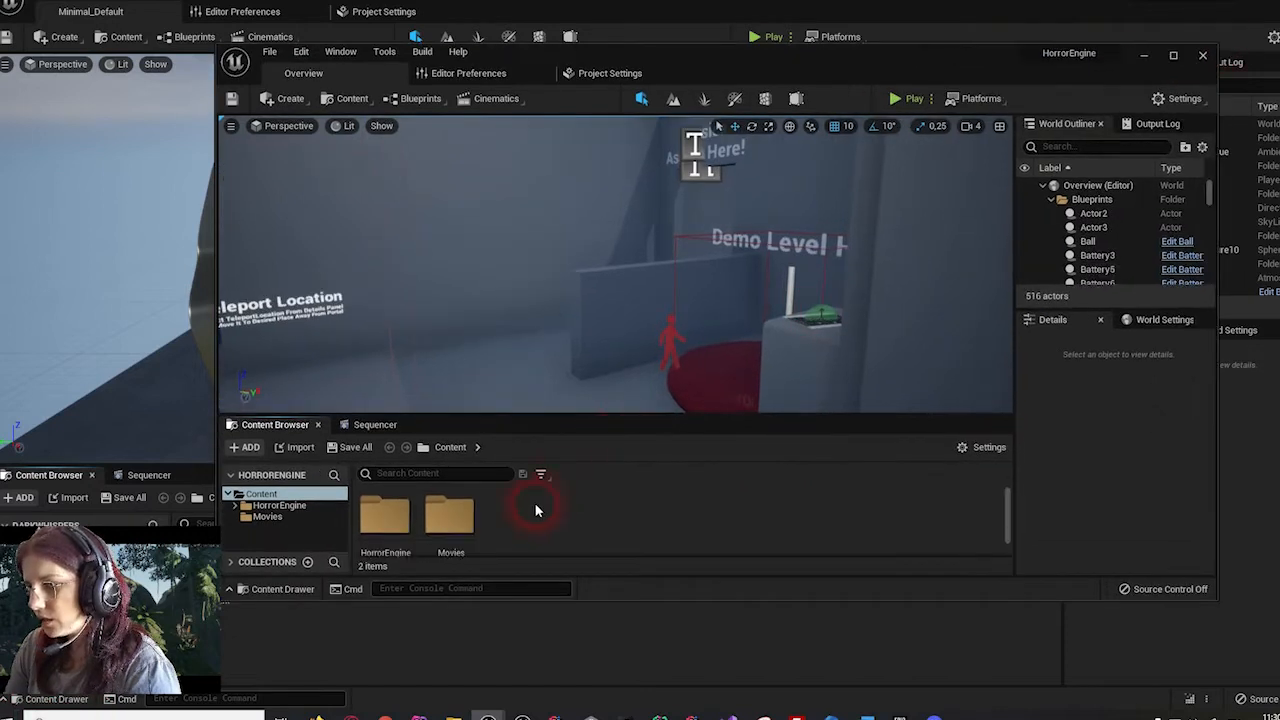
- Start migrating the HorrorEngine and Movies folders and accept the asset report with all assets included
click(405, 527)
shift+click(446, 532)
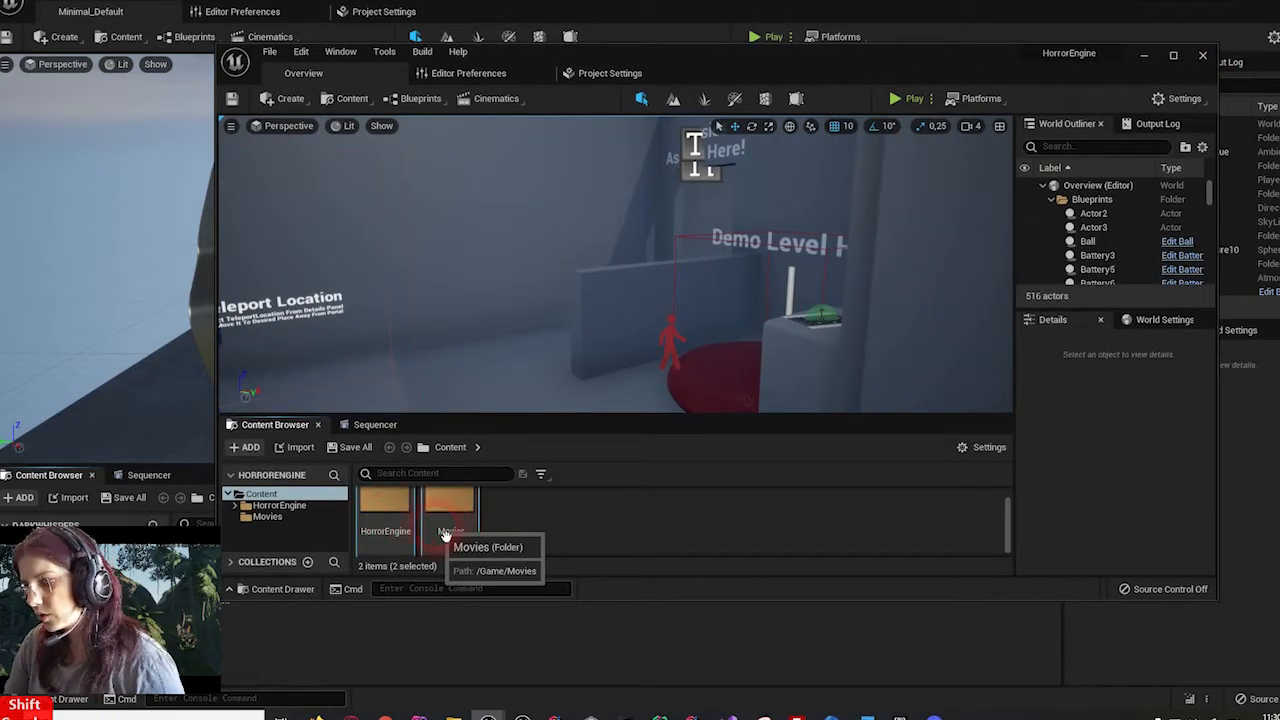
right_click(446, 533)
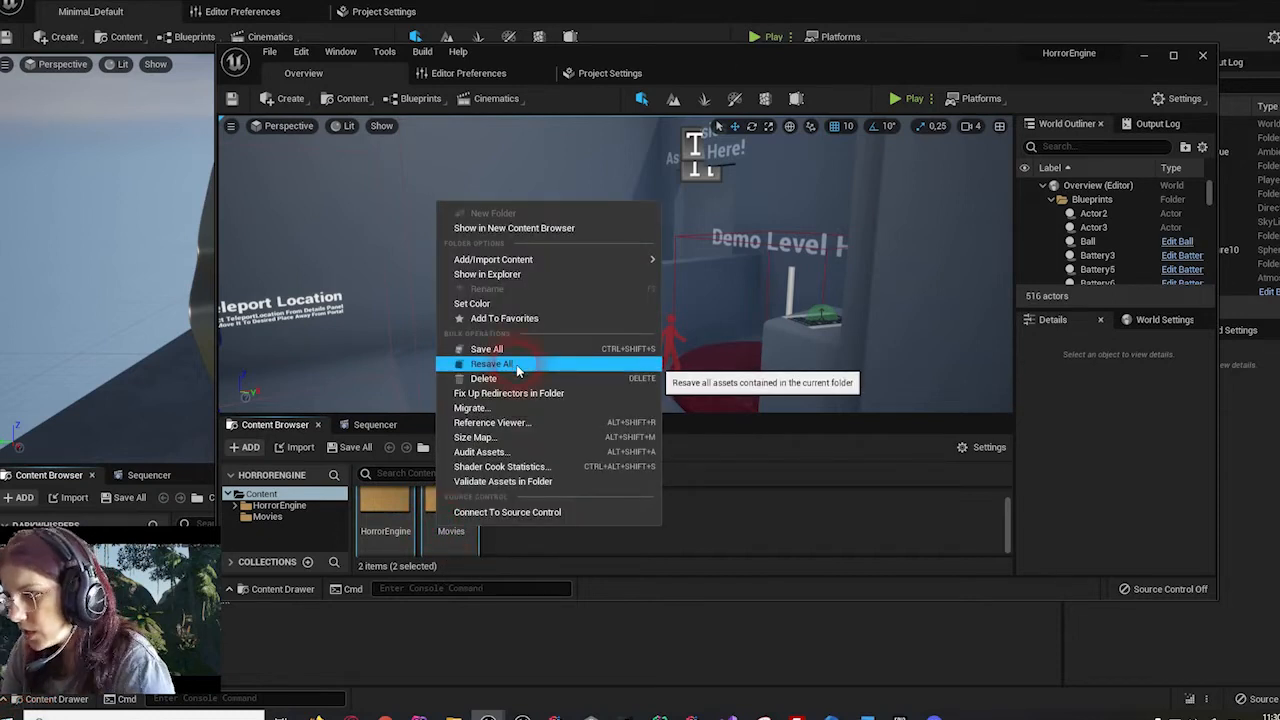
click(509, 394)
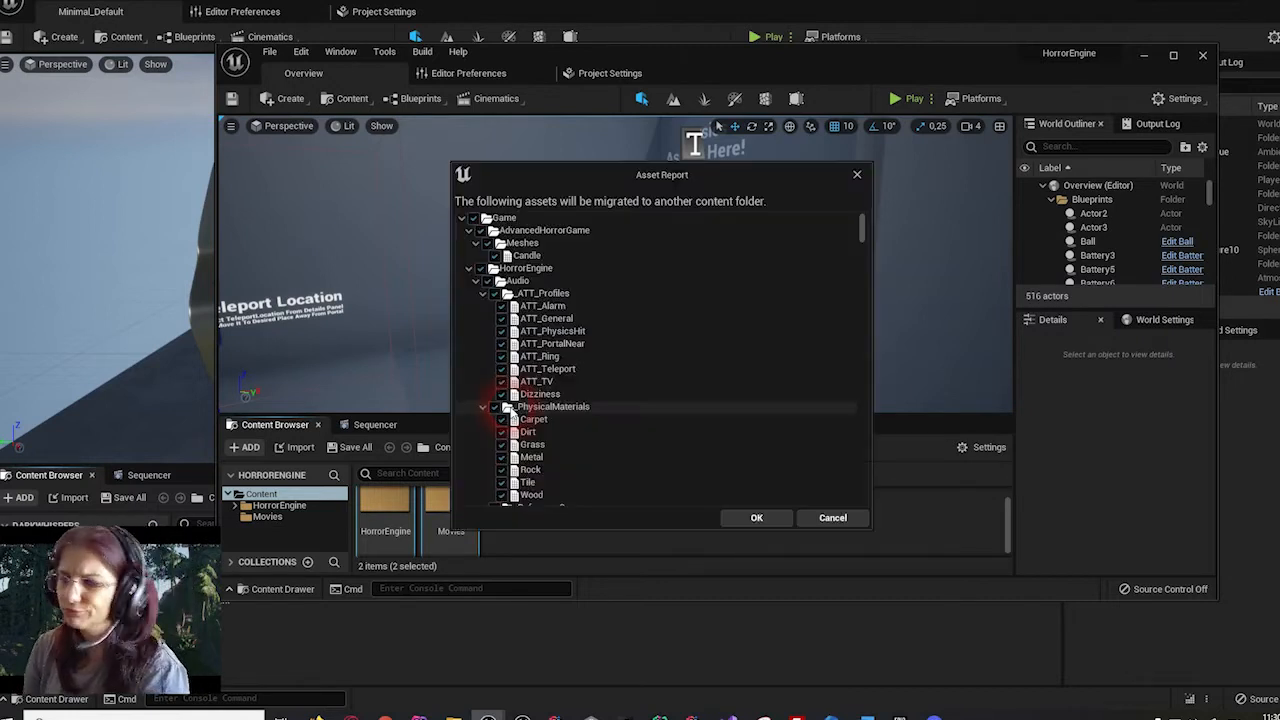
click(748, 518)
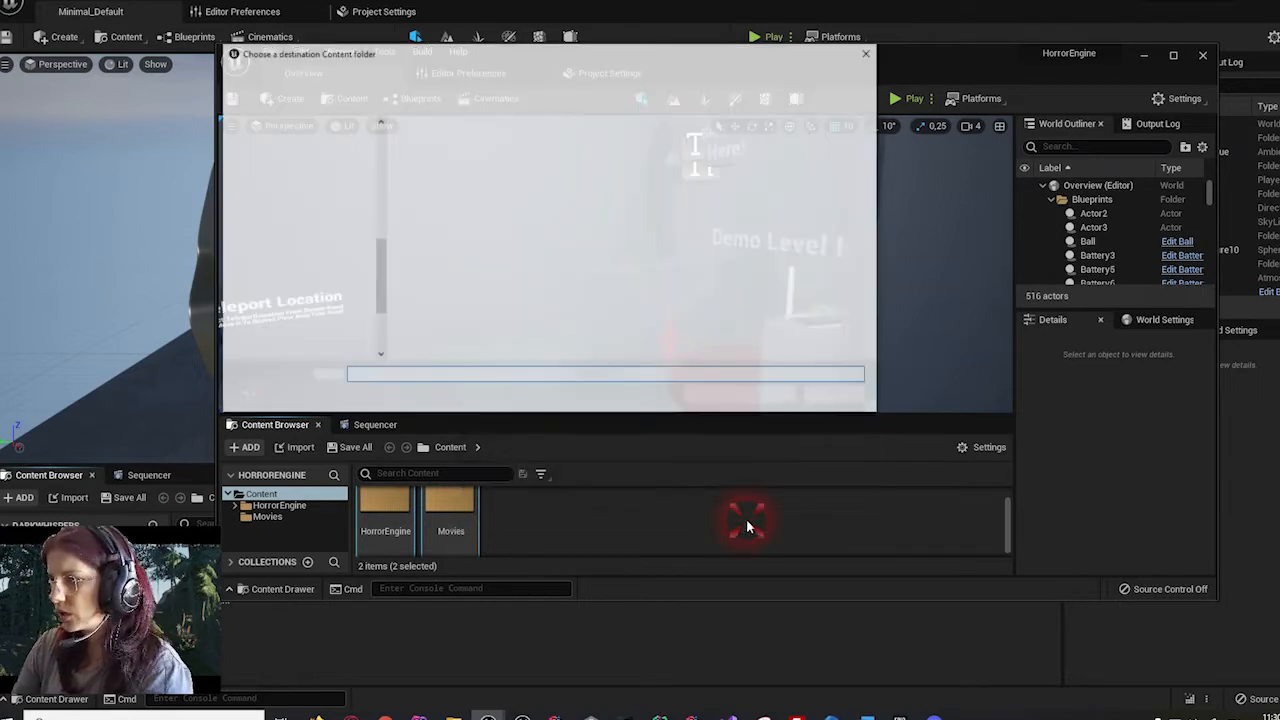
- Choose the Content folder of Games > UnrealEngine > DarkWhispers as the migration destination and copy the files there
scroll(345, 245, up, 10)
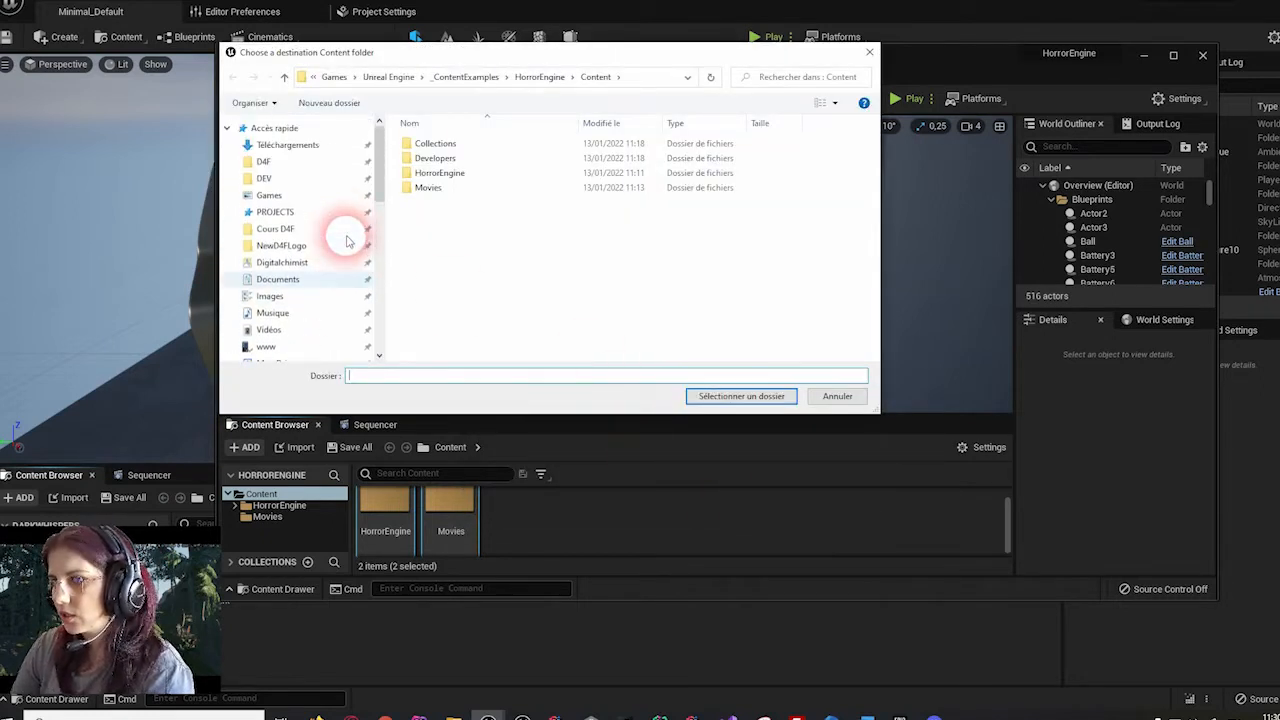
click(298, 198)
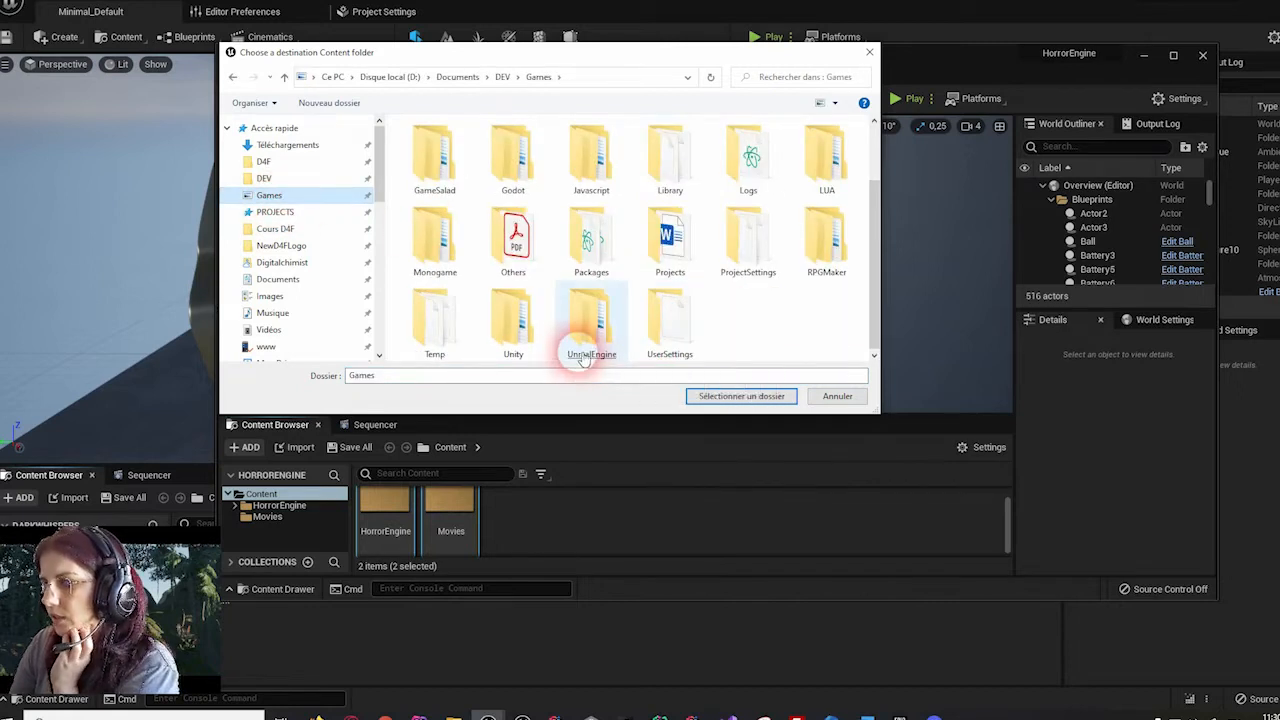
double_click(576, 348)
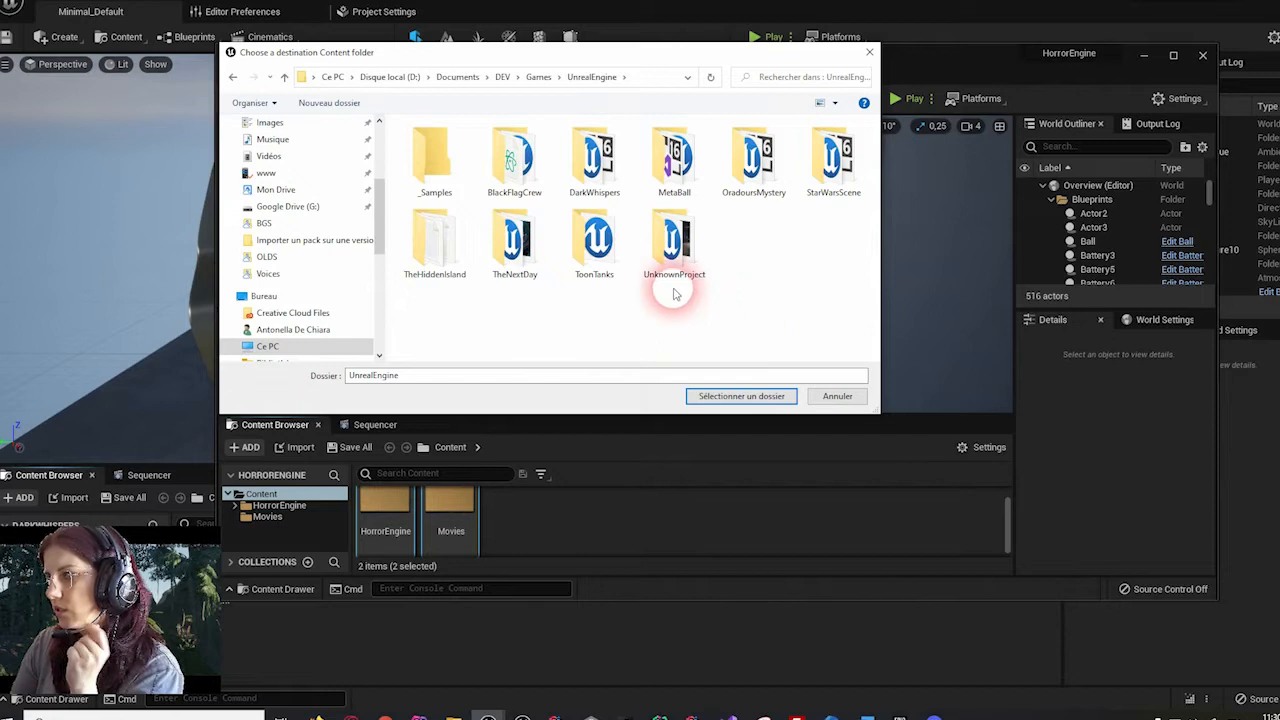
double_click(594, 175)
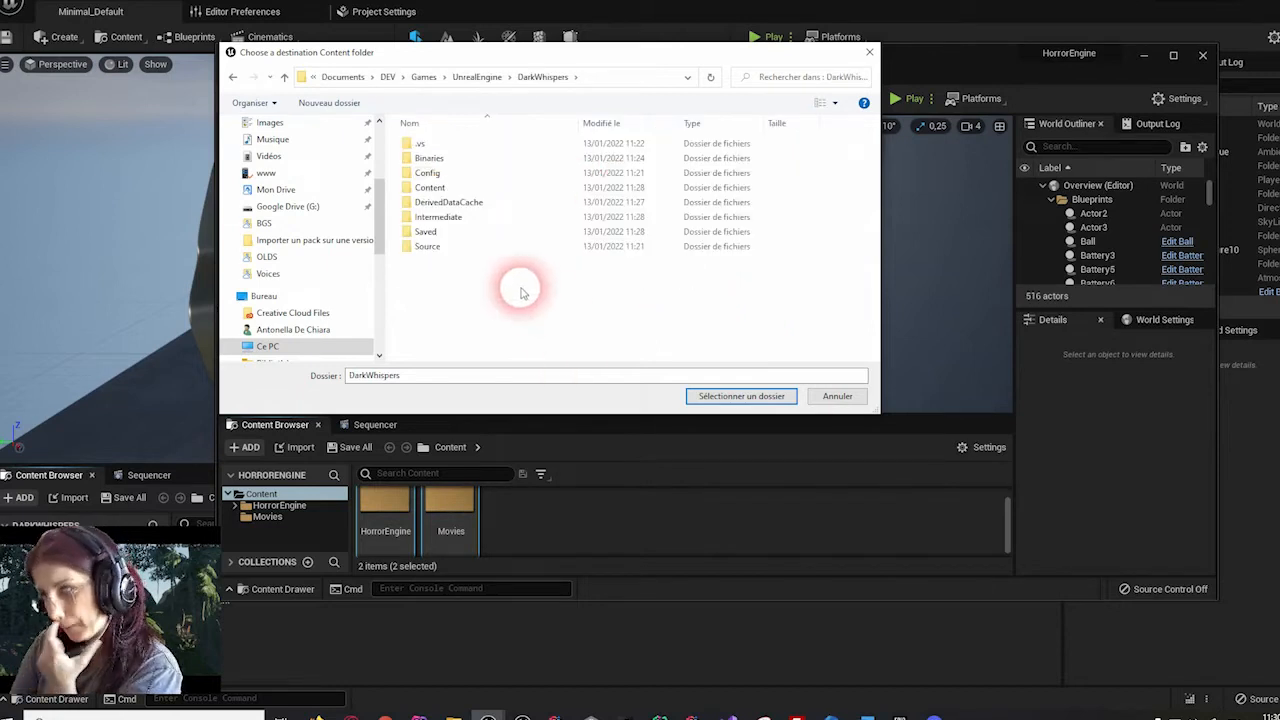
click(450, 187)
double_click(450, 187)
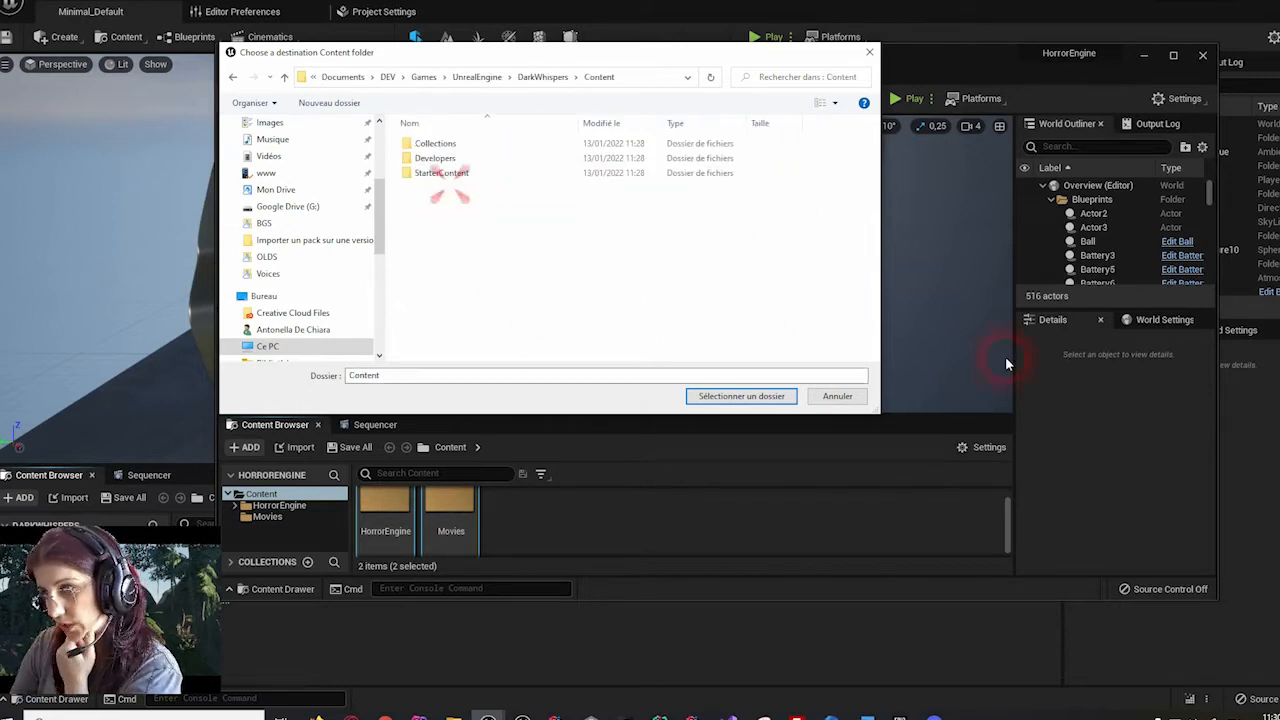
click(663, 263)
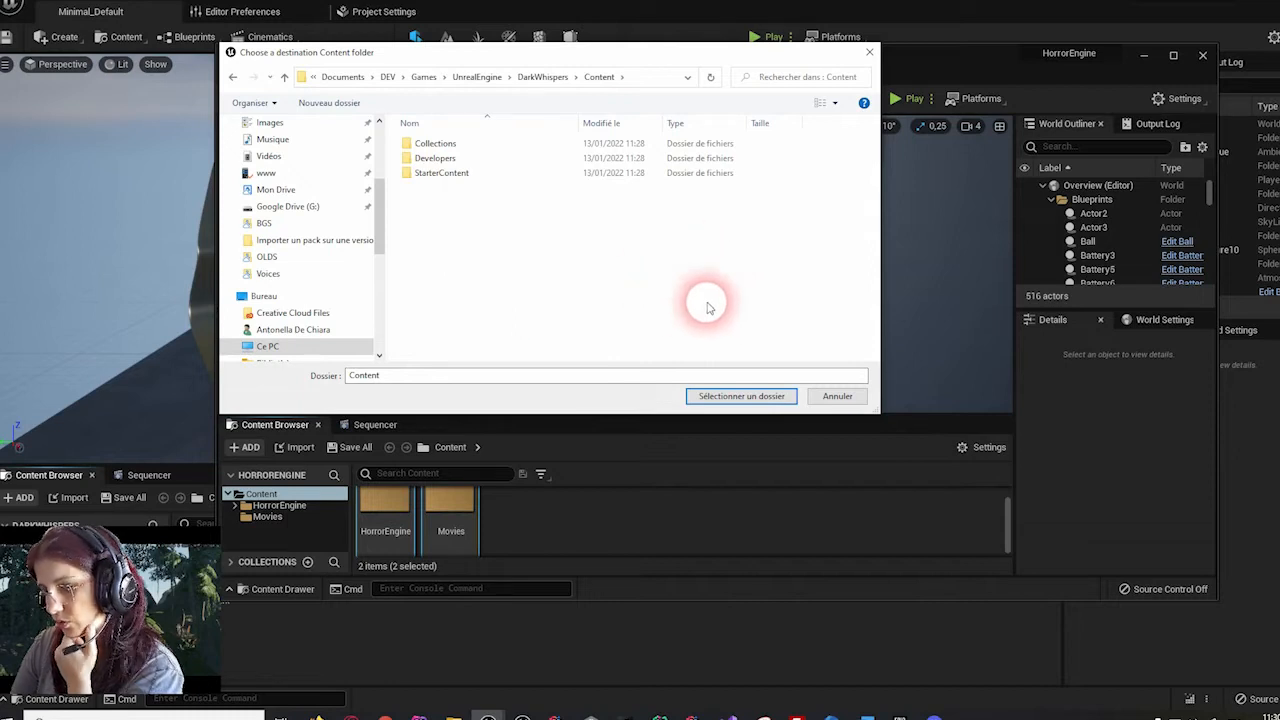
click(743, 396)
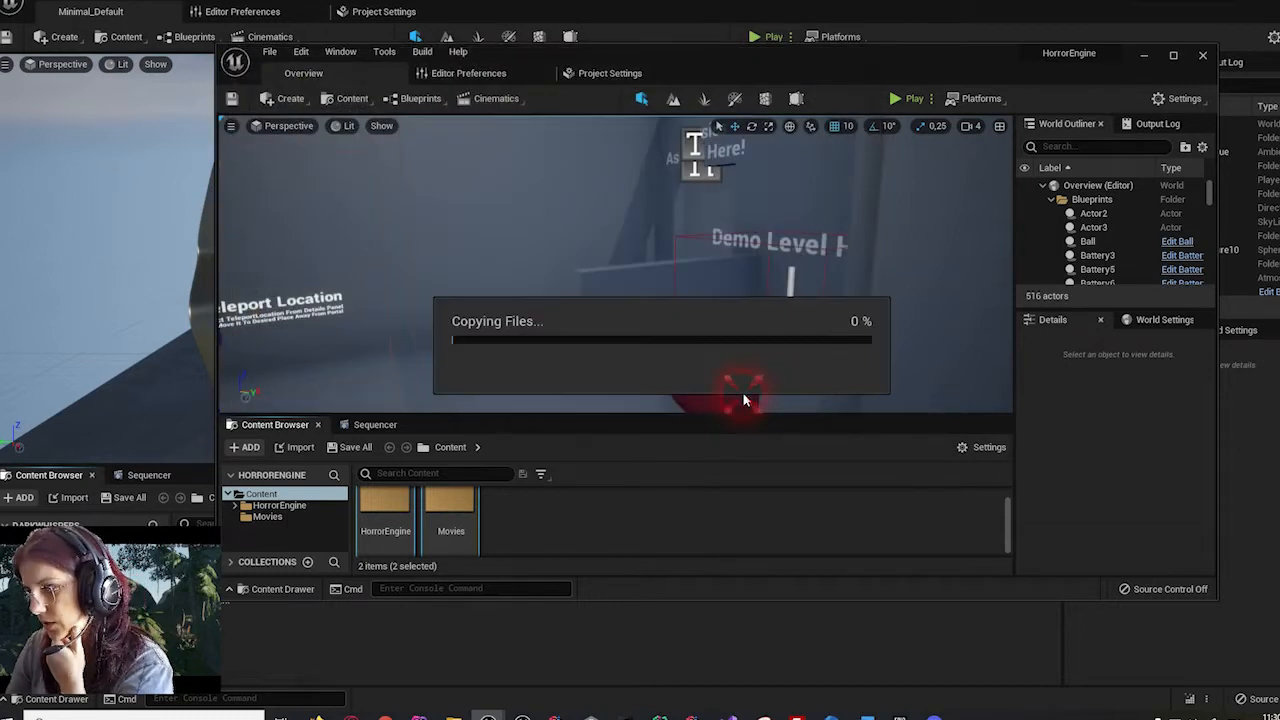
click(685, 352)
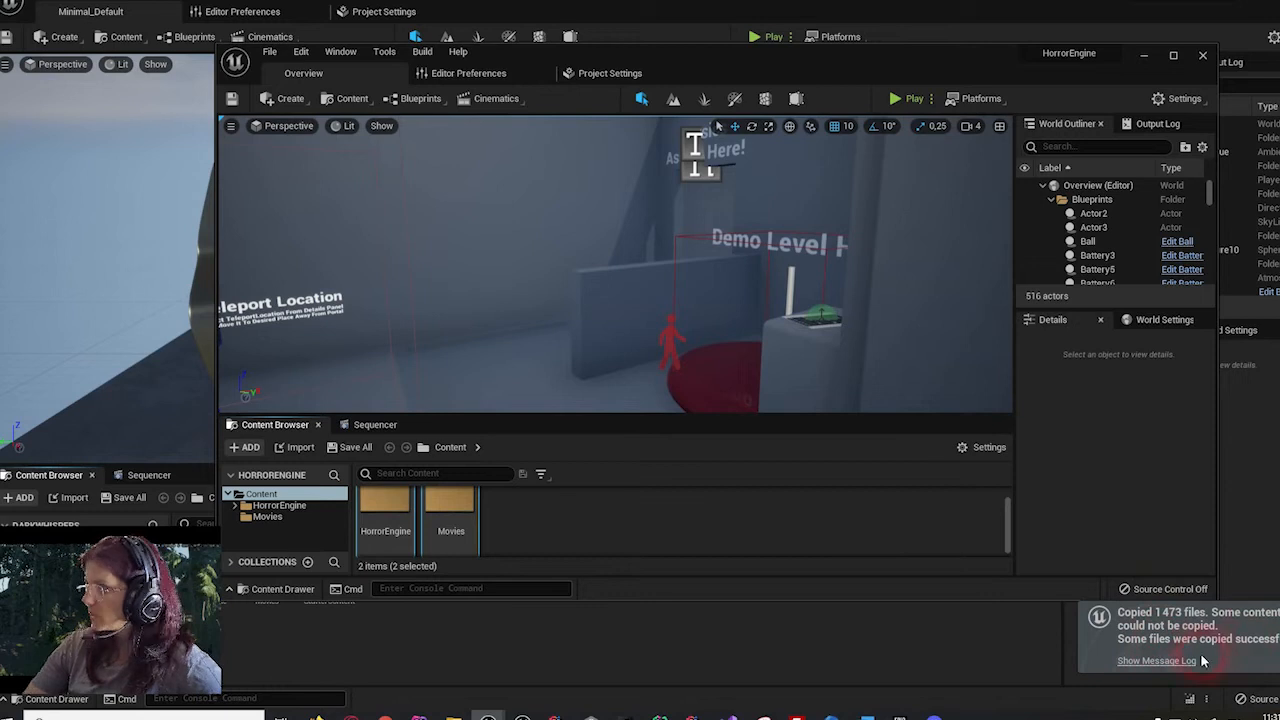
- Close the HorrorEngine editor and open the Overview level from the migrated HorrorEngine > Maps folder in DarkWhispers
click(1202, 55)
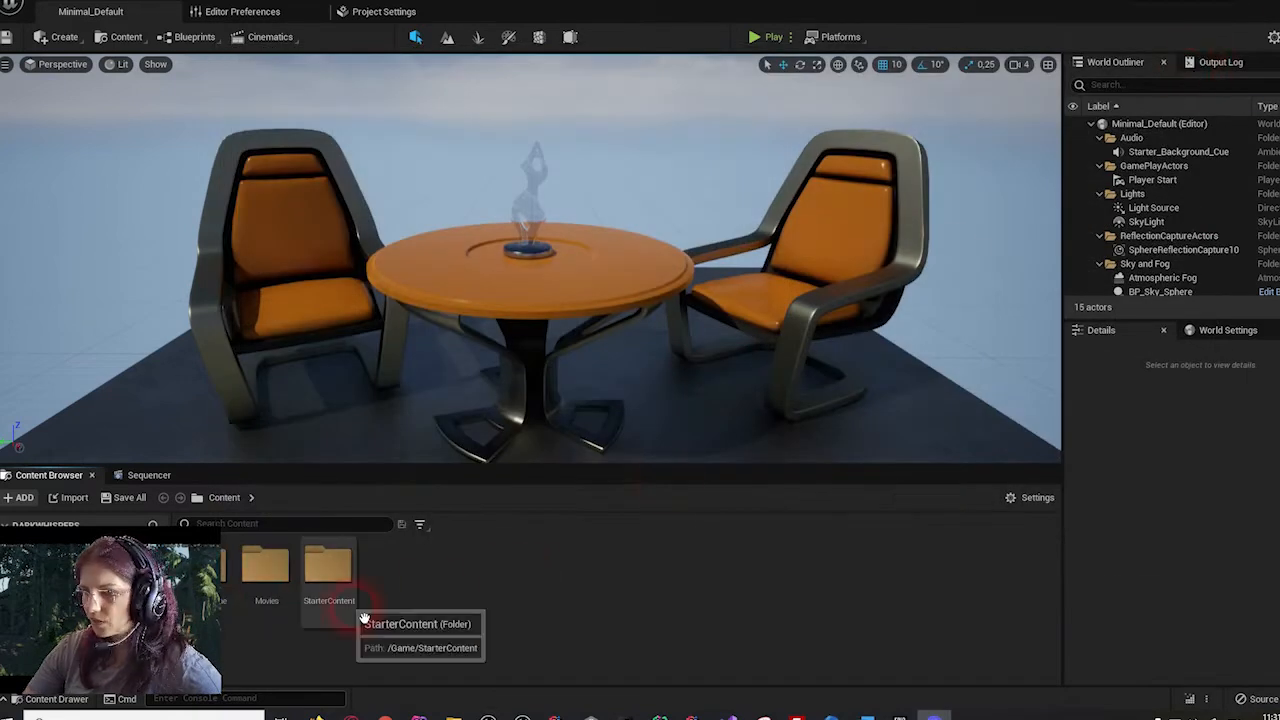
double_click(243, 605)
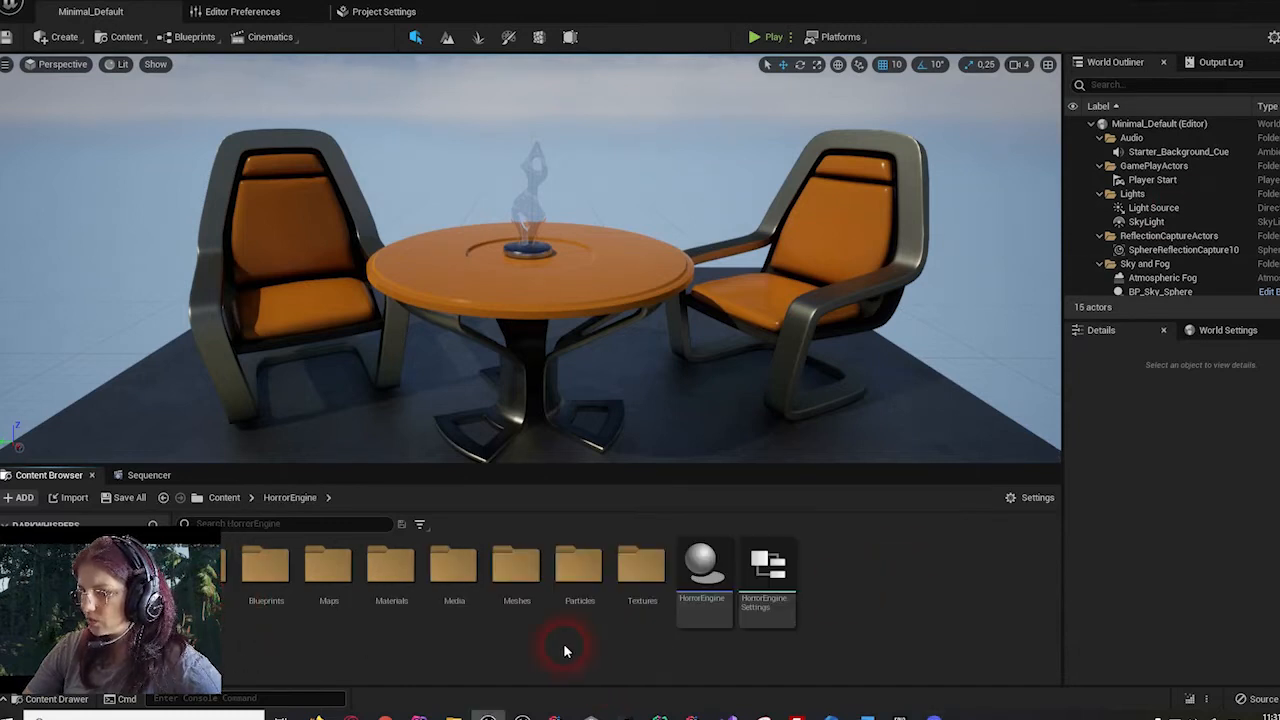
click(356, 596)
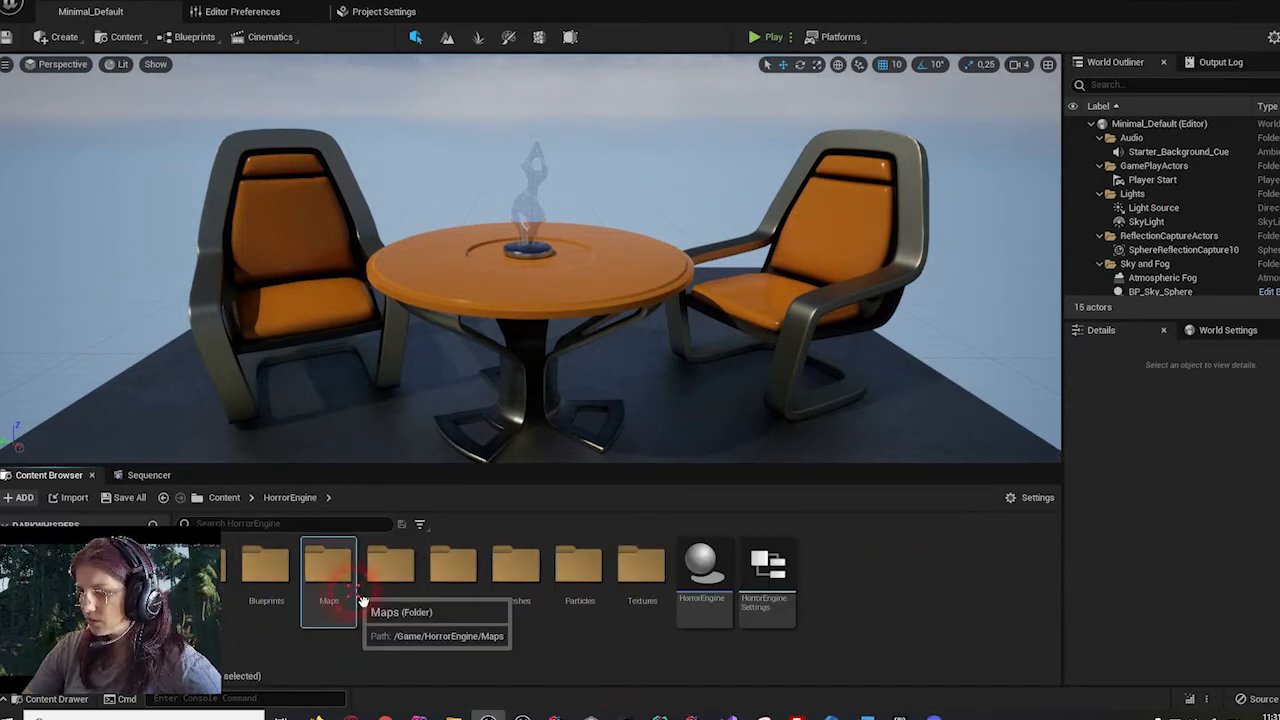
double_click(360, 598)
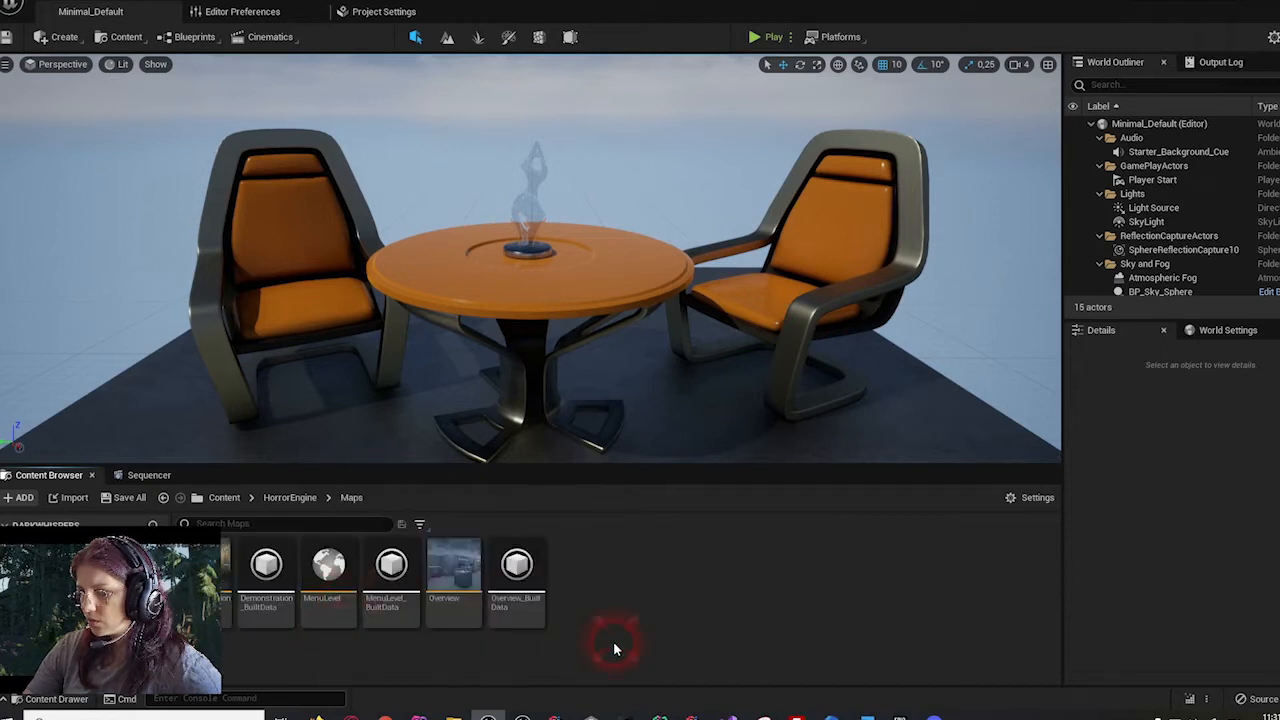
double_click(476, 595)
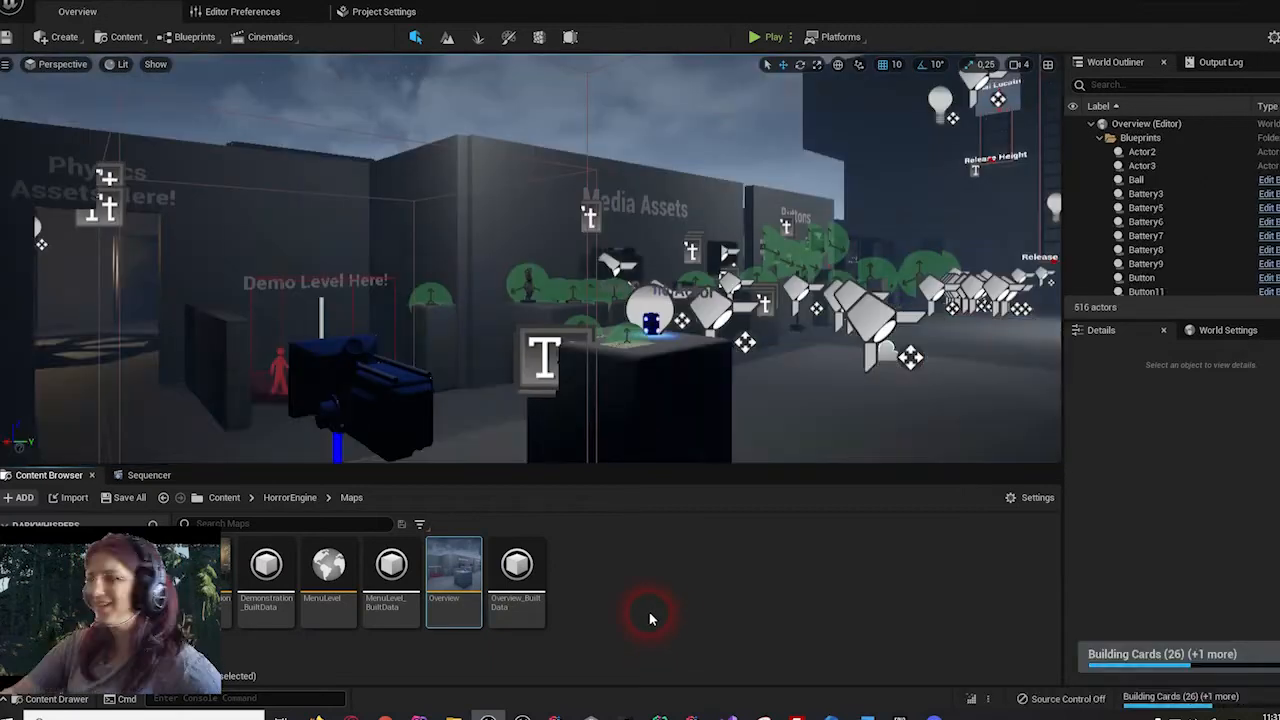
- Play the Overview level in the editor despite the blueprint compilation errors, move forward, and stop the session
click(757, 40)
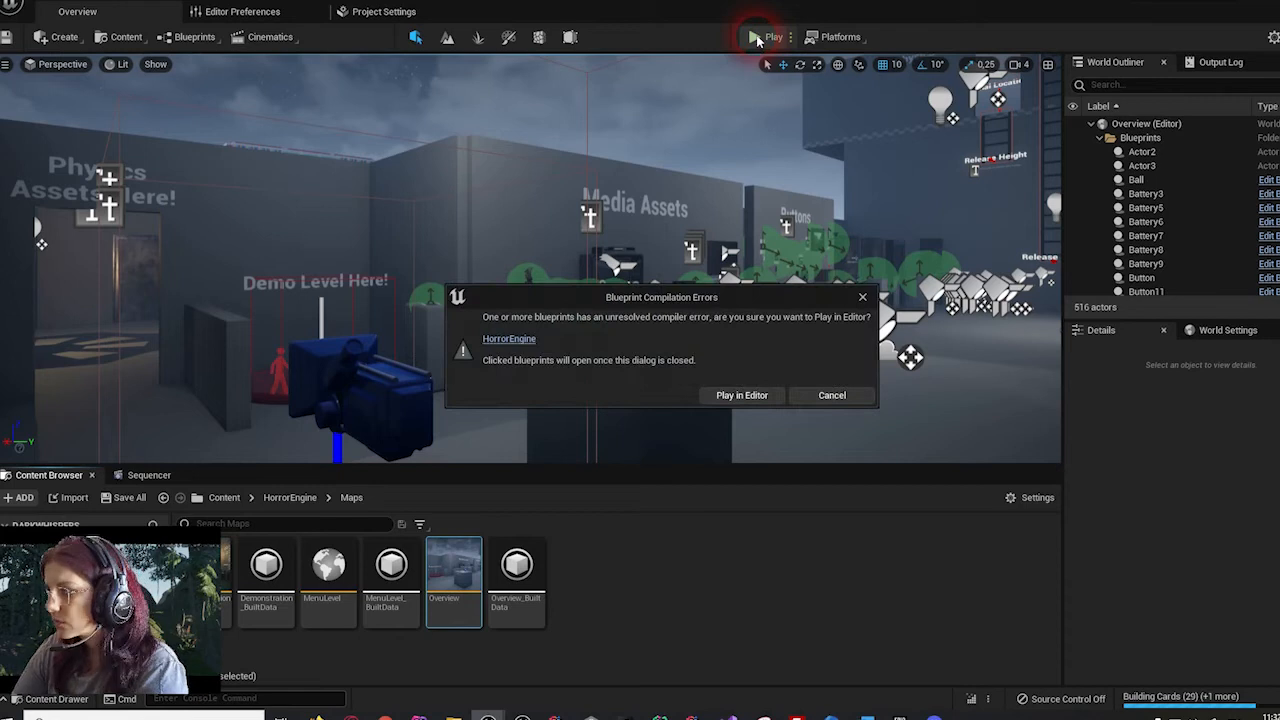
click(722, 397)
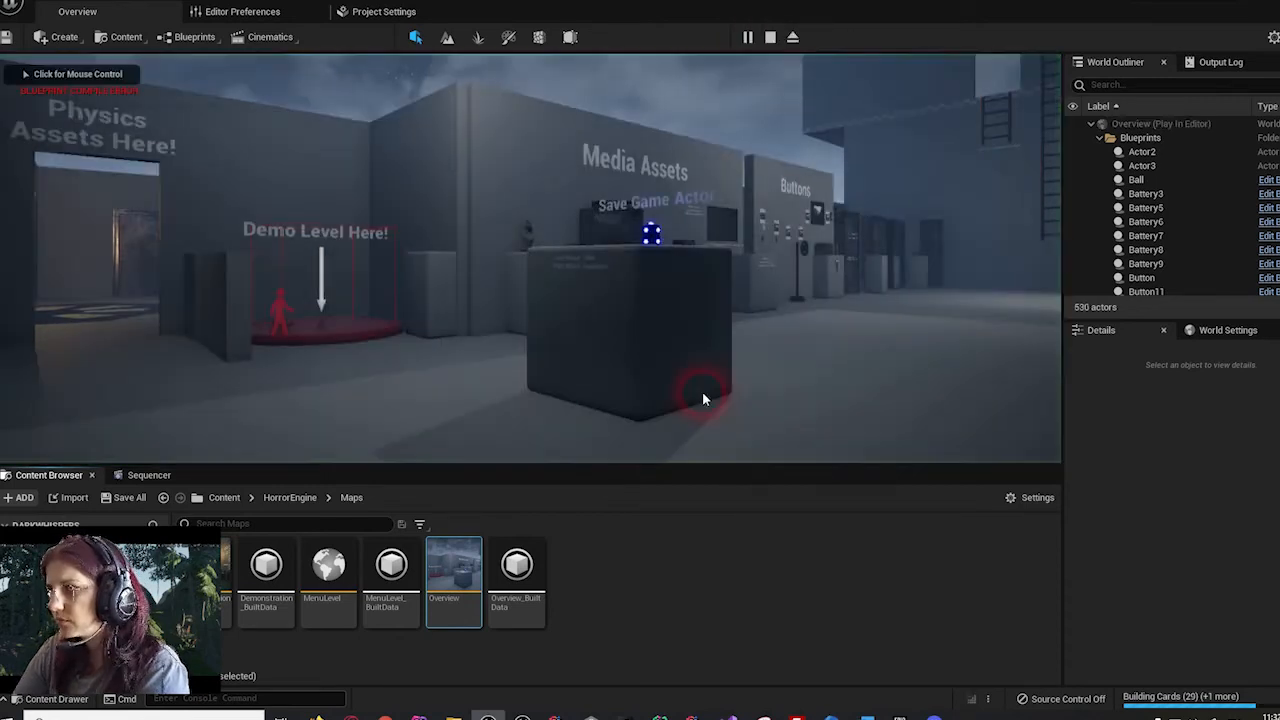
key(w)
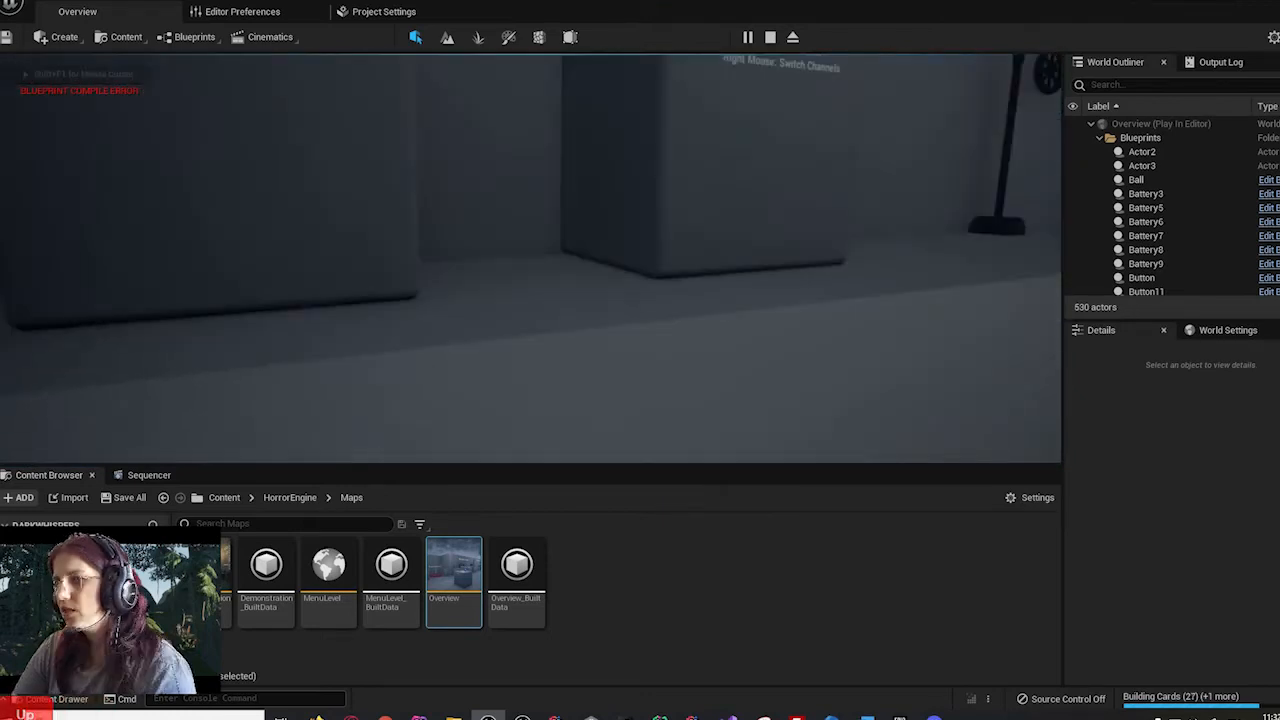
key(Escape)
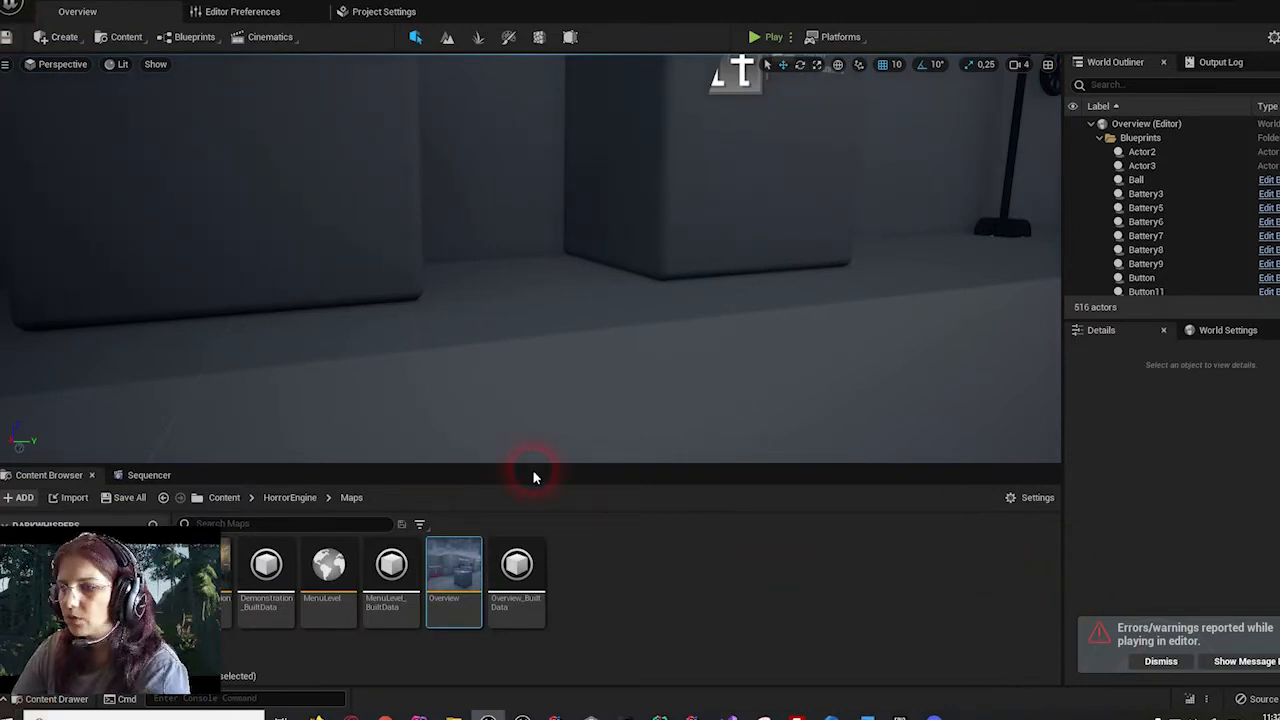
- Find the game mode options in the project settings and set the Default GameMode to HorrorEngineGameMode
click(285, 12)
click(375, 12)
click(372, 47)
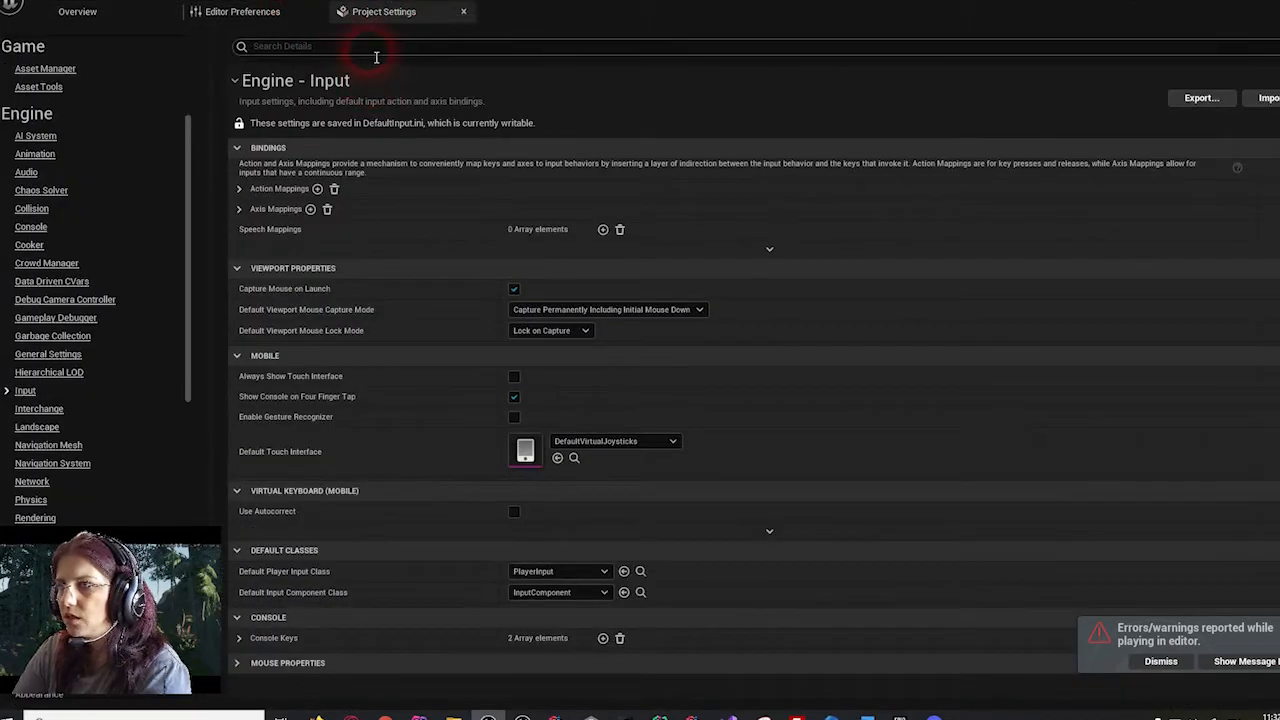
text(game)
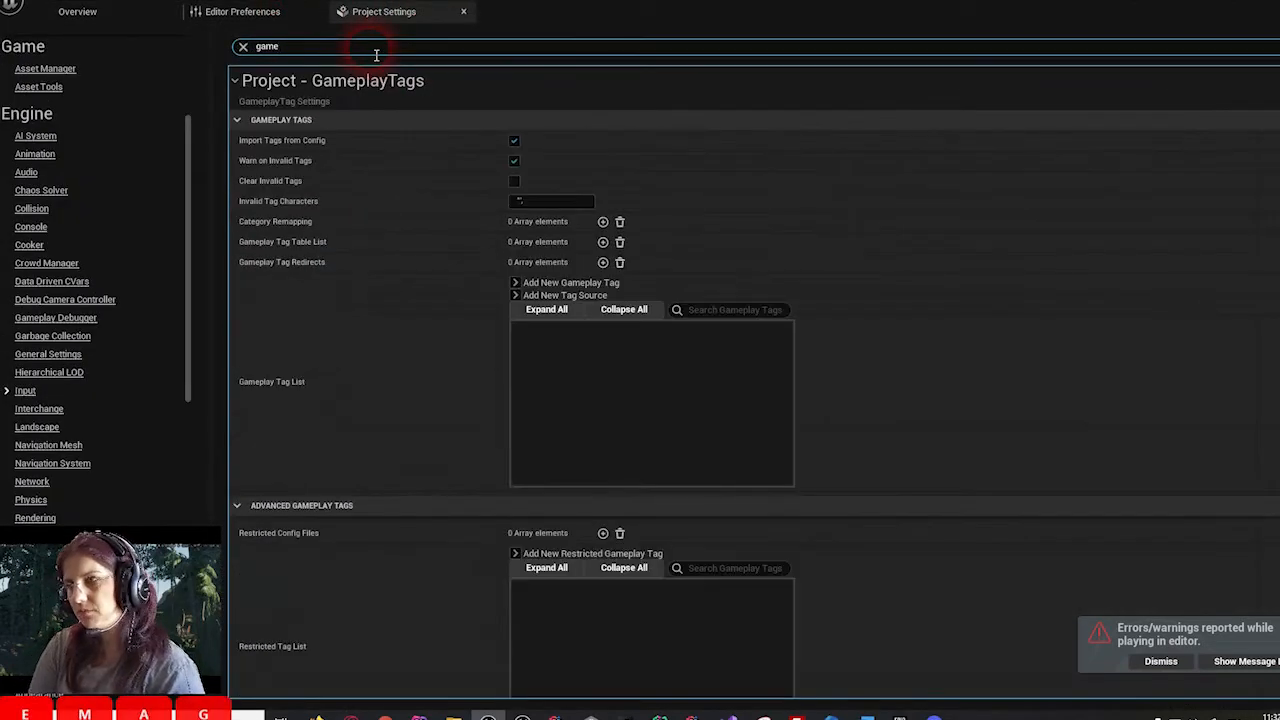
text( mode)
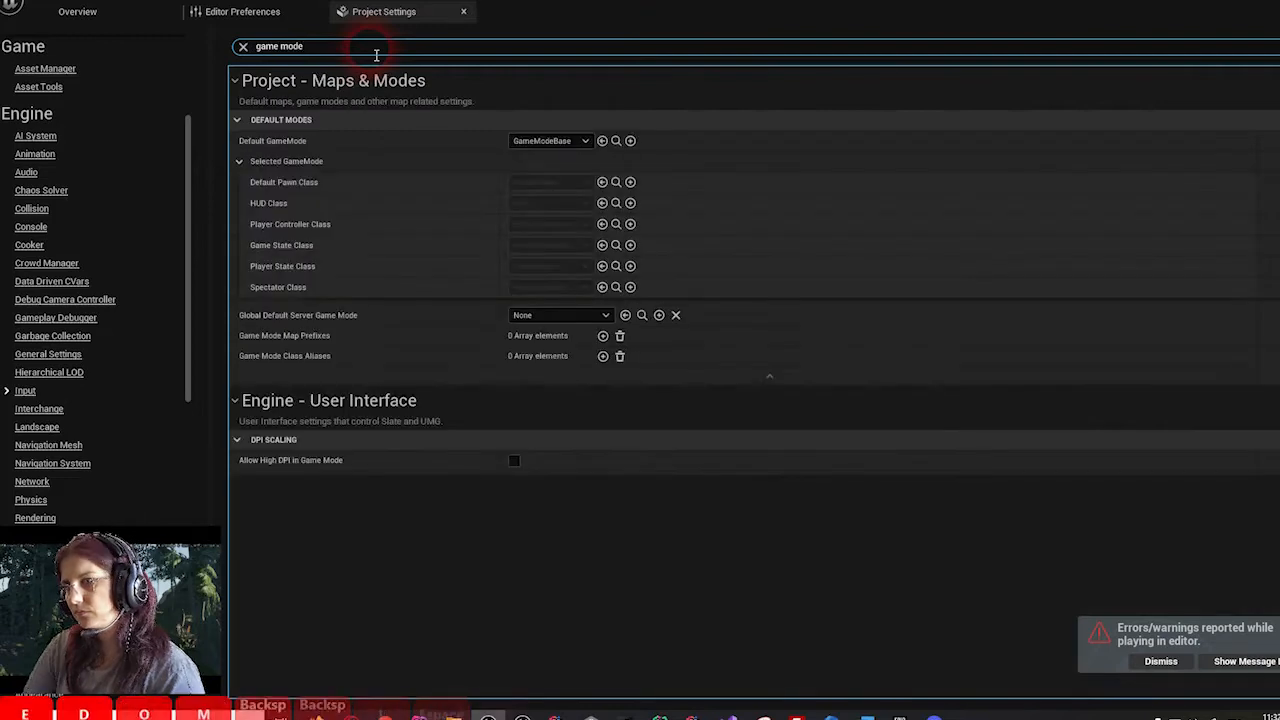
click(580, 142)
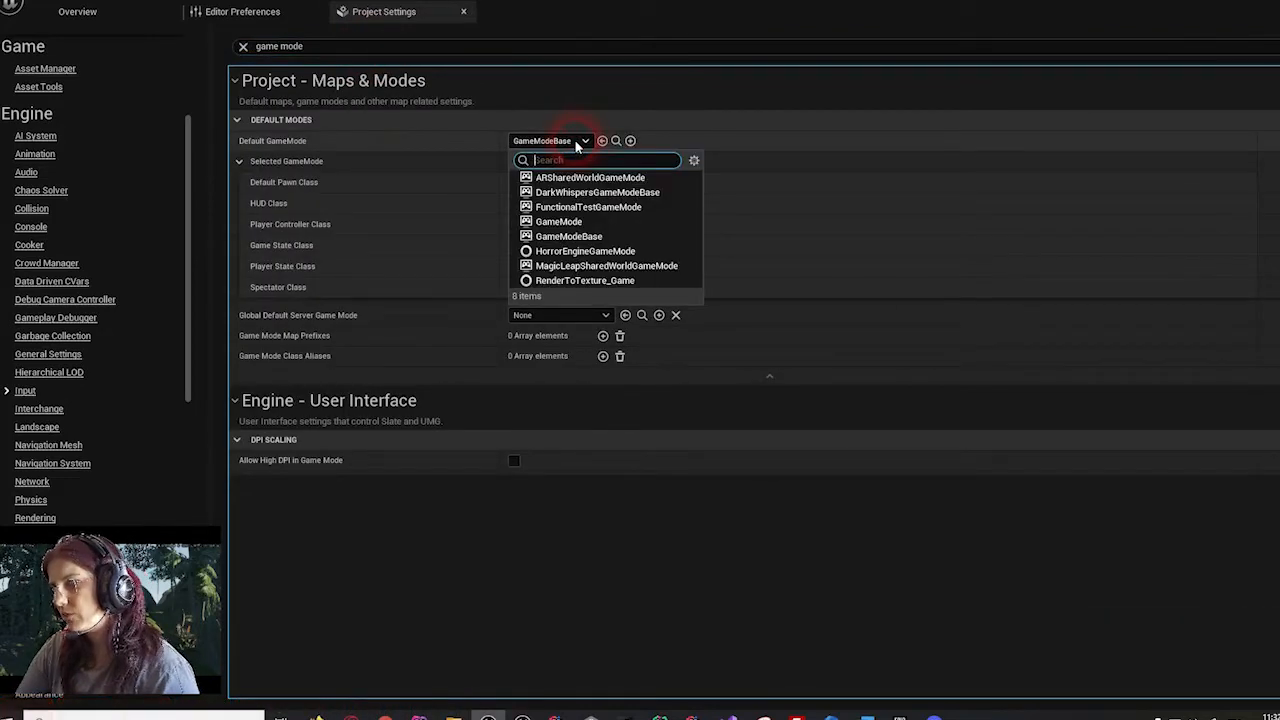
click(585, 251)
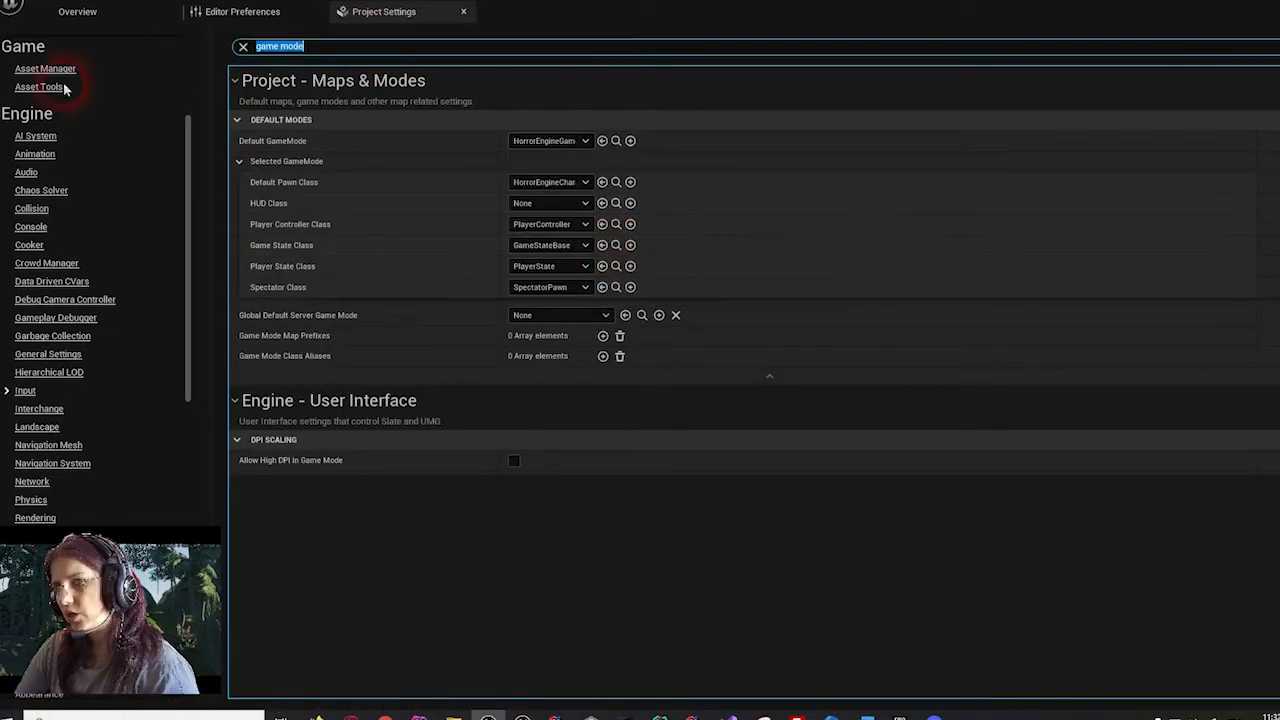
- Play-test the Overview level with the HorrorEngine game mode, walking to the Media Assets display, and stop the session
click(77, 11)
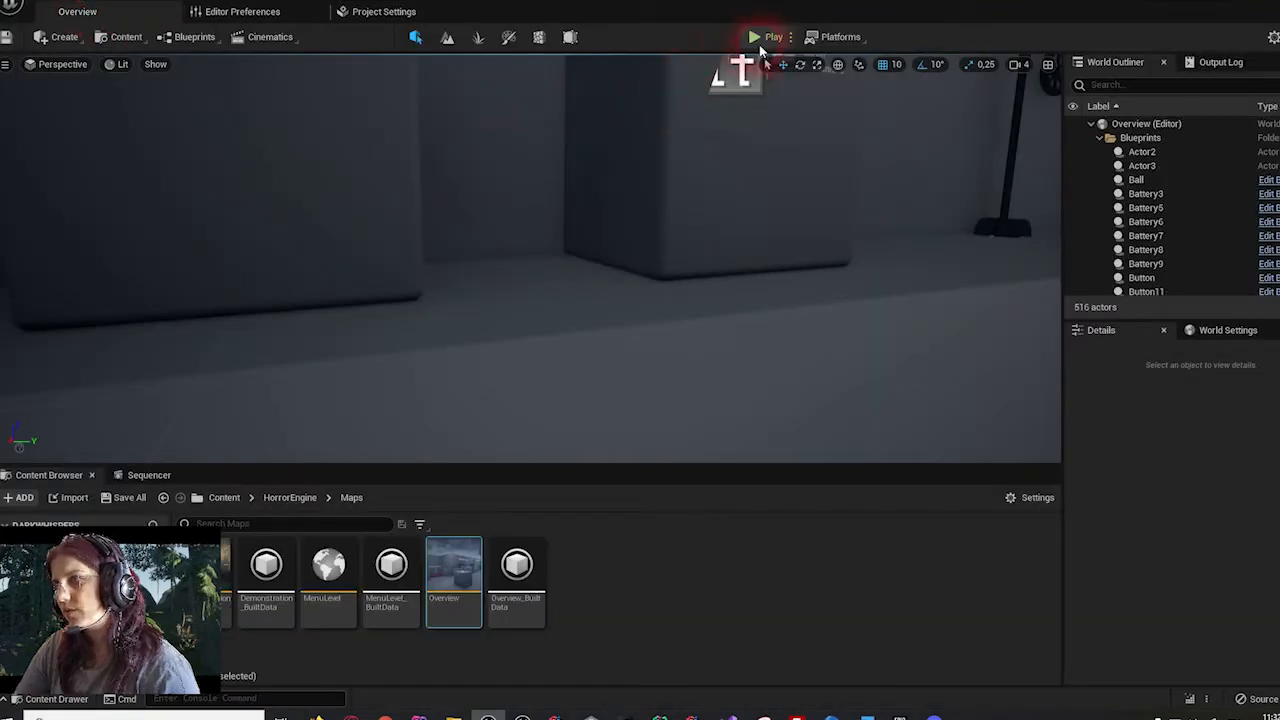
click(755, 38)
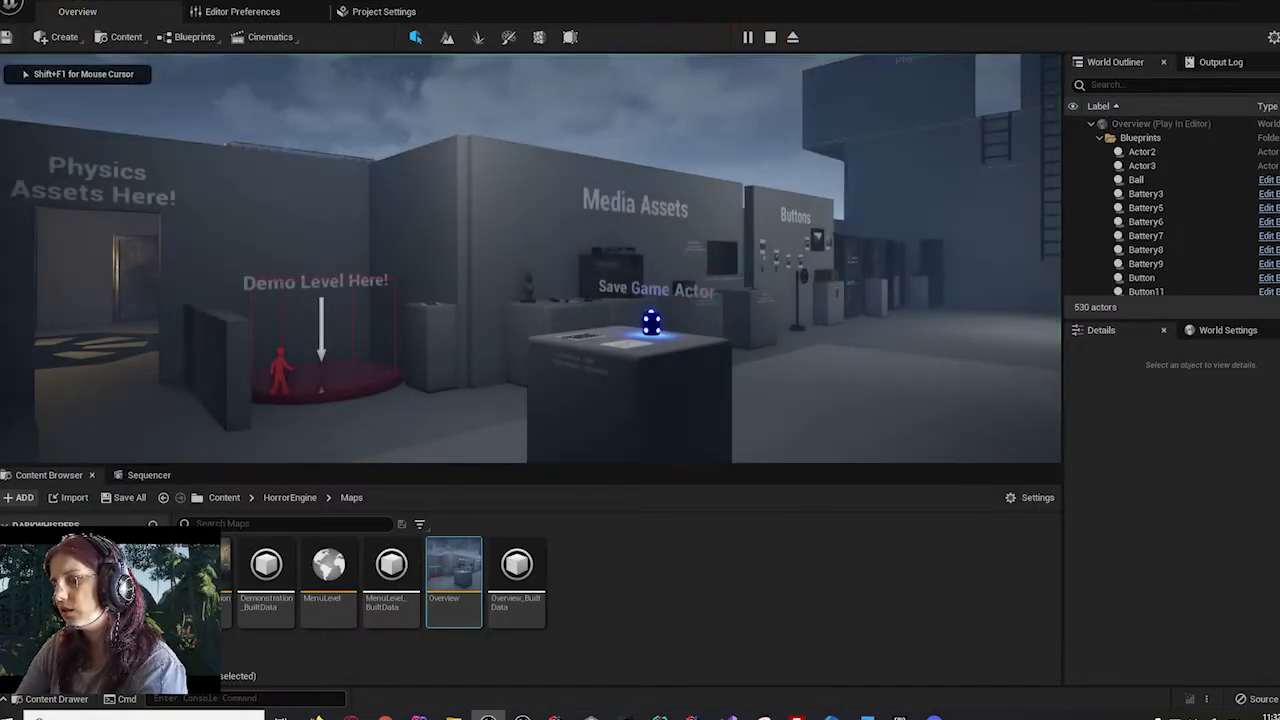
key(w)
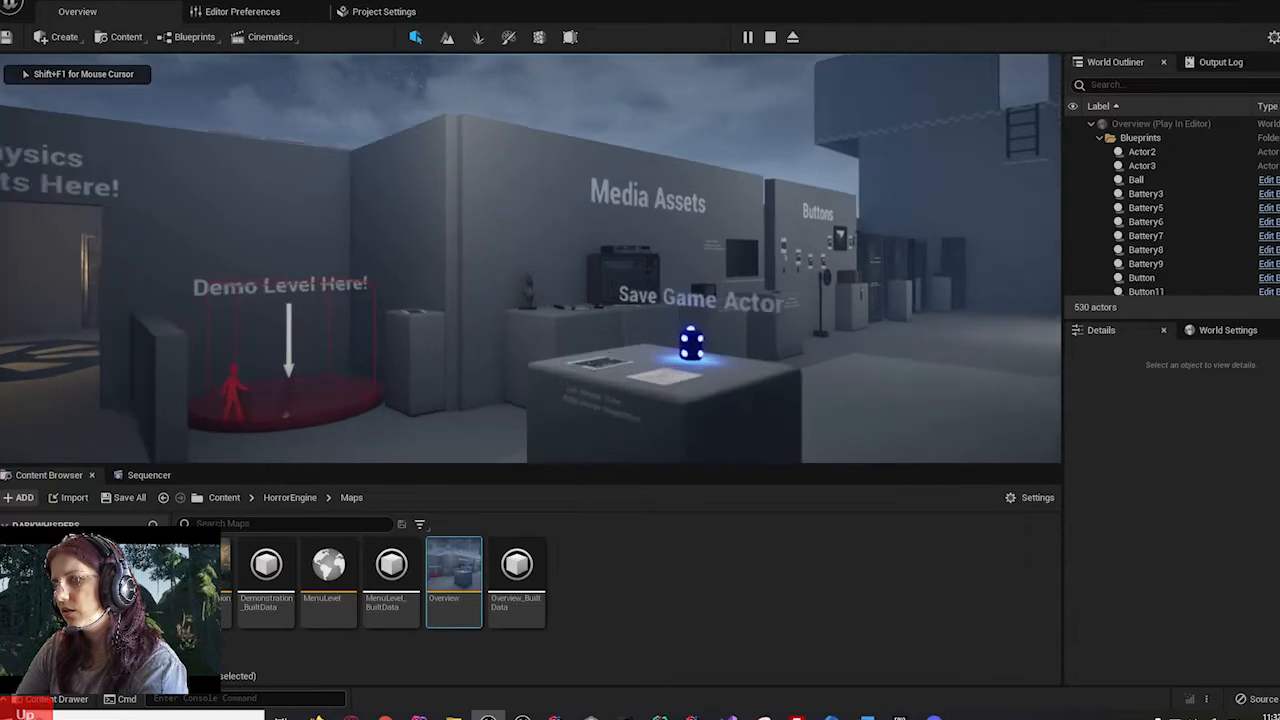
key(Up)
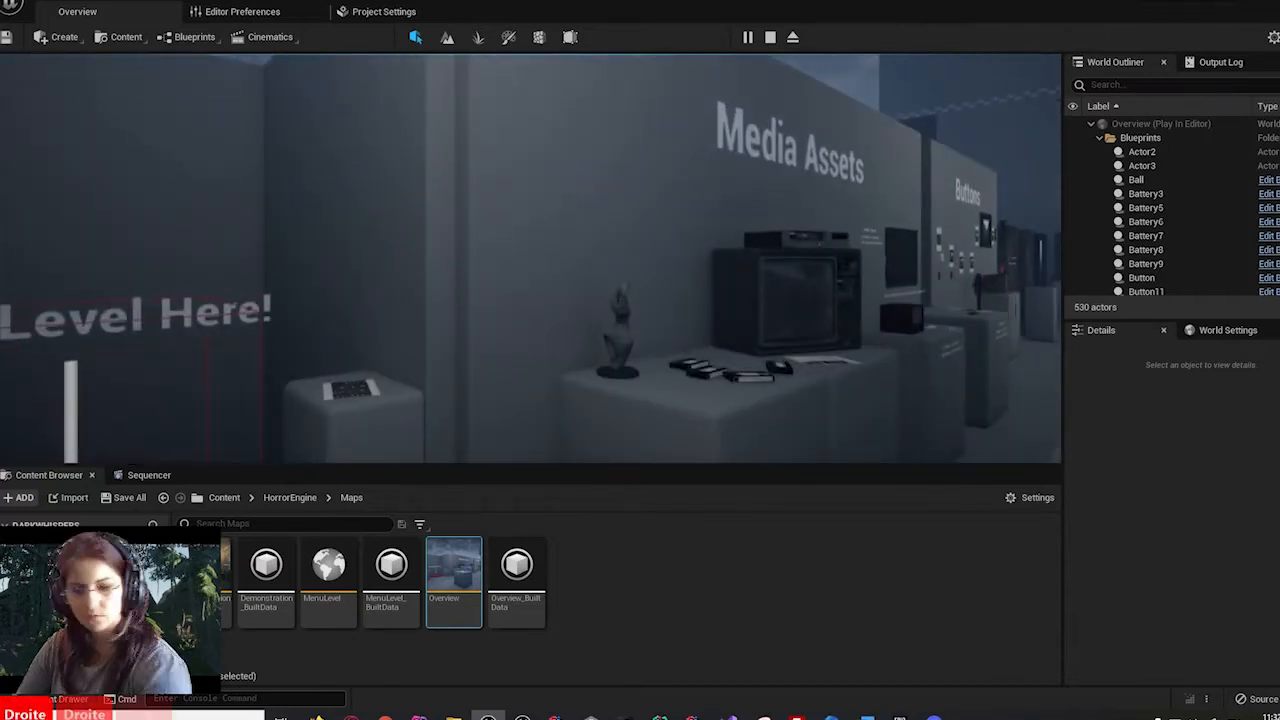
key(Right)
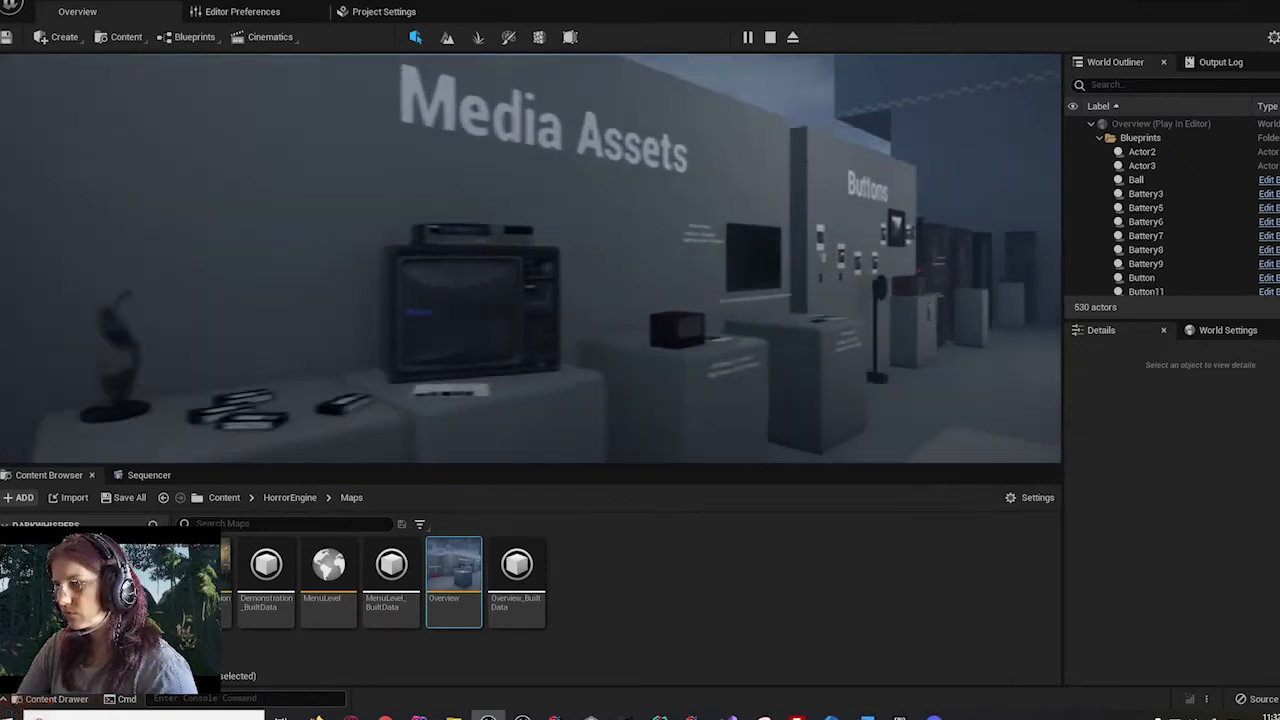
key(Escape)
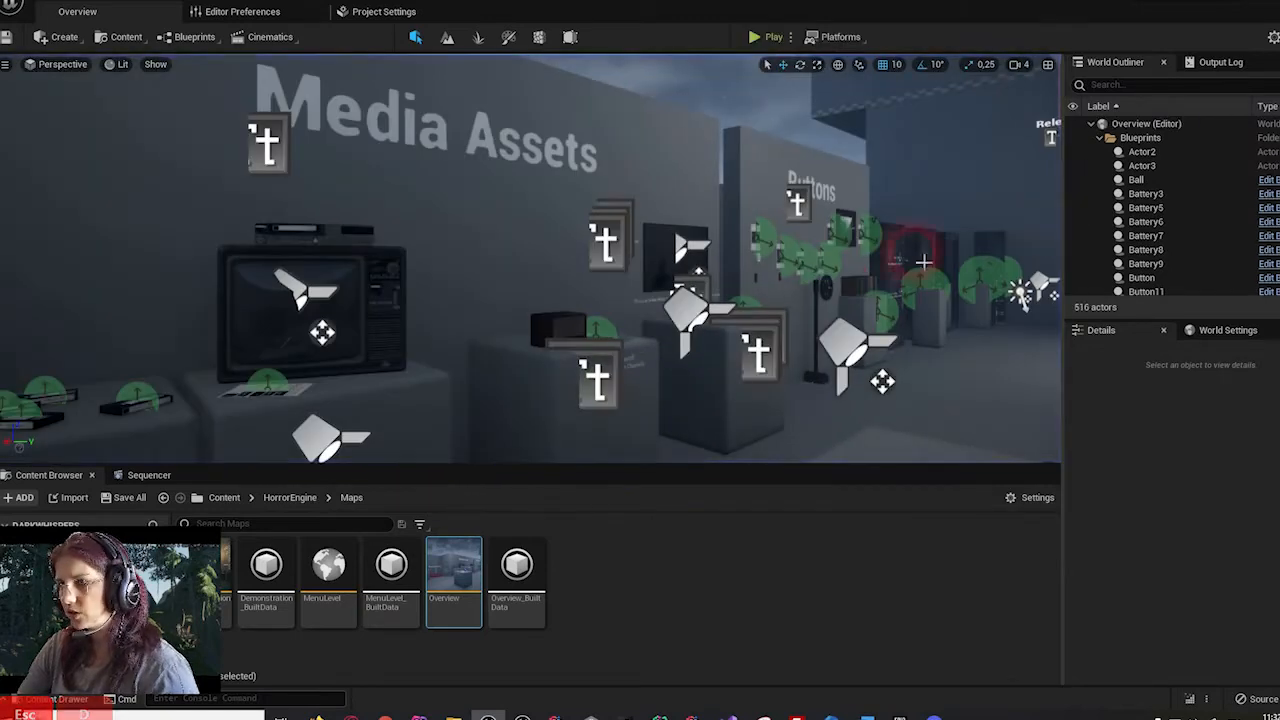
key(ctrl+s)
scroll(588, 300, down, 4)
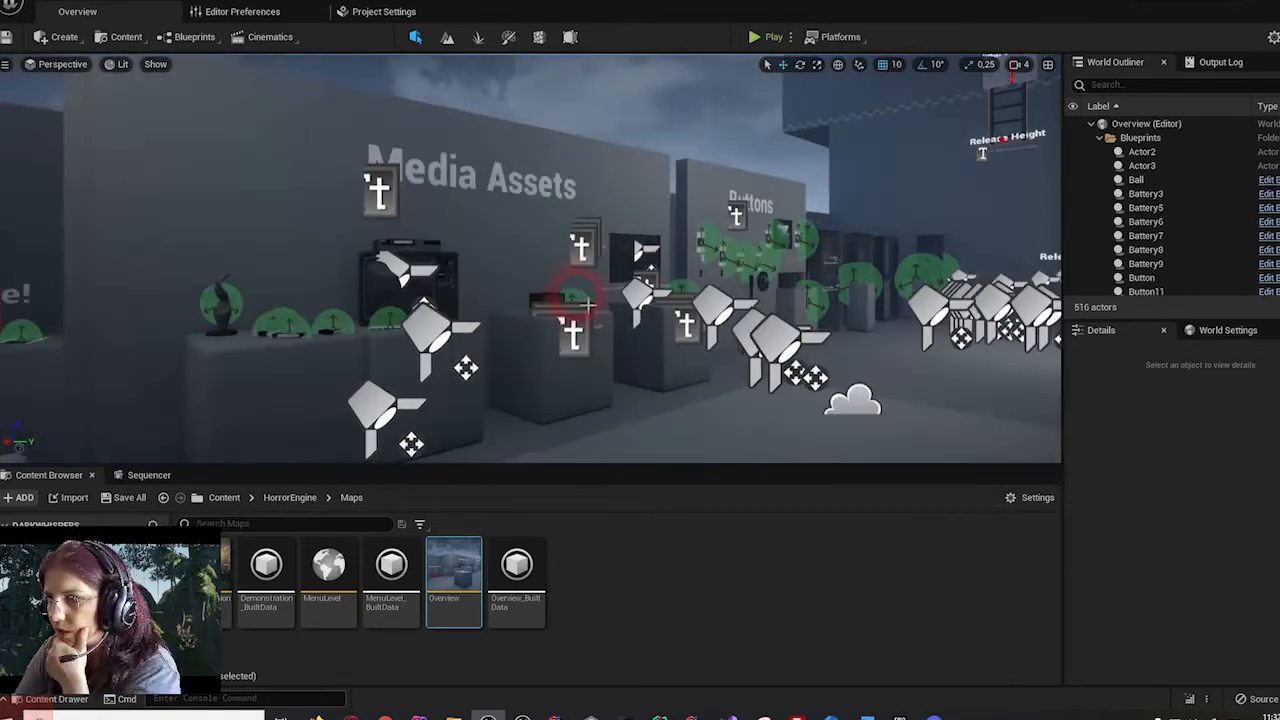
scroll(588, 302, down, 10)
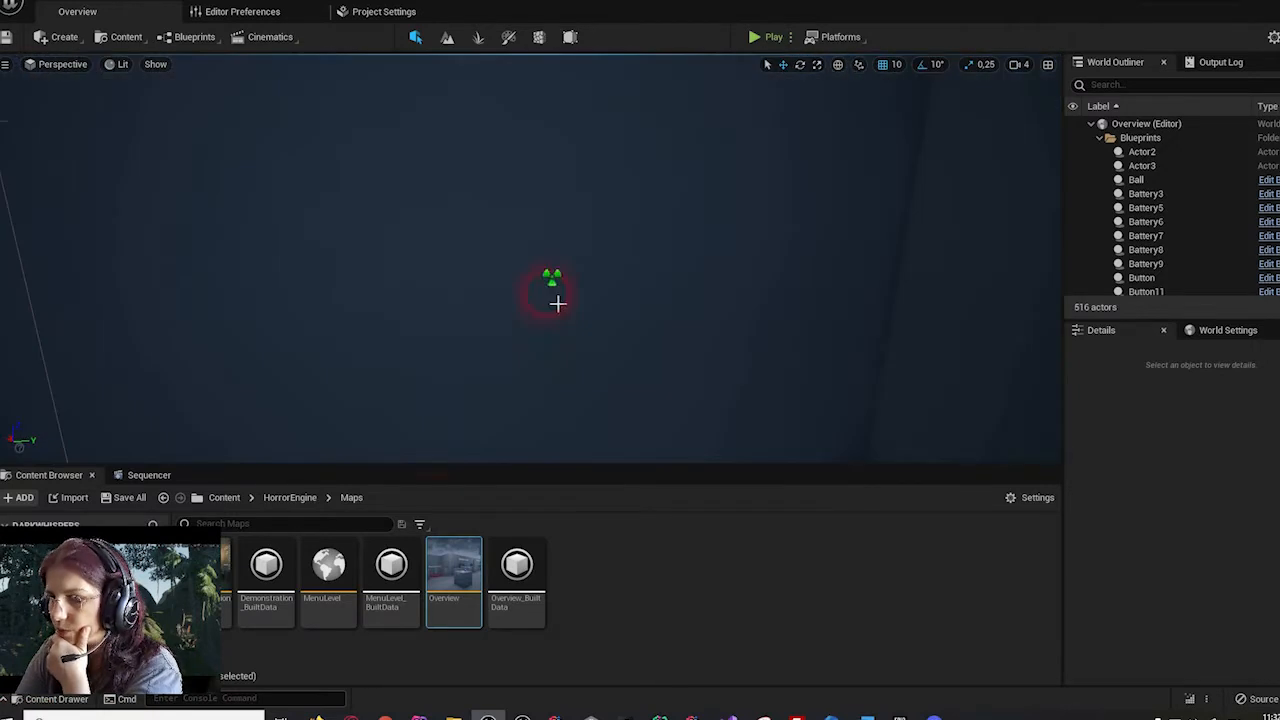
scroll(511, 346, up, 5)
right_drag(503, 329, 472, 305)
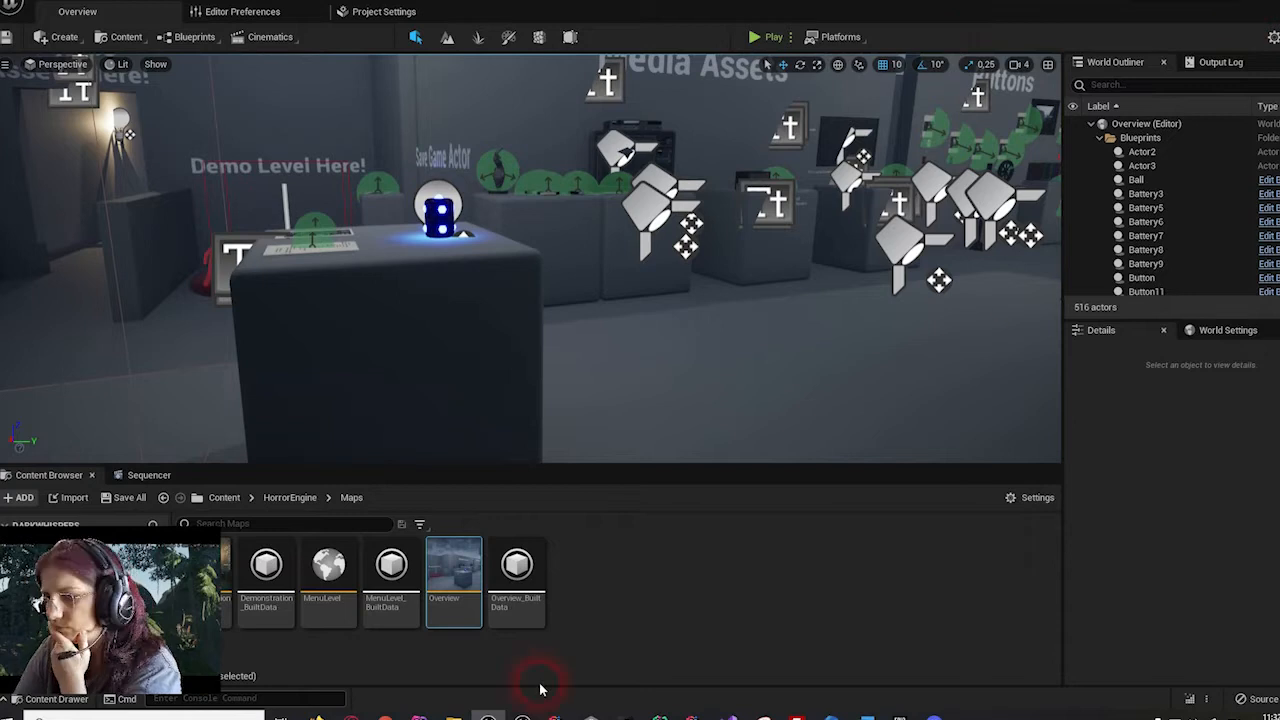
- Open the MenuLevel map, play it in the editor, and stop the session
double_click(328, 578)
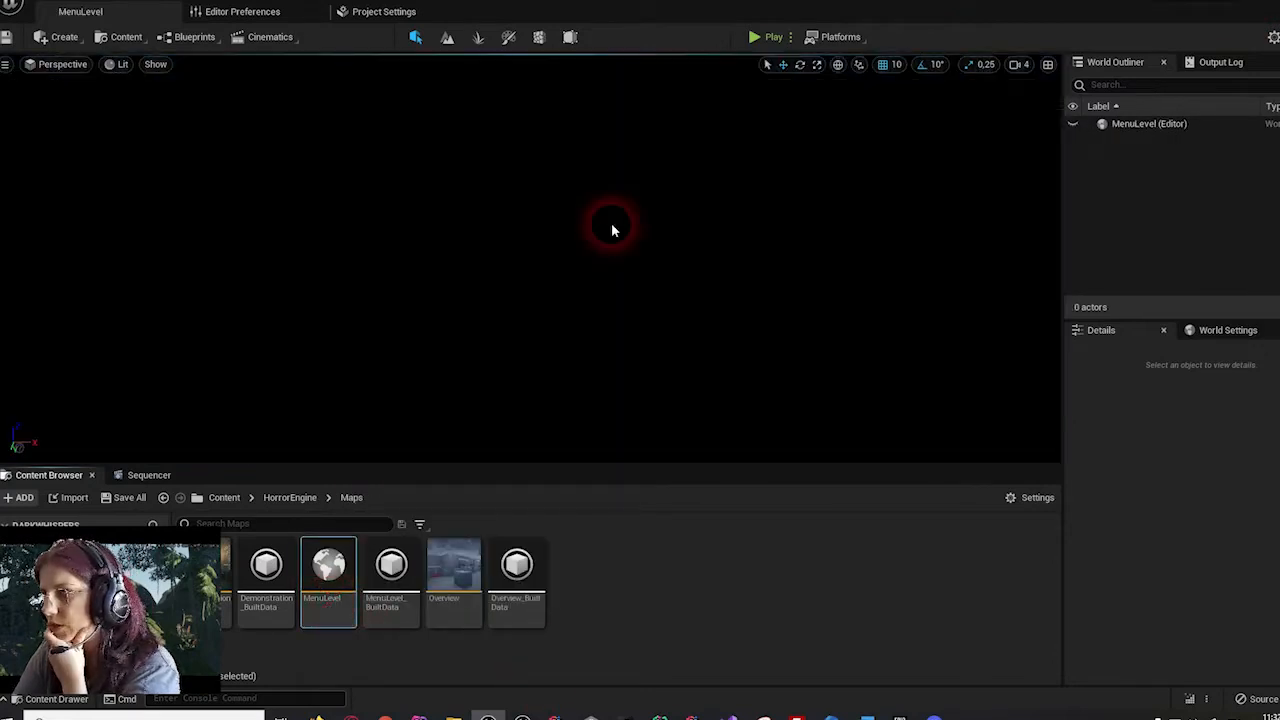
click(762, 40)
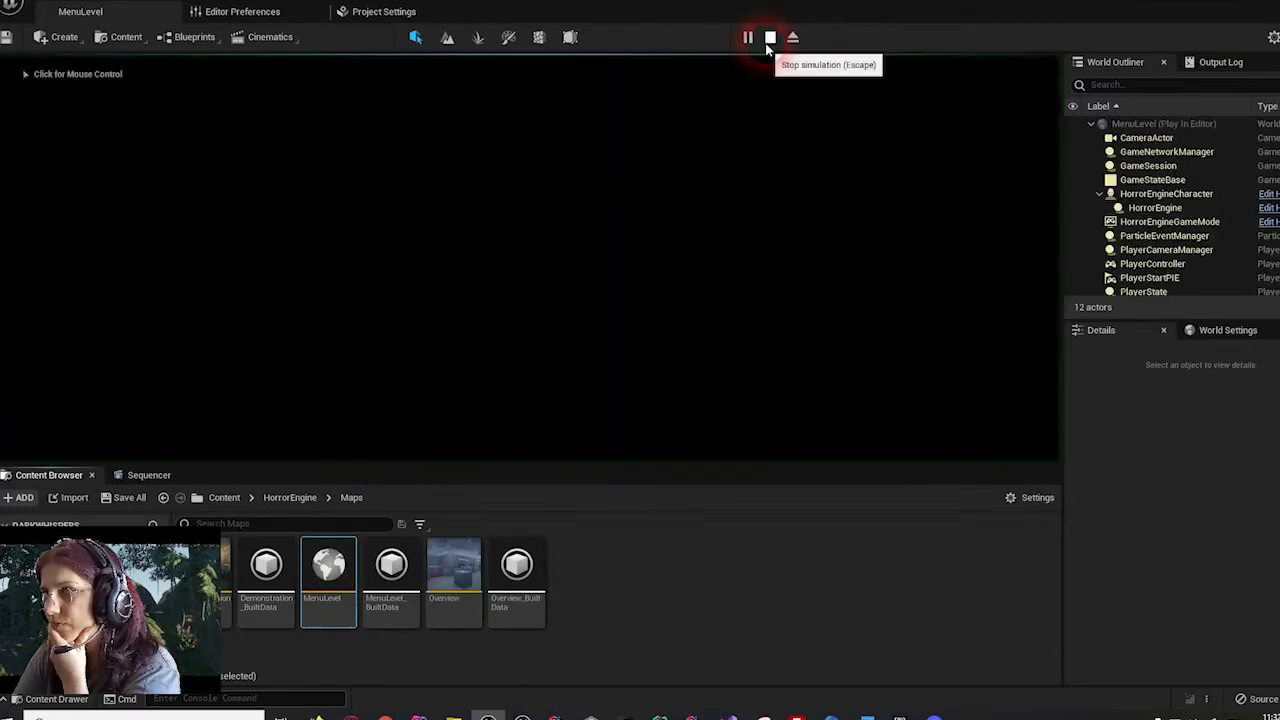
click(772, 104)
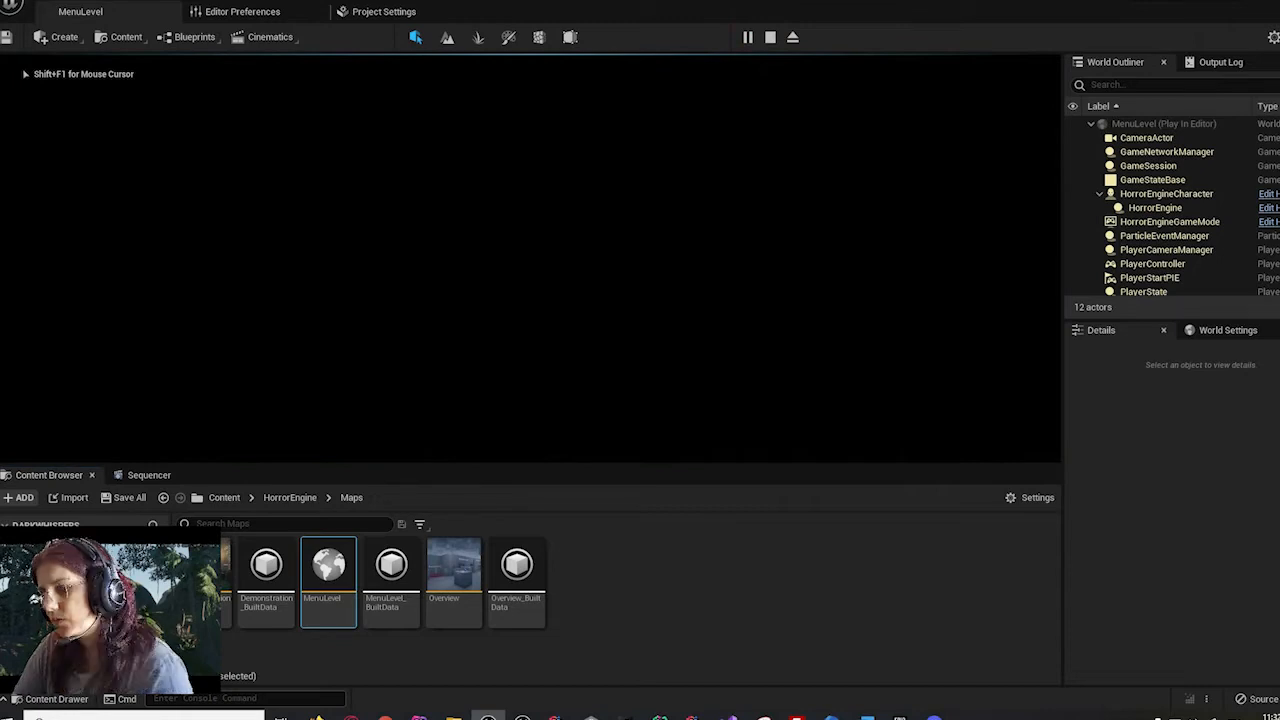
key(Escape)
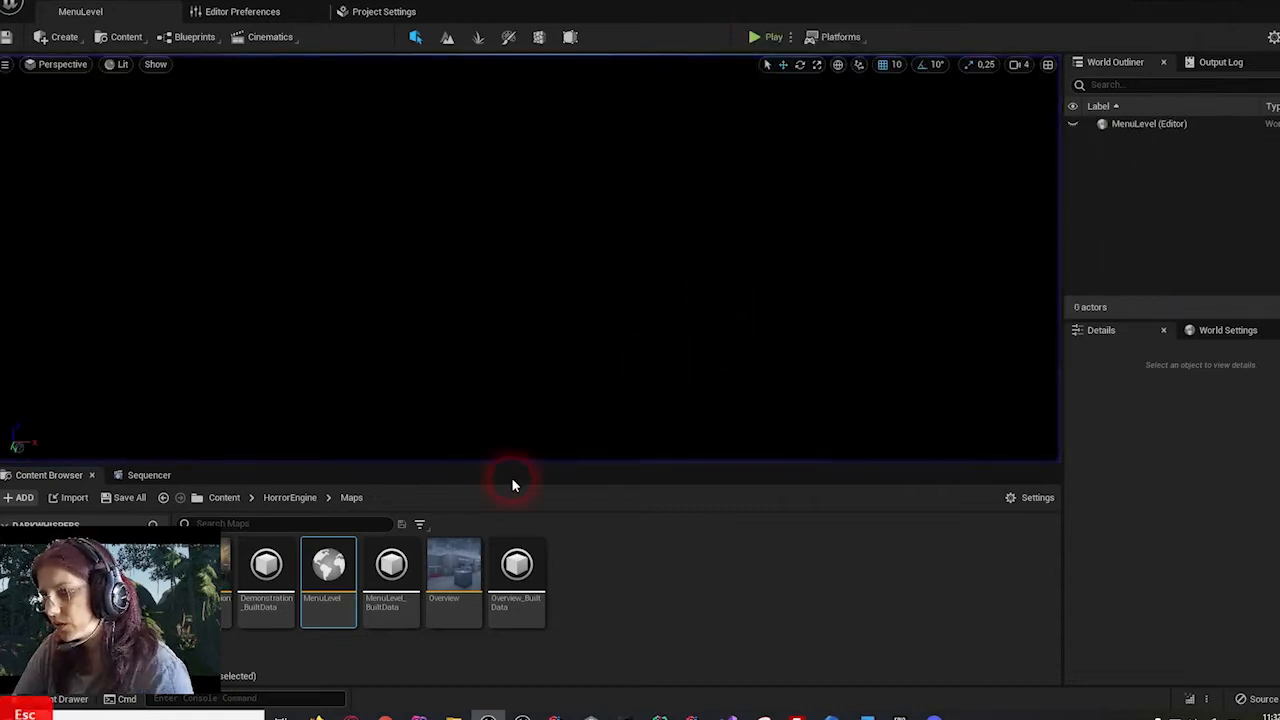
- Open the Demonstration level, play it in the editor, and stop the session
double_click(230, 610)
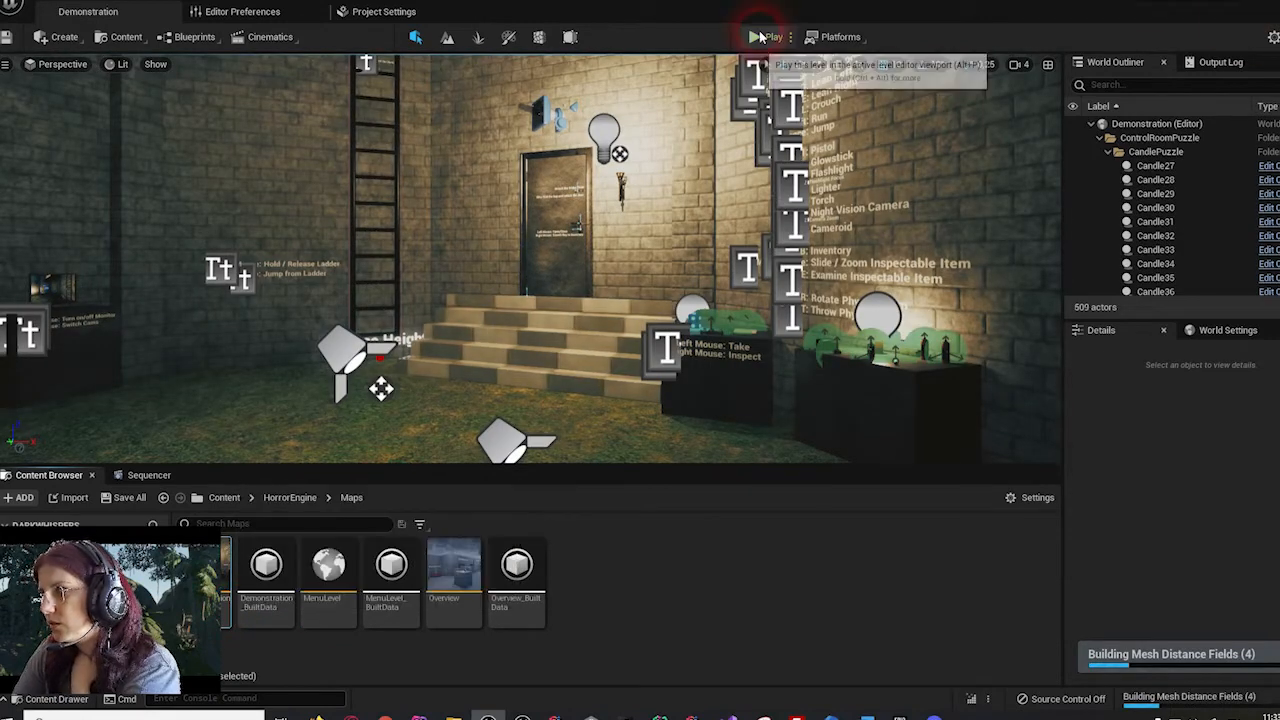
click(778, 37)
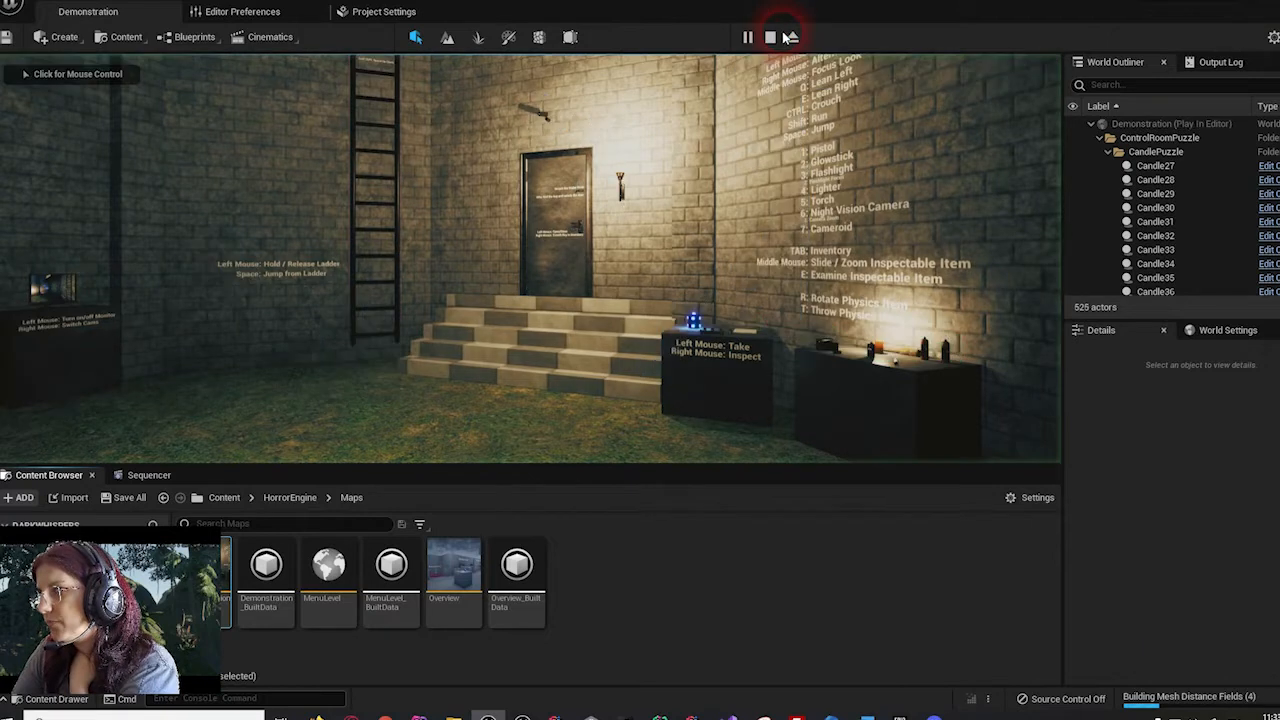
click(583, 310)
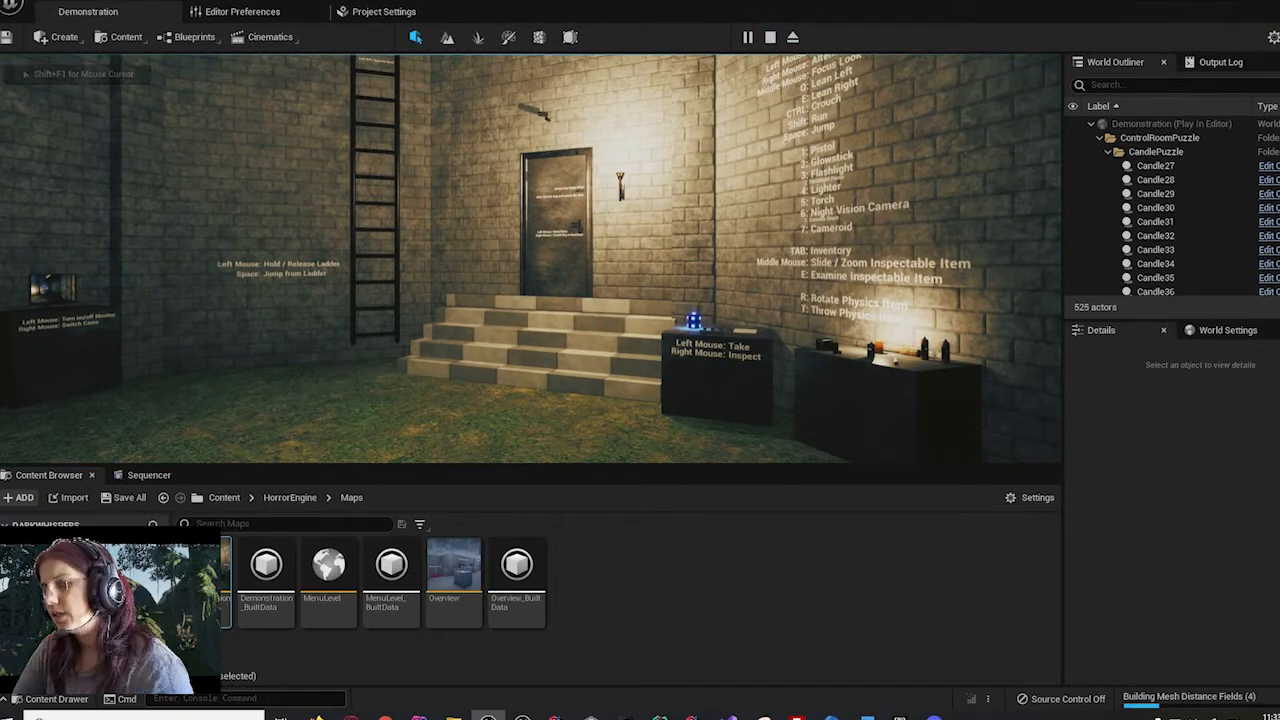
key(Escape)
- Return to the DarkWhispers game mode settings and reopen the HorrorEngine project from the Epic Games Launcher library
click(383, 11)
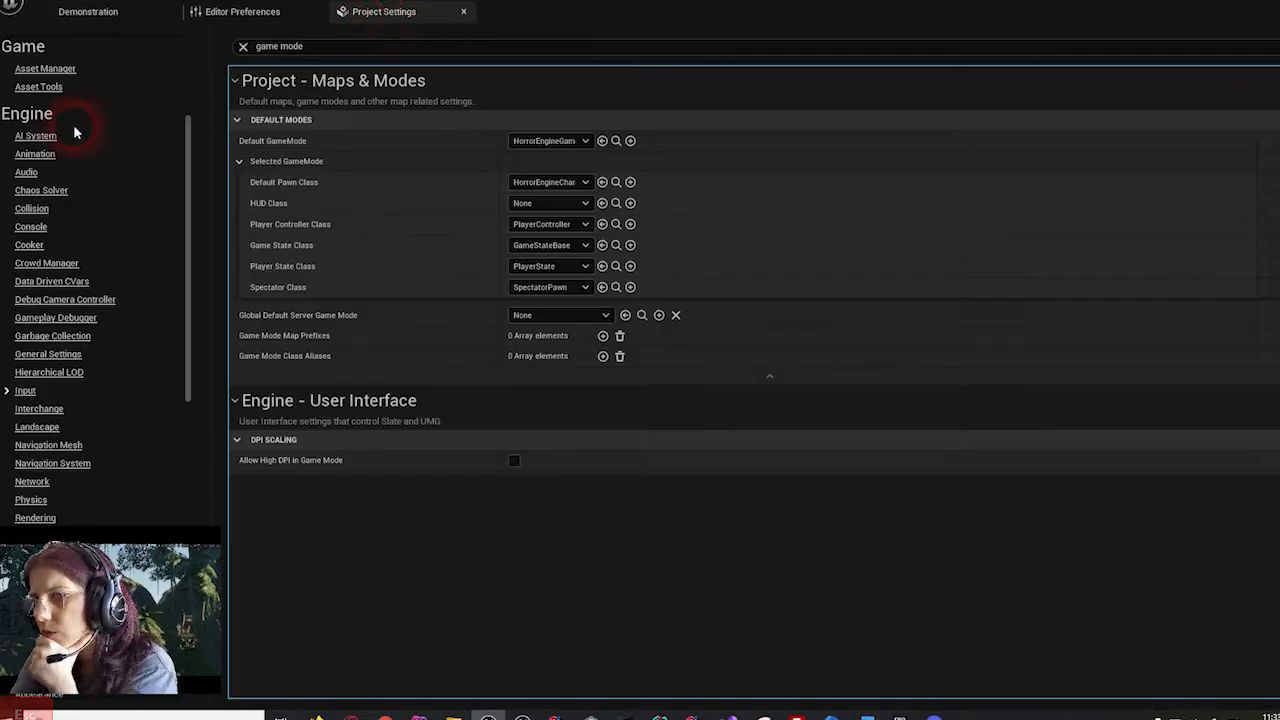
scroll(55, 155, up, 4)
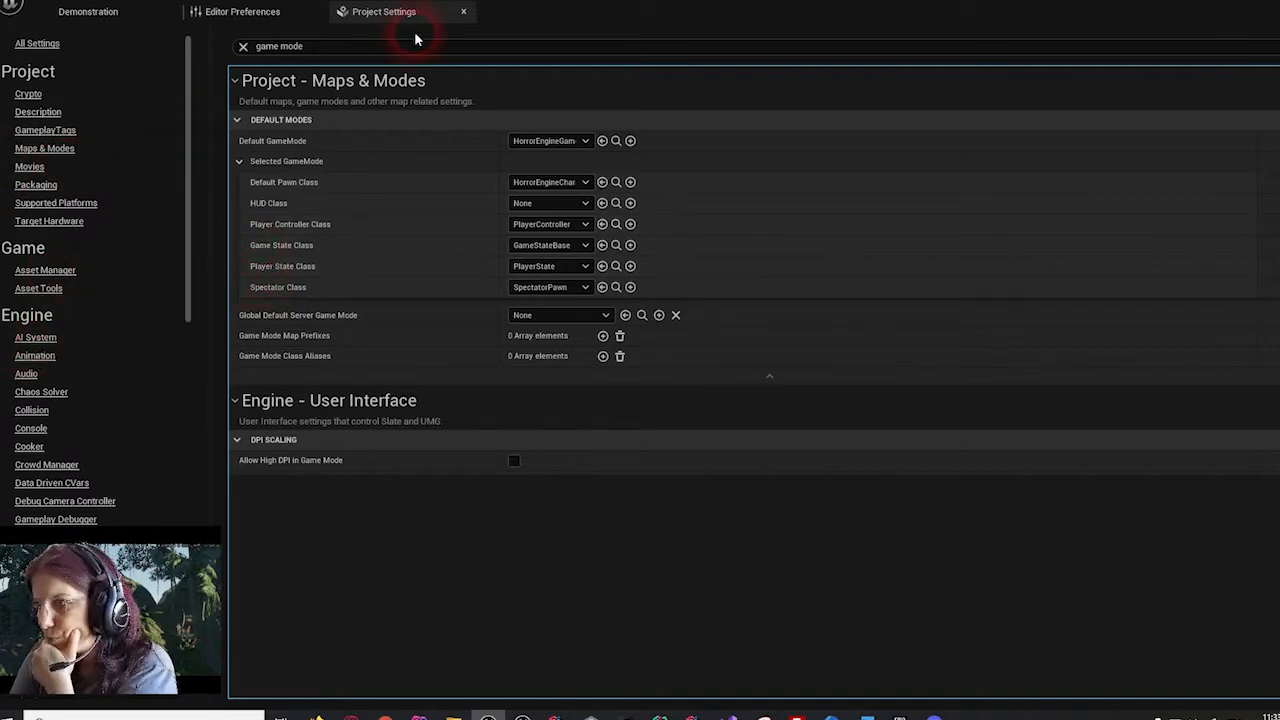
mouse_move(490, 712)
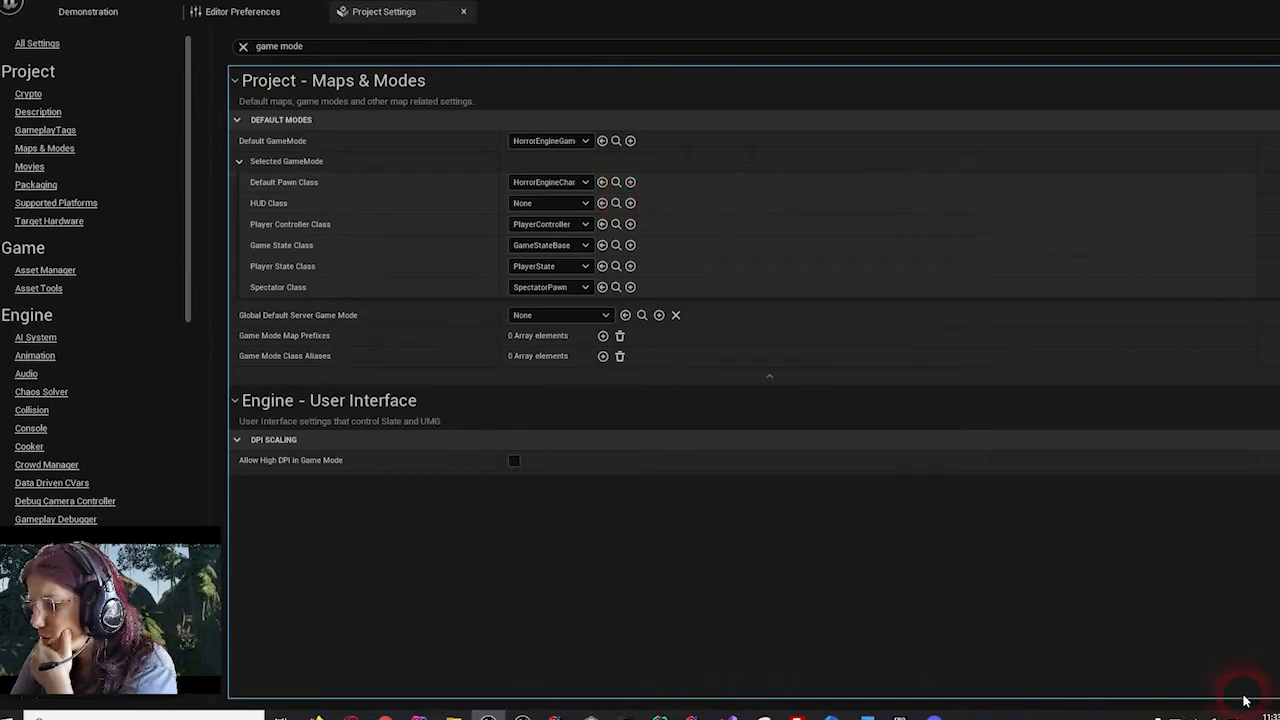
click(1144, 716)
double_click(1198, 669)
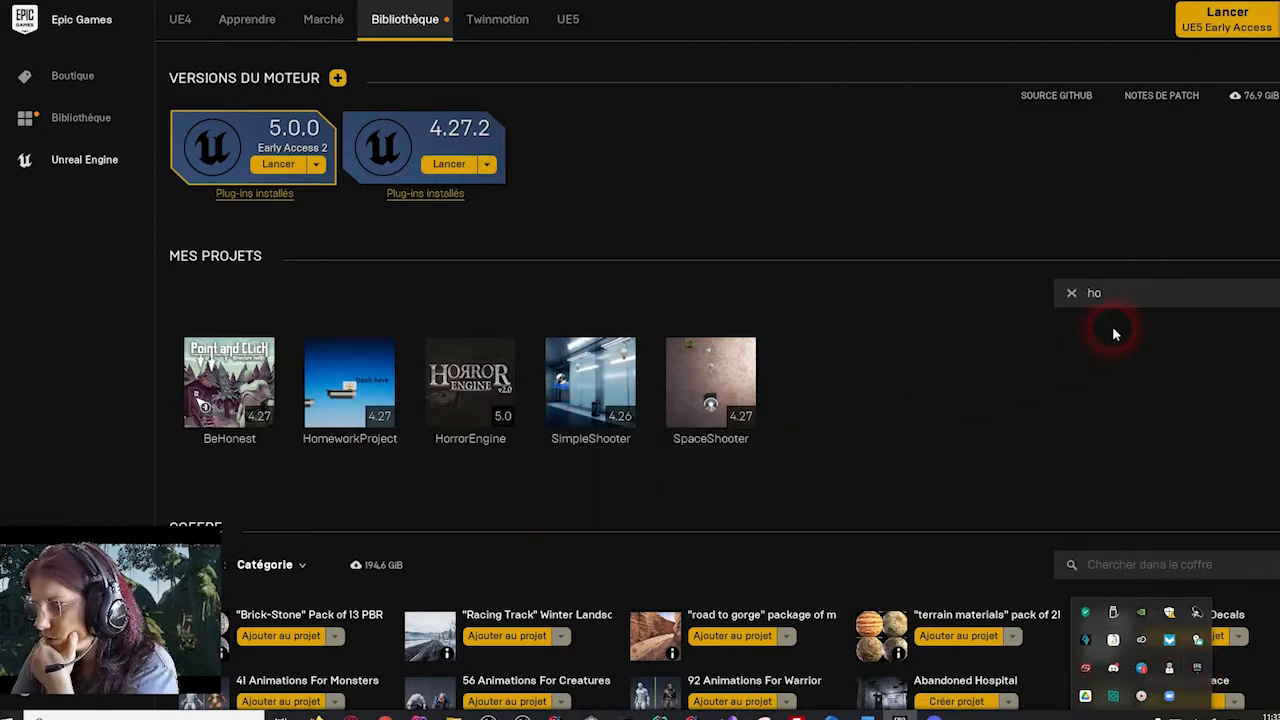
double_click(456, 398)
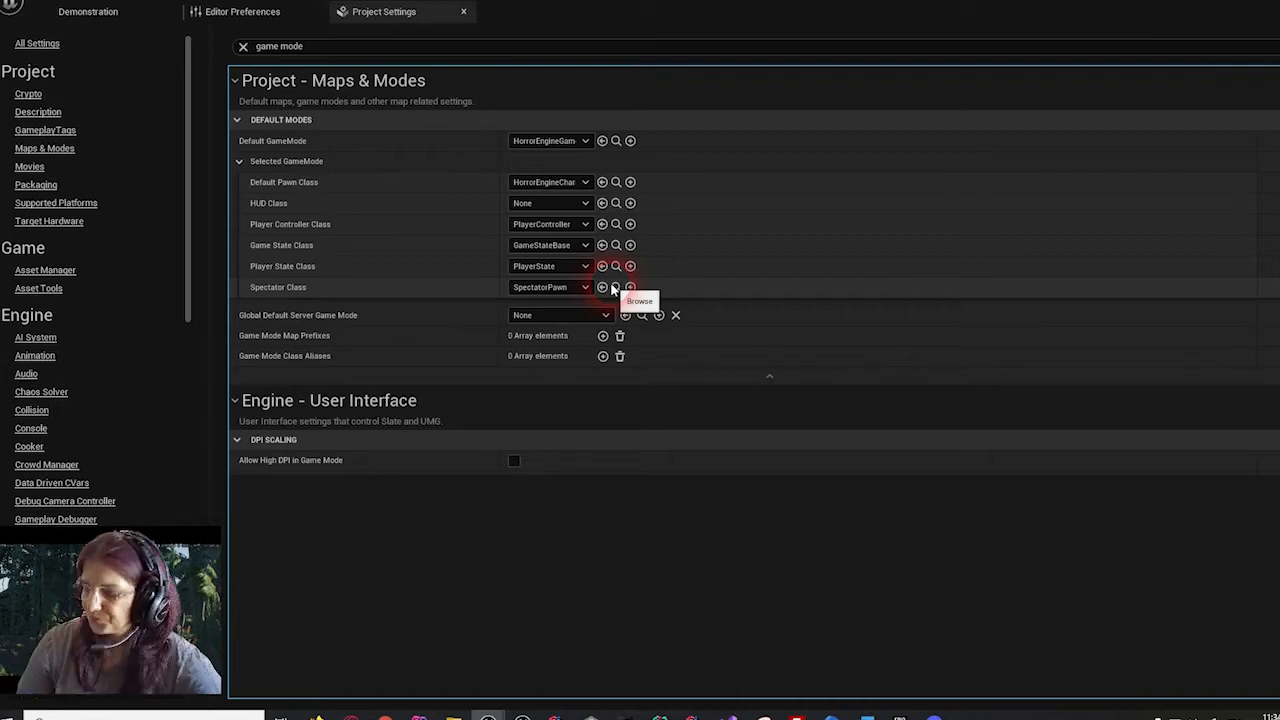
- Open the HorrorEngine project's settings and search them for "game mode" to compare the default class choices
key(F11)
key(F11)
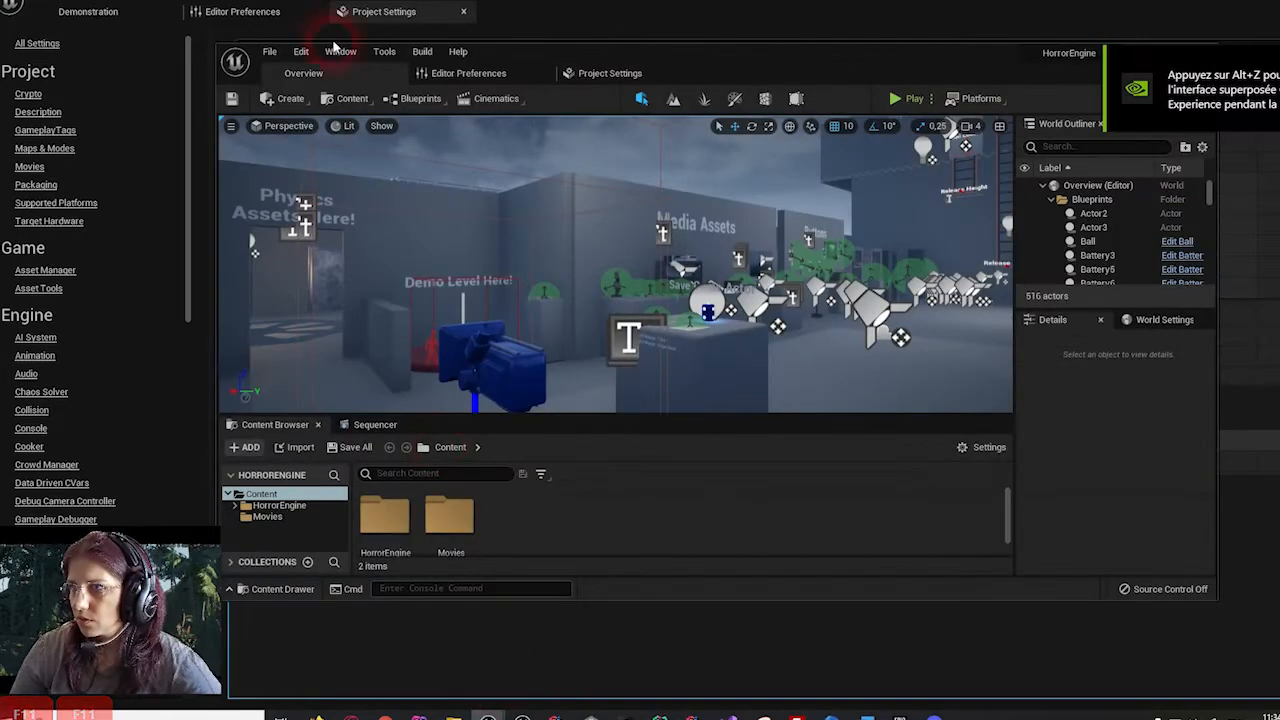
click(590, 73)
click(647, 234)
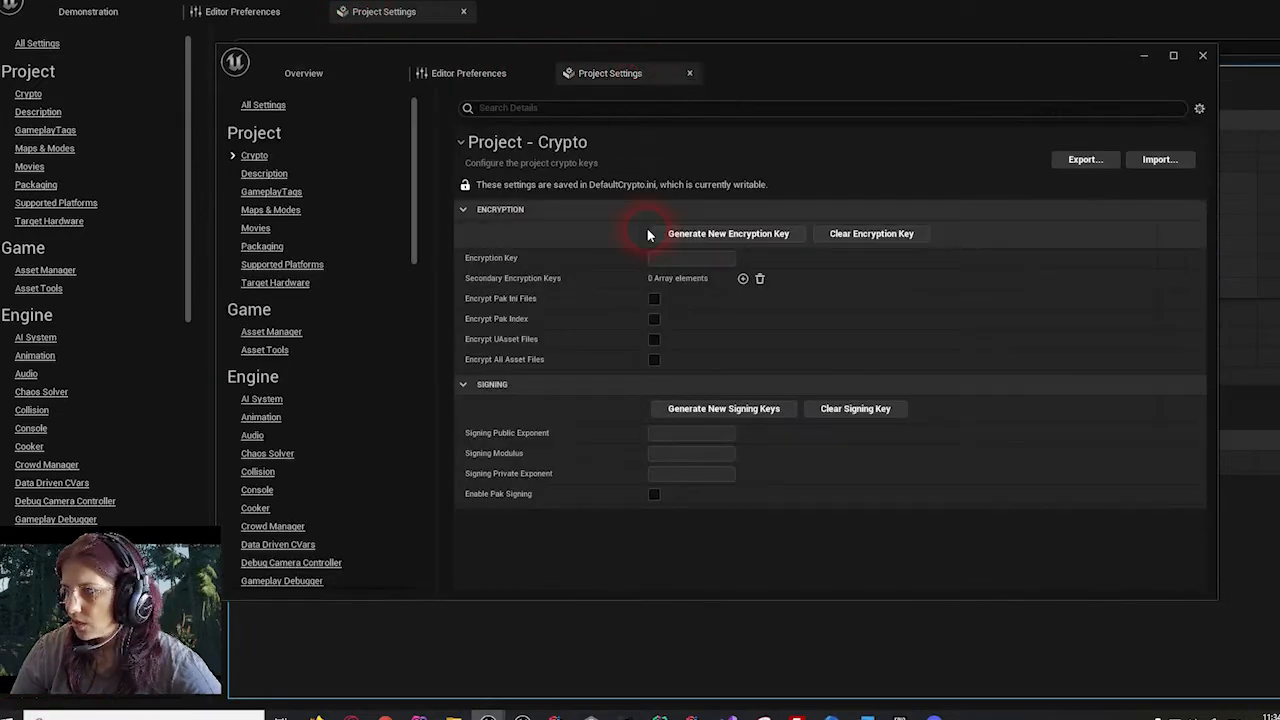
click(569, 108)
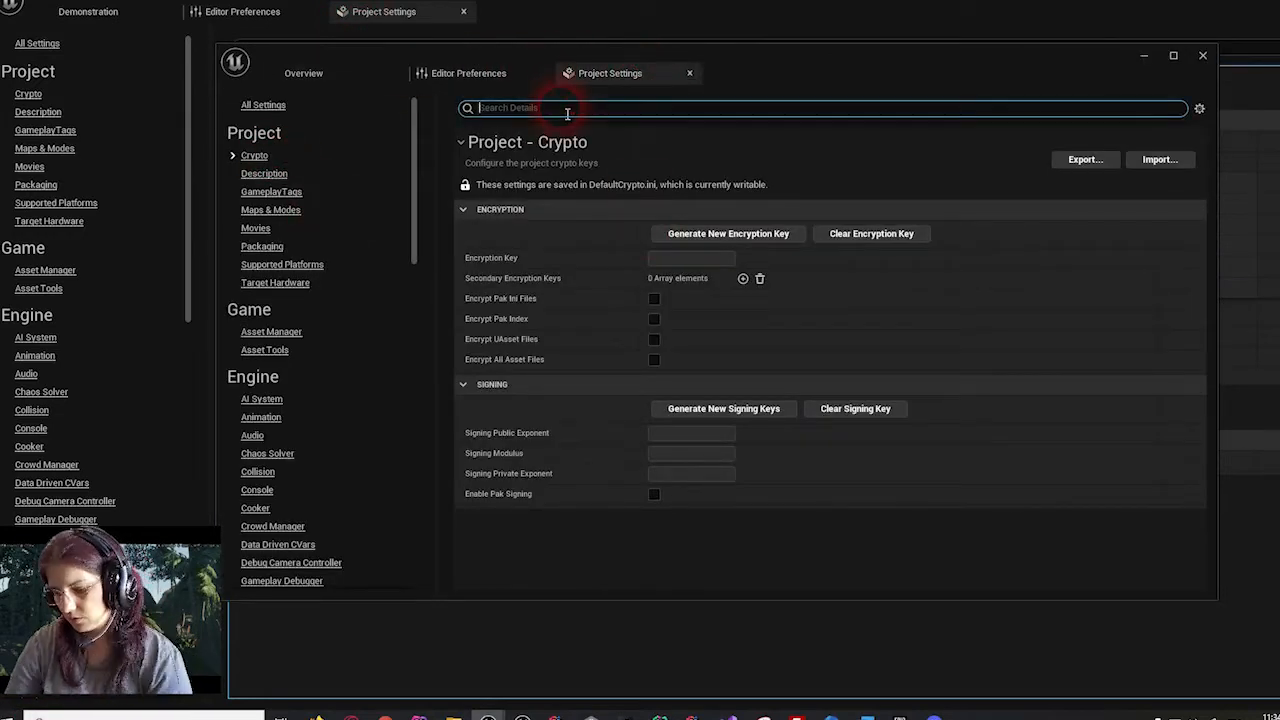
text(game mode)
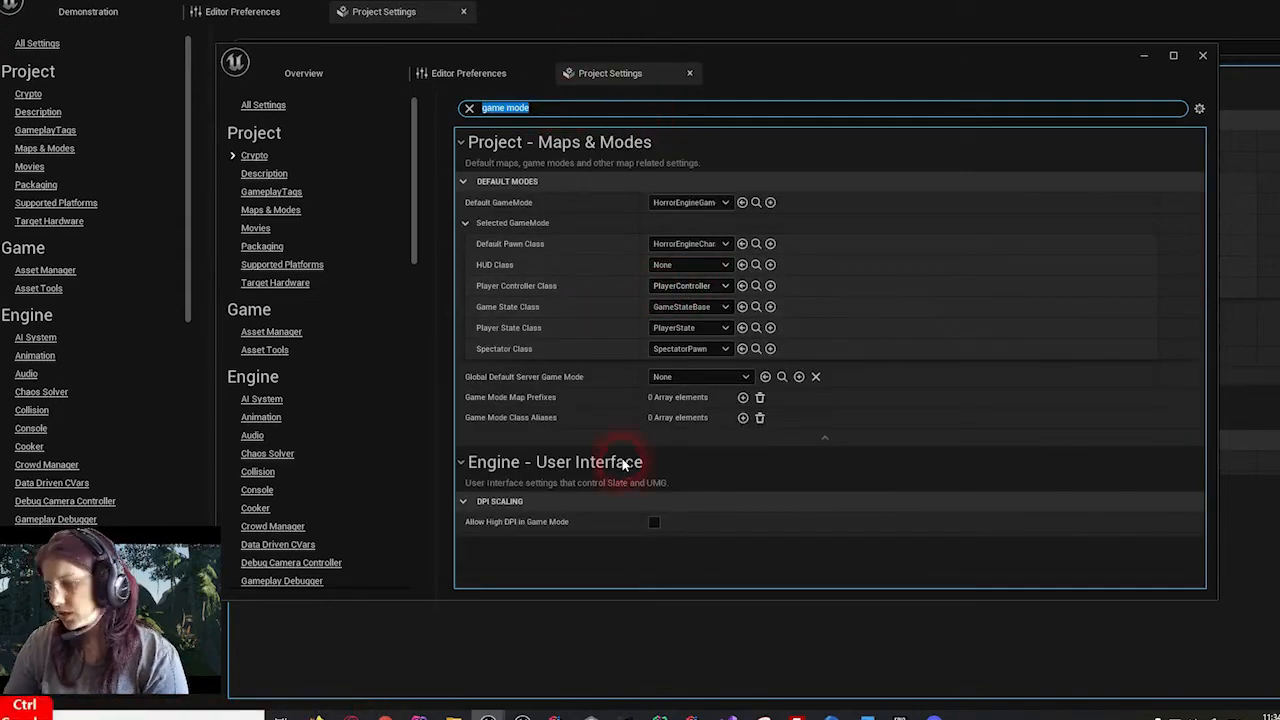
- Search the HorrorEngine project settings for "game insta" to check the Game Instance Class
text(gami)
key(BackSpace)
key(BackSpace)
text(ù)
key(BackSpace)
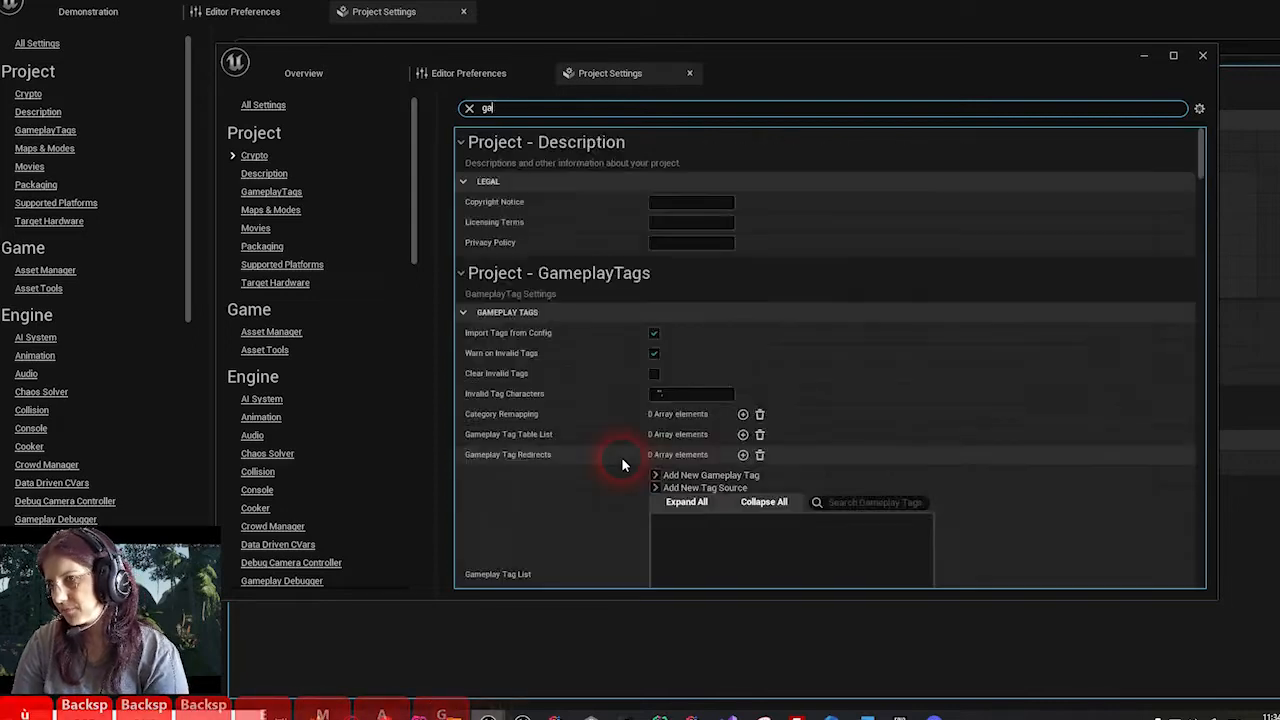
key(BackSpace)
text(ame in)
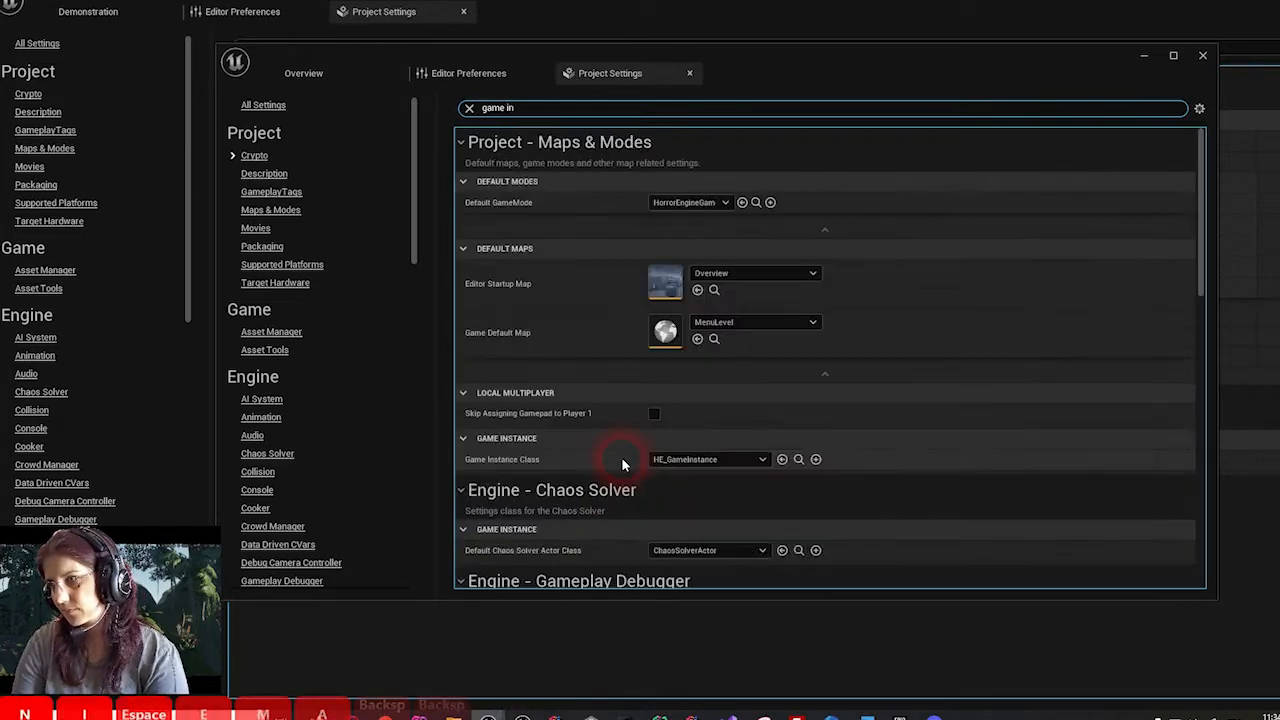
text(sta)
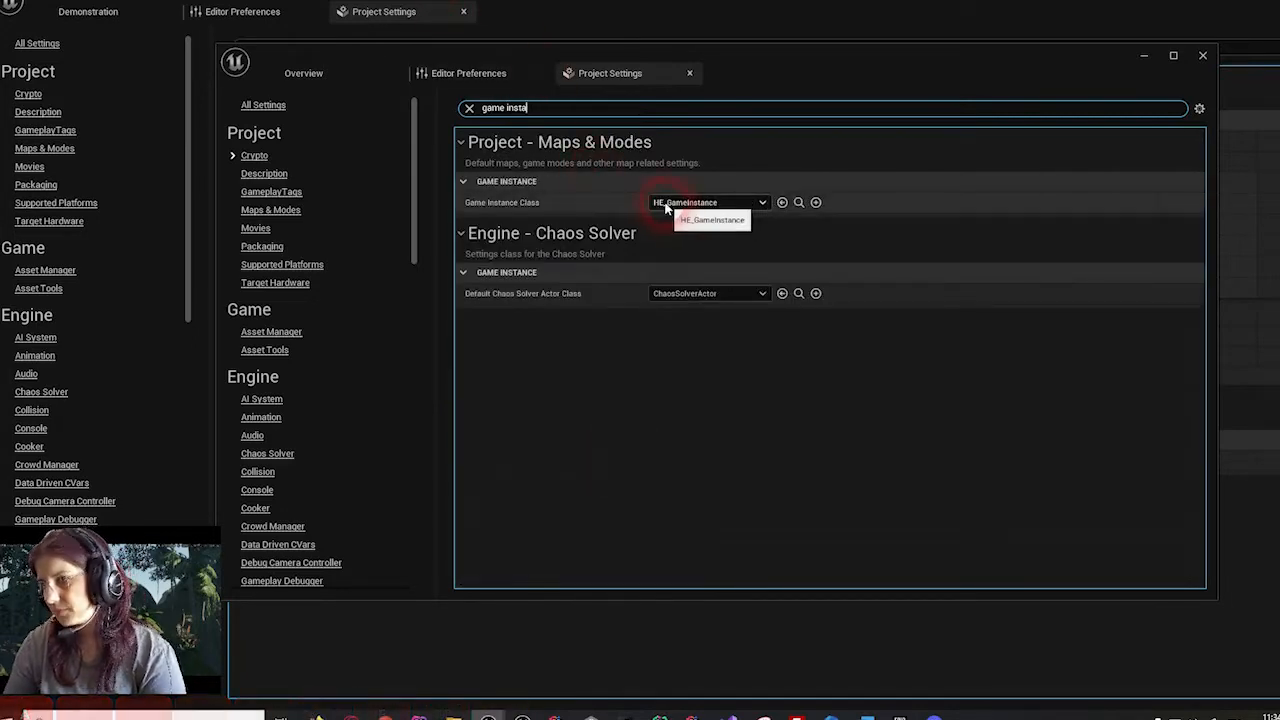
- Copy the search term into the DarkWhispers project settings, set Game Instance Class to HE_GameInstance, and compare it with HorrorEngine
click(600, 107)
click(412, 13)
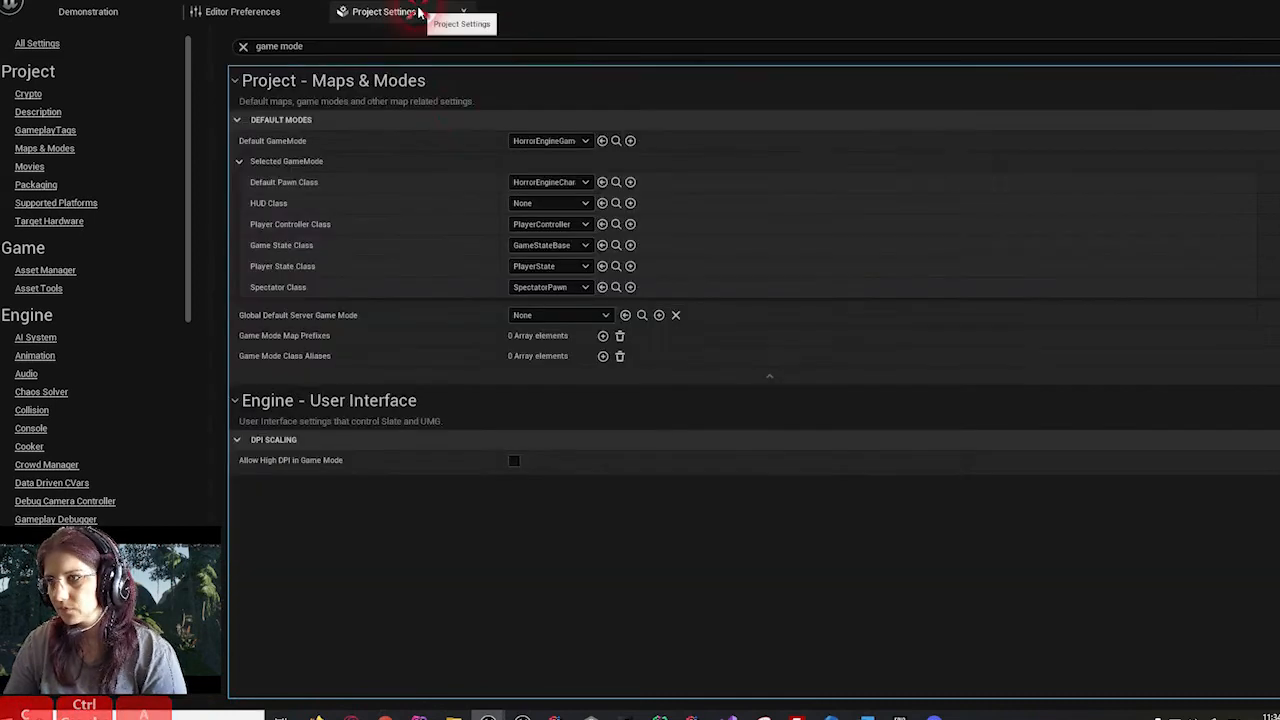
click(334, 47)
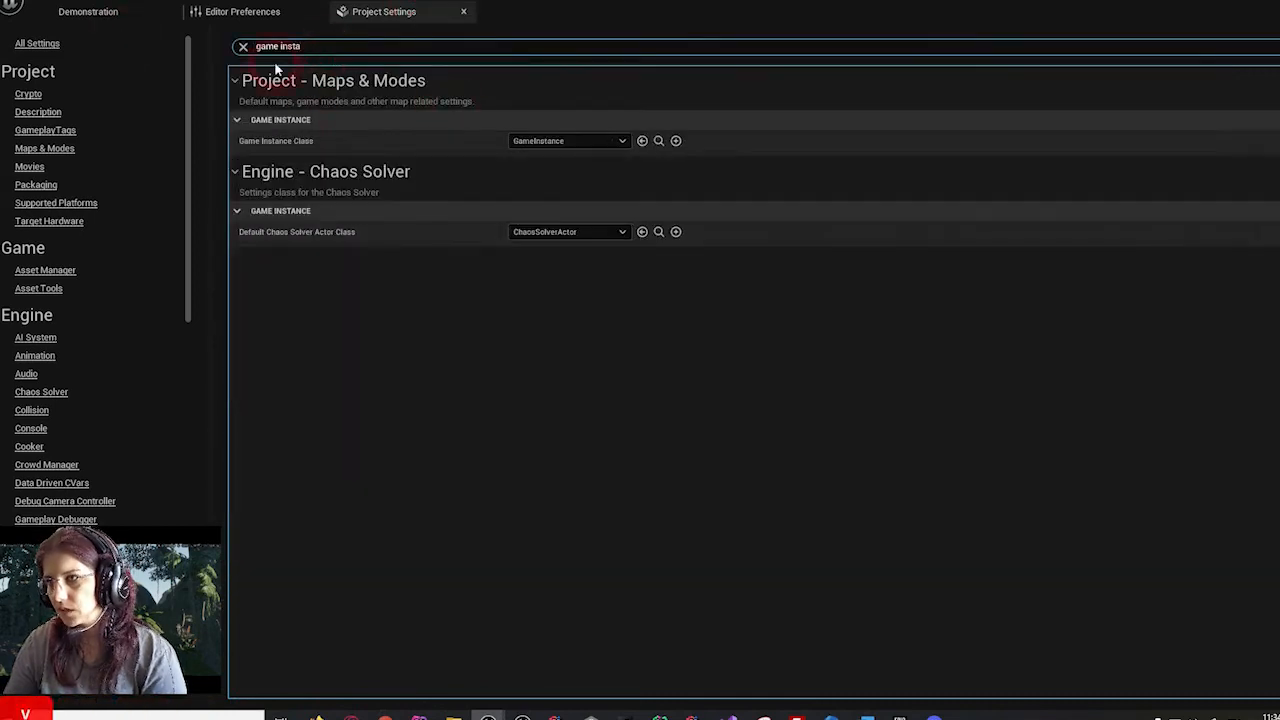
click(600, 141)
click(609, 206)
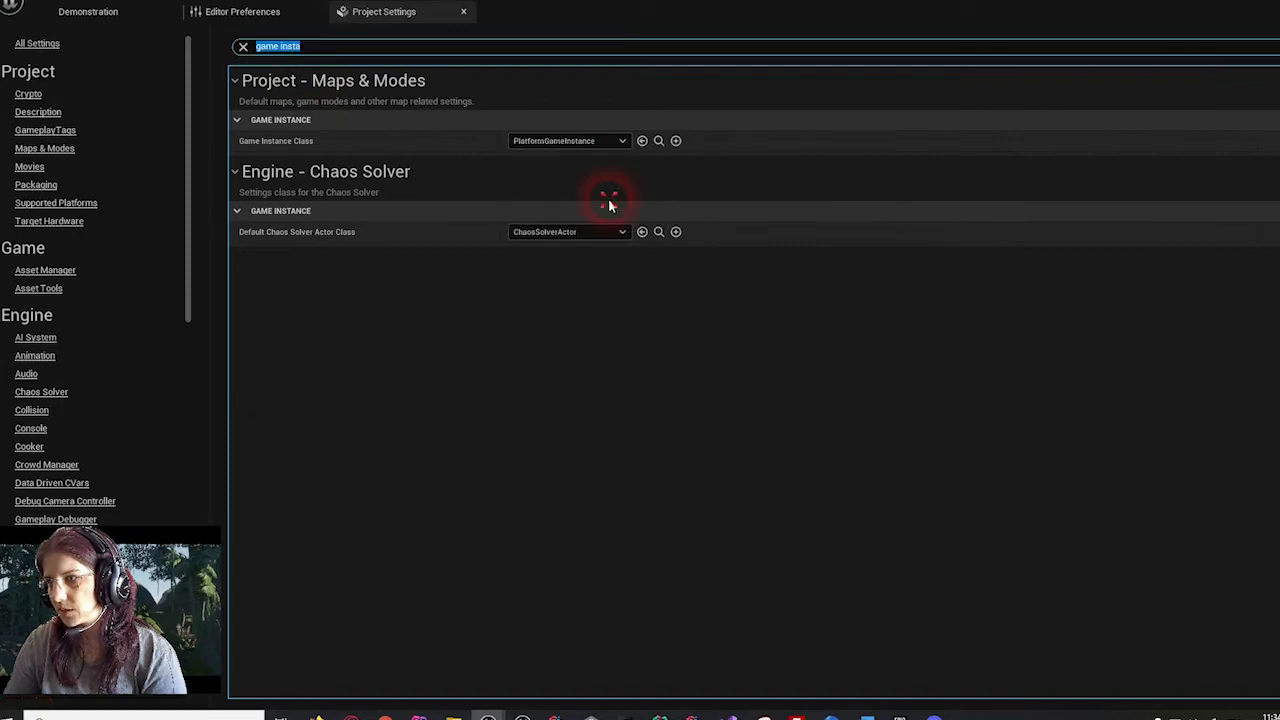
click(568, 140)
click(593, 192)
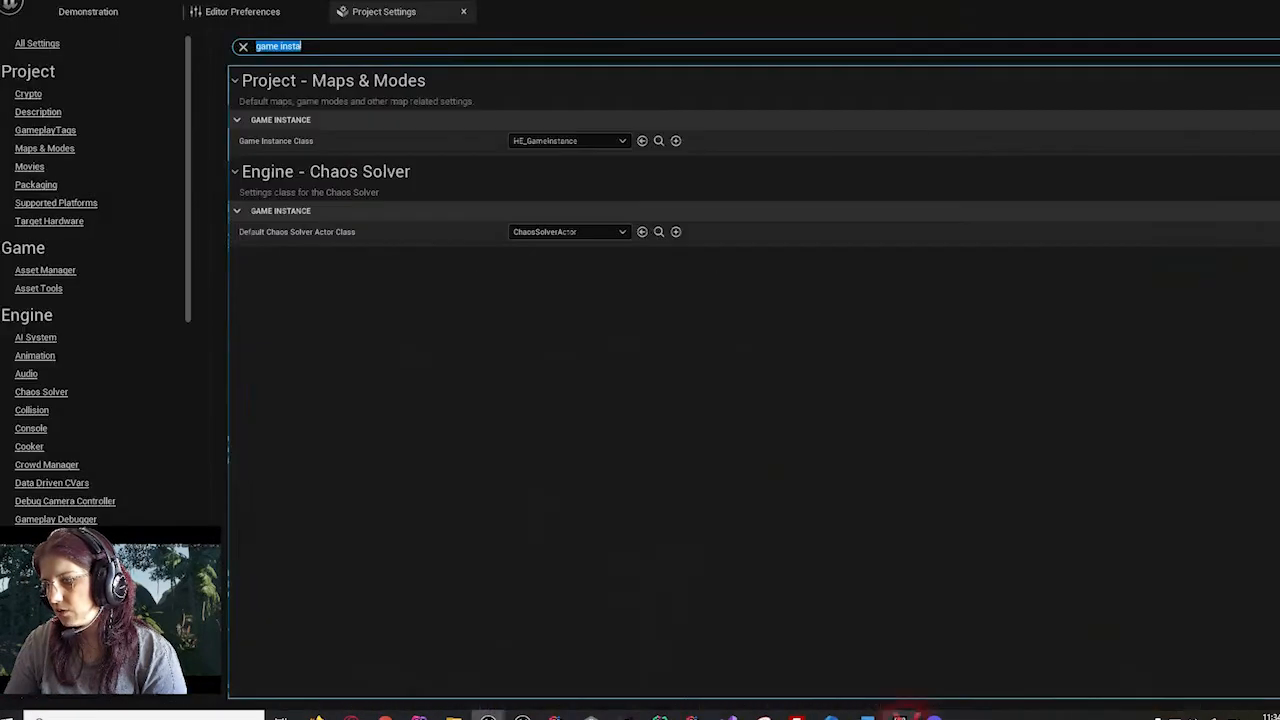
mouse_move(491, 708)
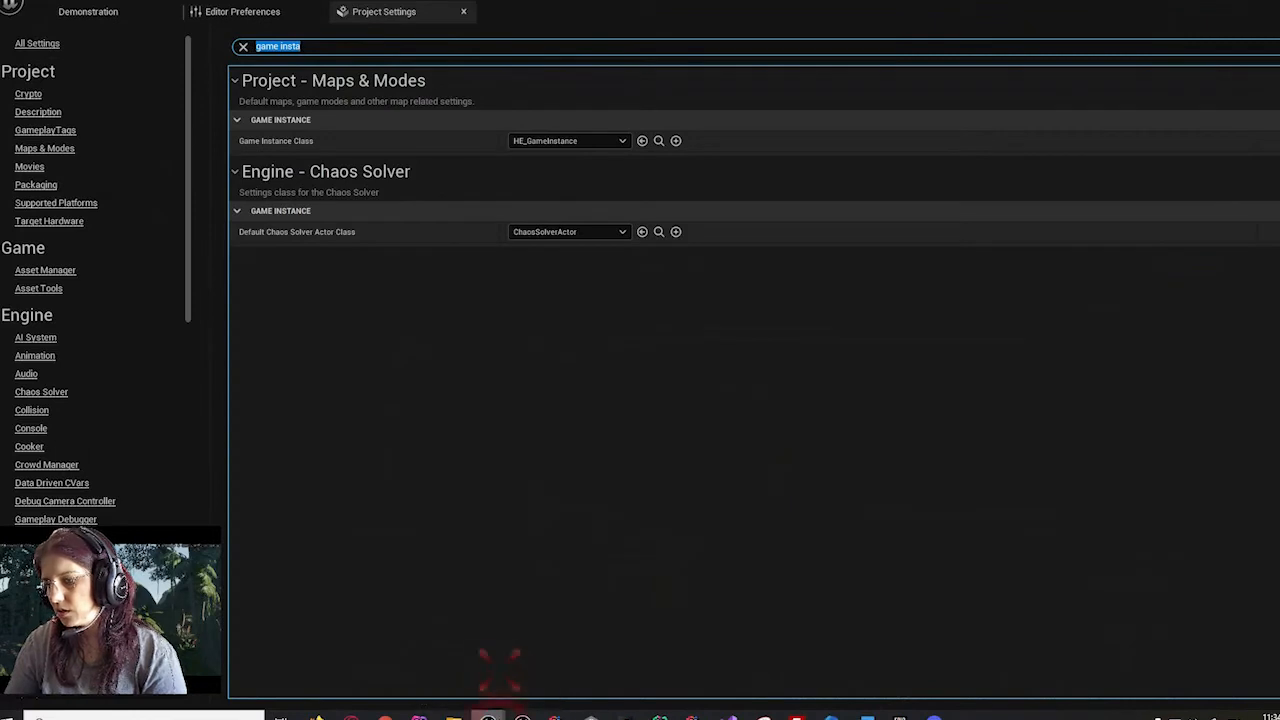
click(489, 698)
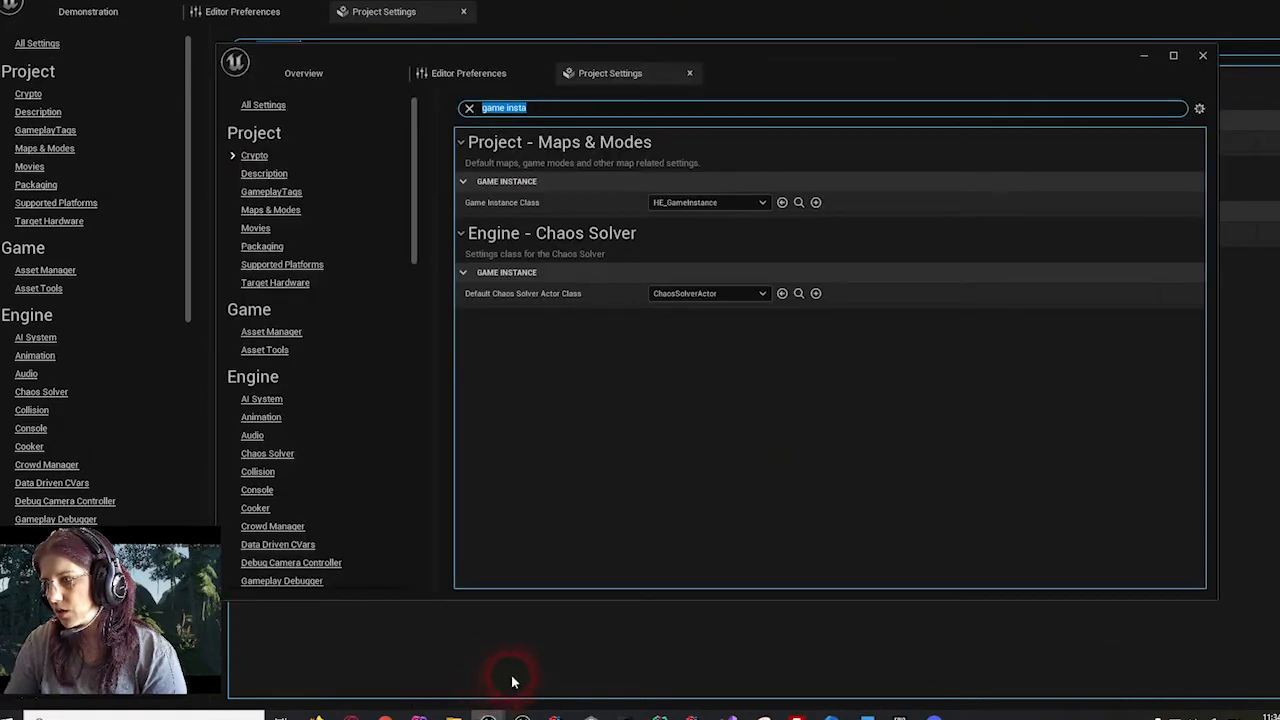
click(512, 681)
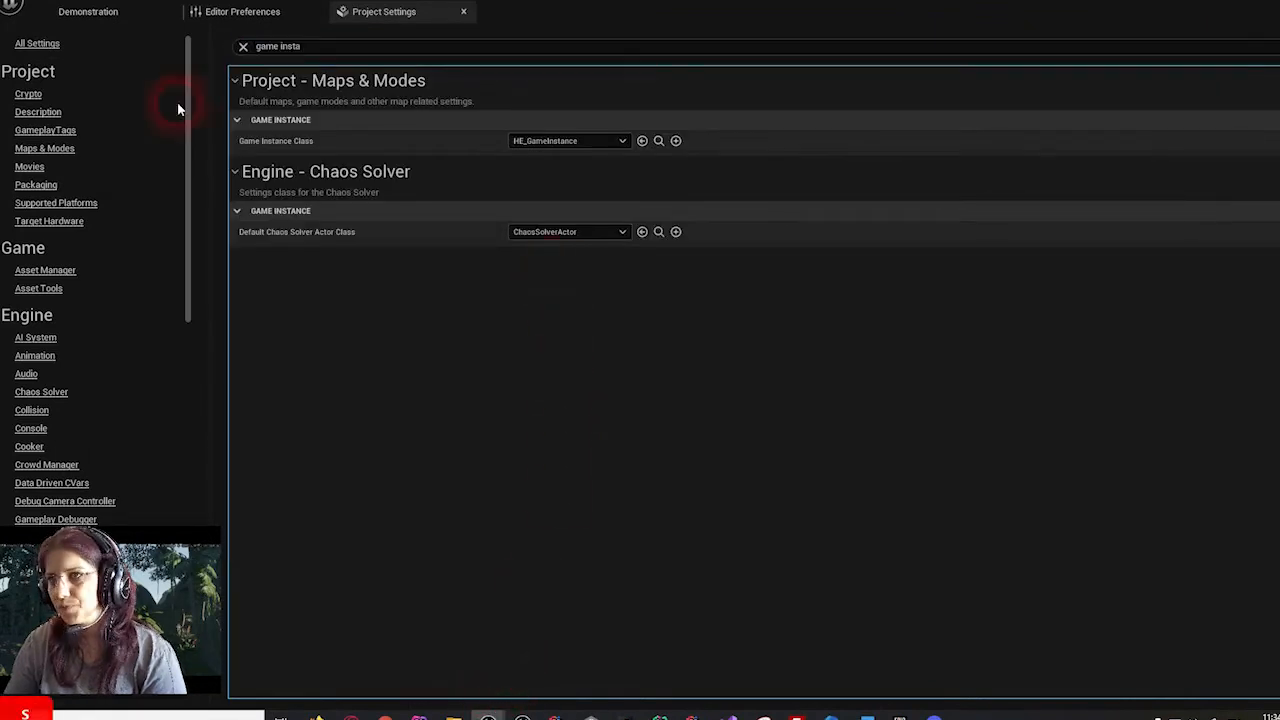
- Play-test the Demonstration level with the HE_GameInstance class, trying the movement controls, and stop the session
click(105, 12)
click(772, 36)
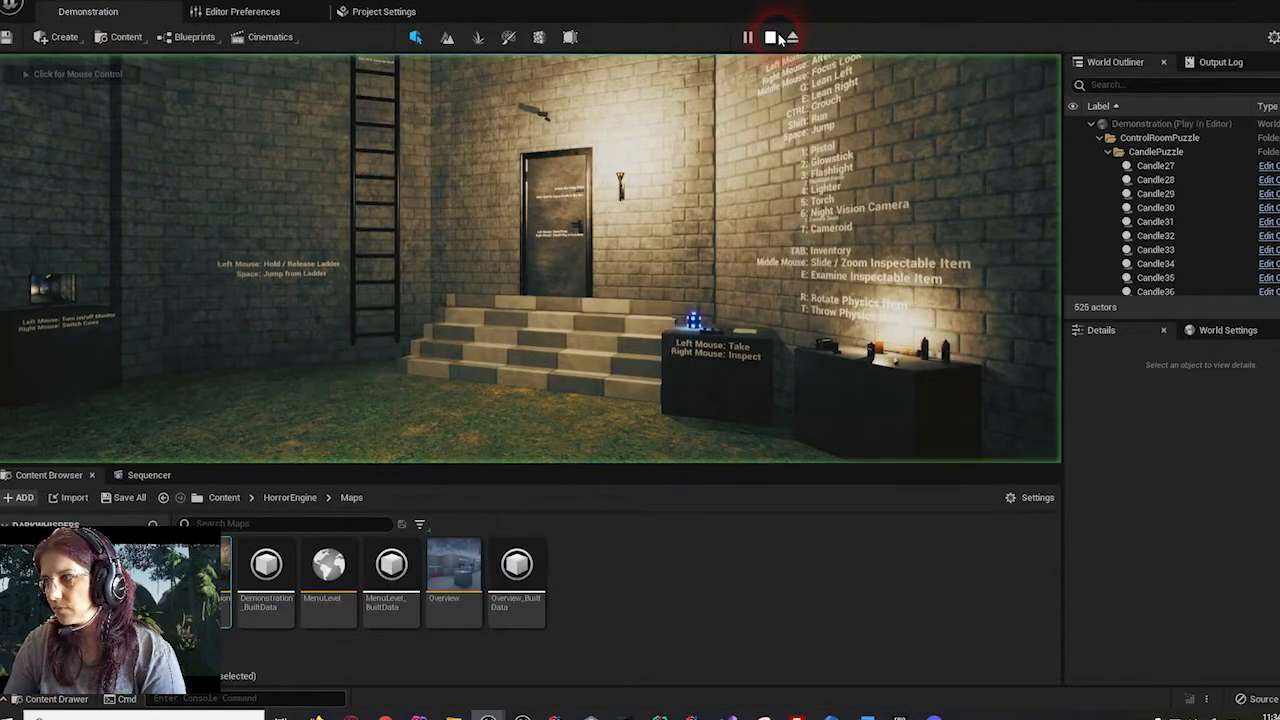
key(z)
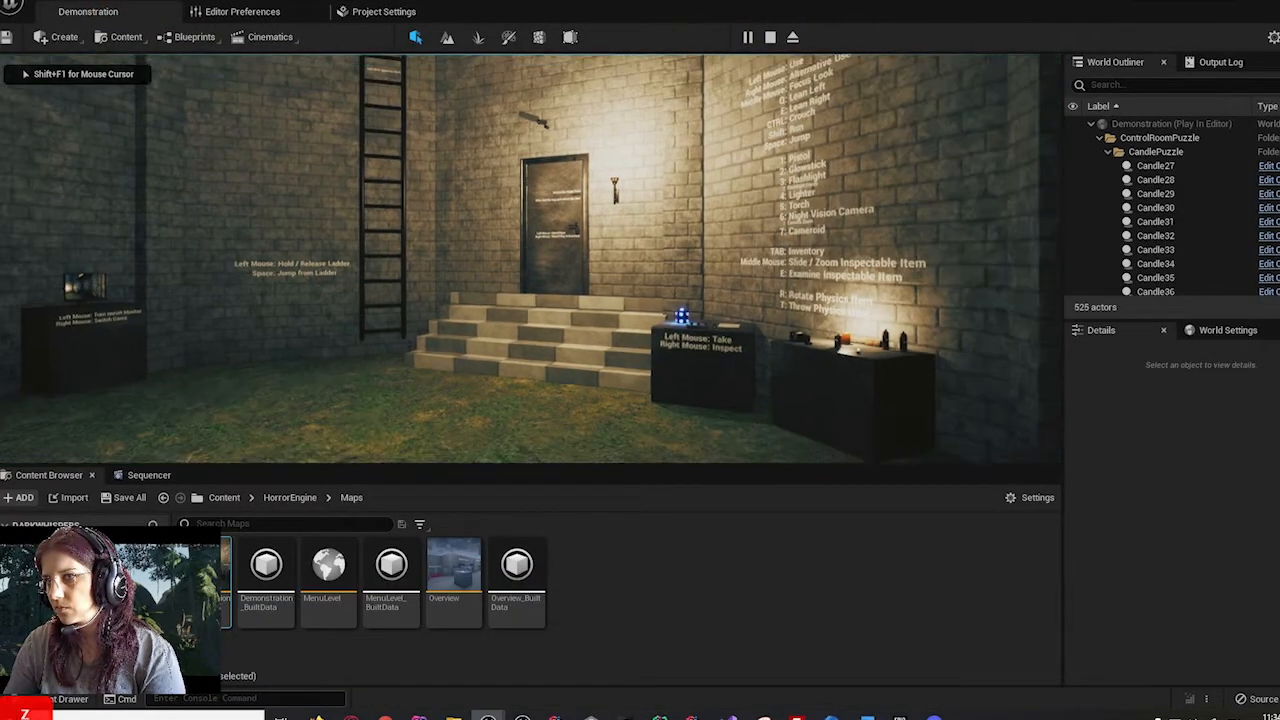
key(s)
key(Right)
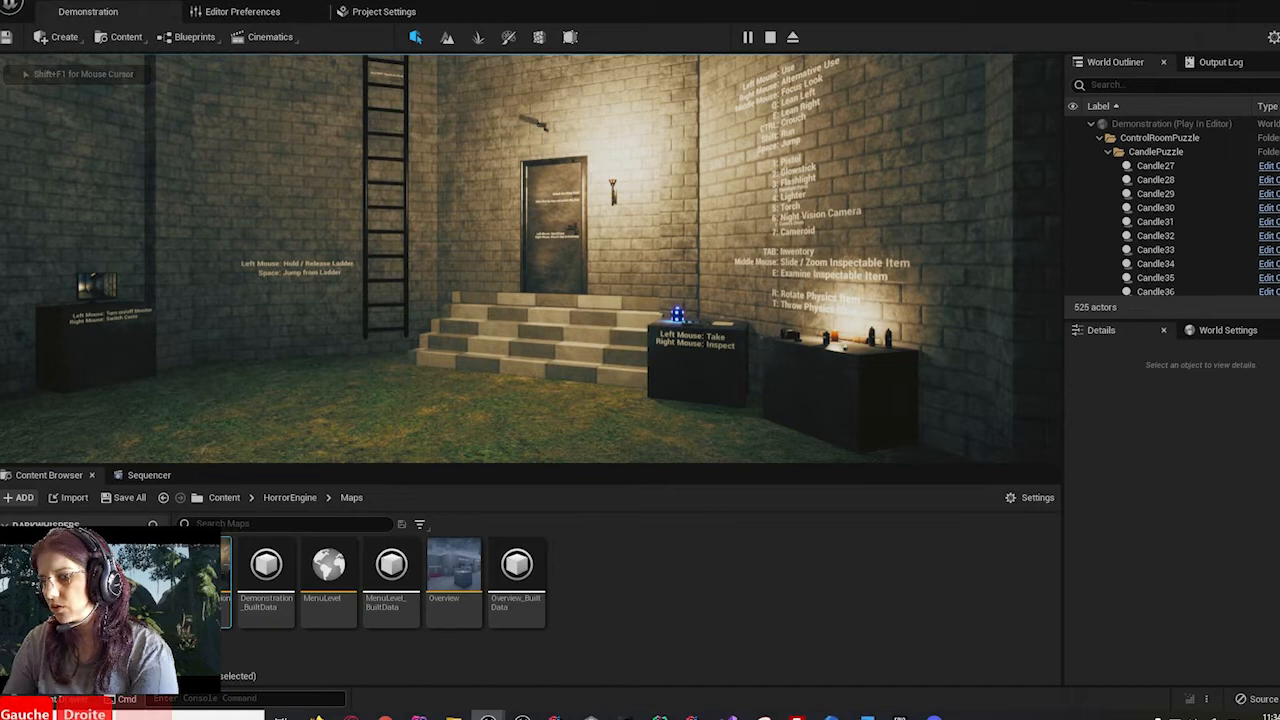
key(Escape)
- Examine the Action Mappings and Axis Mappings in the DarkWhispers project's Input settings
click(384, 11)
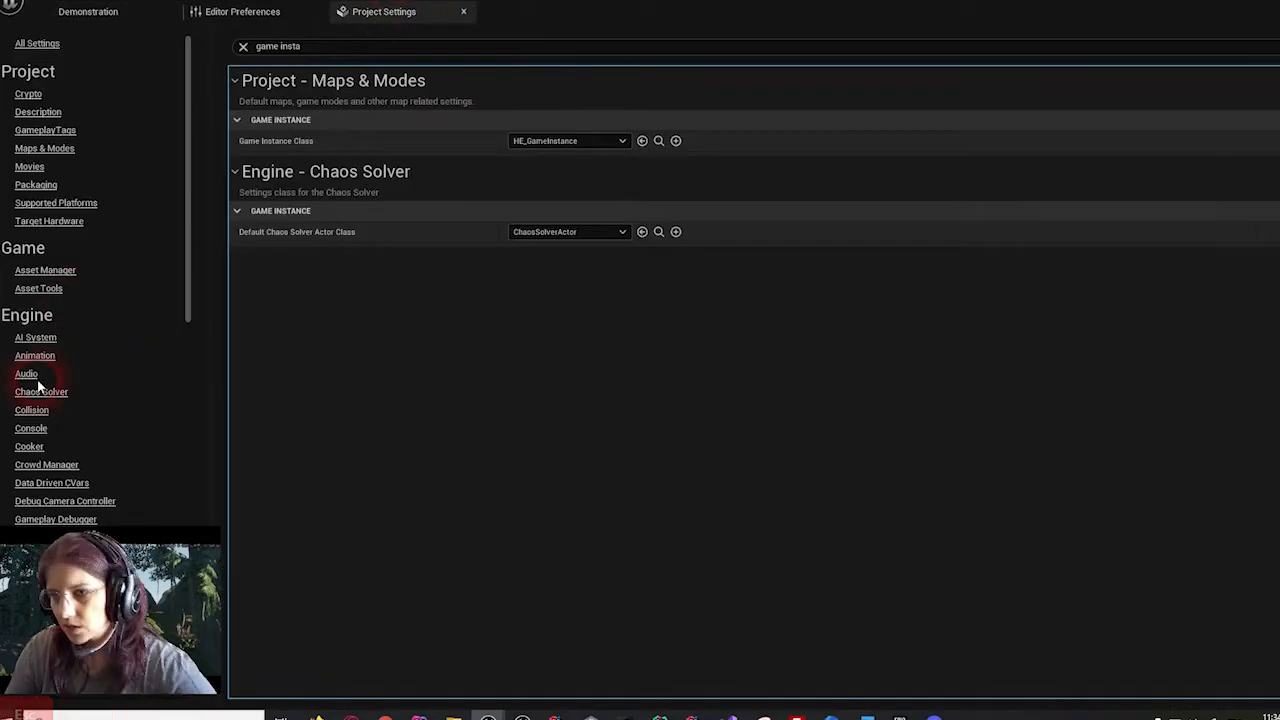
scroll(38, 385, down, 2)
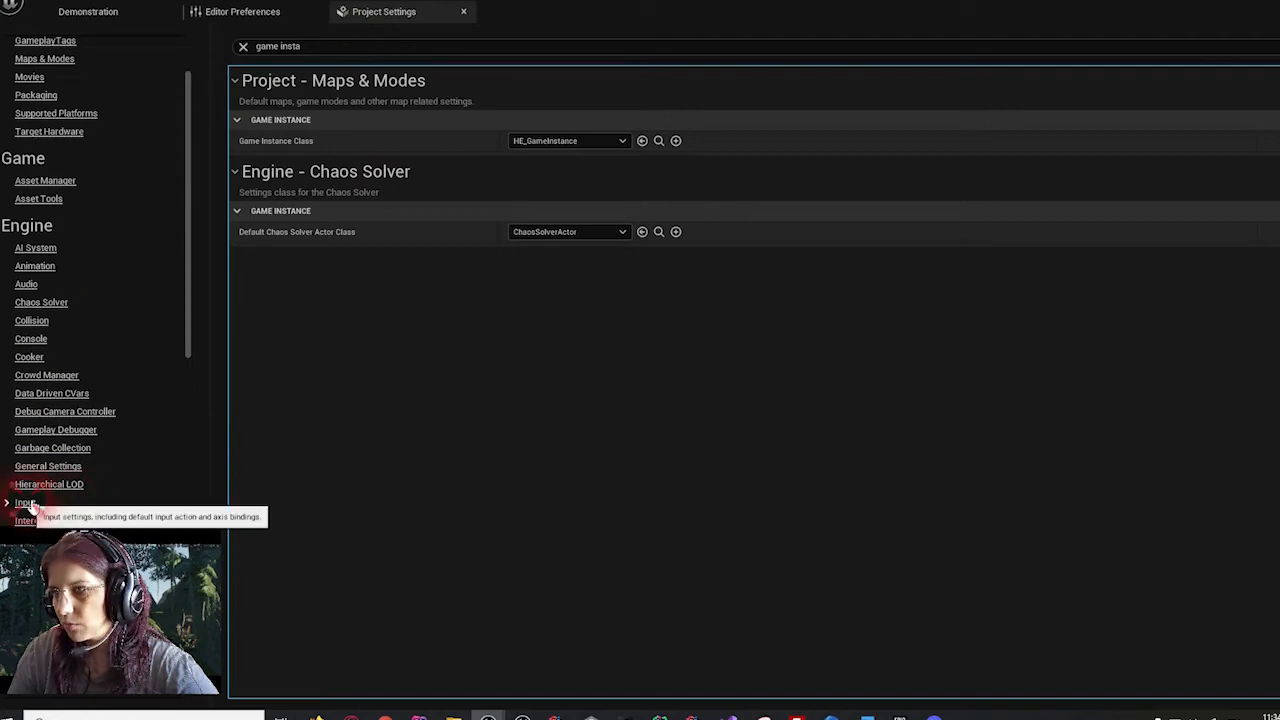
click(243, 46)
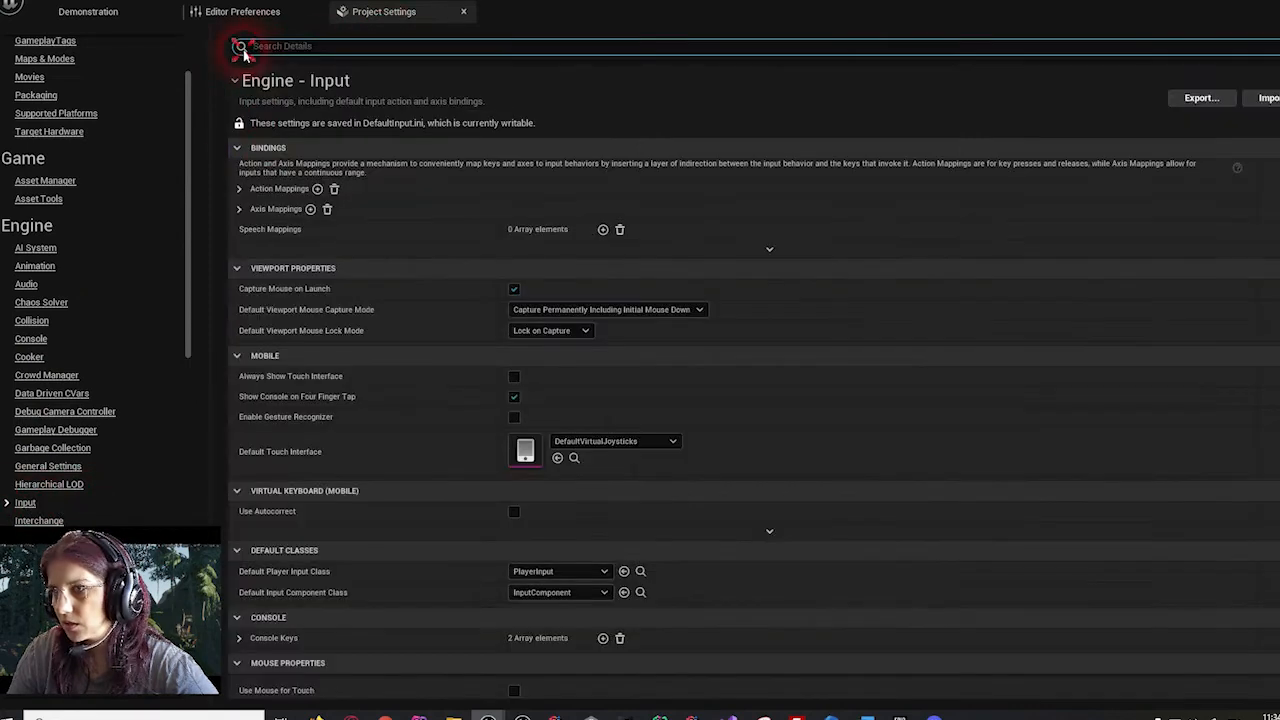
click(238, 189)
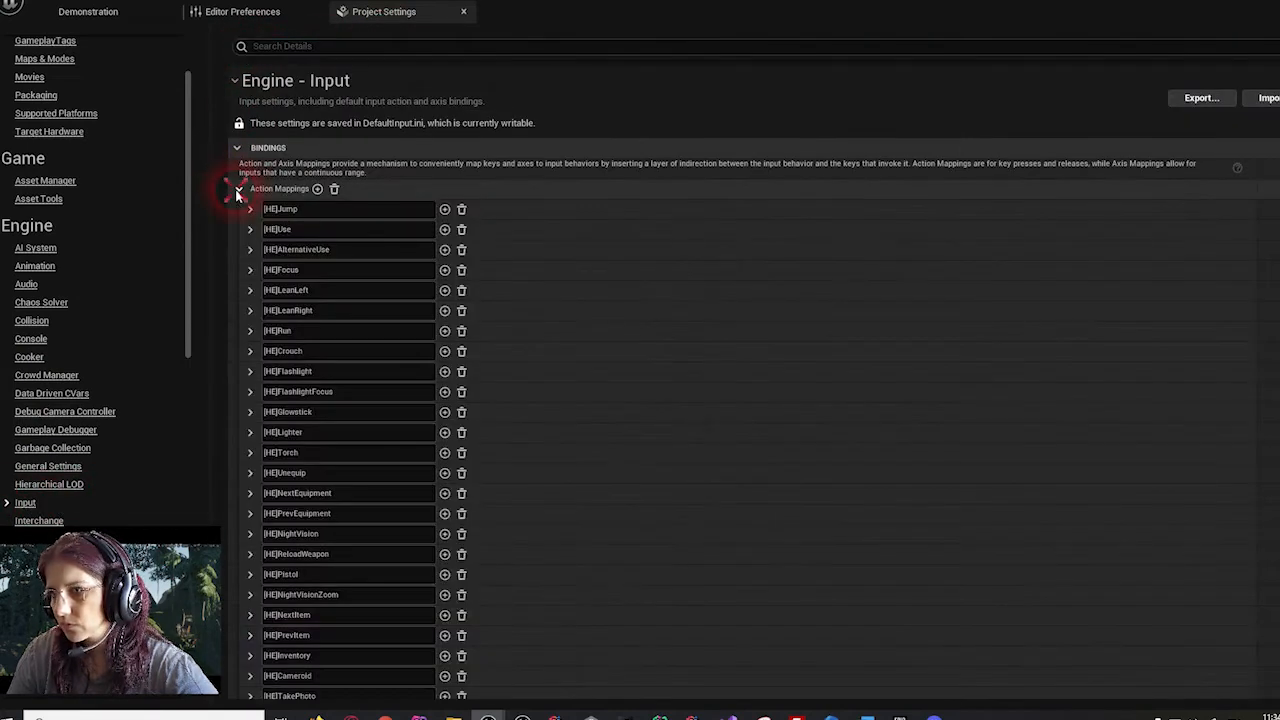
click(238, 189)
click(238, 209)
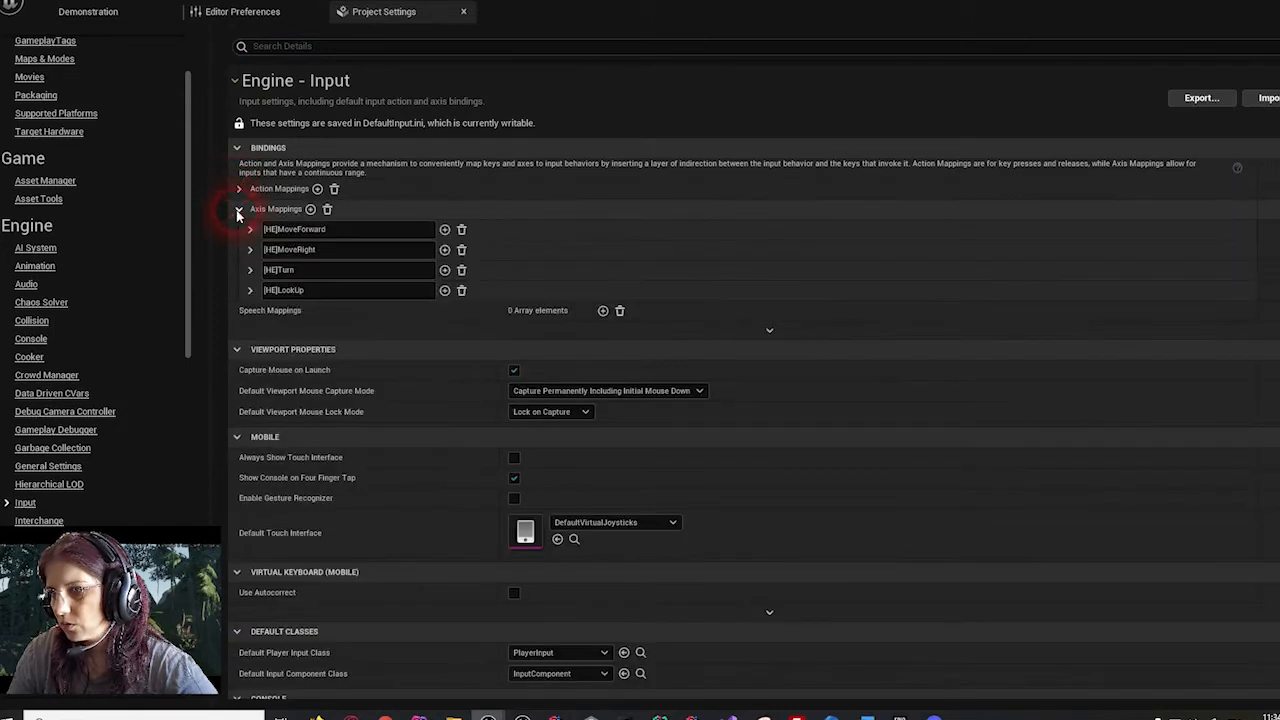
click(238, 209)
- Set the Demonstration level's GameMode Override to HorrorEngineGameMode in its World Settings
click(95, 12)
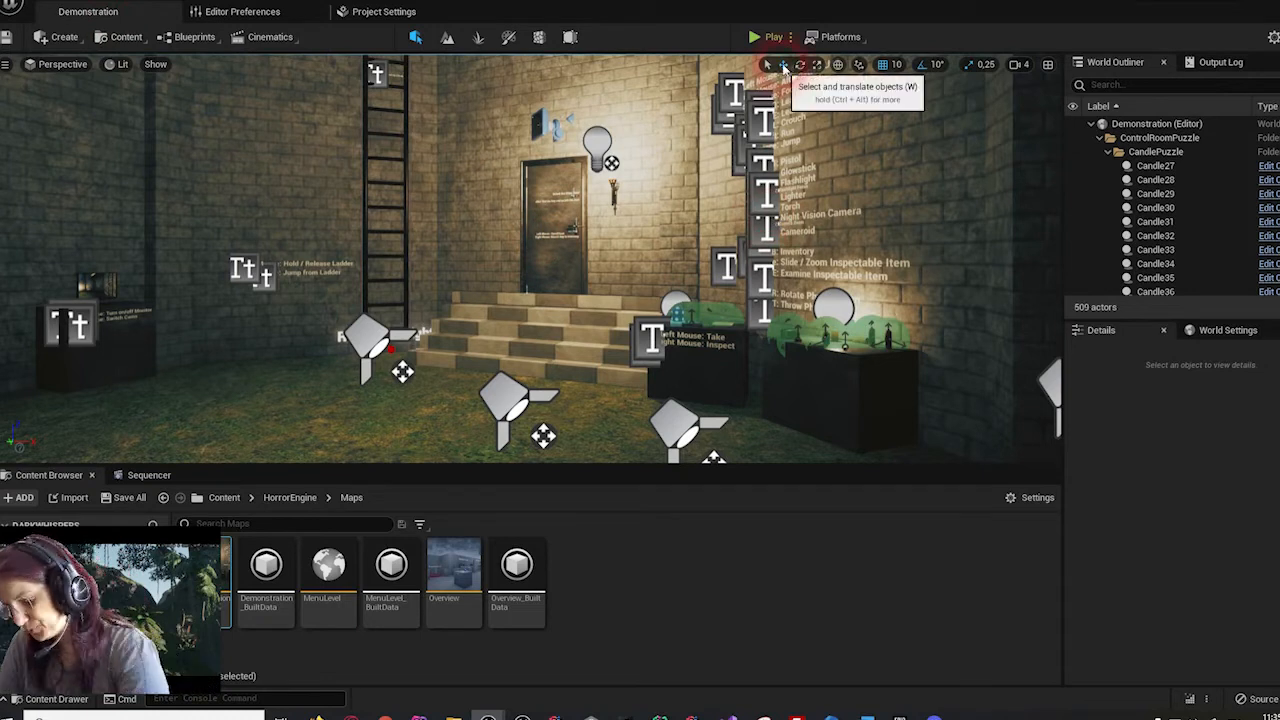
click(1203, 336)
click(1188, 466)
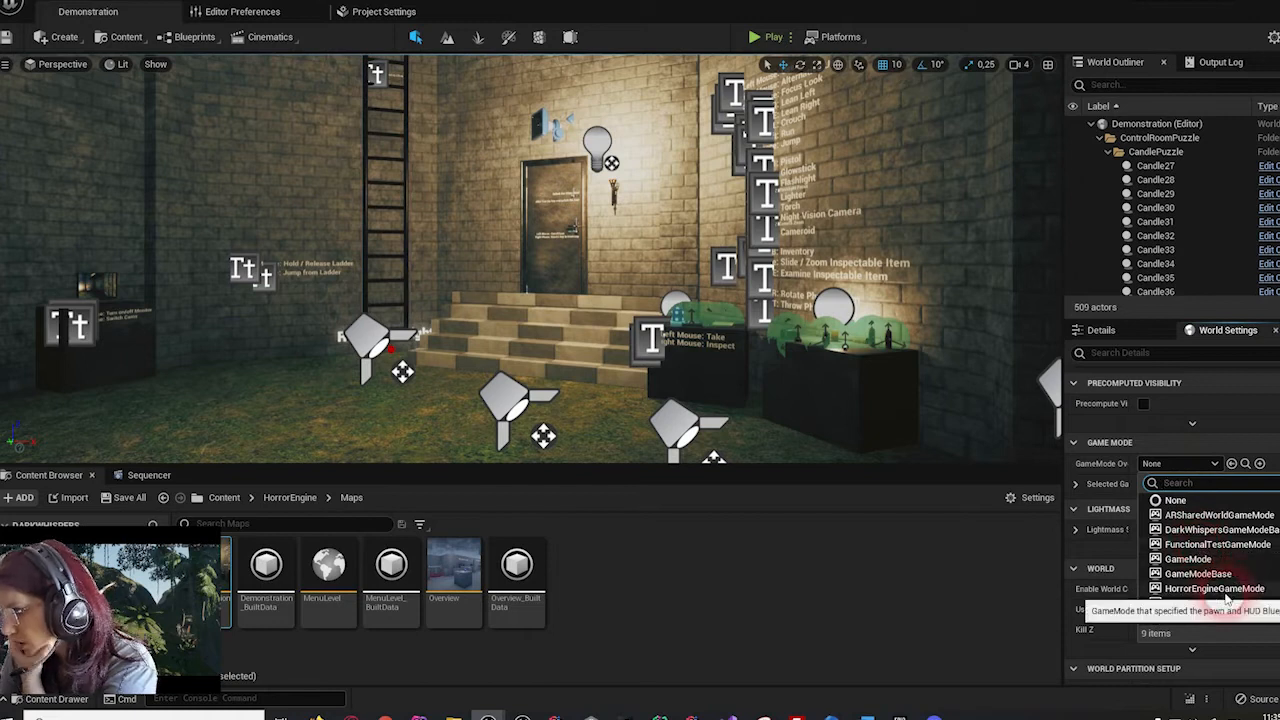
click(1226, 590)
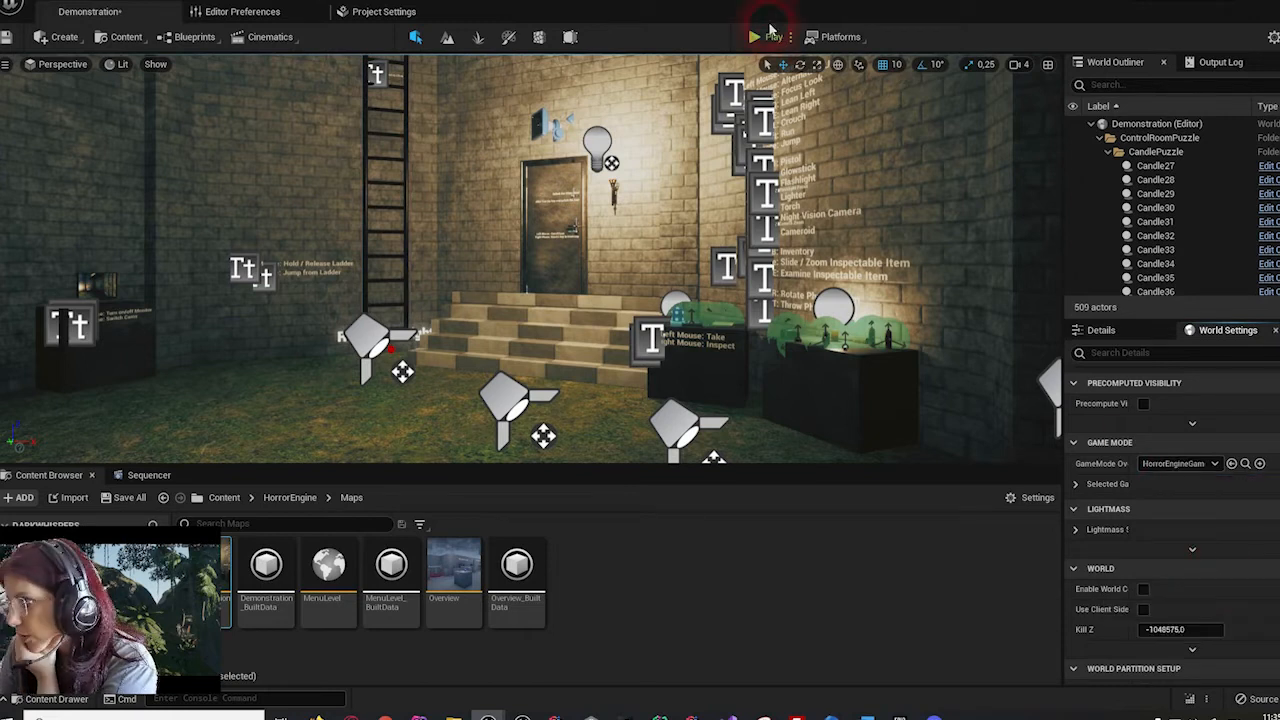
- Play-test the Demonstration level with the overridden game mode, and reset its GameMode Override to None
click(764, 46)
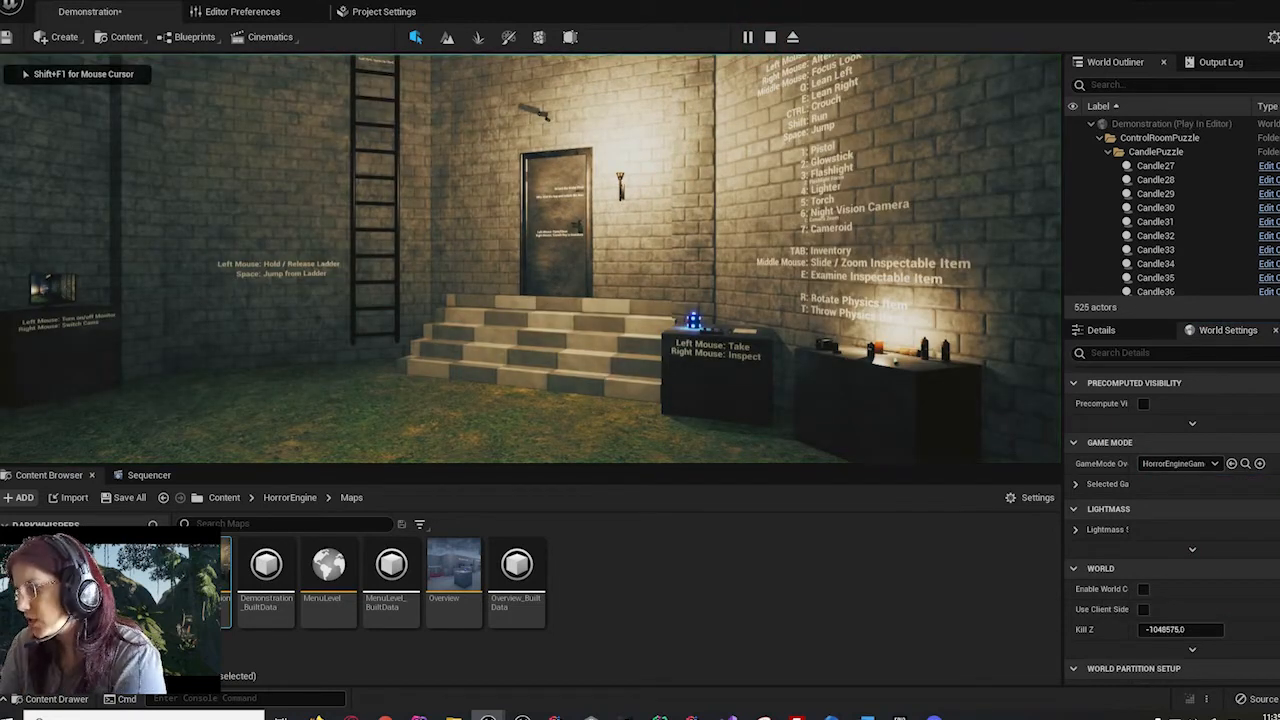
key(Left)
key(Down)
key(Left)
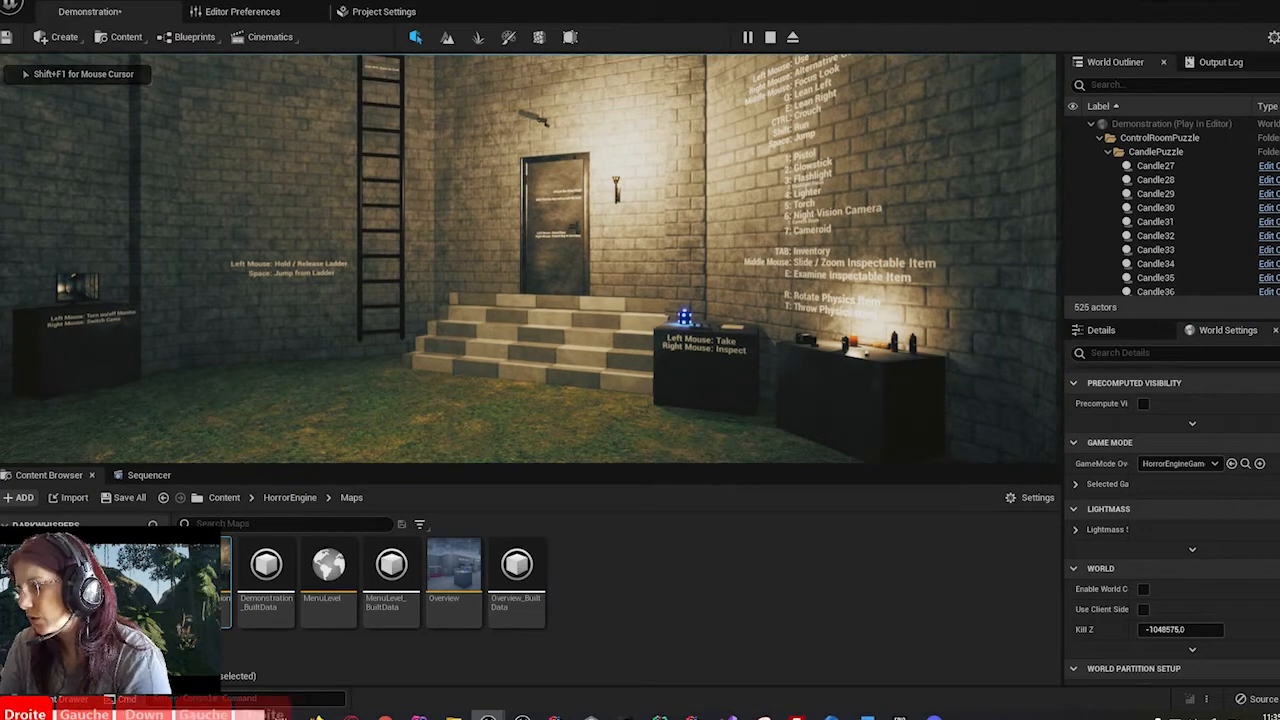
key(Escape)
click(1160, 467)
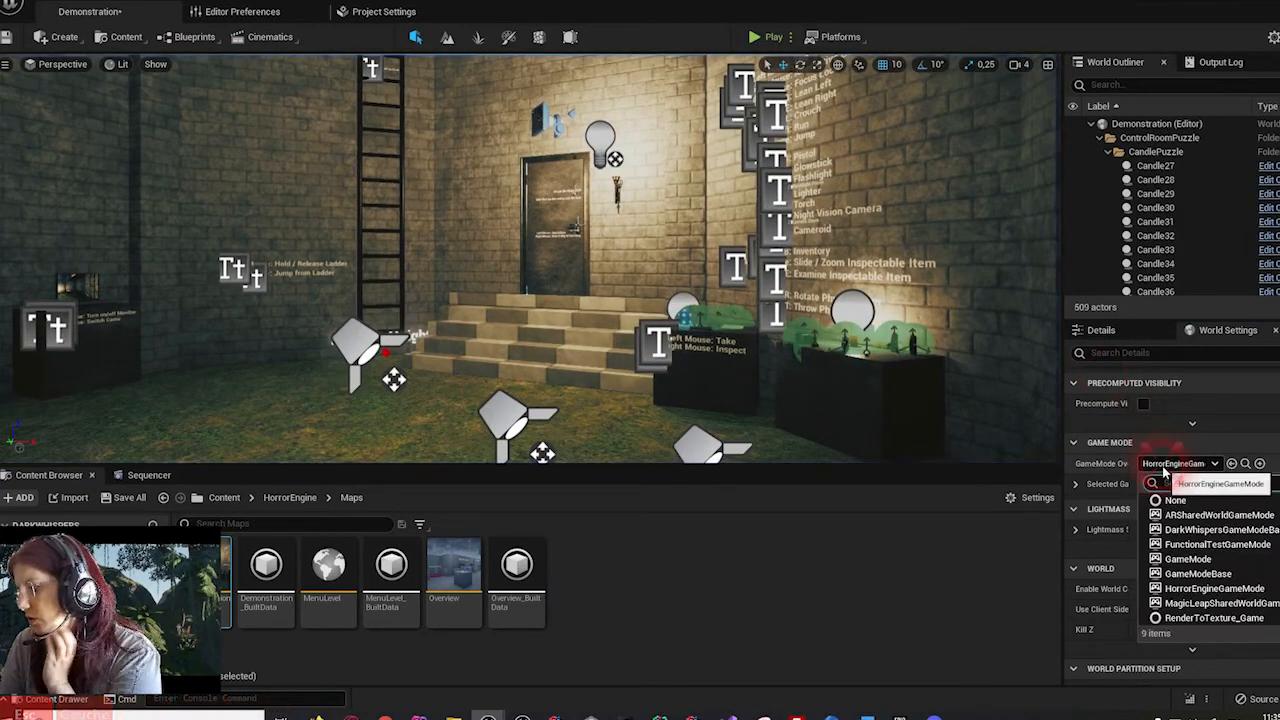
click(1176, 501)
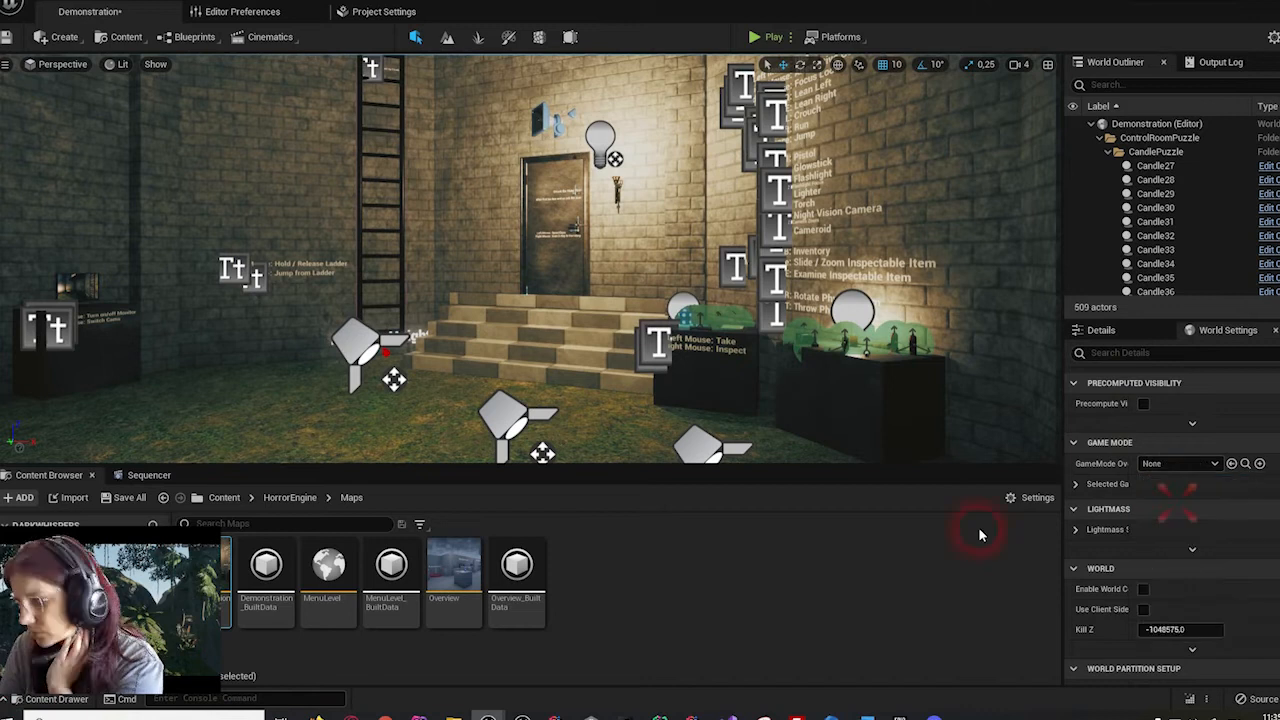
- Close the HorrorEngine project's editor and enlarge the DarkWhispers editor window
click(1277, 2)
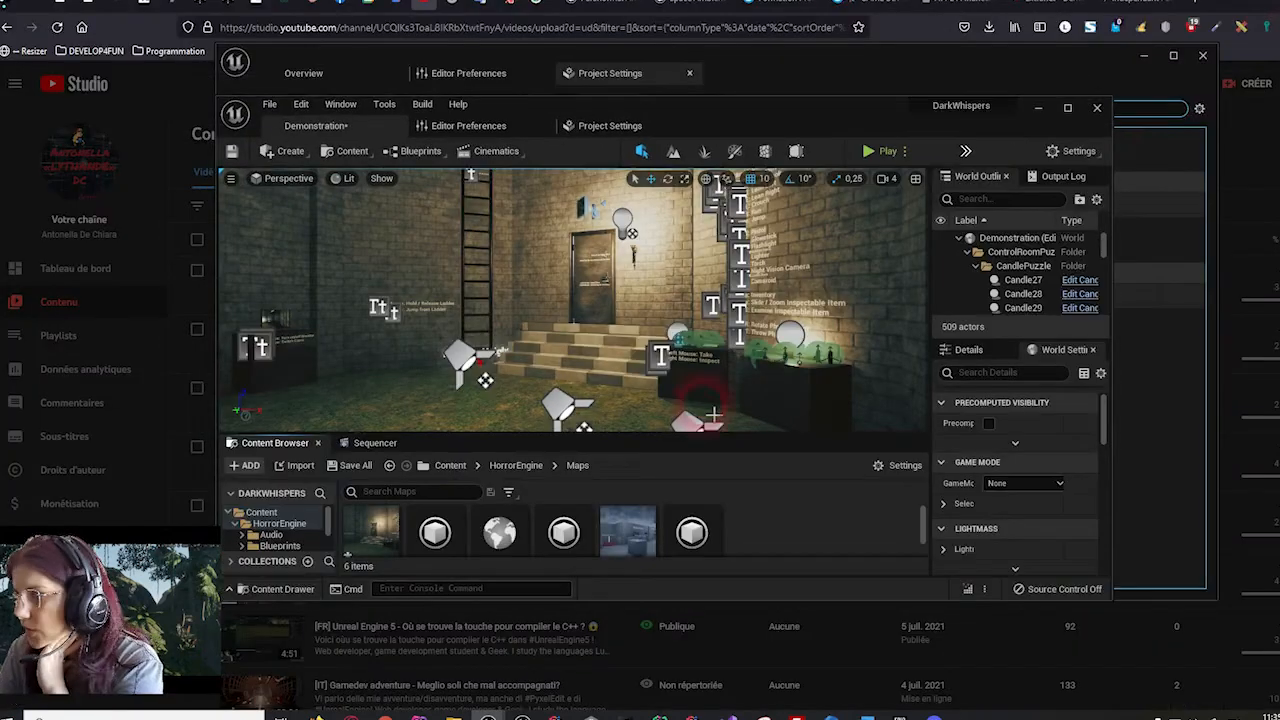
scroll(400, 530, down, 1)
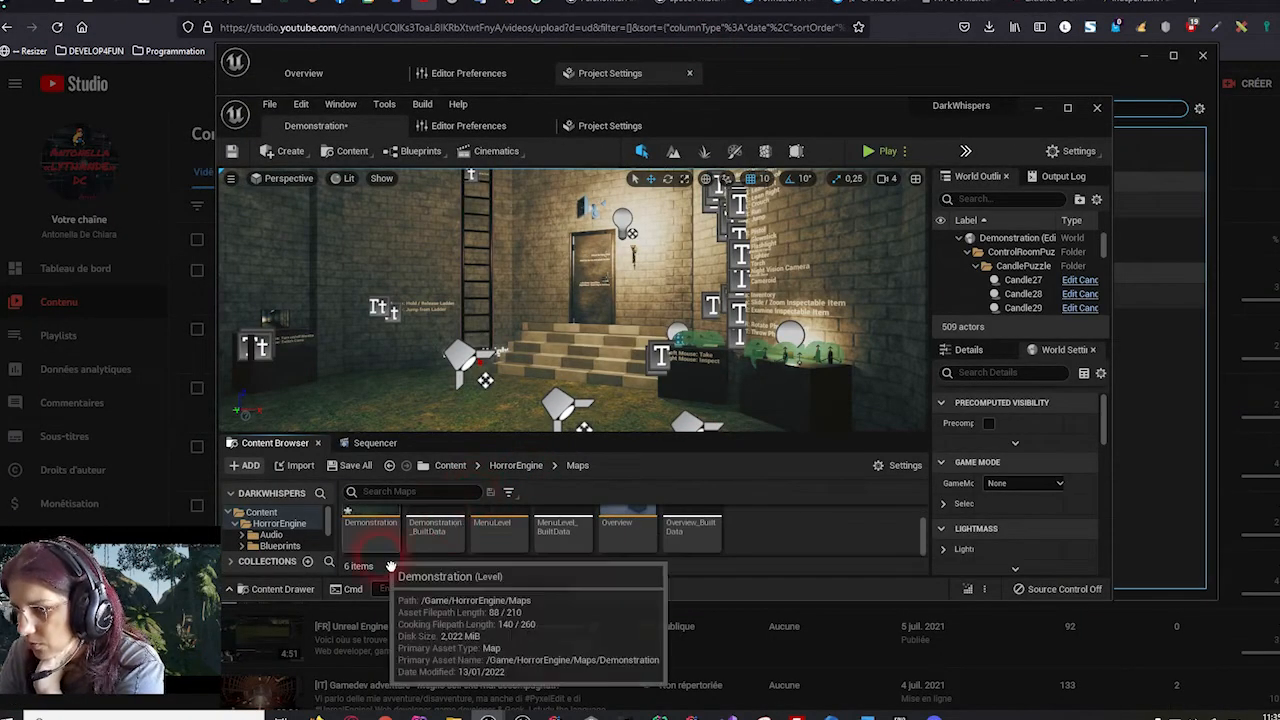
click(975, 152)
click(1120, 114)
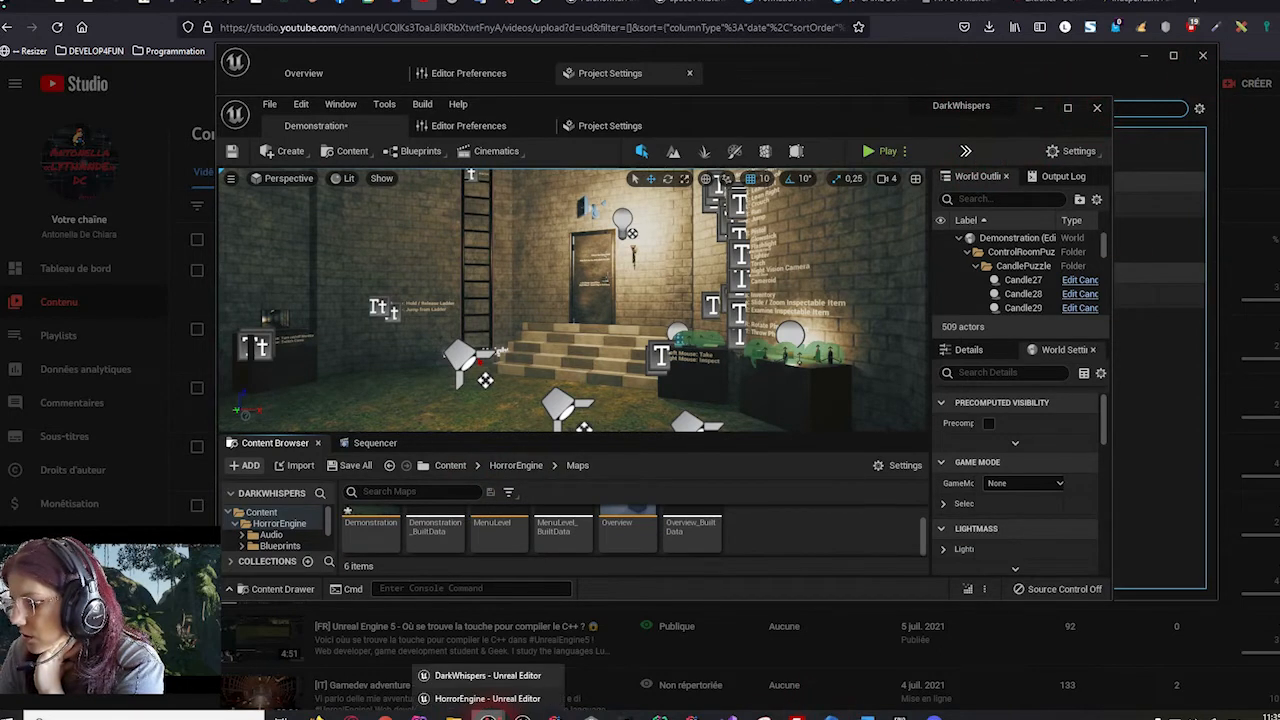
click(513, 697)
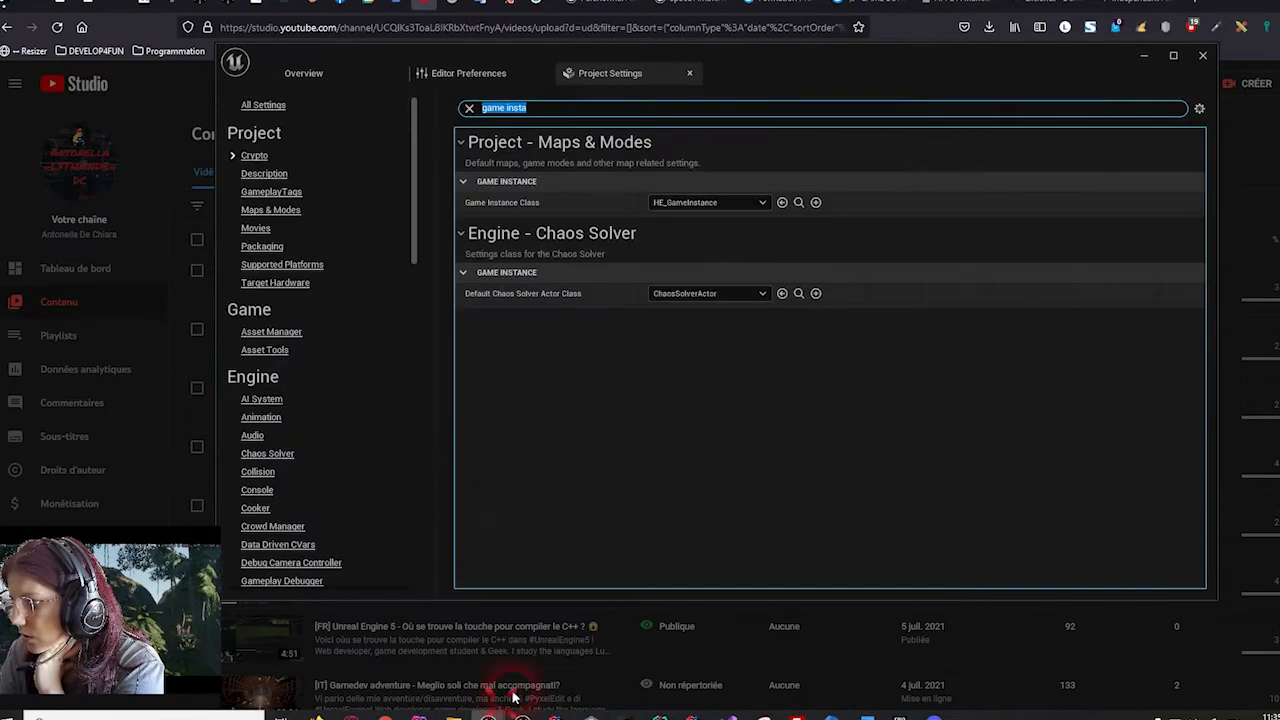
click(1203, 55)
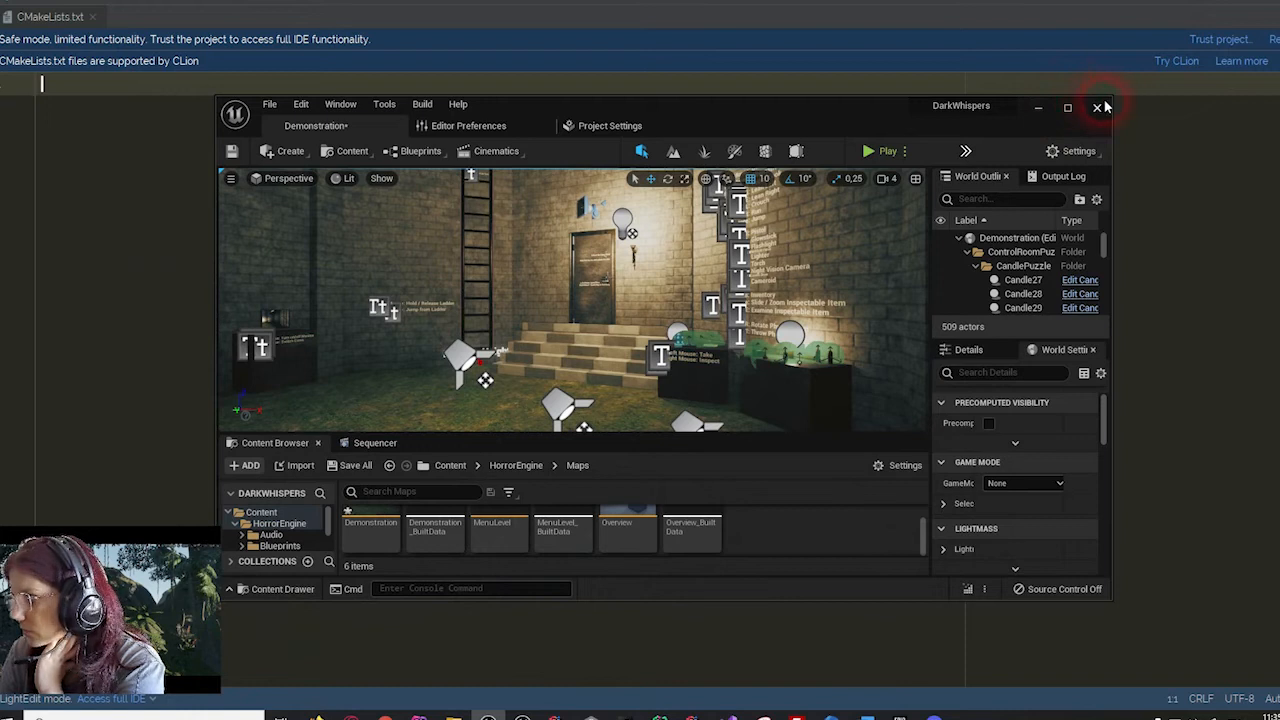
drag(1120, 100, 1279, 0)
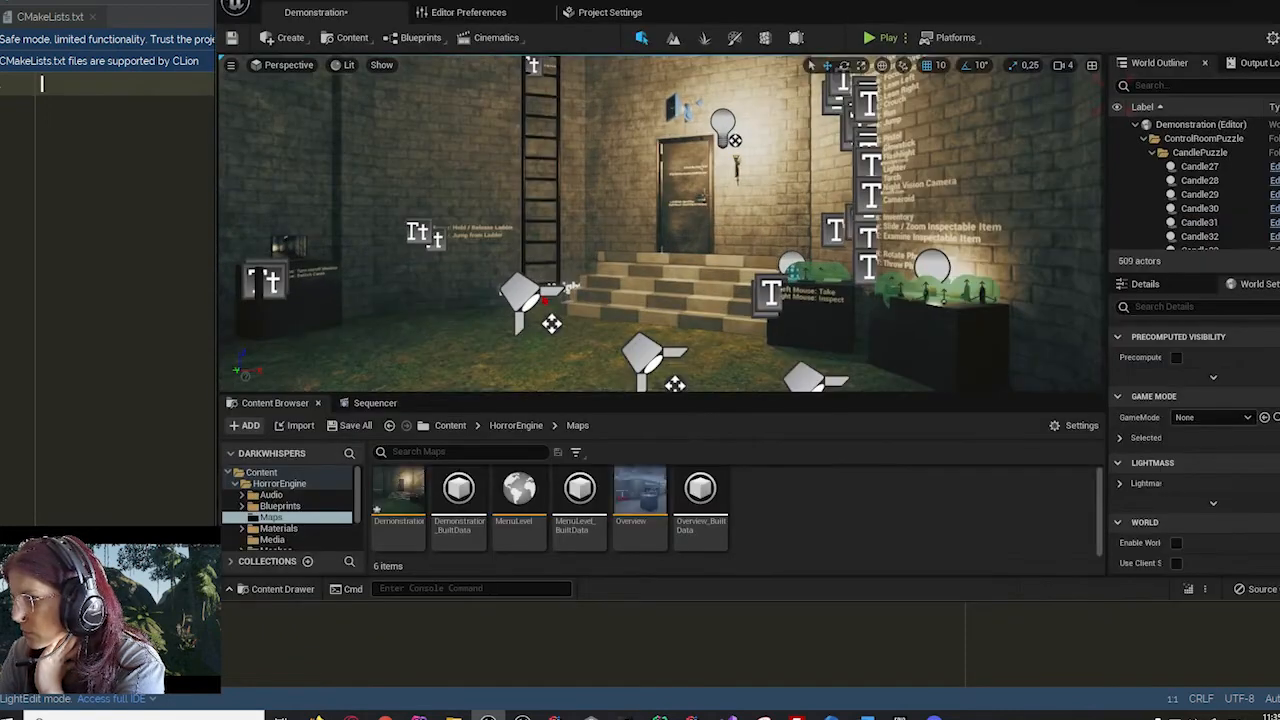
- Open the HorrorEngineCharacter blueprint from HorrorEngine/Blueprints/Core and dock its window among the main editor's tabs
click(579, 229)
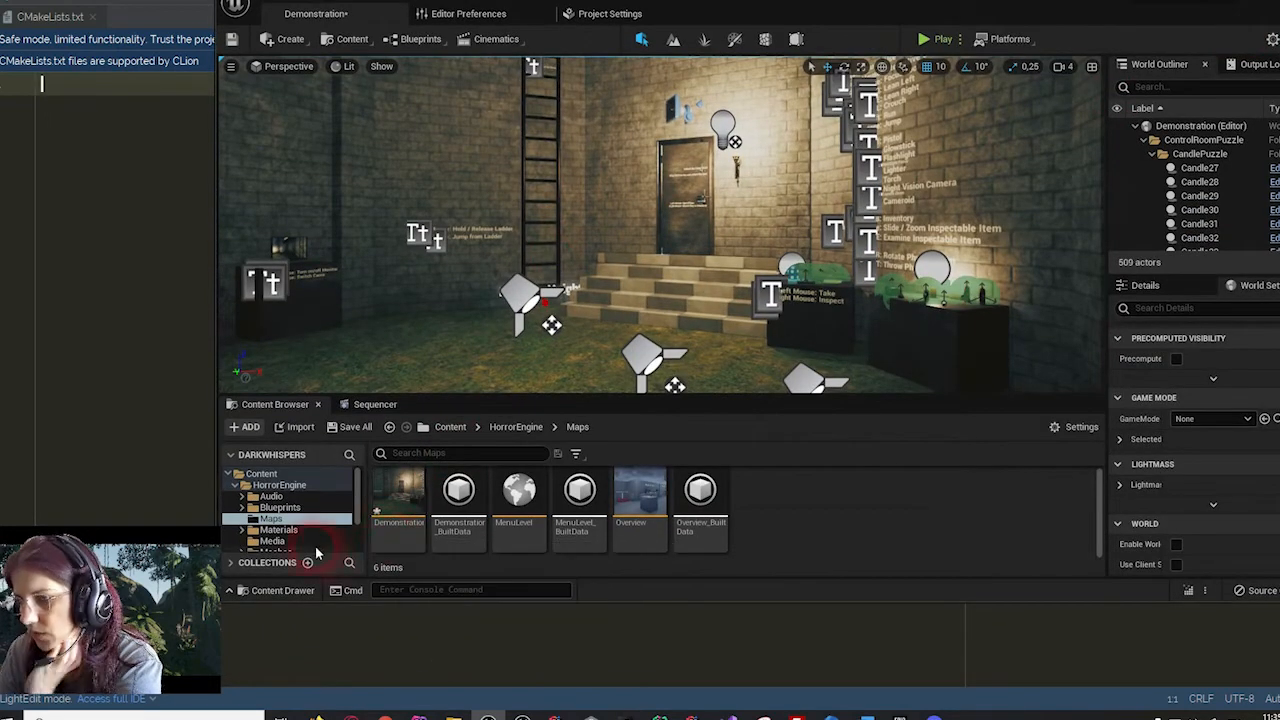
click(279, 507)
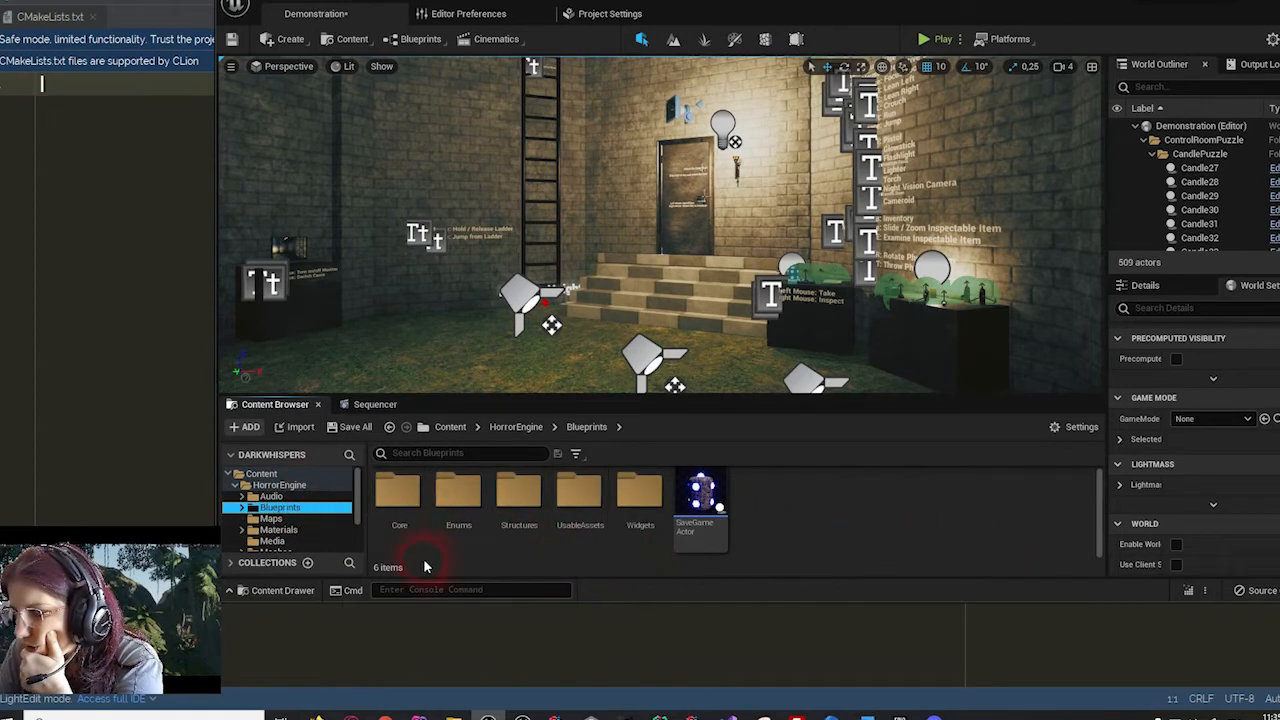
click(398, 492)
scroll(284, 521, down, 2)
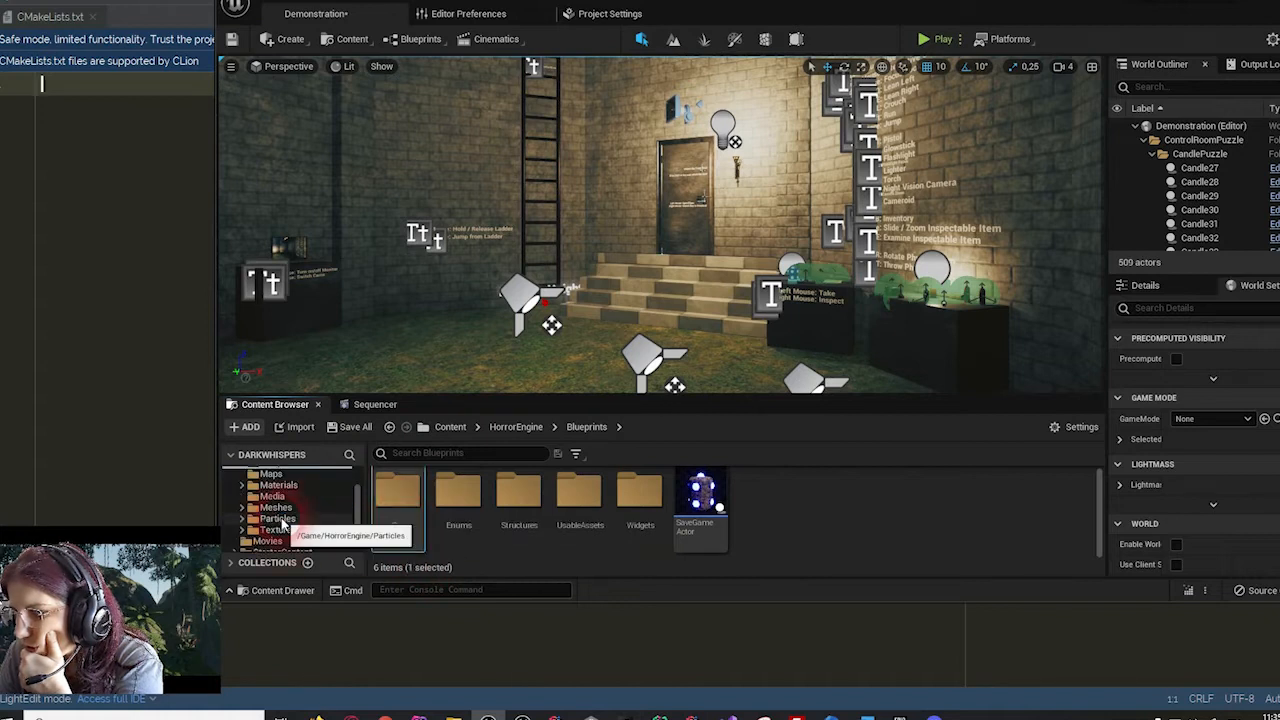
scroll(284, 521, up, 2)
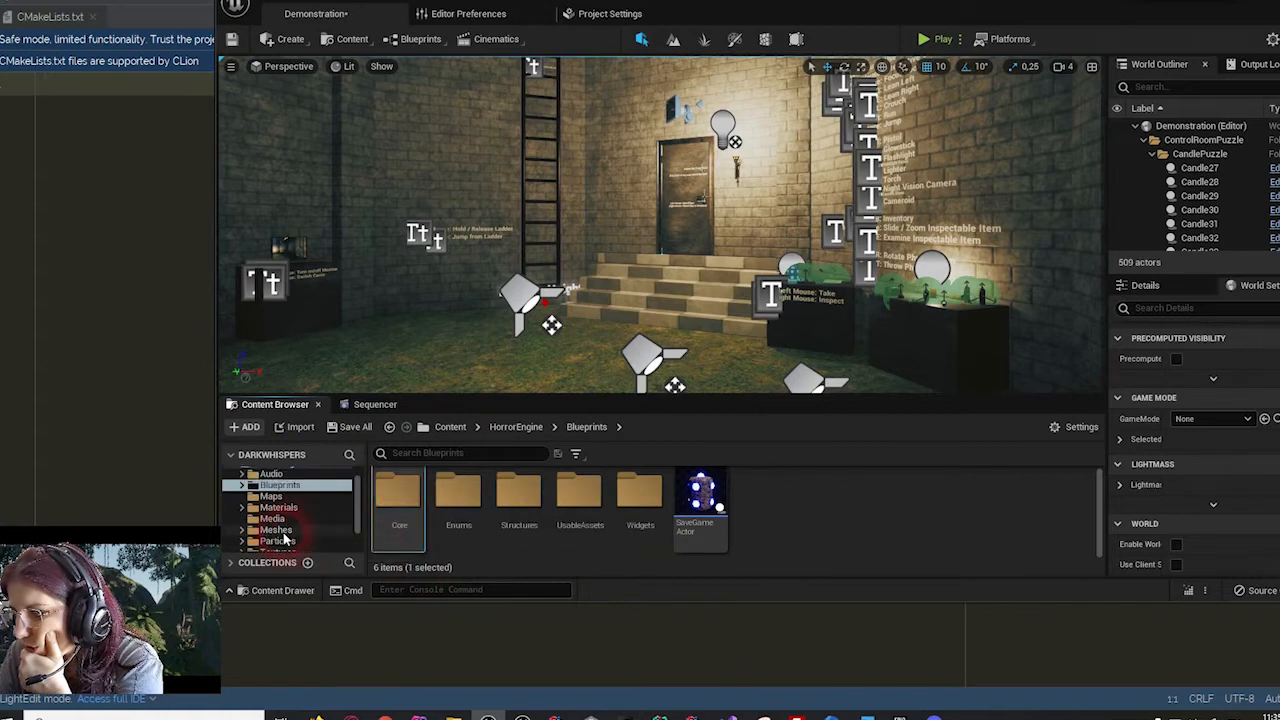
double_click(387, 509)
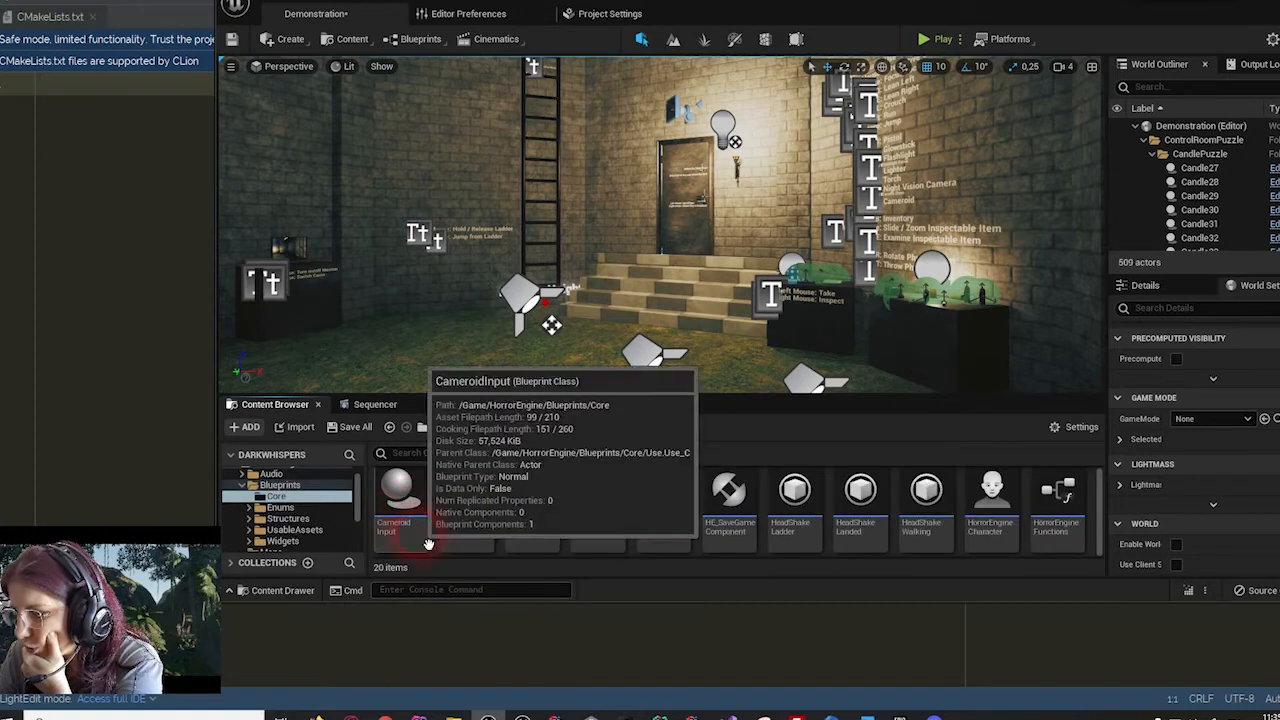
double_click(998, 503)
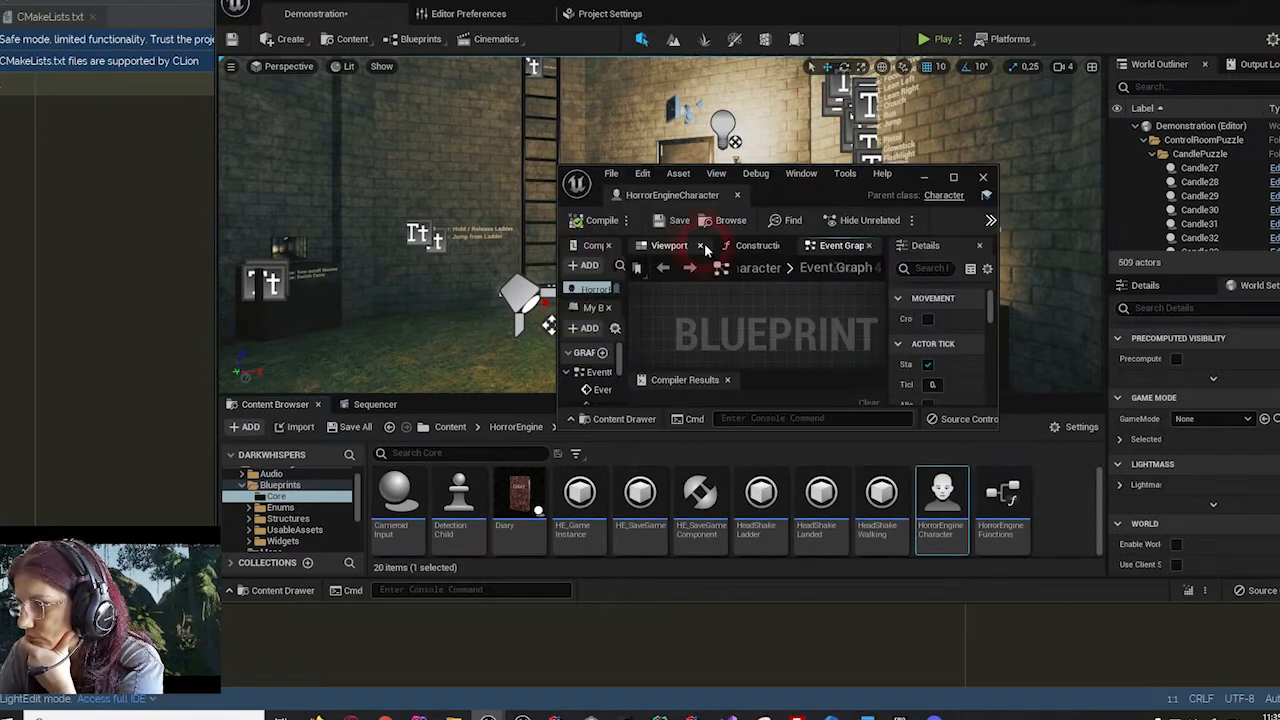
drag(700, 195, 724, 18)
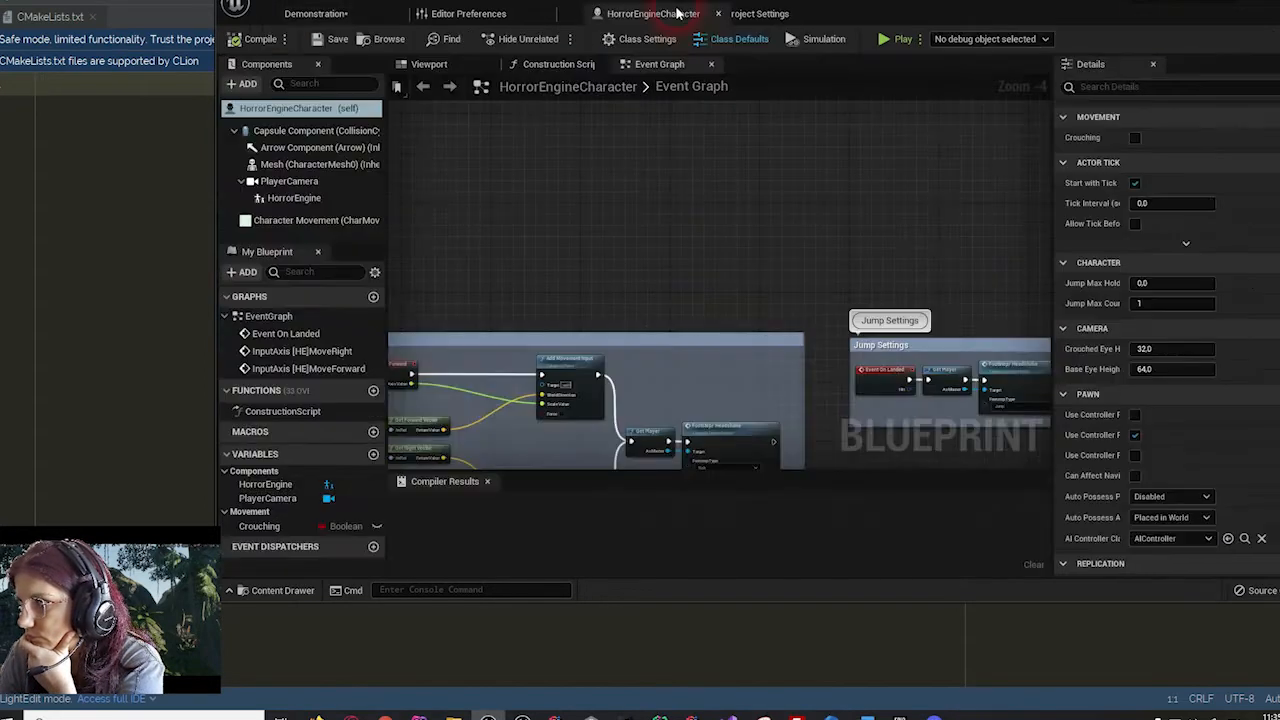
- Inspect the Movement section of the character's Event Graph, and save the Demonstration level
scroll(688, 452, down, 5)
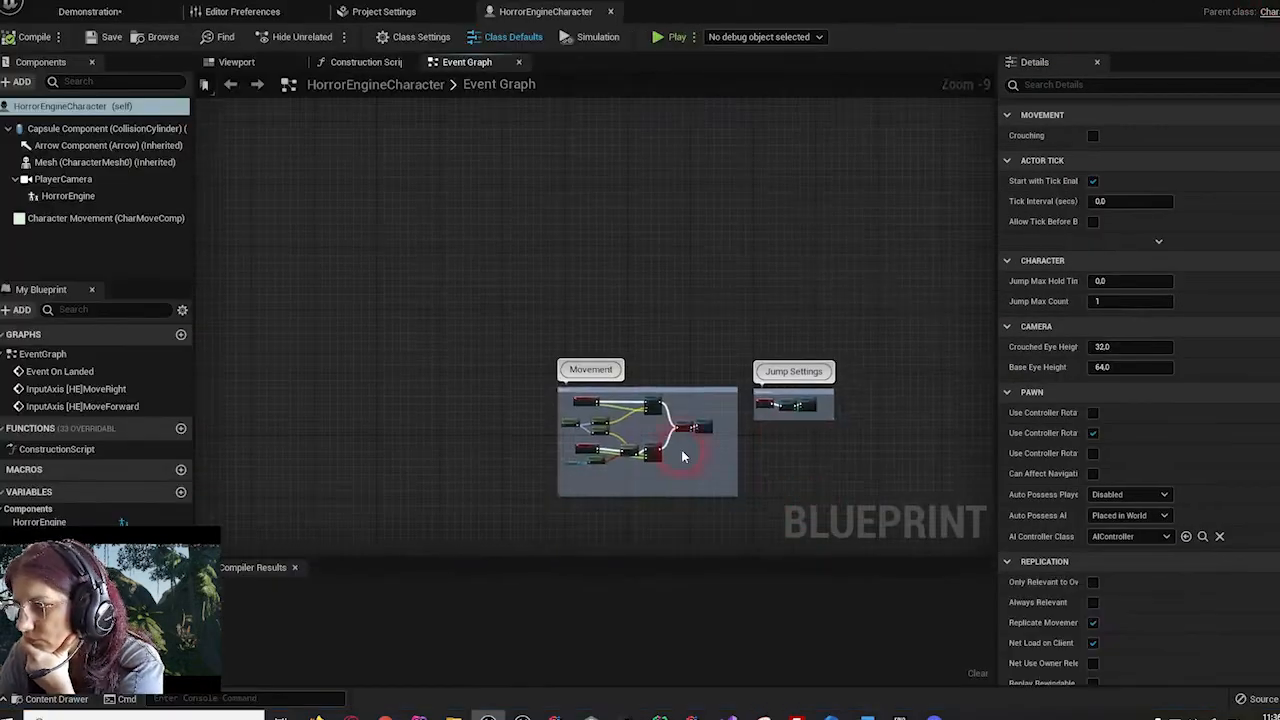
scroll(683, 454, up, 5)
click(588, 402)
click(95, 13)
key(ctrl+s)
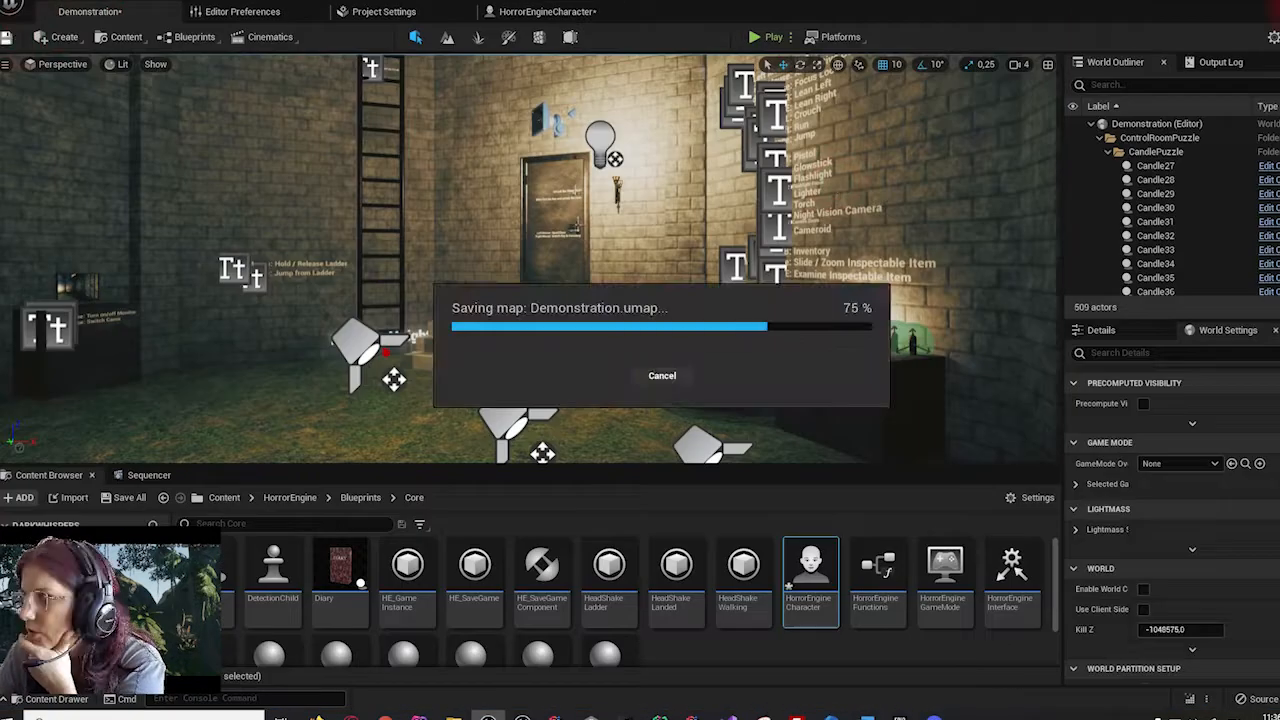
- Try to force-delete the StarterContent folder with all its assets from the DarkWhispers project
scroll(289, 544, down, 5)
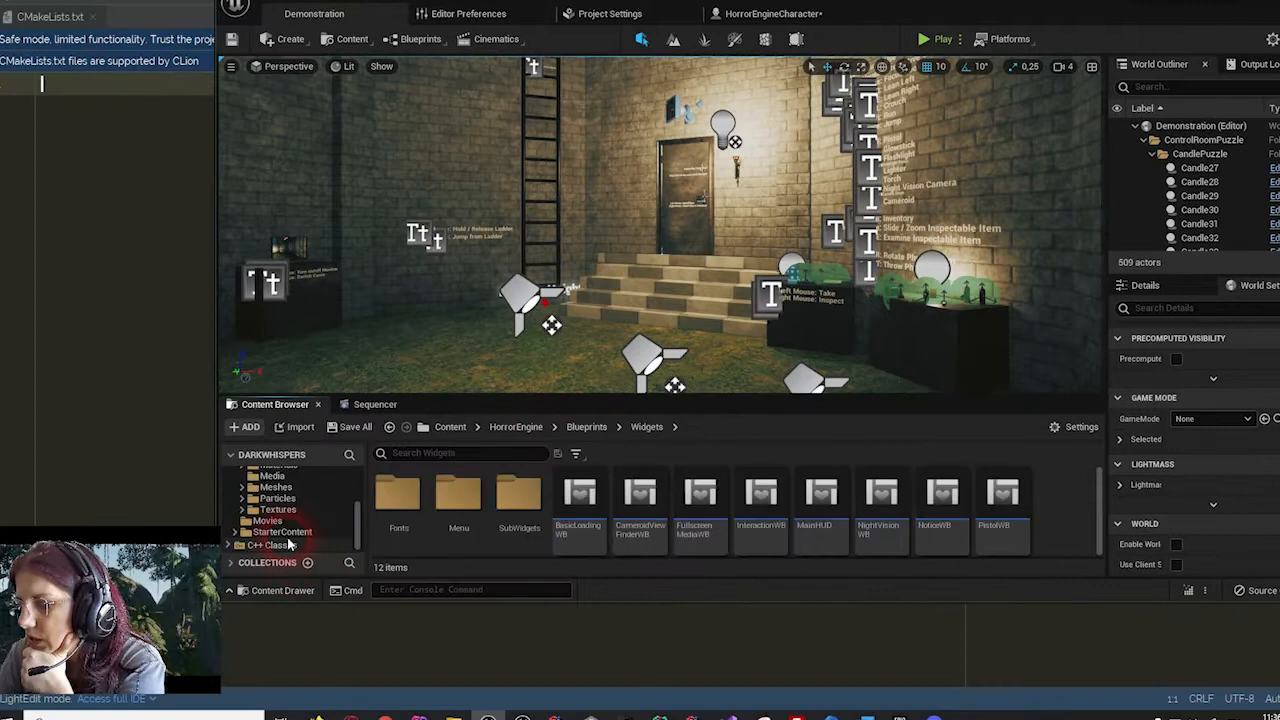
right_click(282, 533)
click(342, 385)
click(380, 415)
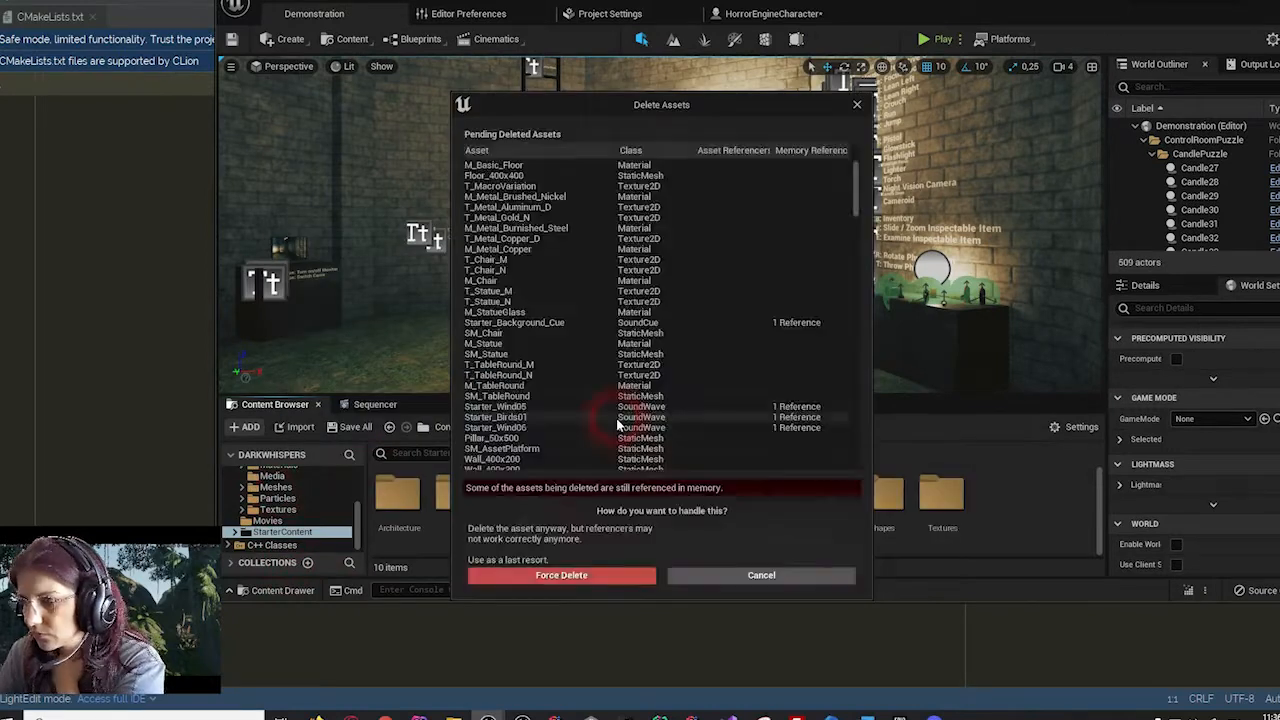
click(611, 567)
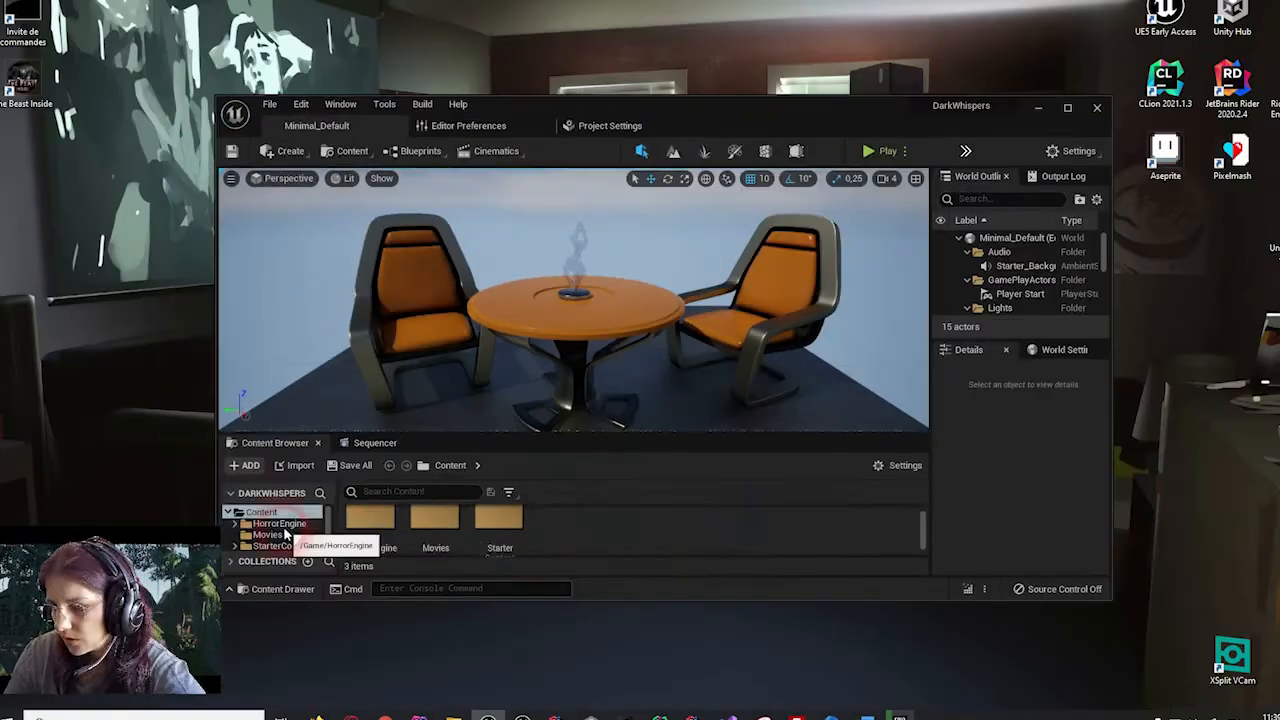
- Open MenuLevel from the HorrorEngine Maps folder, play-test it despite the blueprint compilation errors, and stop the session
click(270, 531)
click(868, 151)
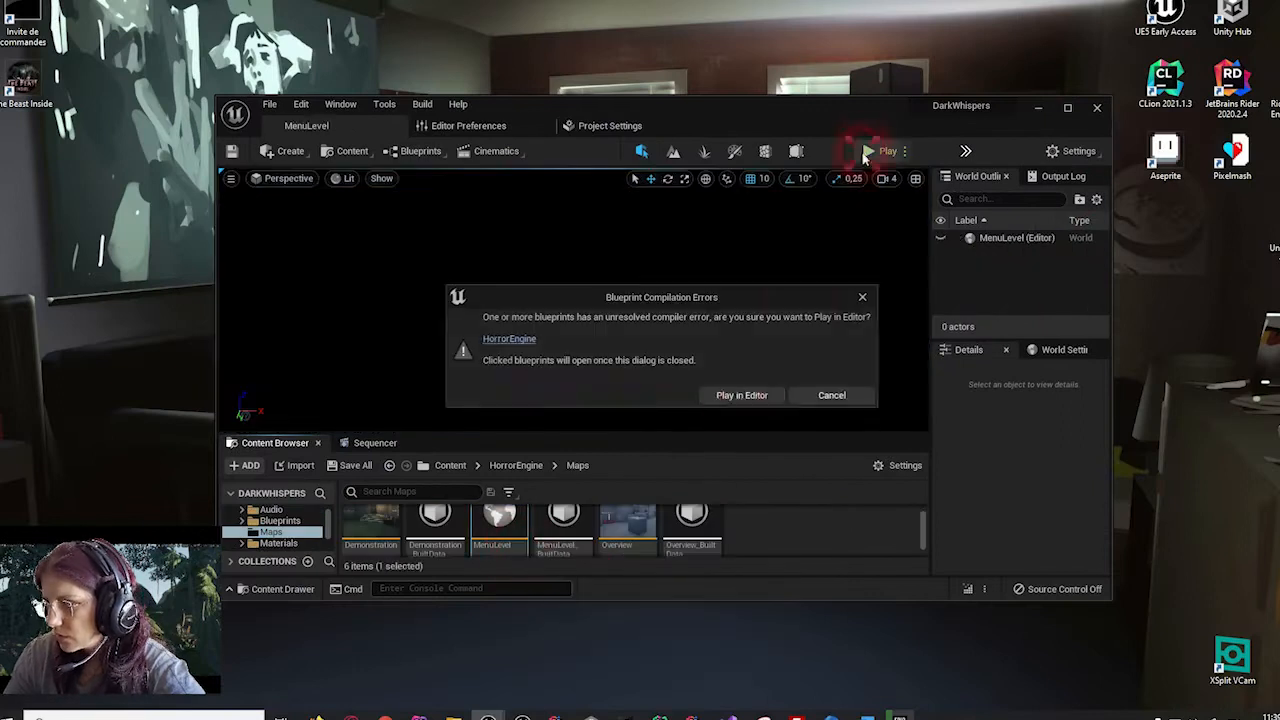
click(779, 395)
key(Escape)
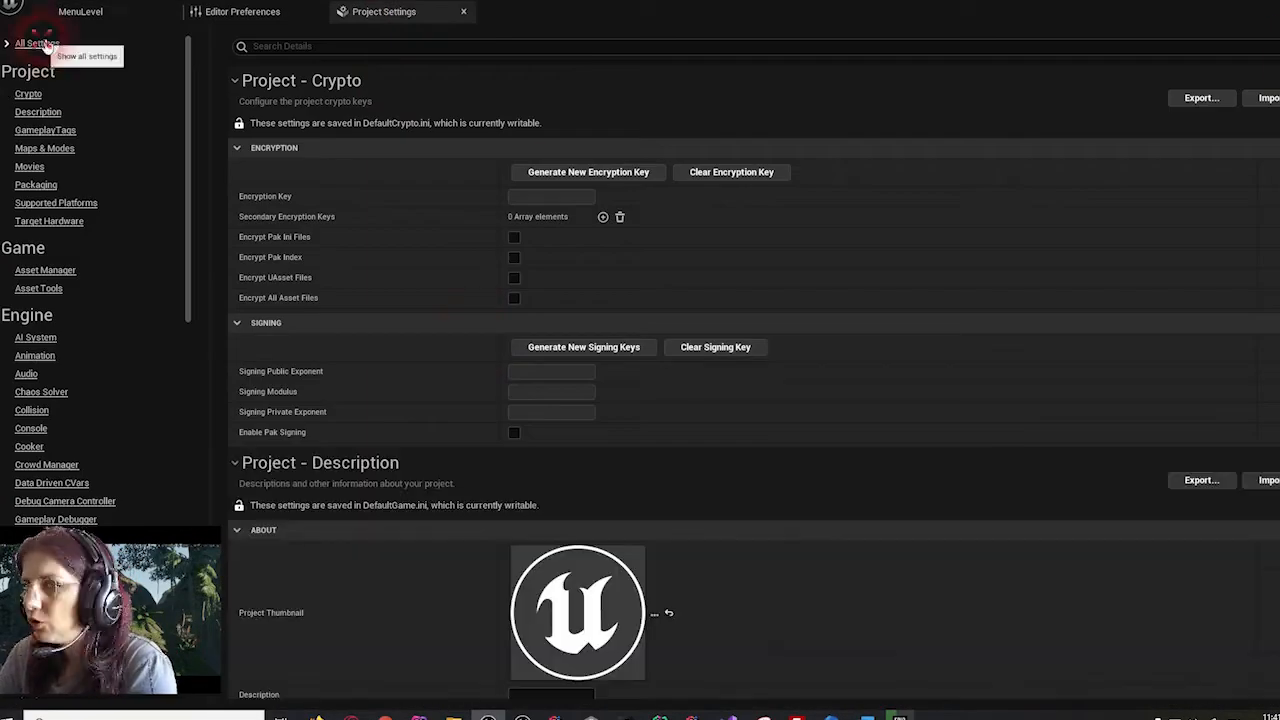
- Look through the Description and Packaging sections of the DarkWhispers project settings
click(1201, 97)
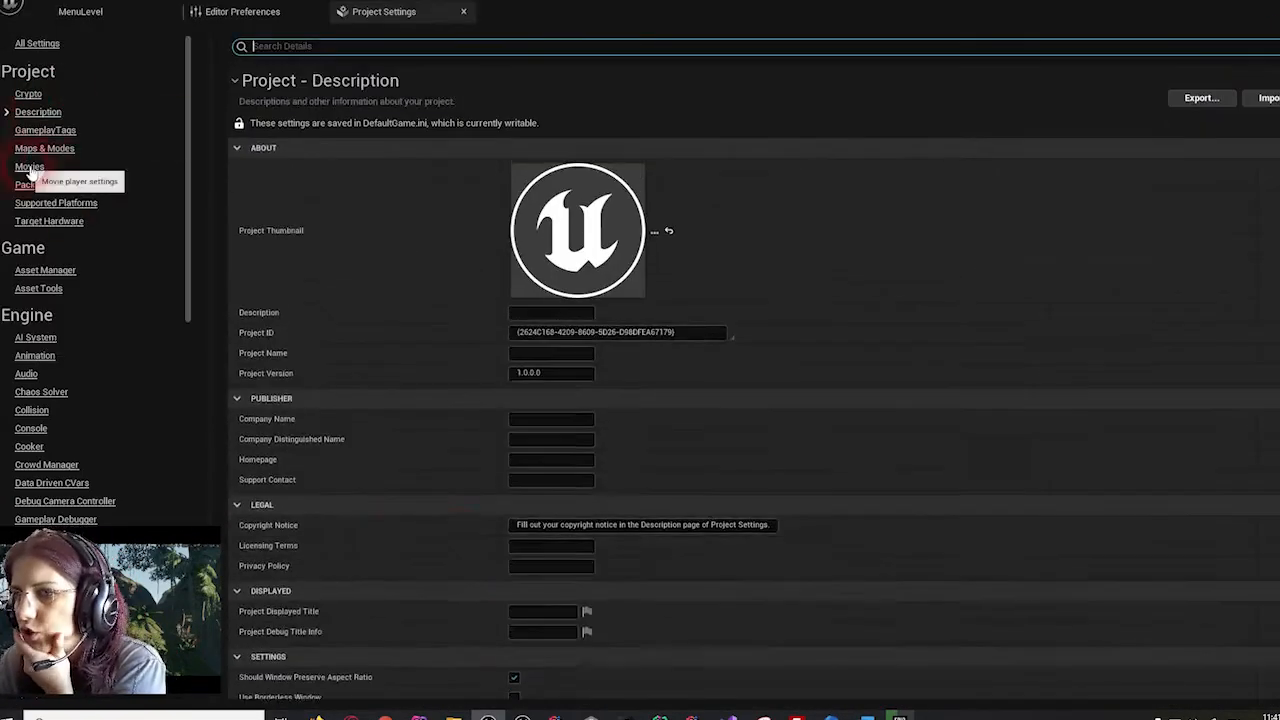
click(35, 181)
scroll(161, 43, down, 5)
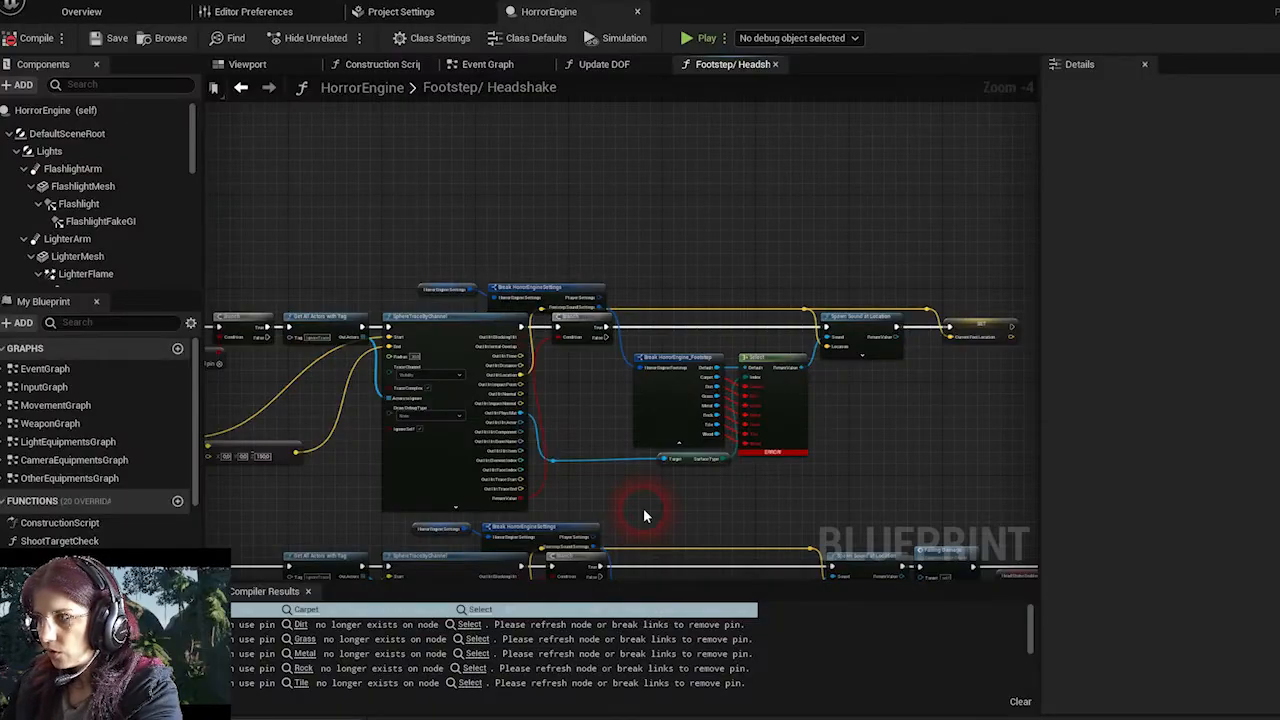
- Examine the erroneous Select nodes in the HorrorEngine blueprint's Footstep/Headshake function, and return to the Overview level
right_drag(643, 509, 844, 486)
scroll(504, 404, down, 2)
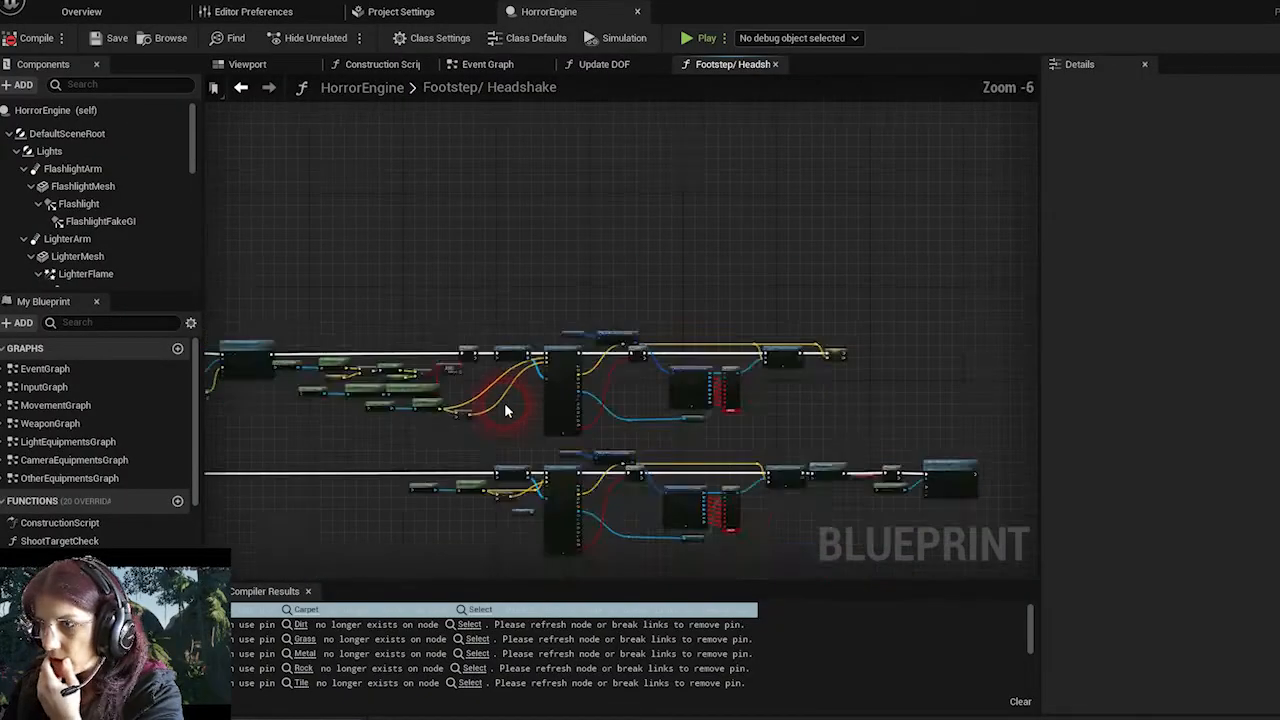
scroll(505, 410, up, 2)
right_drag(554, 487, 381, 421)
scroll(409, 443, down, 2)
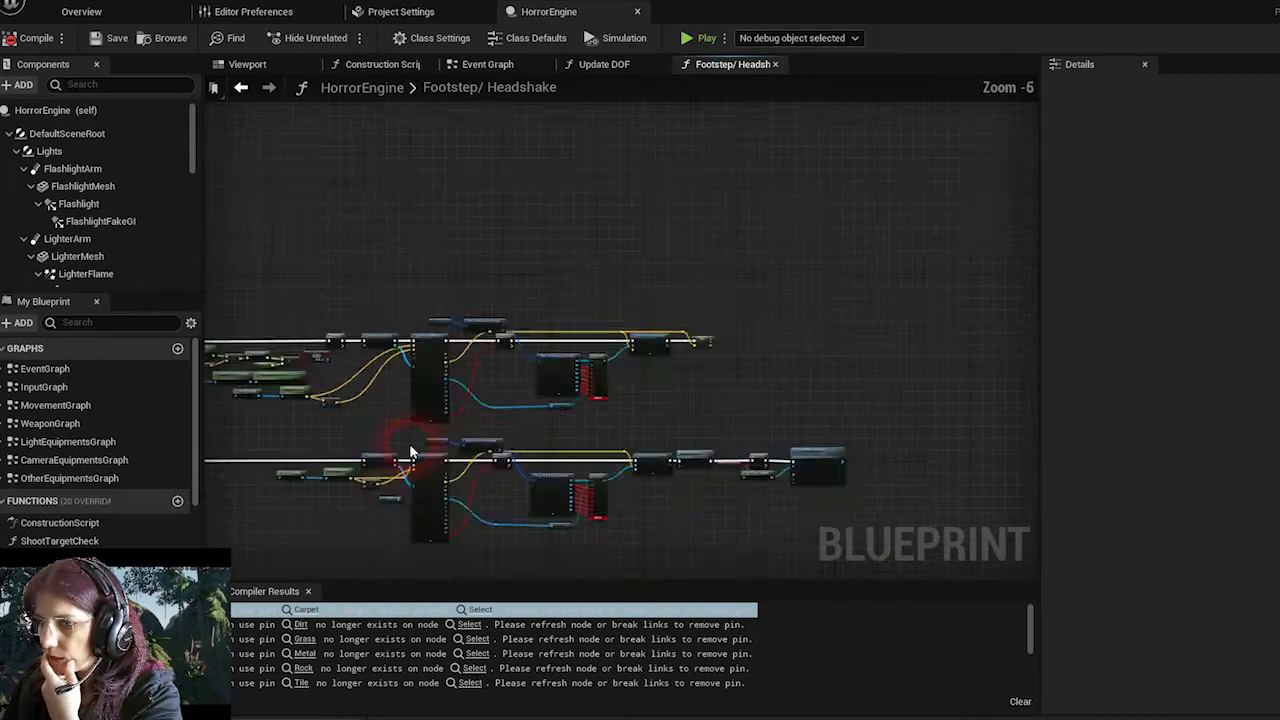
scroll(409, 443, up, 3)
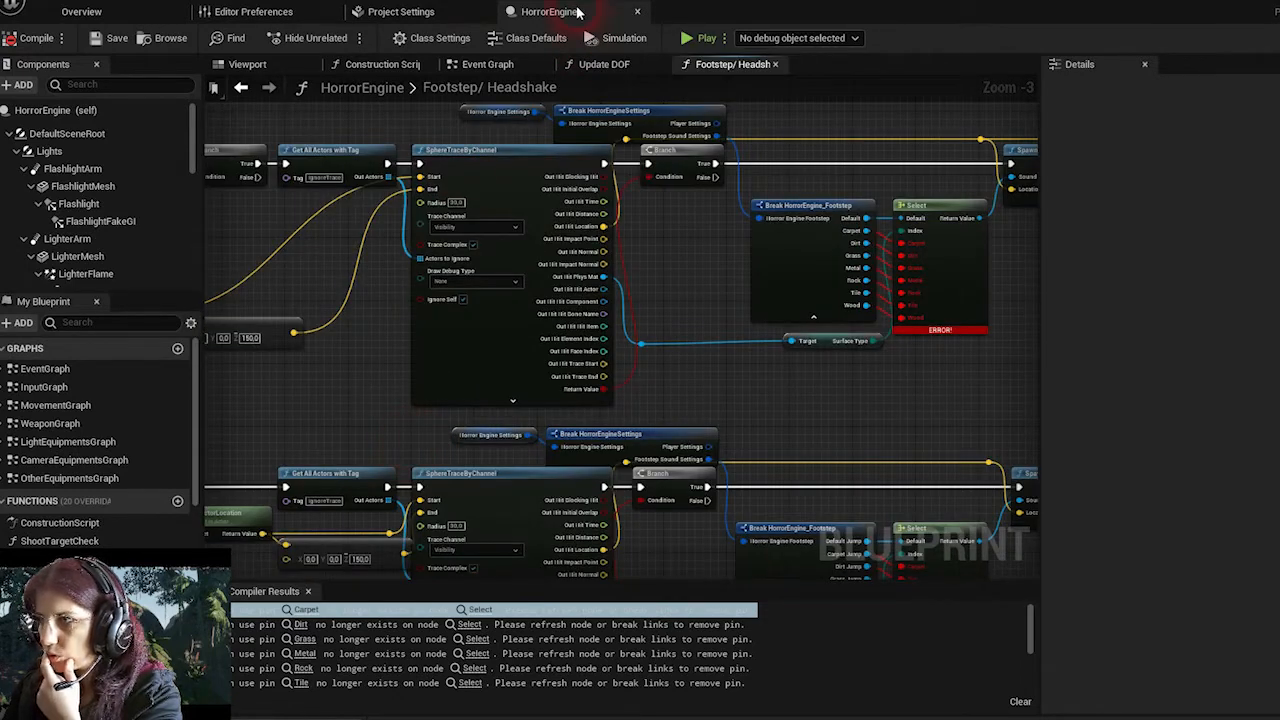
click(110, 11)
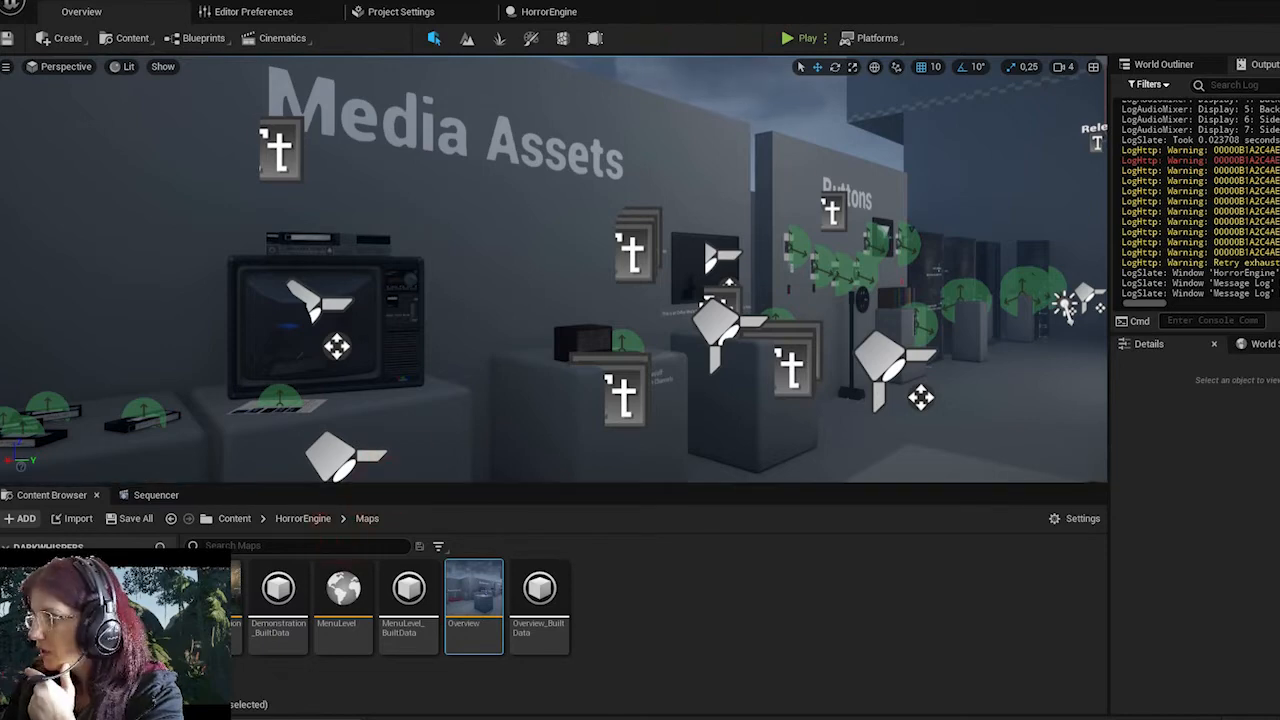
- Shrink the DarkWhispers editor window and show its HorrorEngine content folder in File Explorer
key(super+Down)
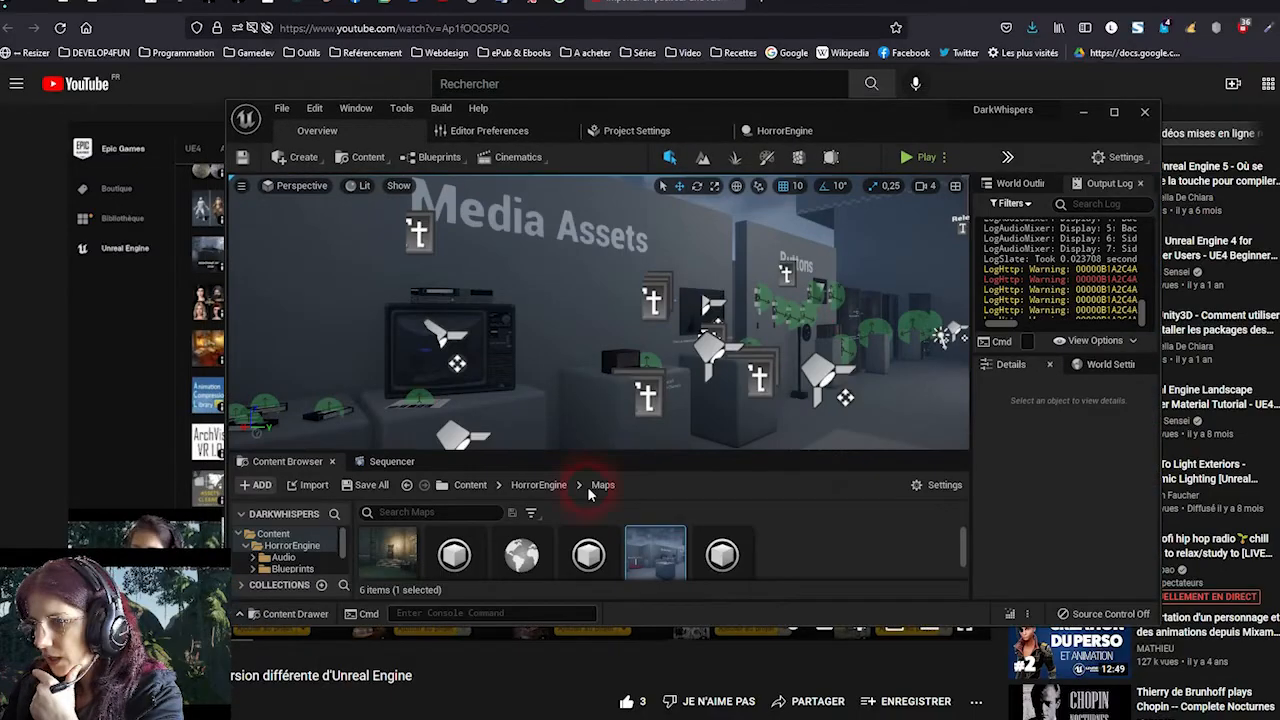
right_click(290, 546)
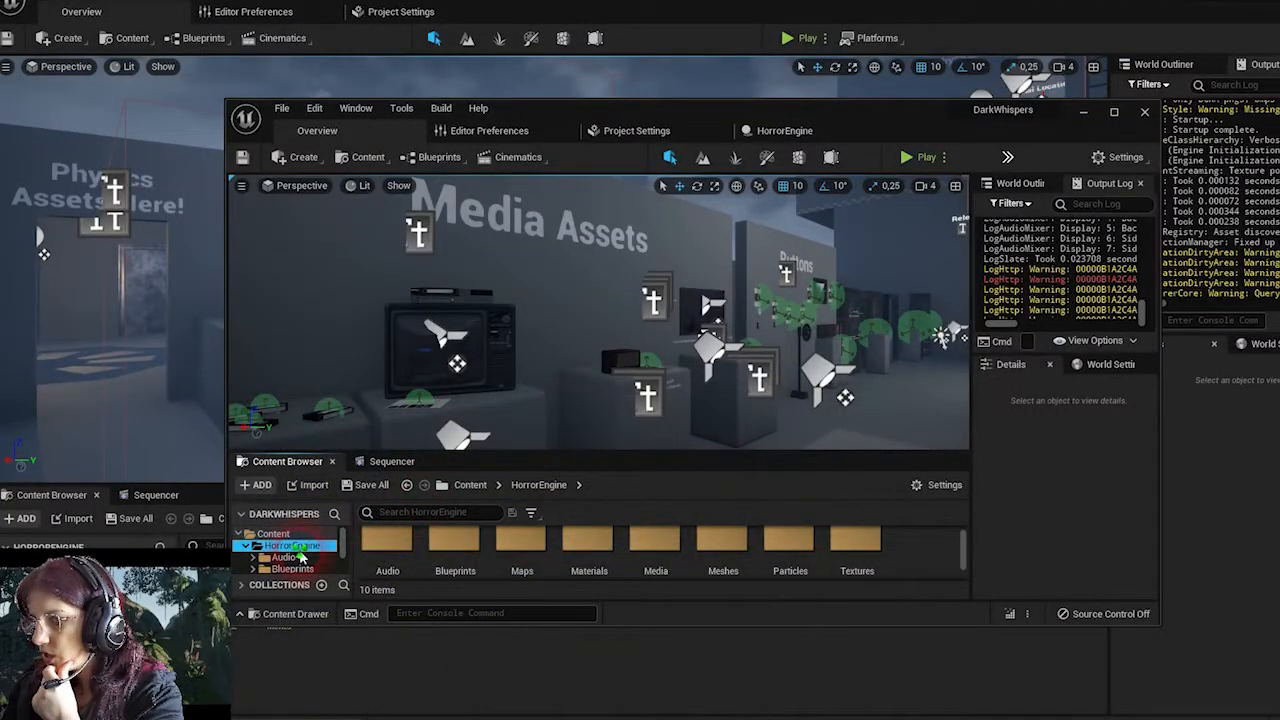
right_click(297, 550)
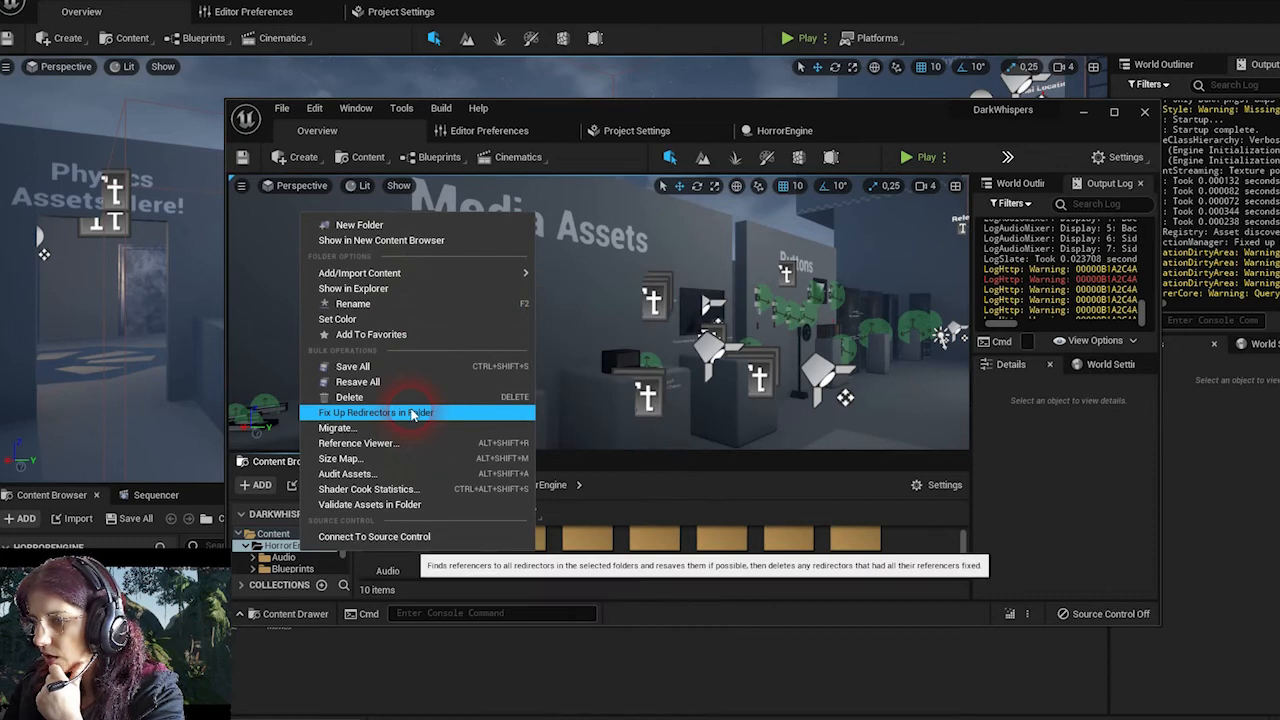
click(425, 289)
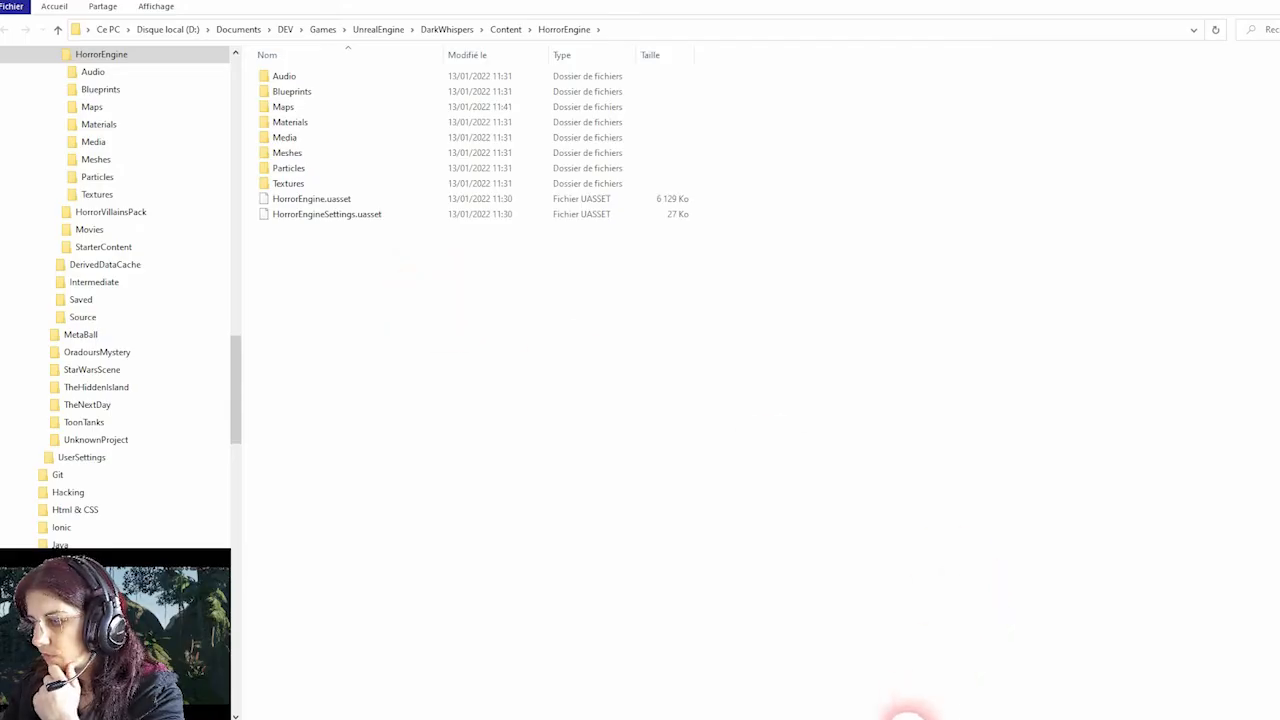
- Close the DarkWhispers editor and go up to the project's Content folder in File Explorer
click(534, 697)
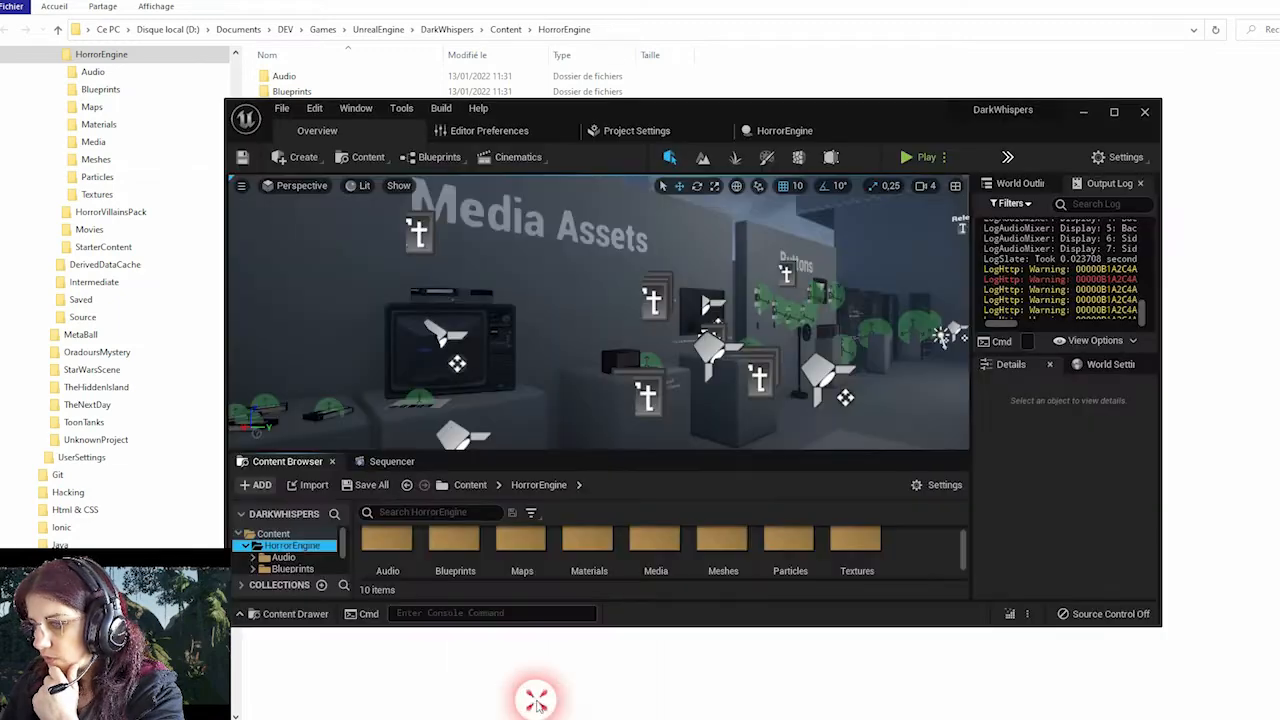
click(1146, 113)
click(507, 30)
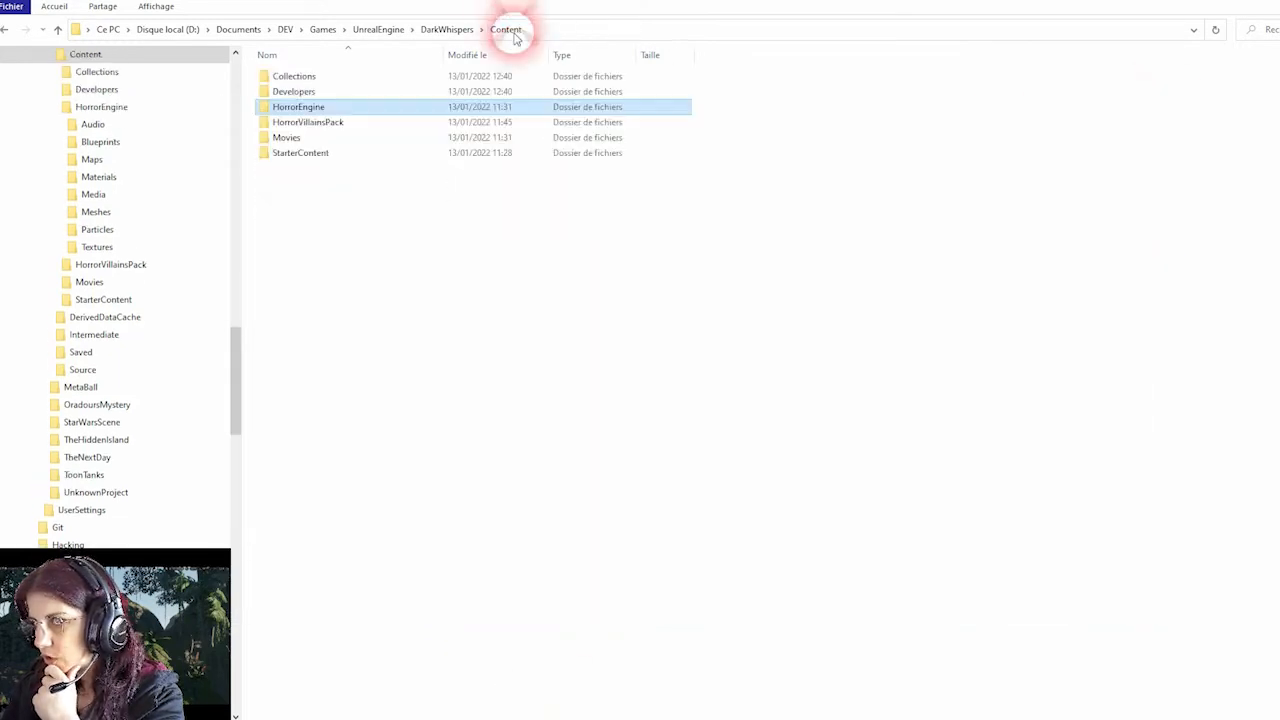
click(483, 410)
- Switch to the HorrorEngine project's editor and check the folder operations available for its Movies folder
click(528, 716)
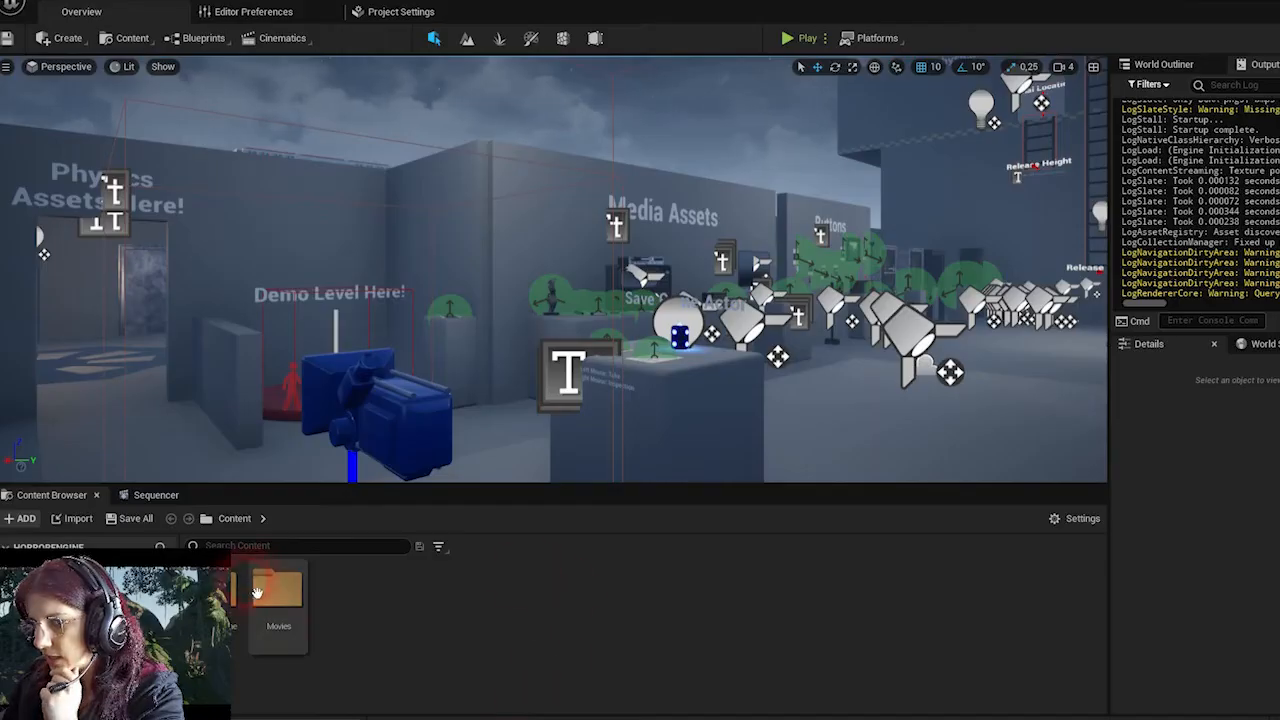
right_click(282, 605)
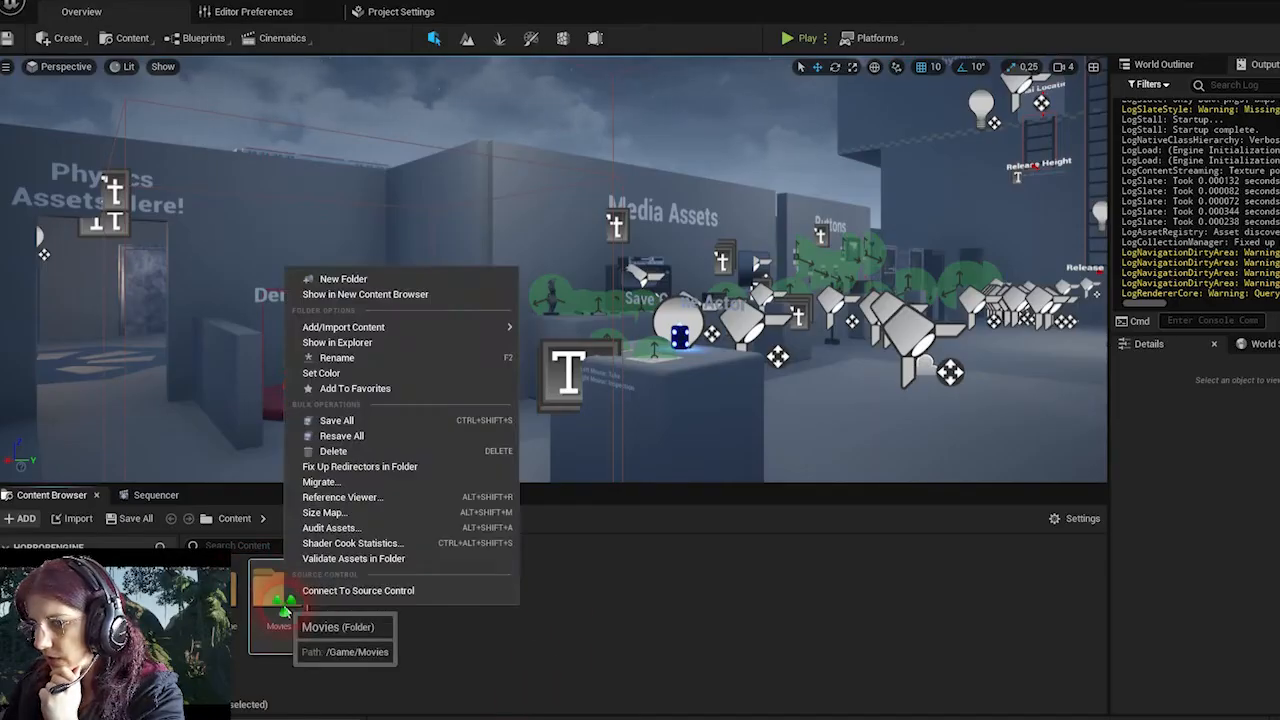
click(340, 279)
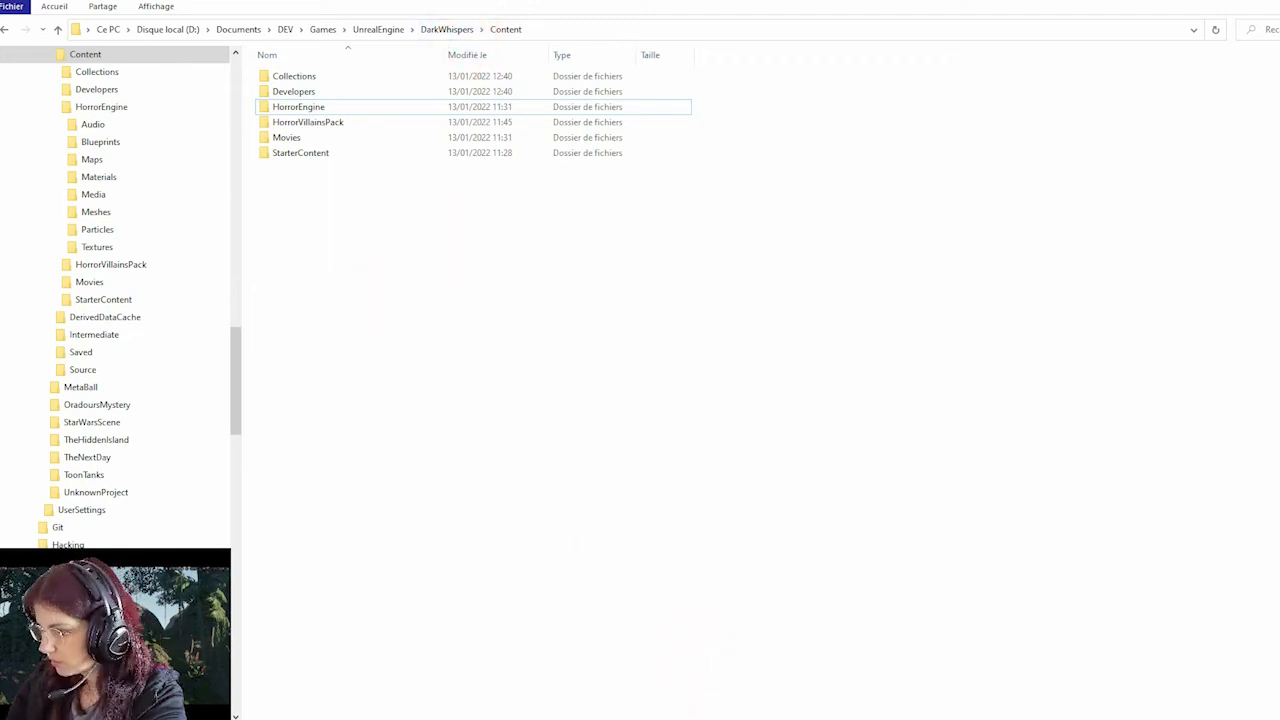
- Open the _ContentExamples folder under Documents/Games/Unreal Engine on drive E in a second window and browse its sample projects
scroll(120, 400, down, 1)
scroll(117, 400, down, 2)
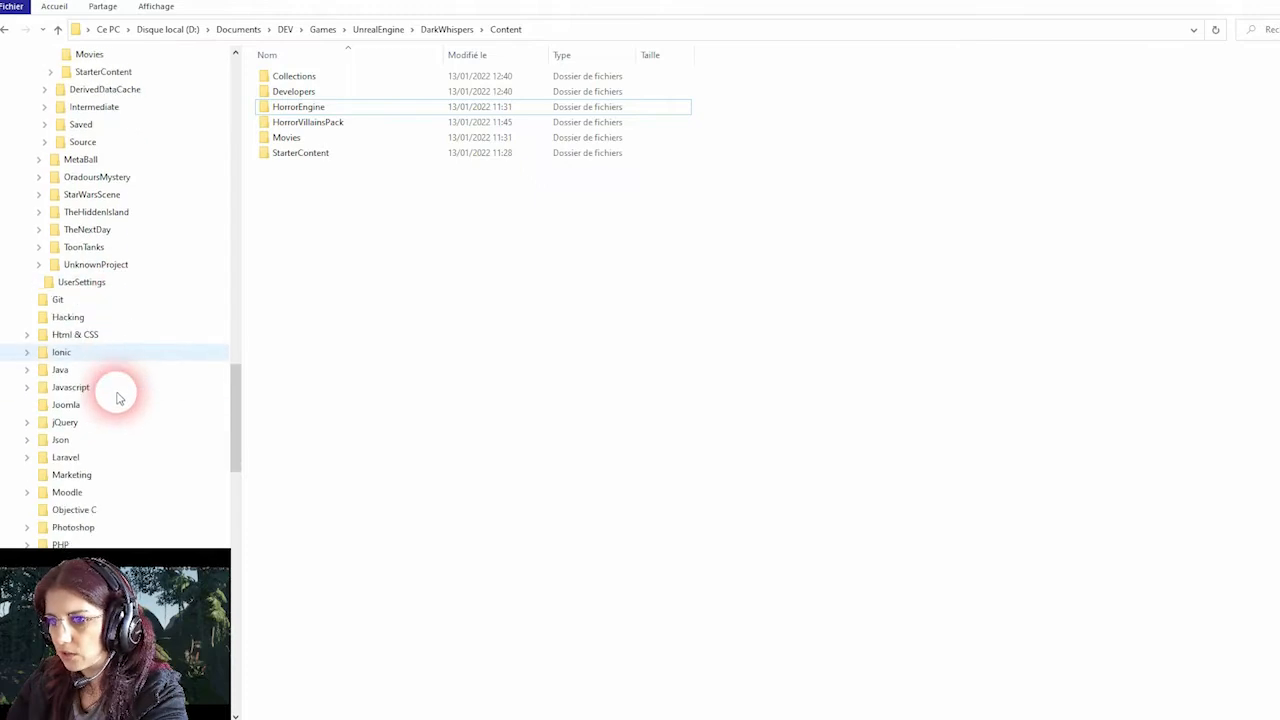
scroll(117, 400, up, 2)
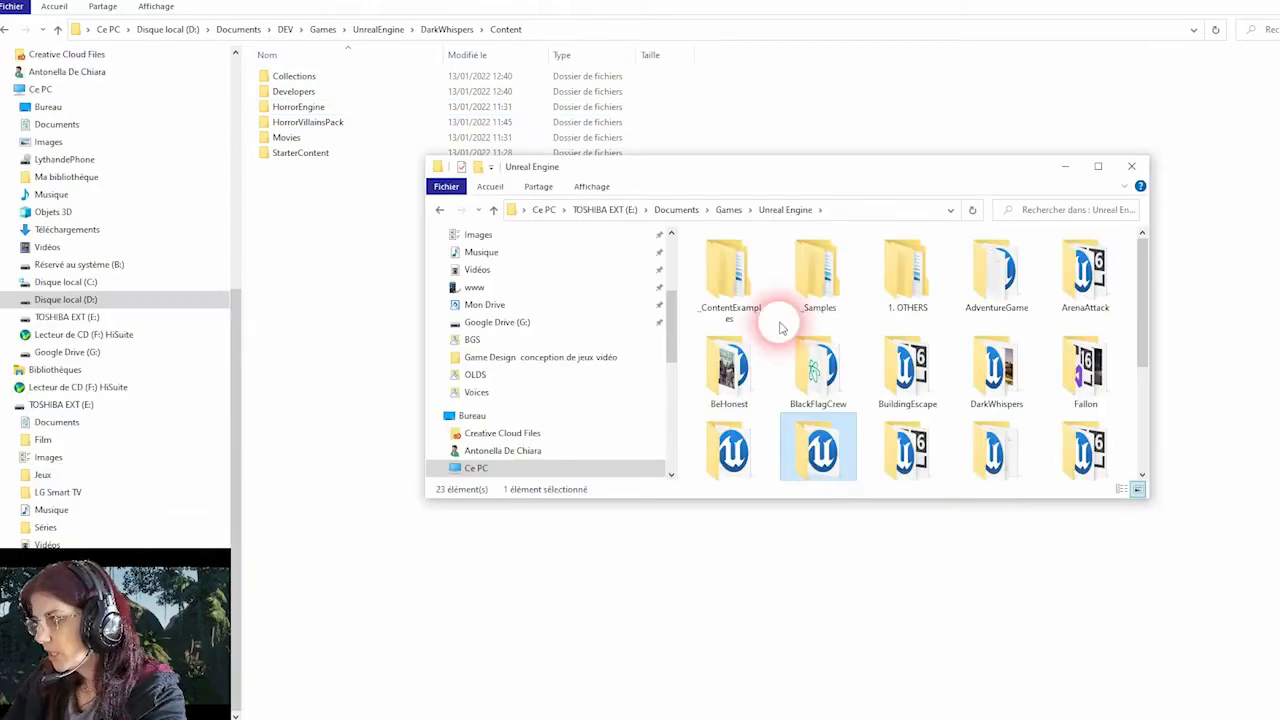
key(ctrl+shift+6)
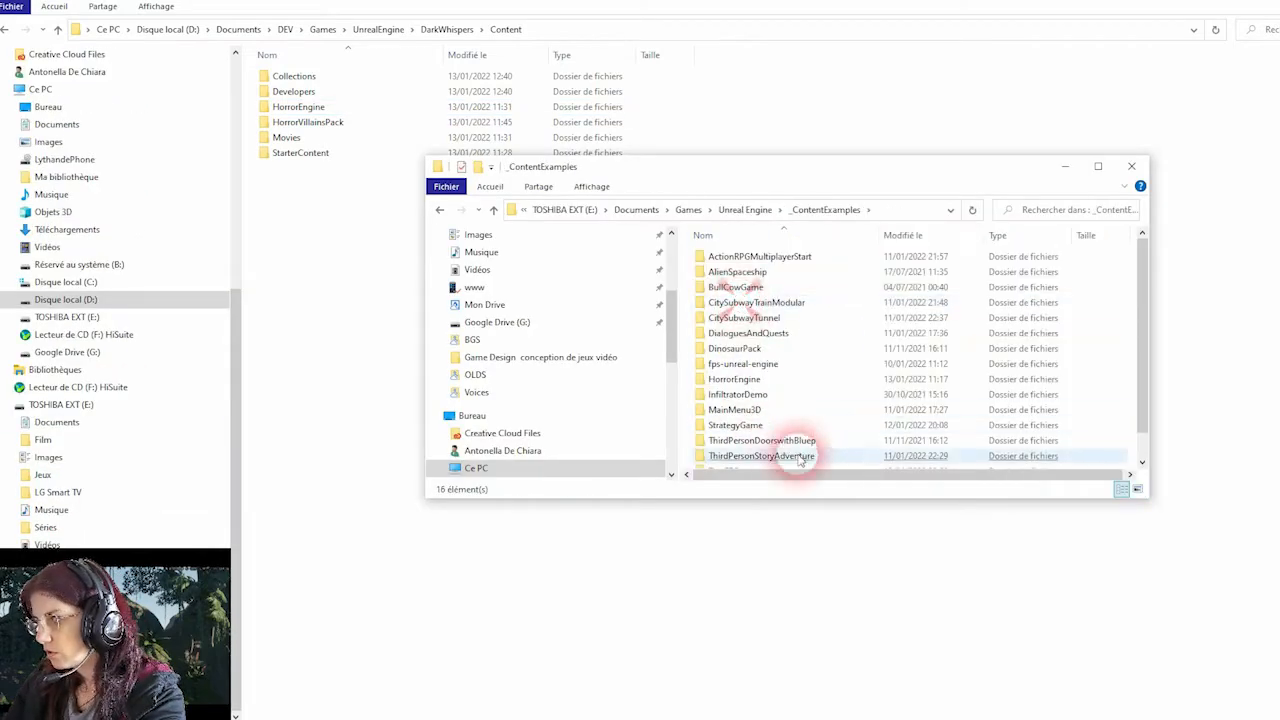
scroll(868, 398, down, 1)
click(866, 399)
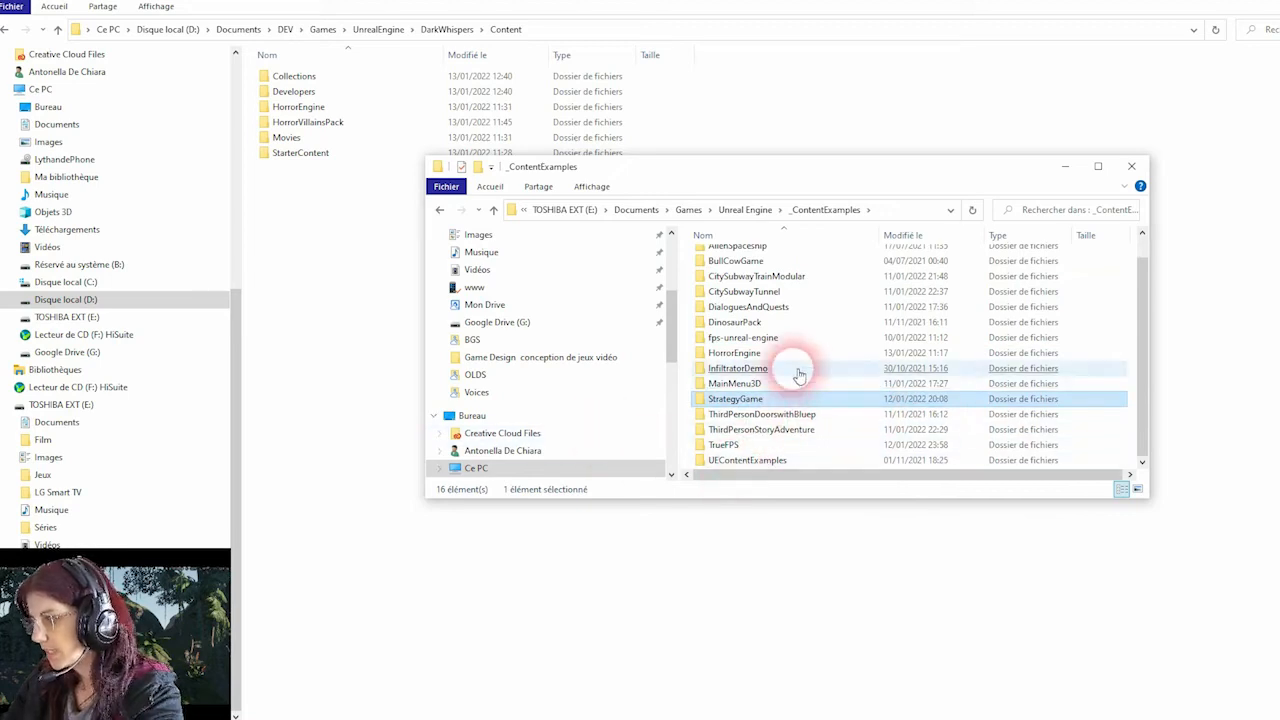
click(760, 414)
scroll(760, 414, up, 1)
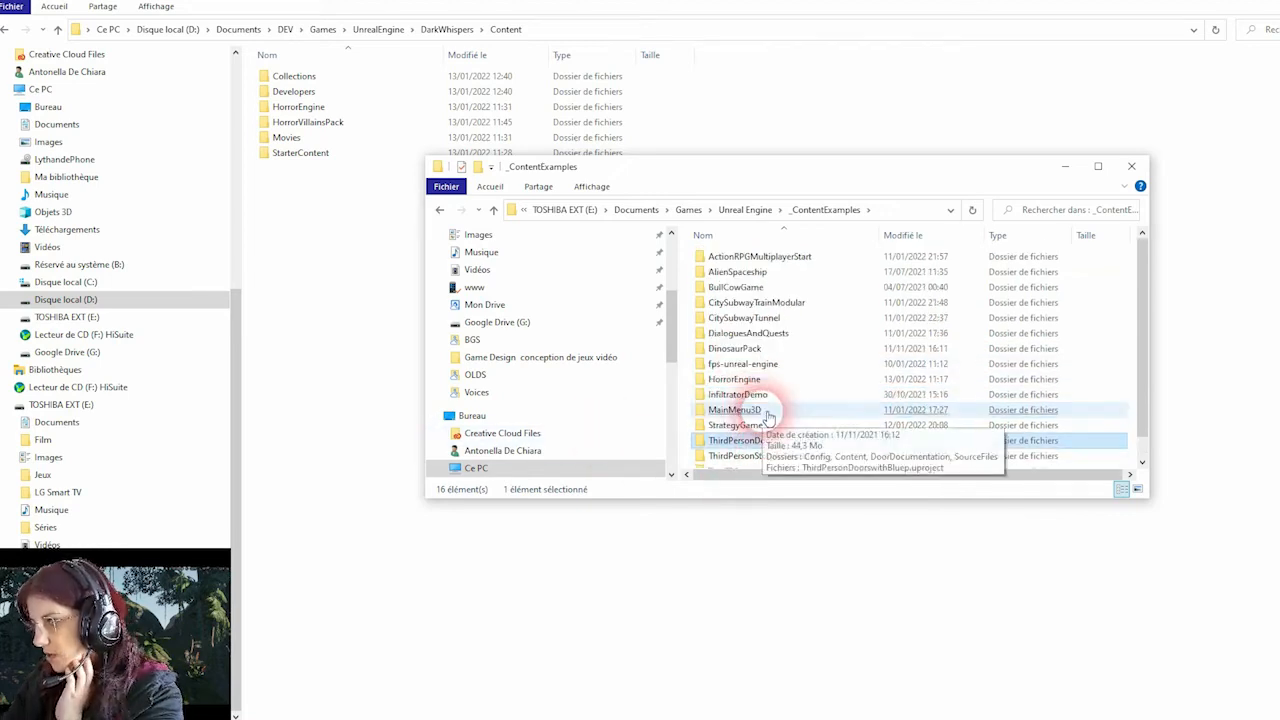
click(912, 320)
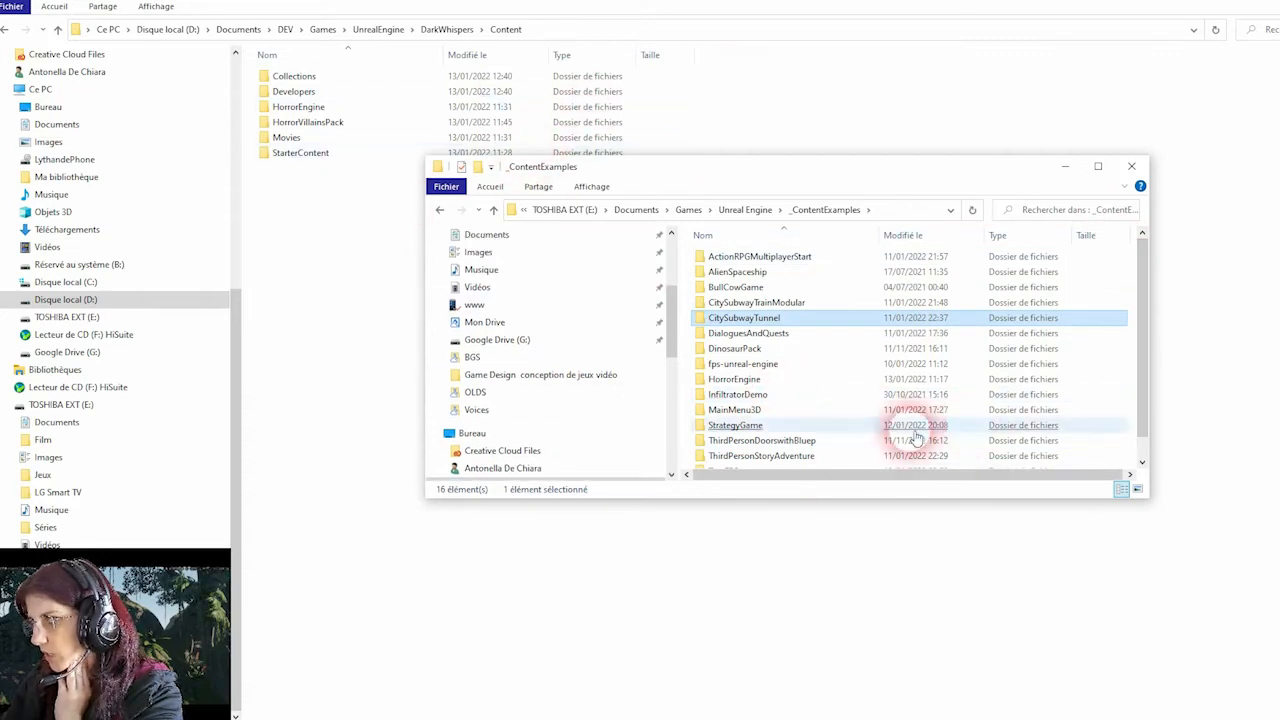
- Copy the HorrorEngine folder from the HorrorEngine sample's Content folder into DarkWhispers' Content folder, replacing the files already there
click(842, 425)
double_click(762, 380)
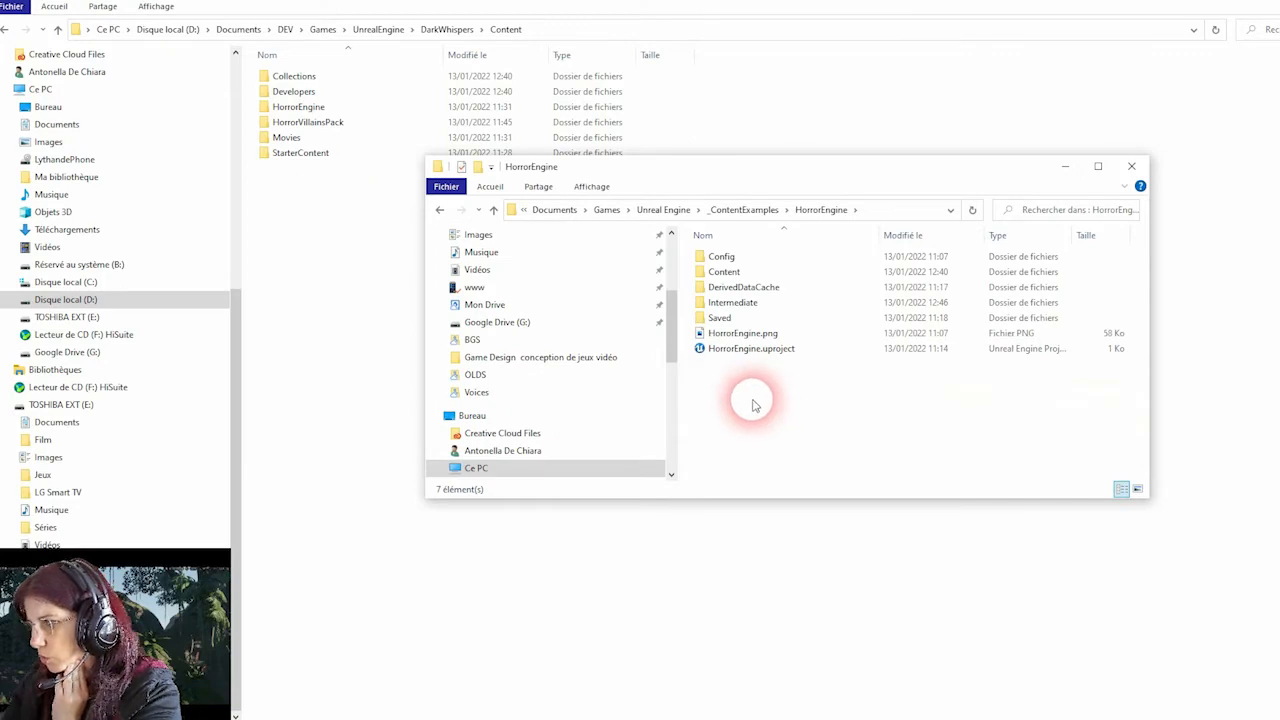
double_click(722, 271)
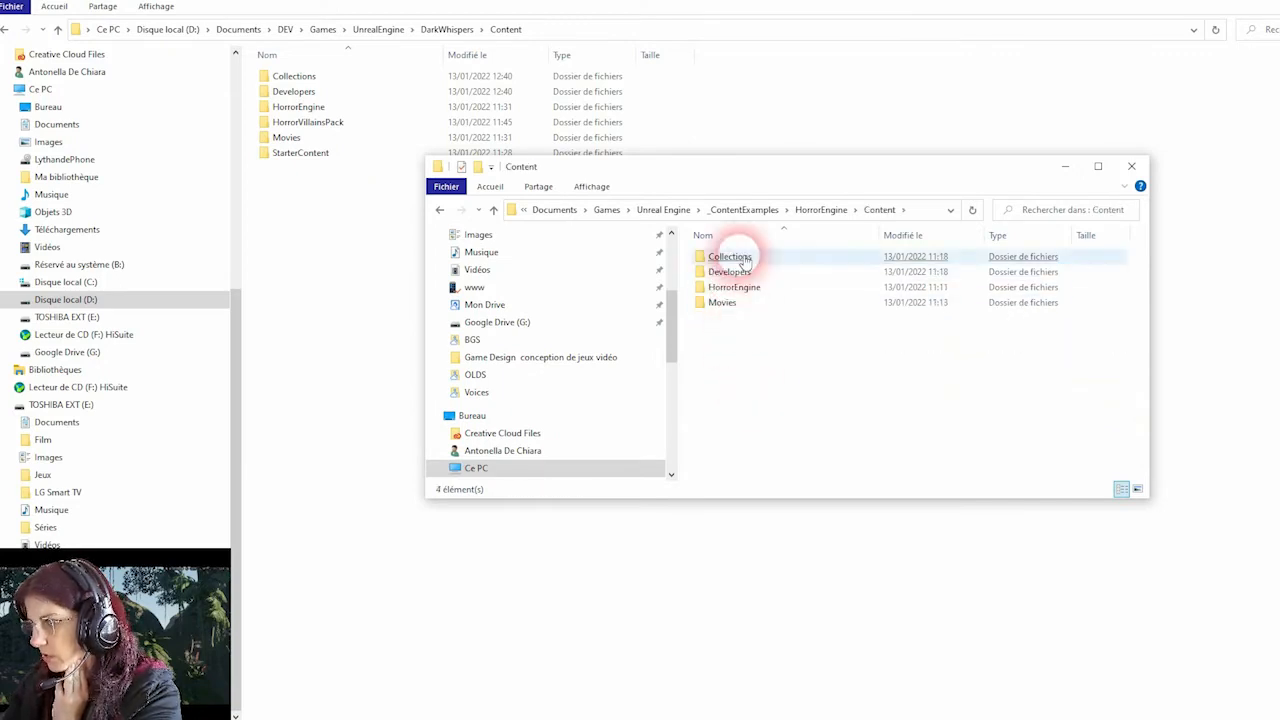
click(742, 290)
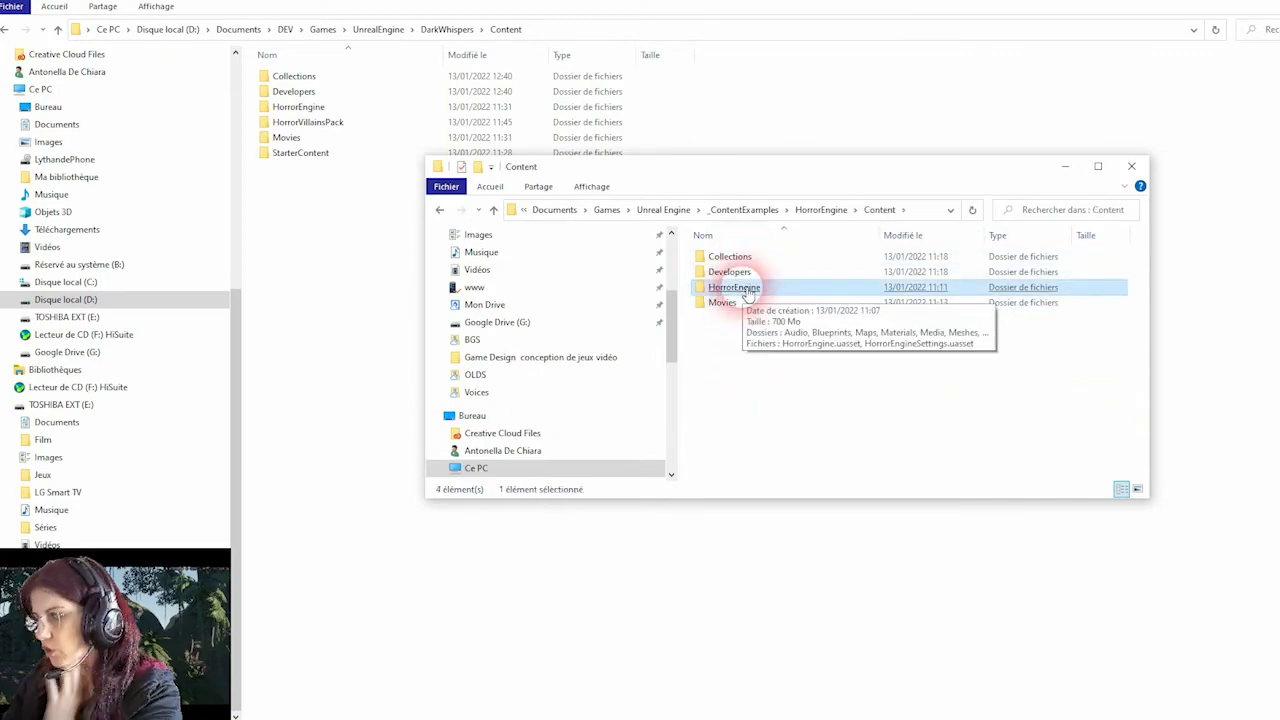
click(388, 350)
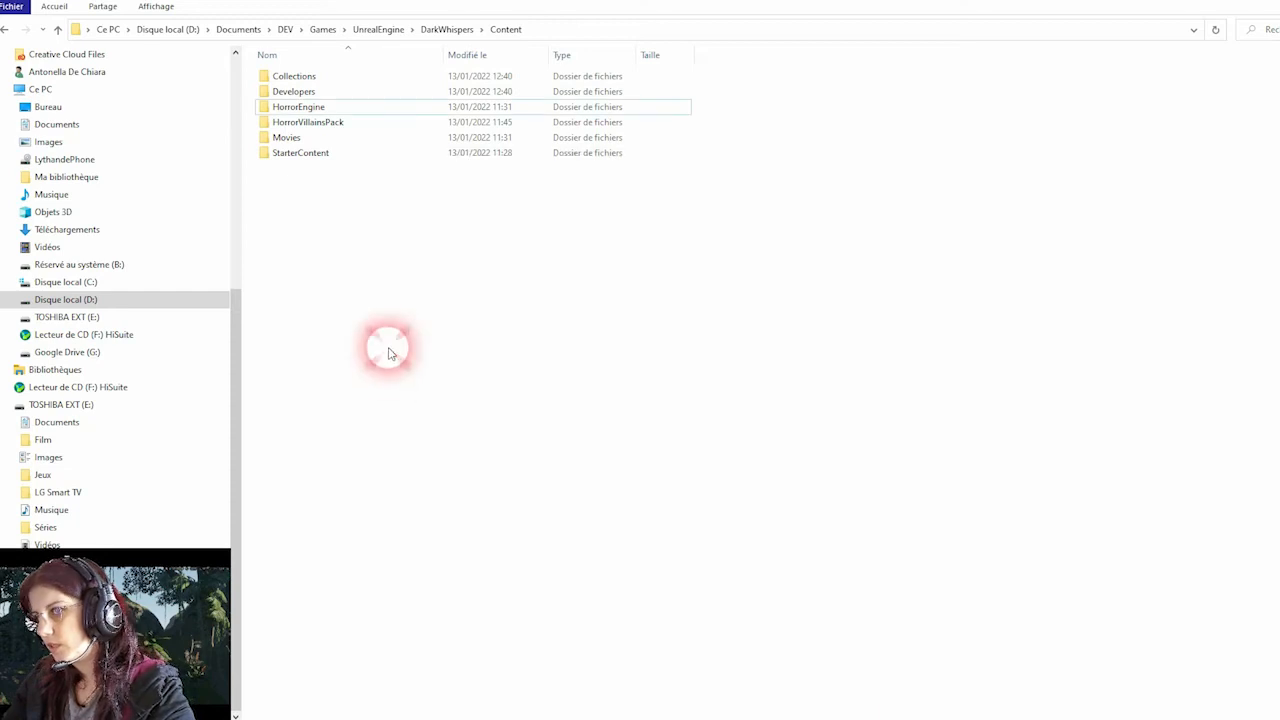
key(ctrl+v)
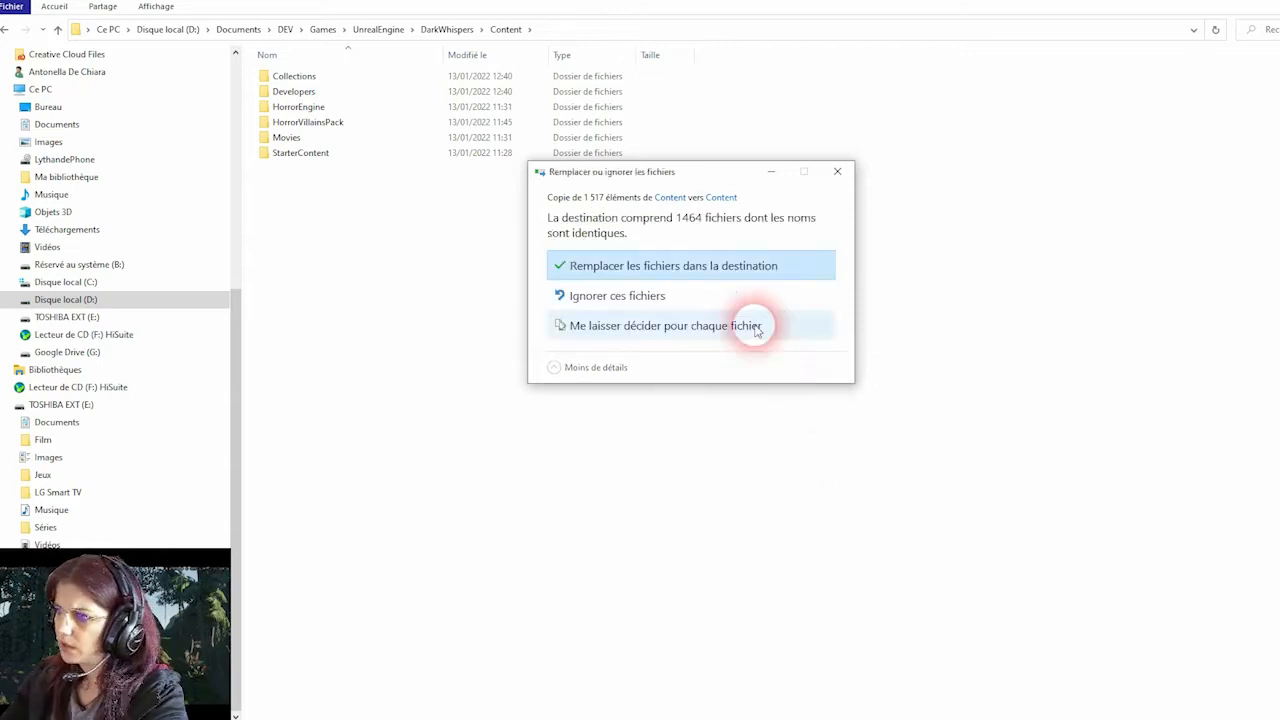
click(752, 268)
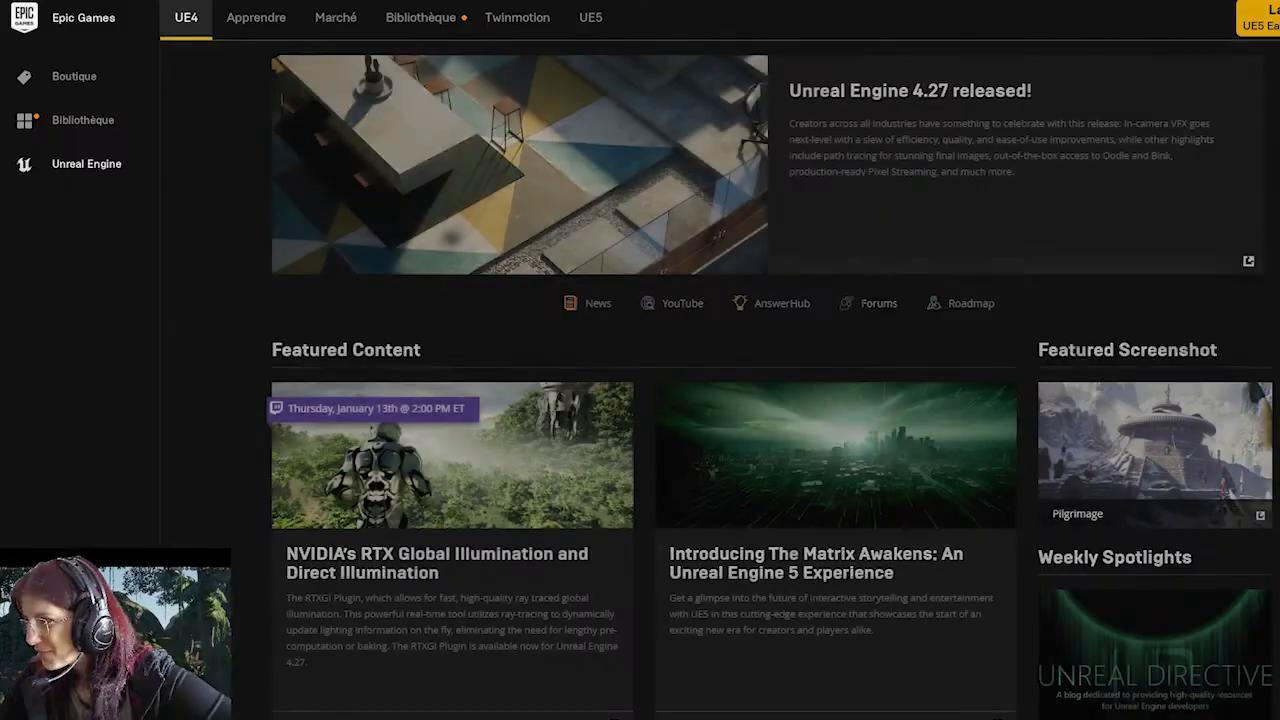
- Switch to the Epic Games Launcher and open the 5.0 DarkWhispers project from the Unreal Engine library
click(437, 33)
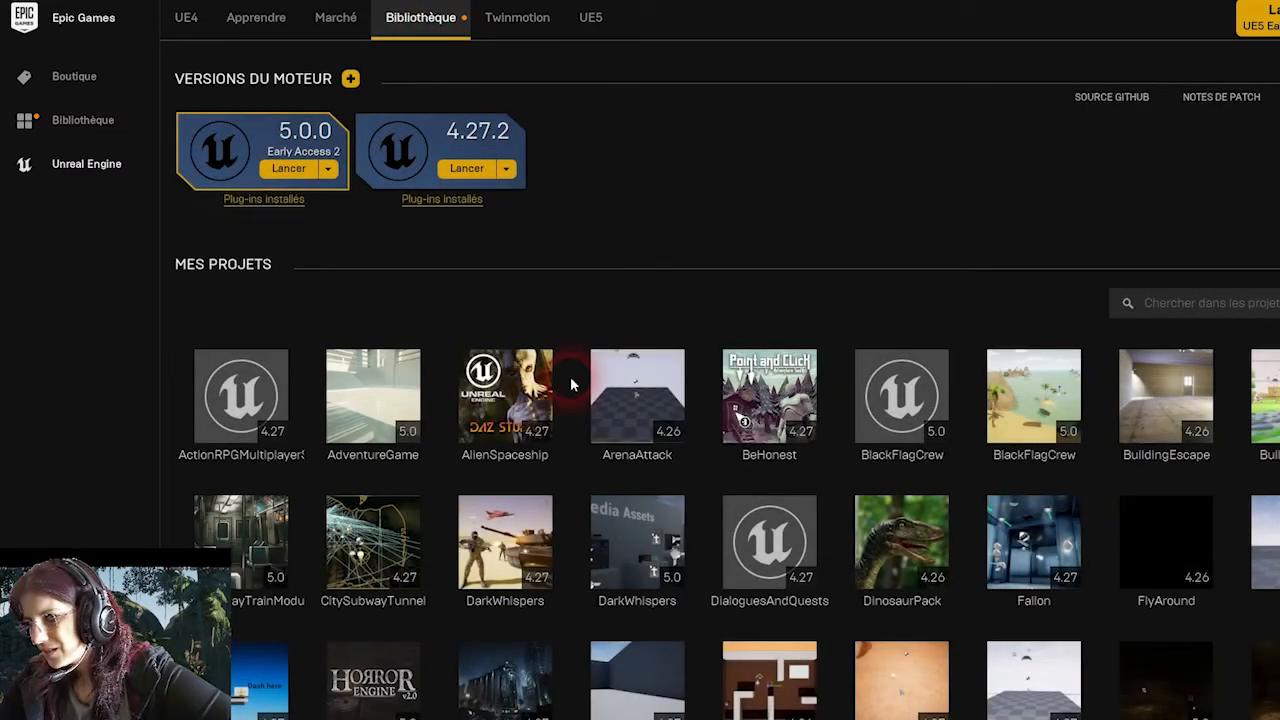
scroll(575, 384, down, 3)
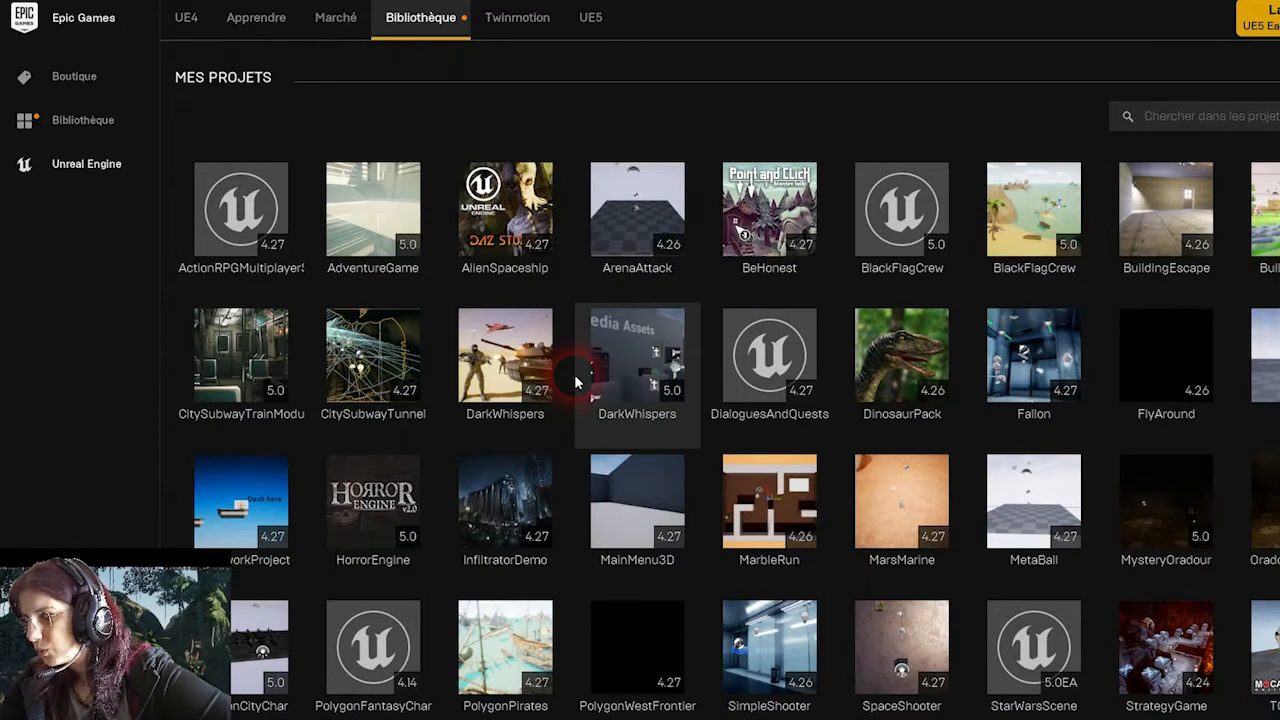
double_click(621, 361)
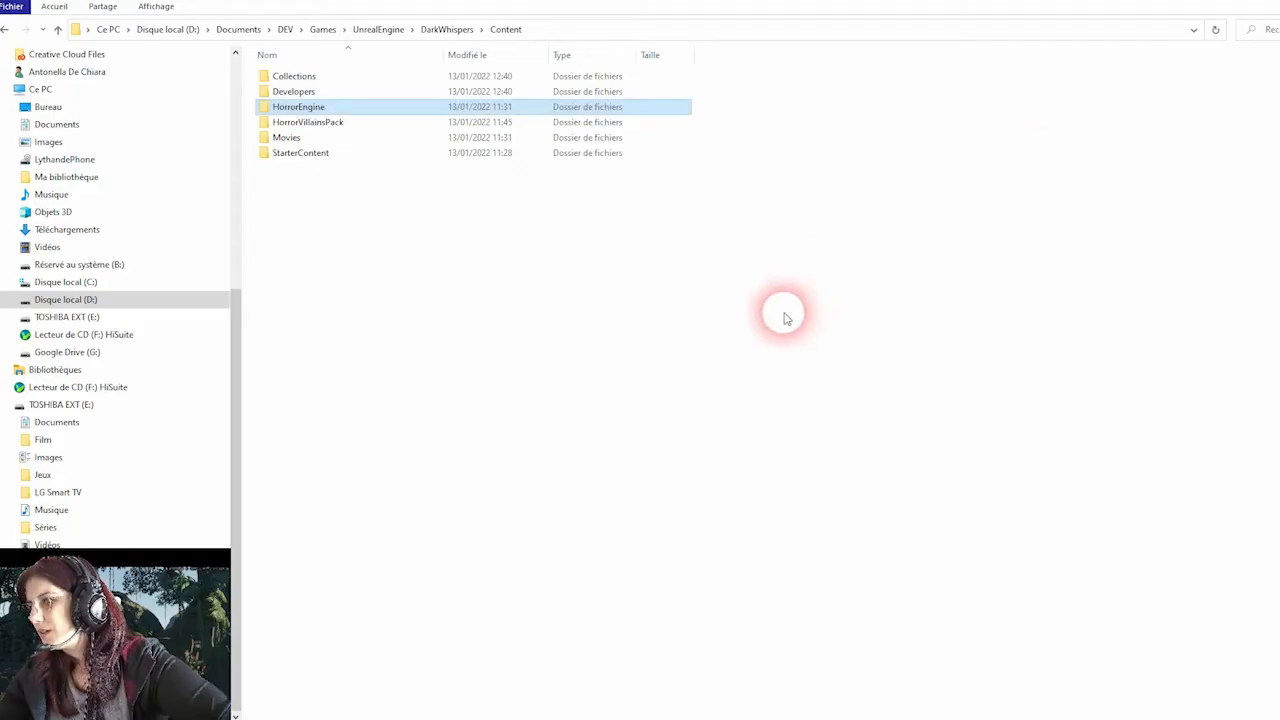
click(780, 310)
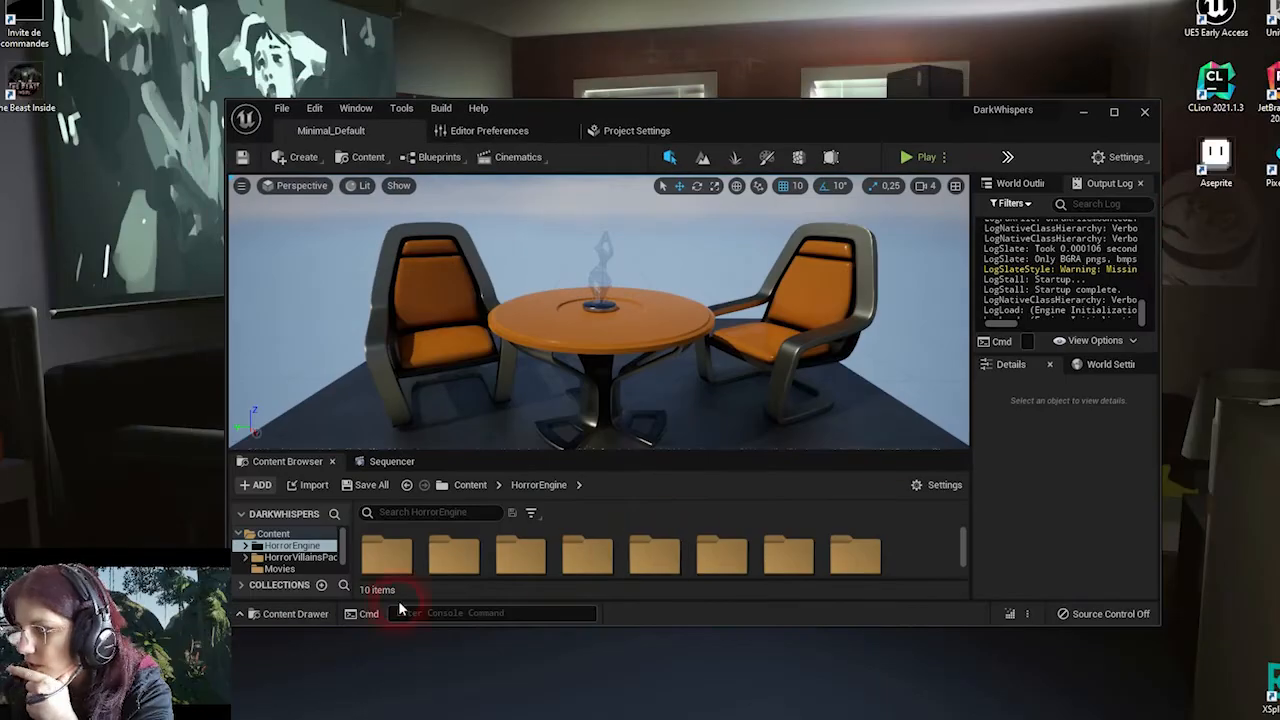
- Open MenuLevel from the HorrorEngine/Maps folder, test it in Play mode, and end the play session
scroll(400, 565, down, 1)
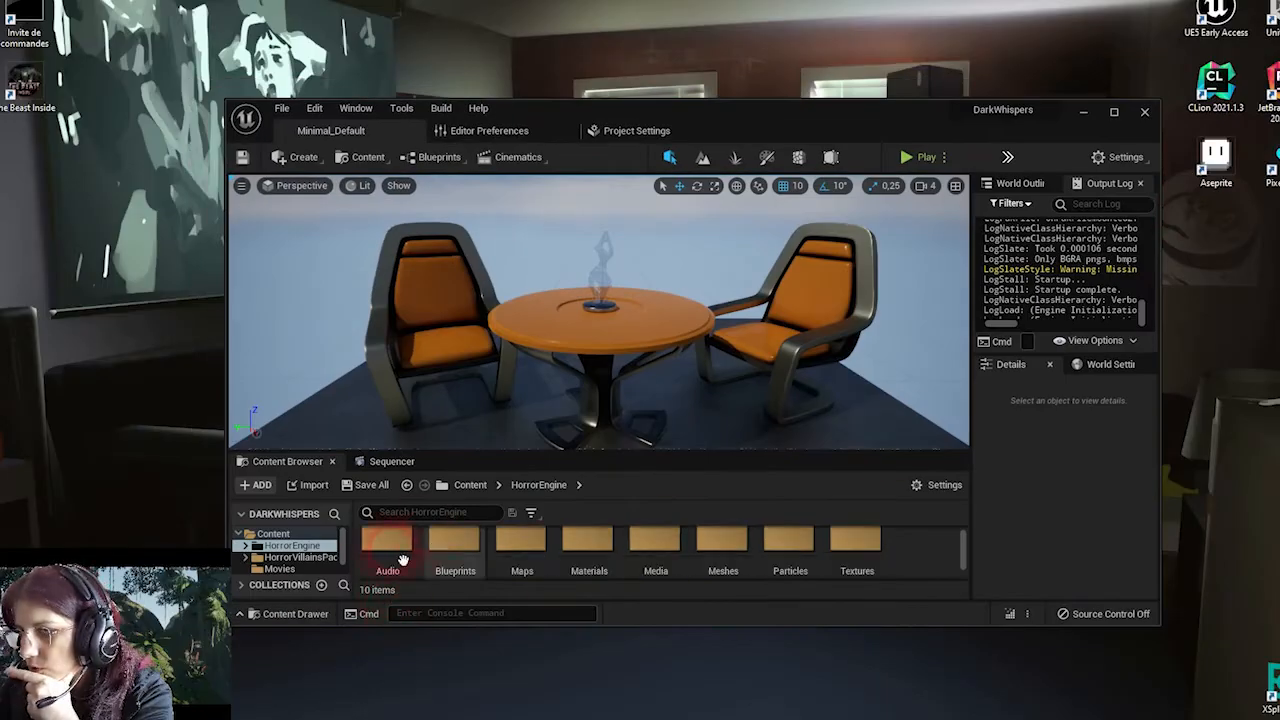
scroll(775, 583, down, 1)
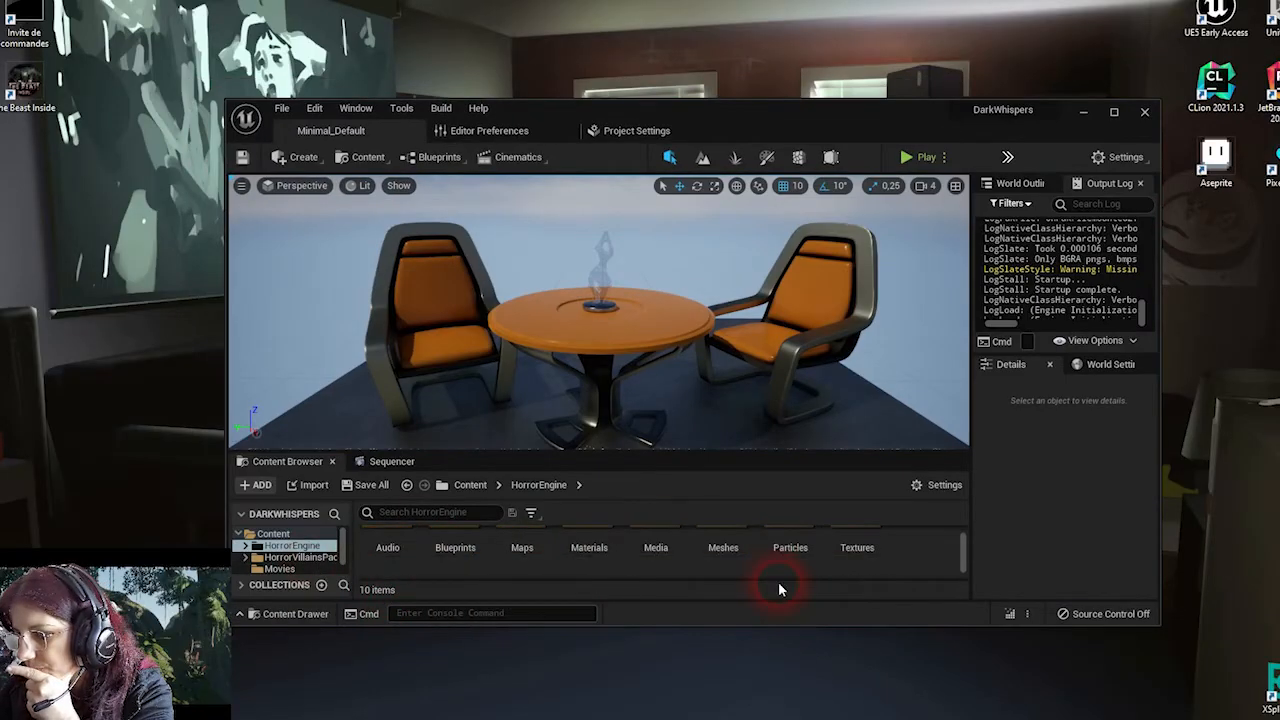
click(530, 550)
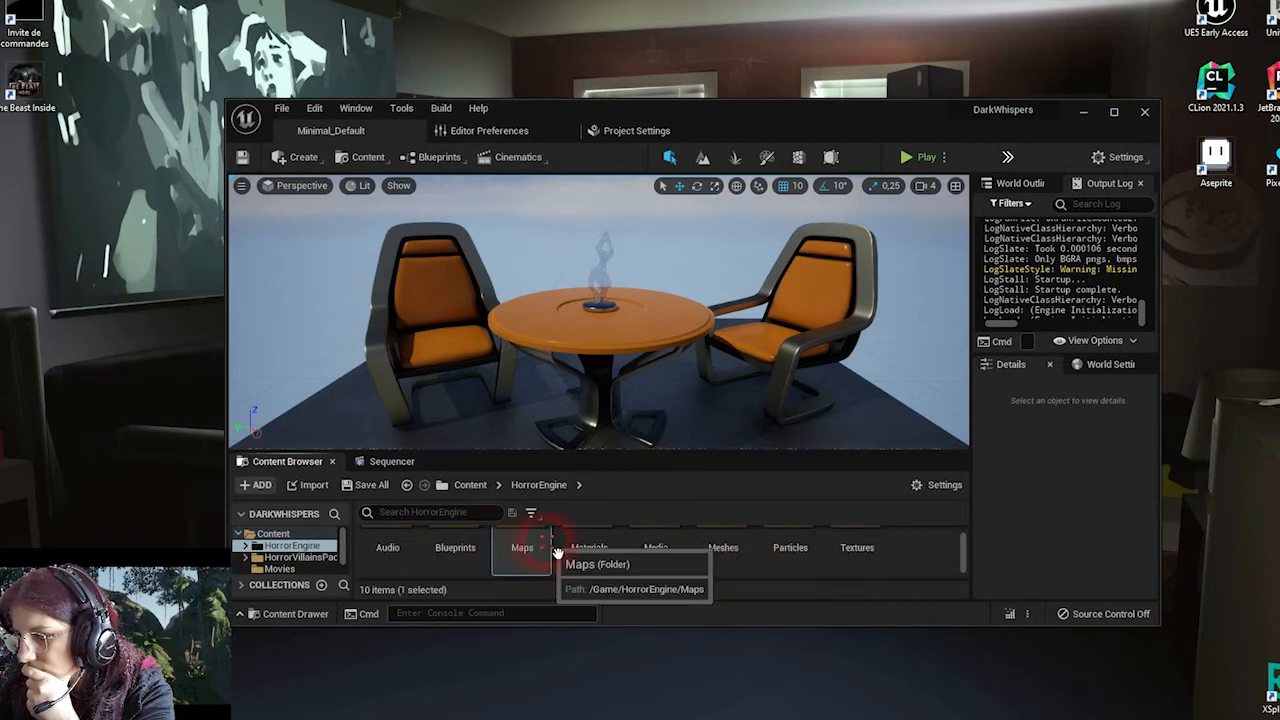
double_click(538, 552)
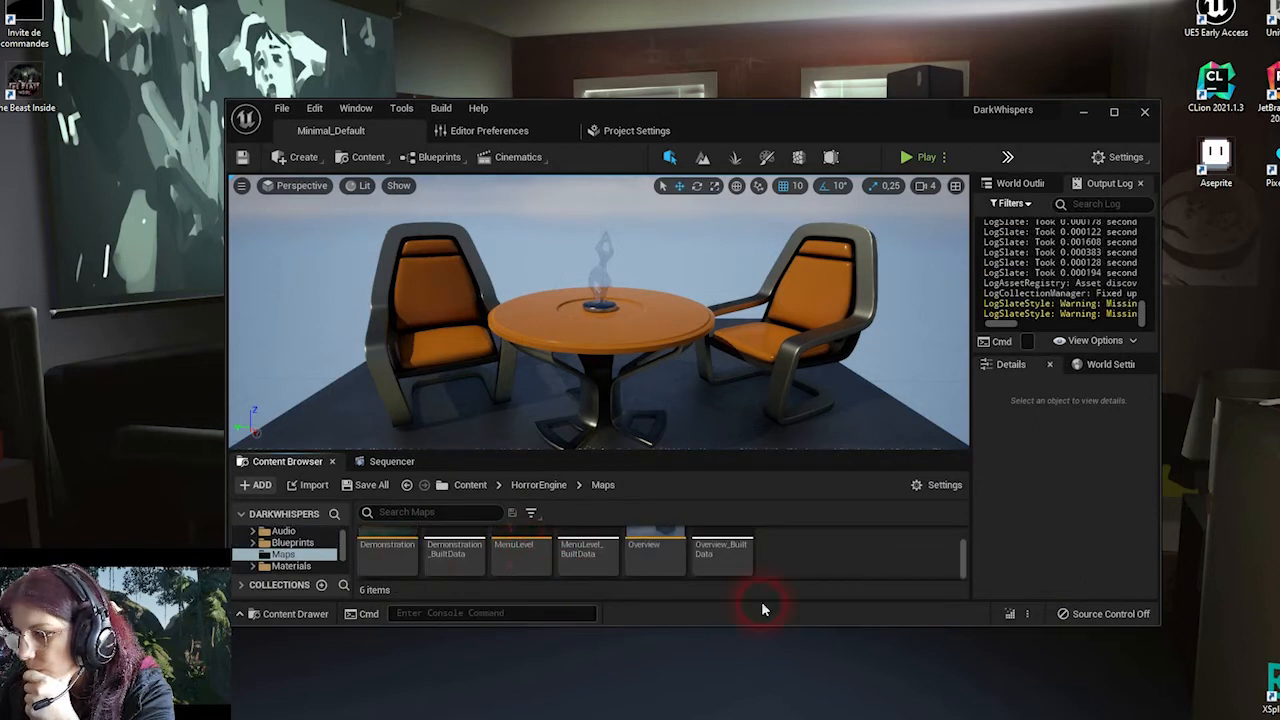
double_click(520, 545)
click(907, 157)
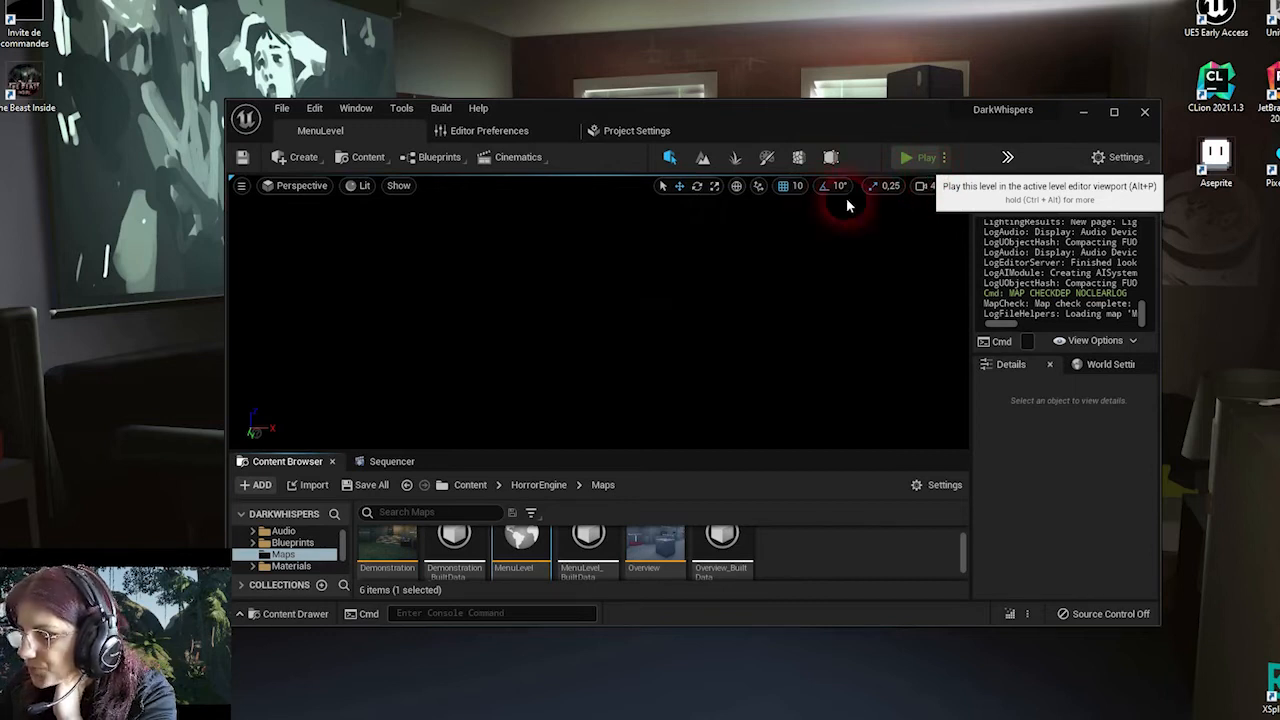
click(910, 158)
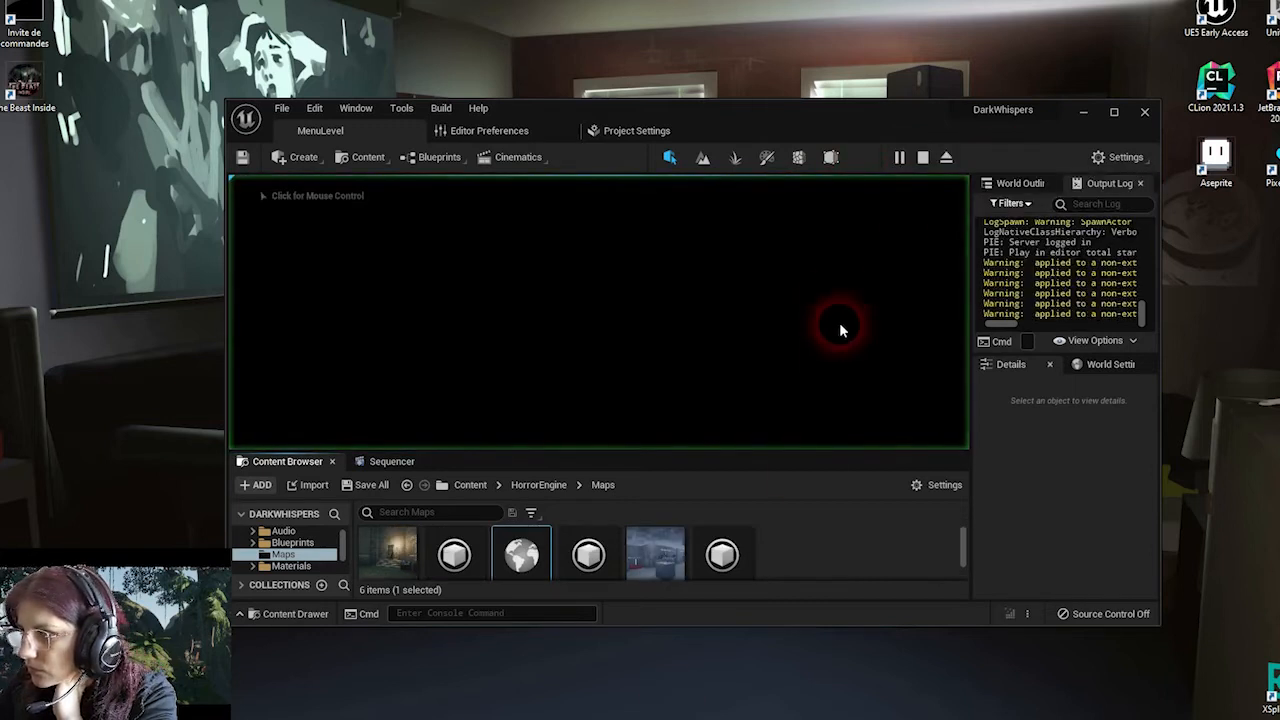
click(923, 158)
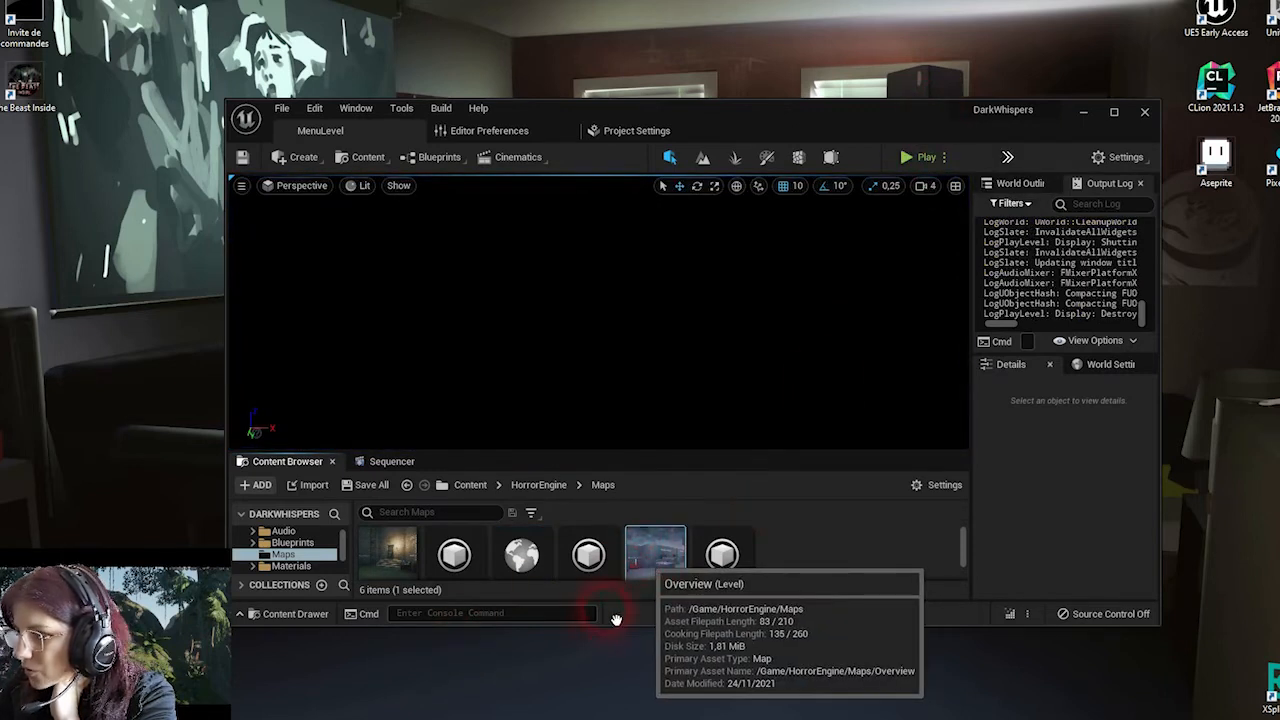
- Open the Overview level from the Maps folder, maximize the editor window, and try to play the level
double_click(652, 566)
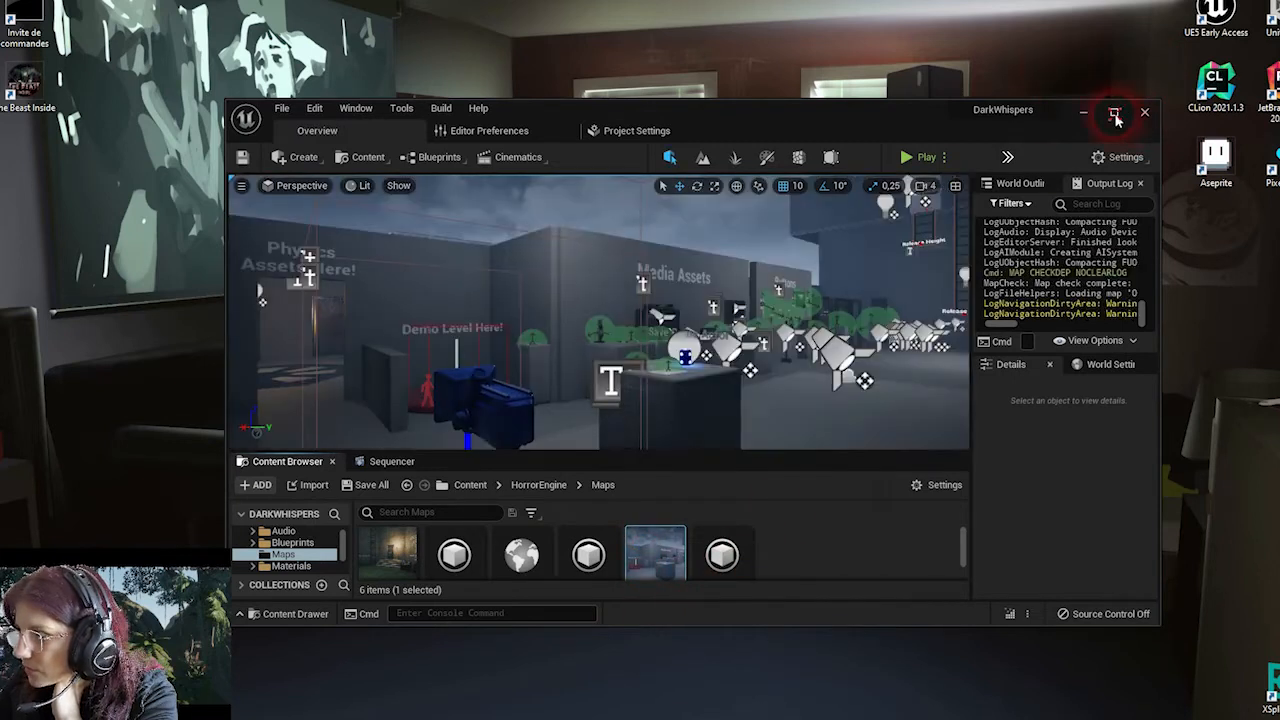
click(1114, 114)
click(790, 36)
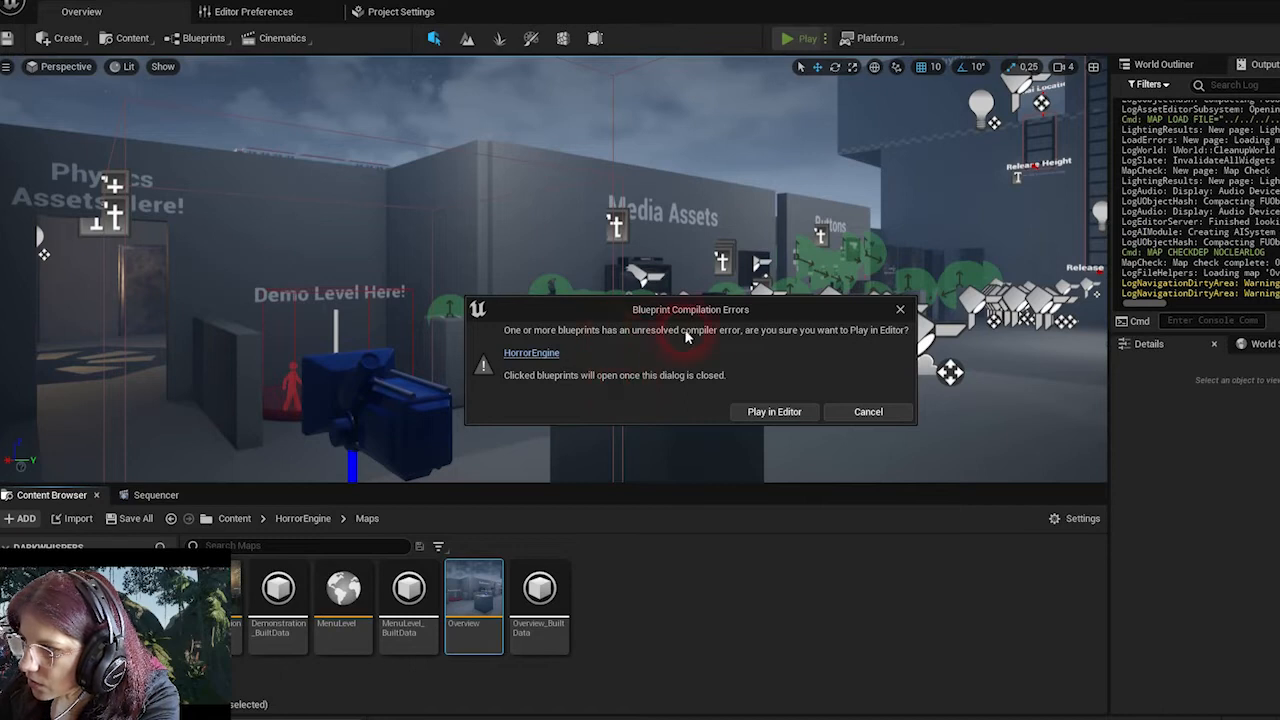
- Open the HorrorEngine blueprint named in the compilation errors dialog and examine its Update DOF graph
click(535, 352)
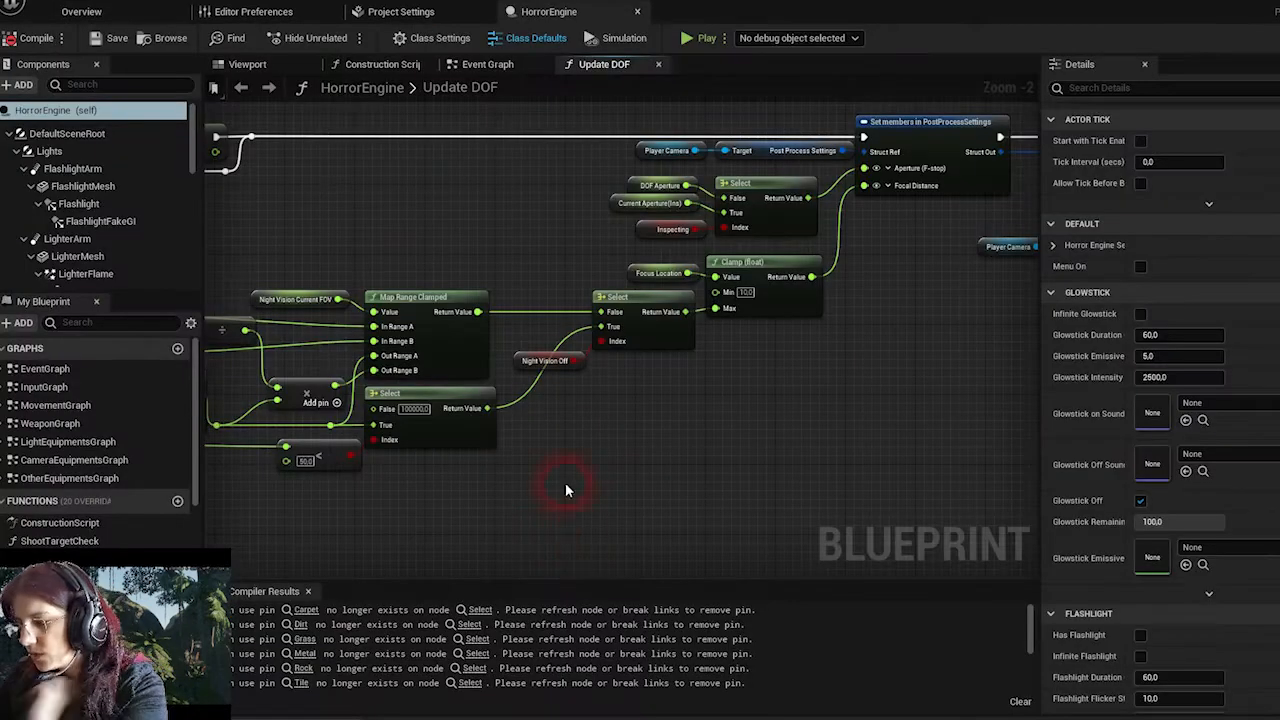
scroll(566, 488, down, 2)
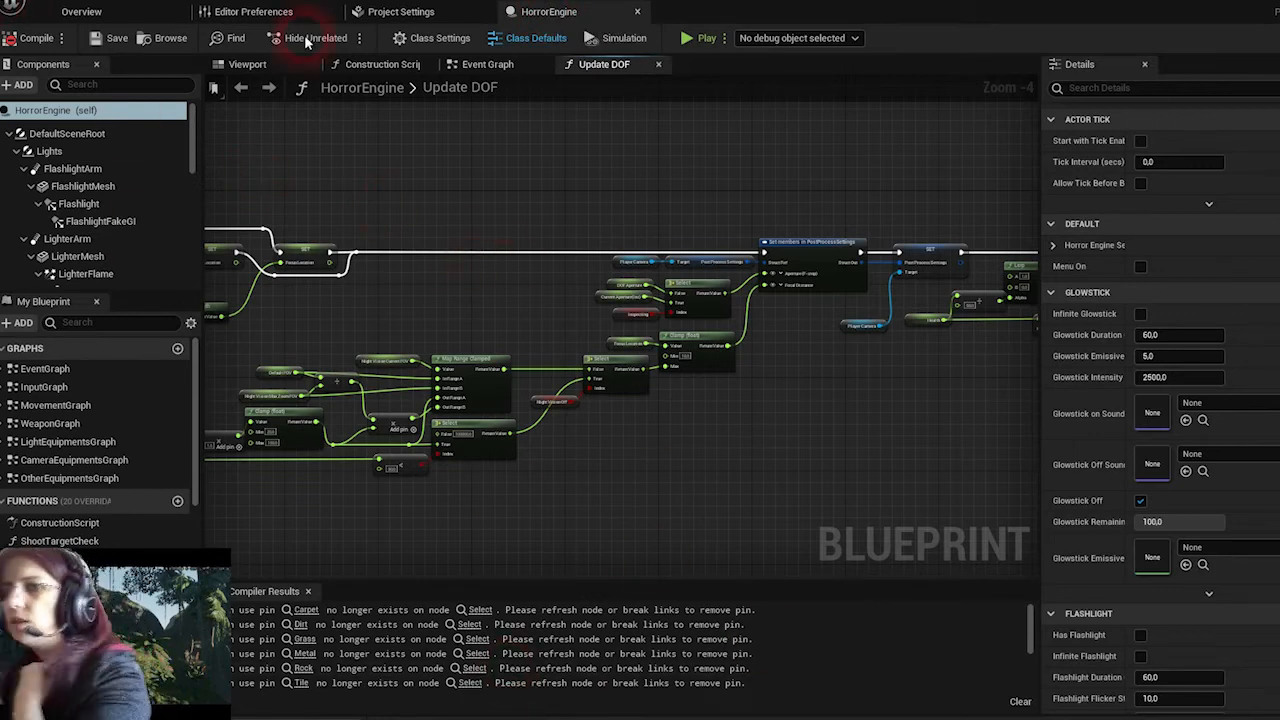
scroll(676, 319, down, 3)
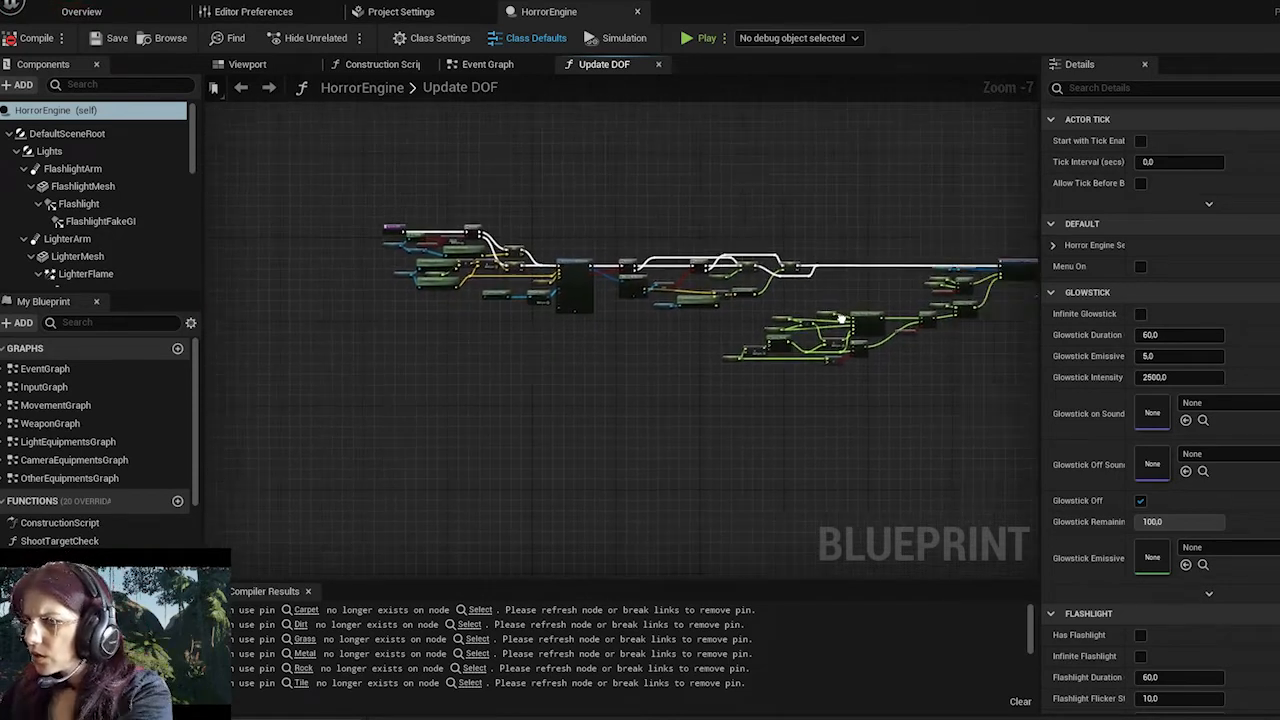
right_drag(278, 523, 418, 523)
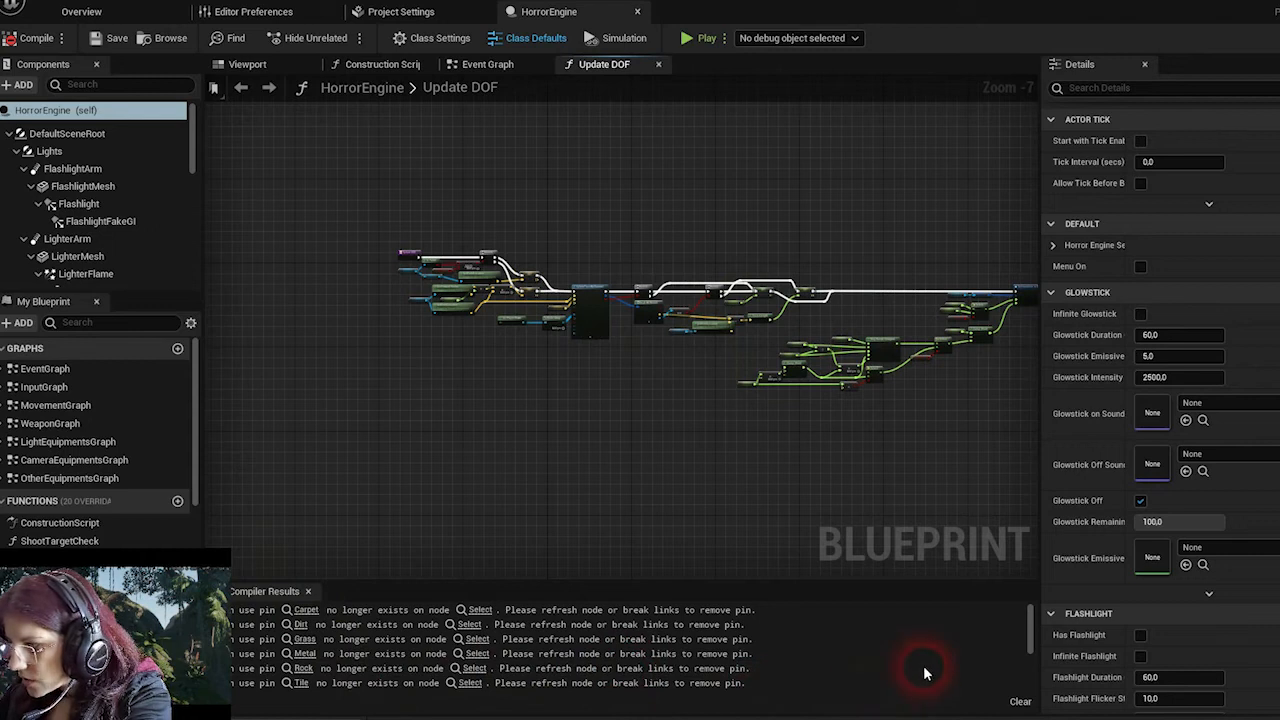
scroll(820, 363, up, 7)
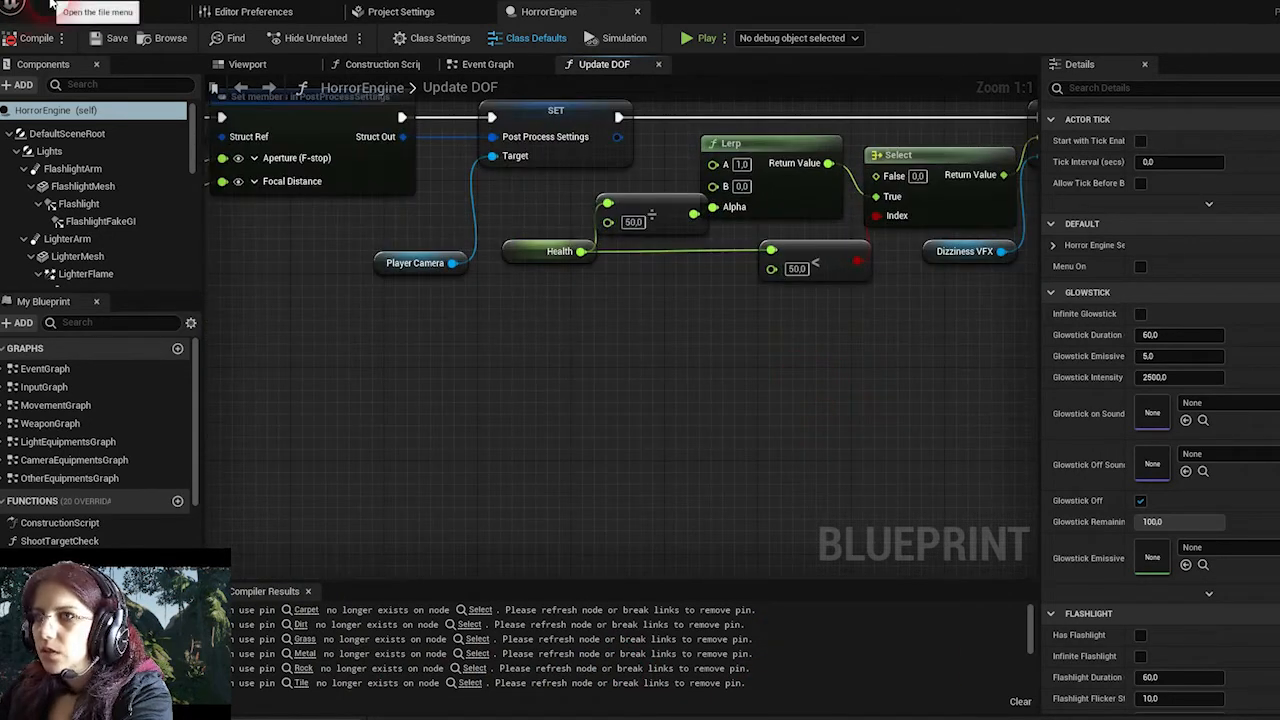
- Switch from DarkWhispers to the recent HorrorEngine project, close its Plugins window, and restore the editor to a smaller size
click(100, 11)
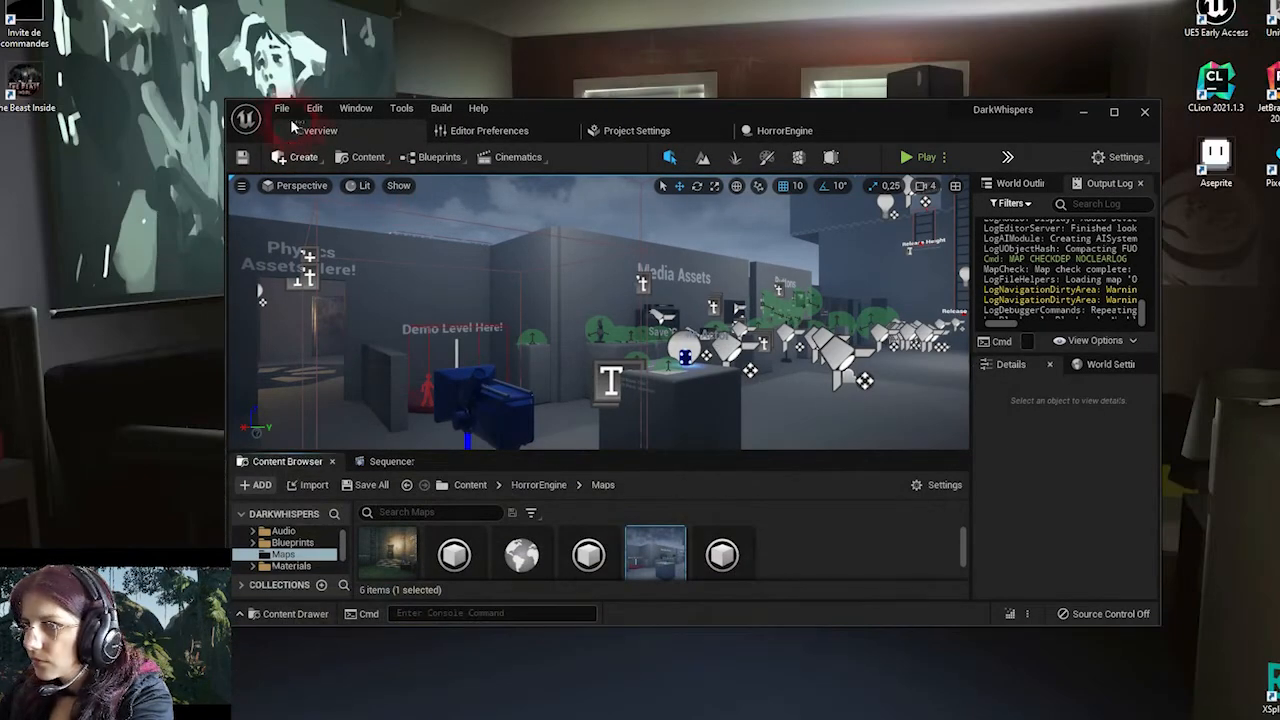
click(282, 109)
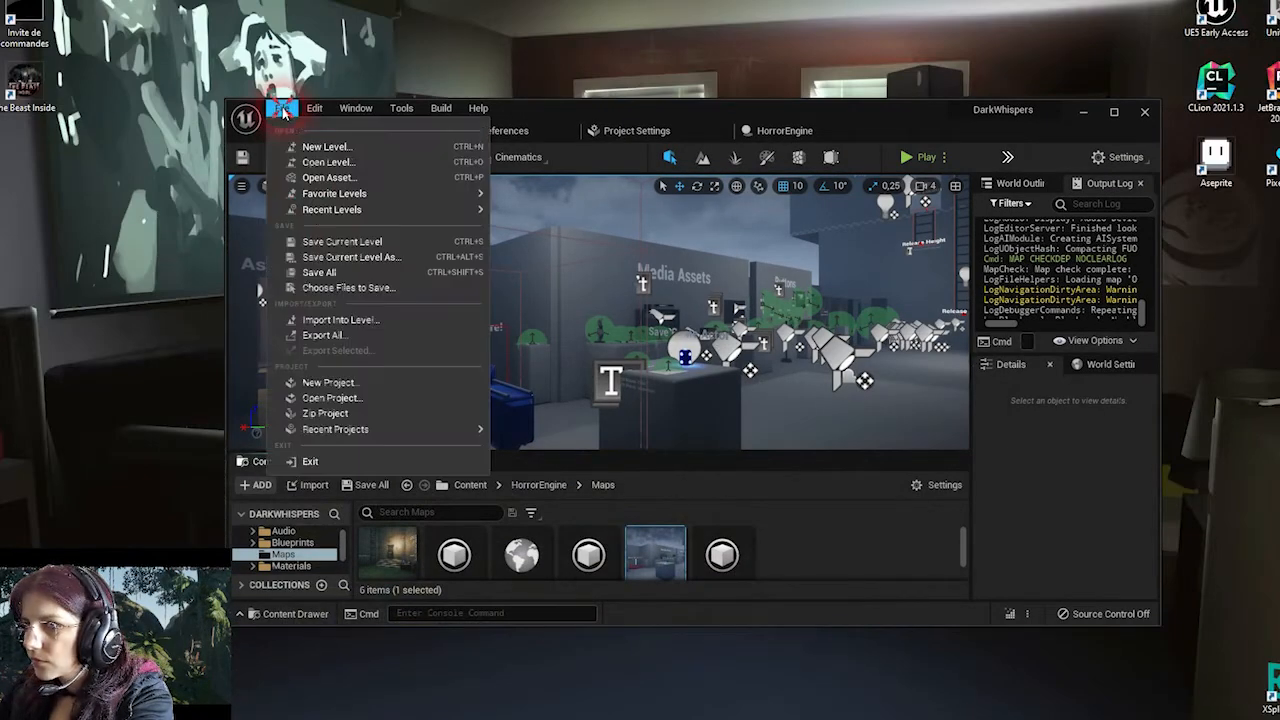
mouse_move(378, 441)
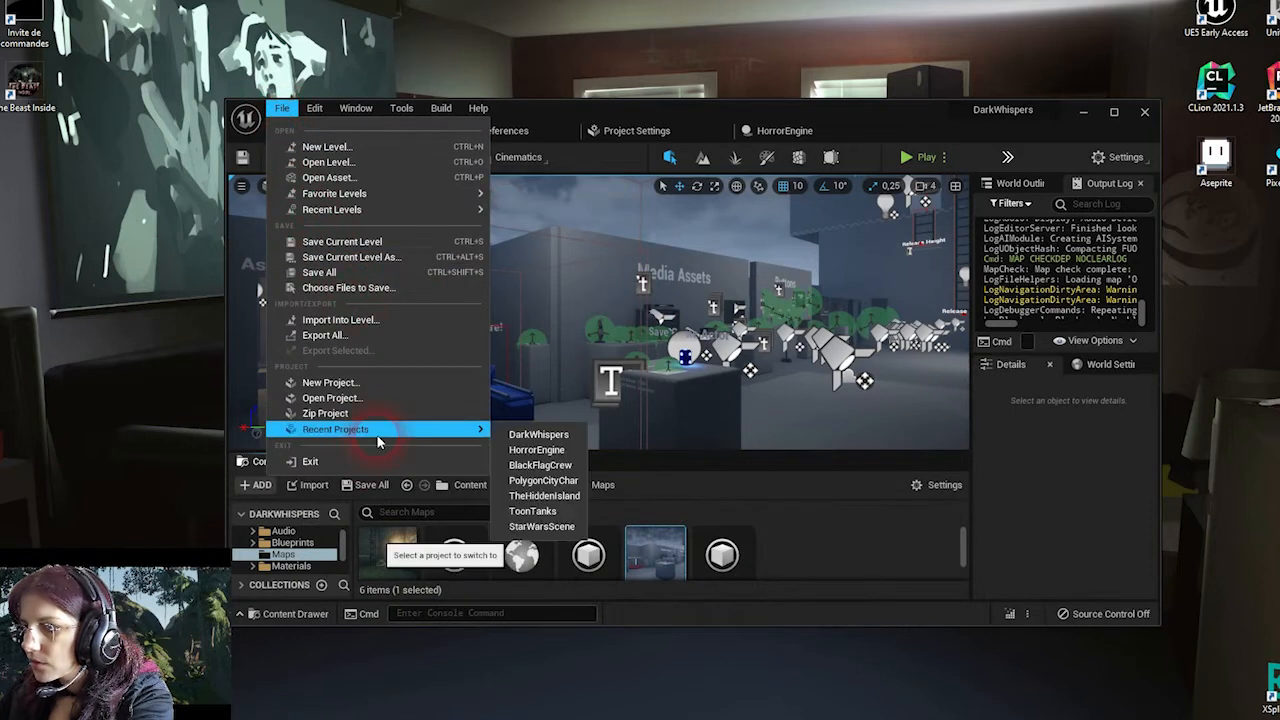
click(564, 451)
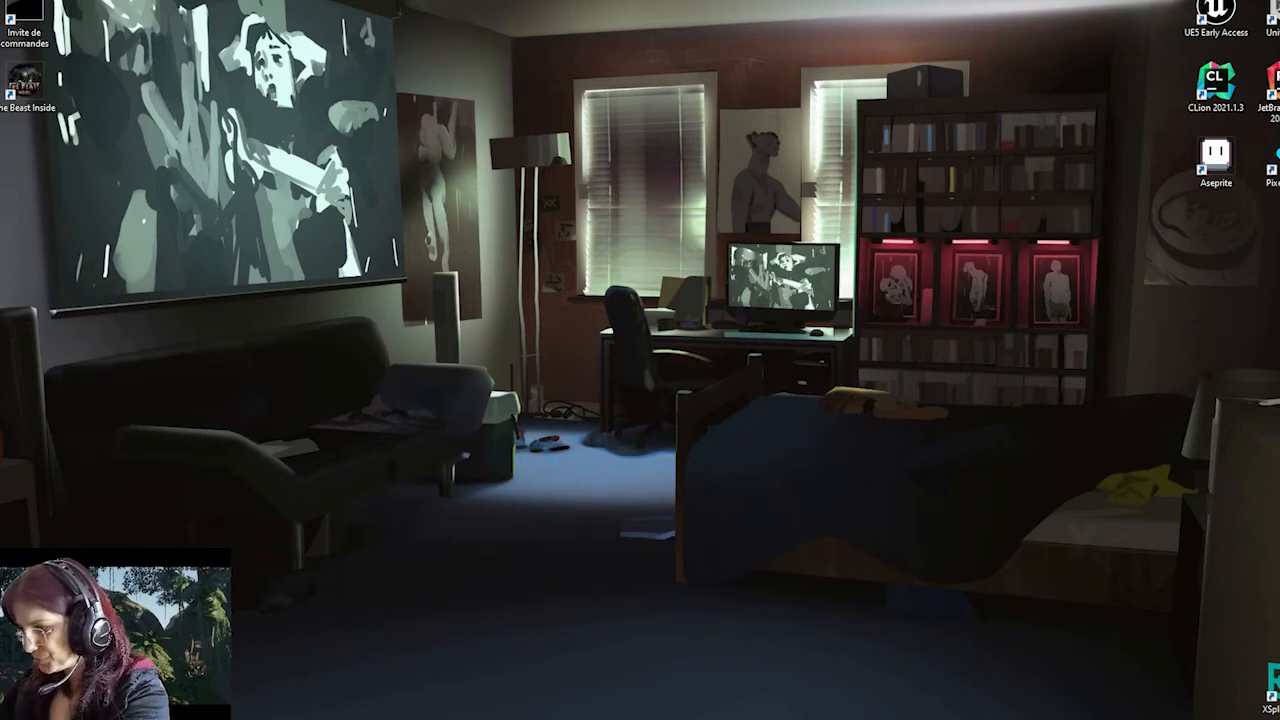
mouse_move(1011, 718)
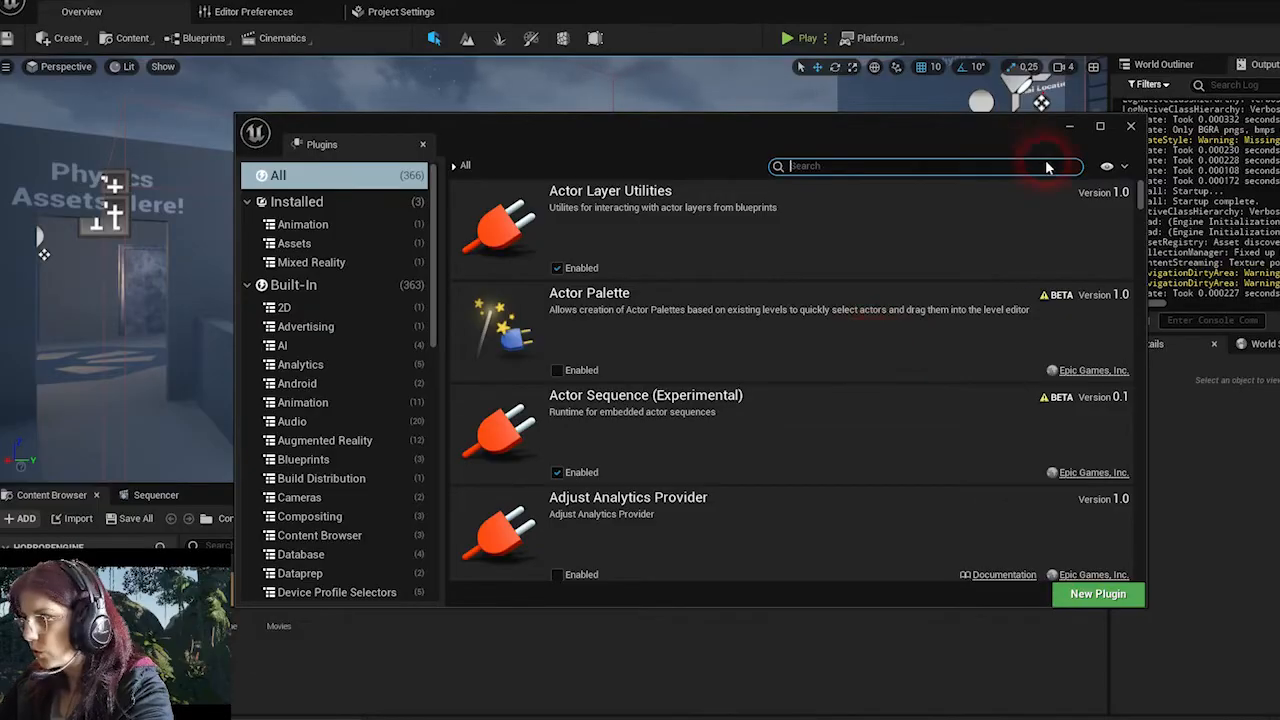
click(1133, 126)
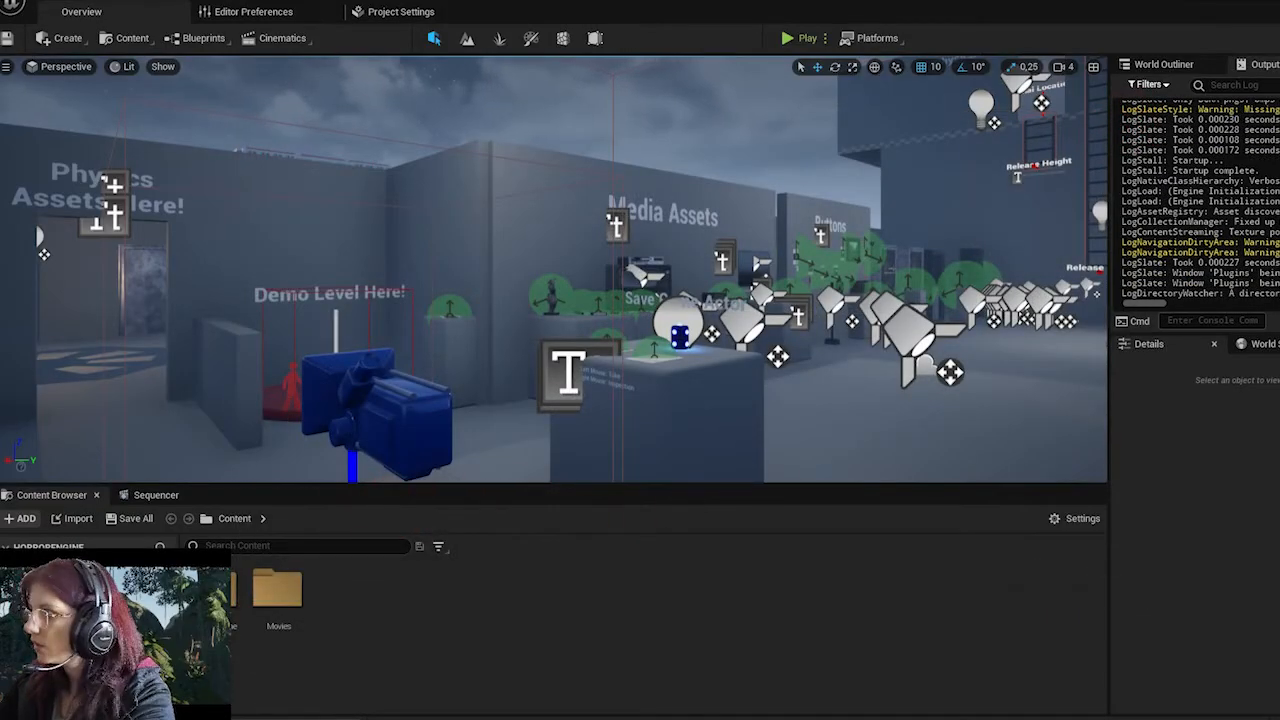
key(super+Down)
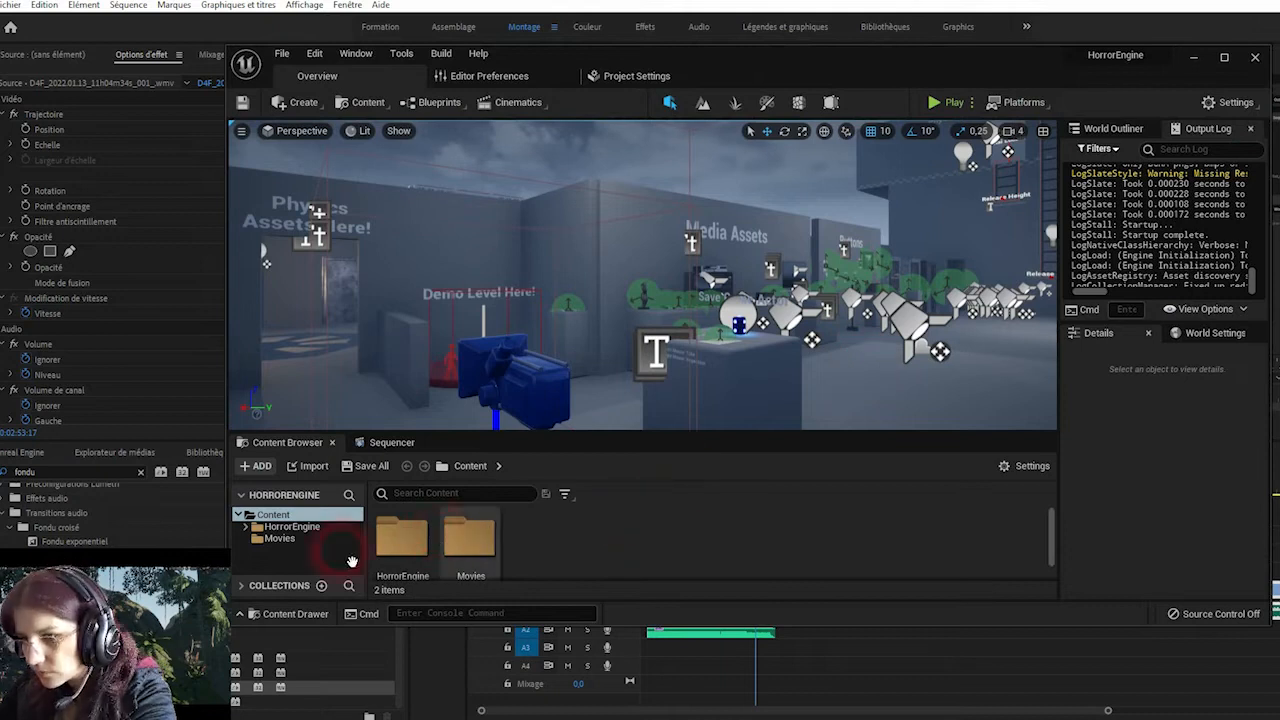
- Browse the HorrorEngine project's content to the HorrorEngine/Blueprints/Core folder
click(292, 526)
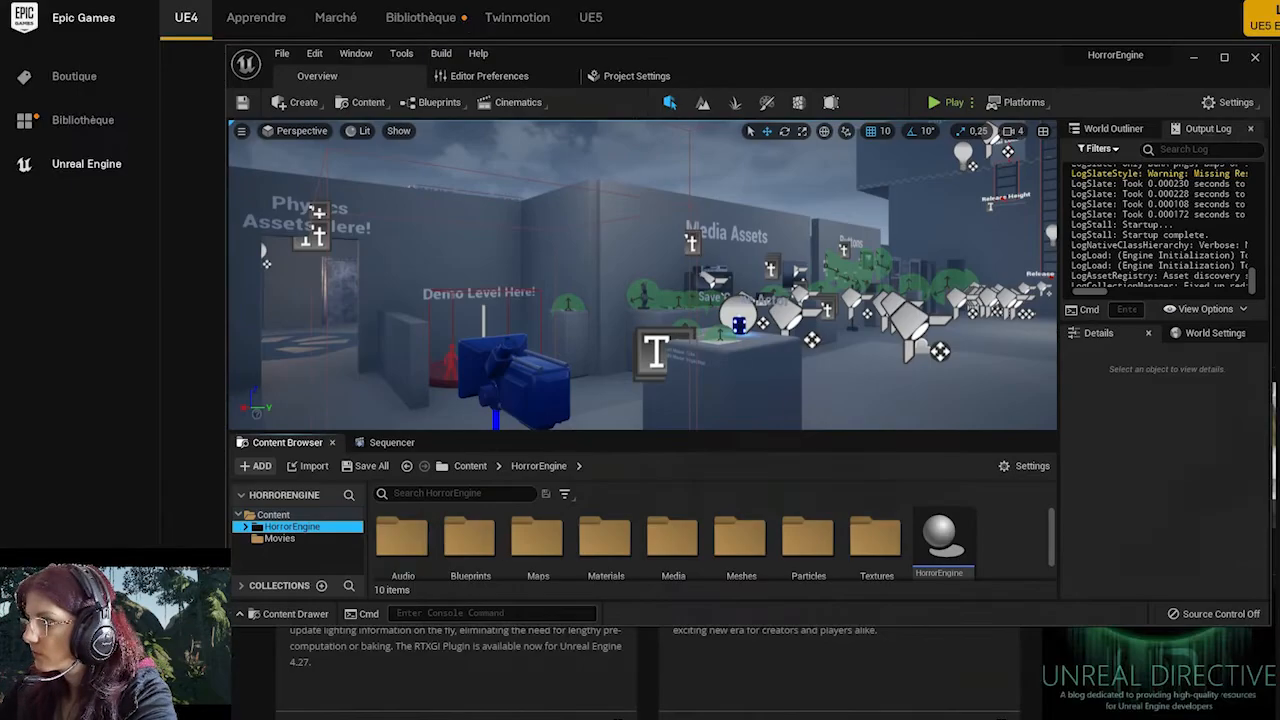
scroll(582, 569, down, 1)
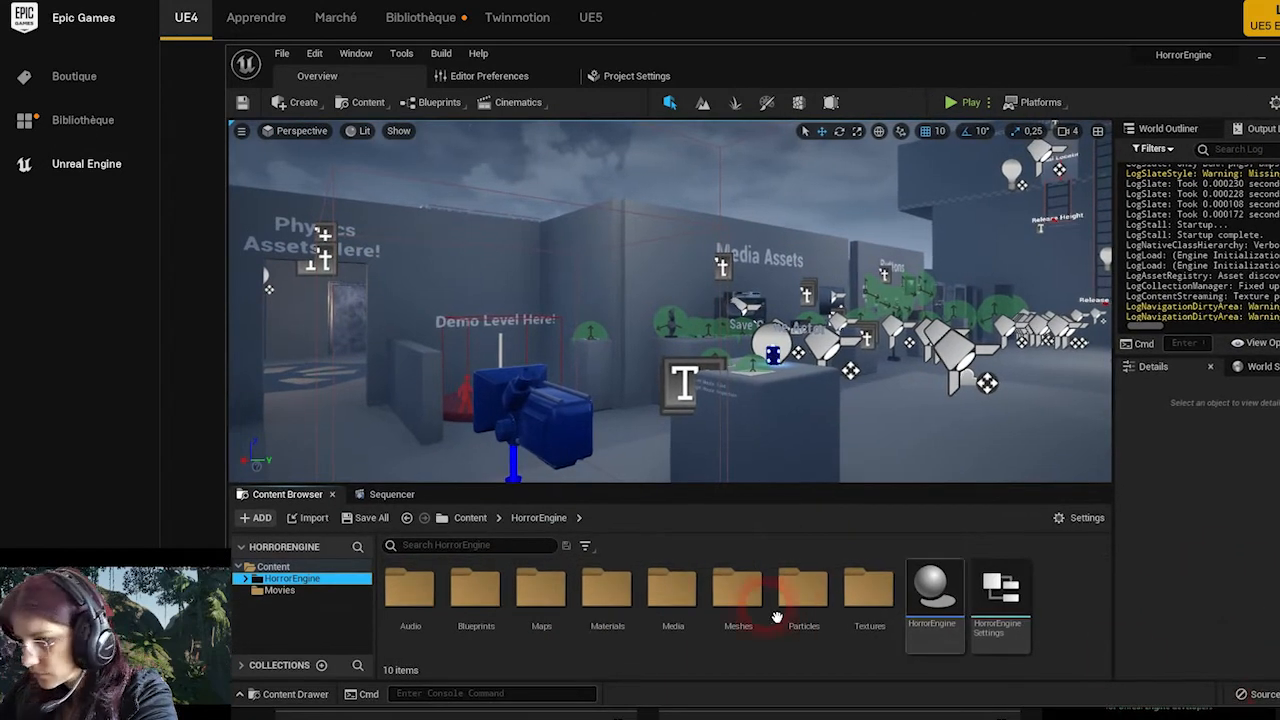
double_click(496, 600)
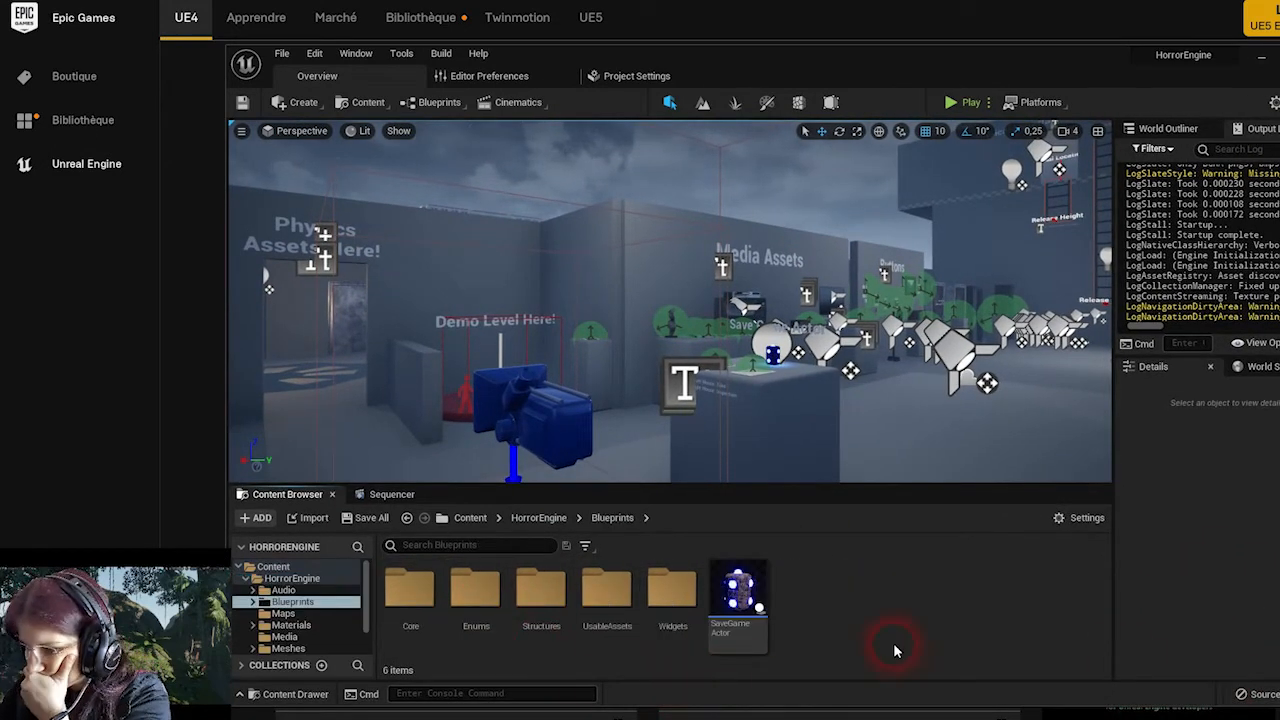
double_click(420, 600)
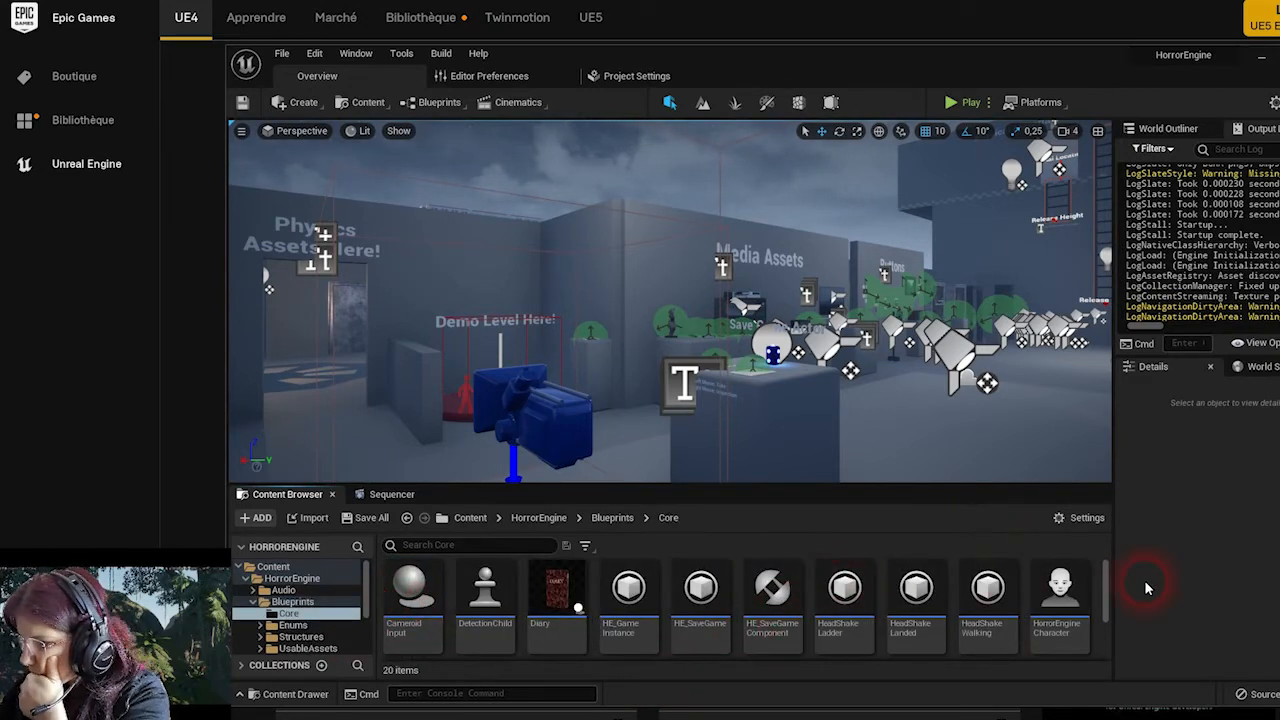
- Migrate the HorrorEngine/Blueprints folder with all its listed assets into the DarkWhispers project's Content folder
right_click(1072, 608)
click(1013, 647)
scroll(1016, 650, down, 1)
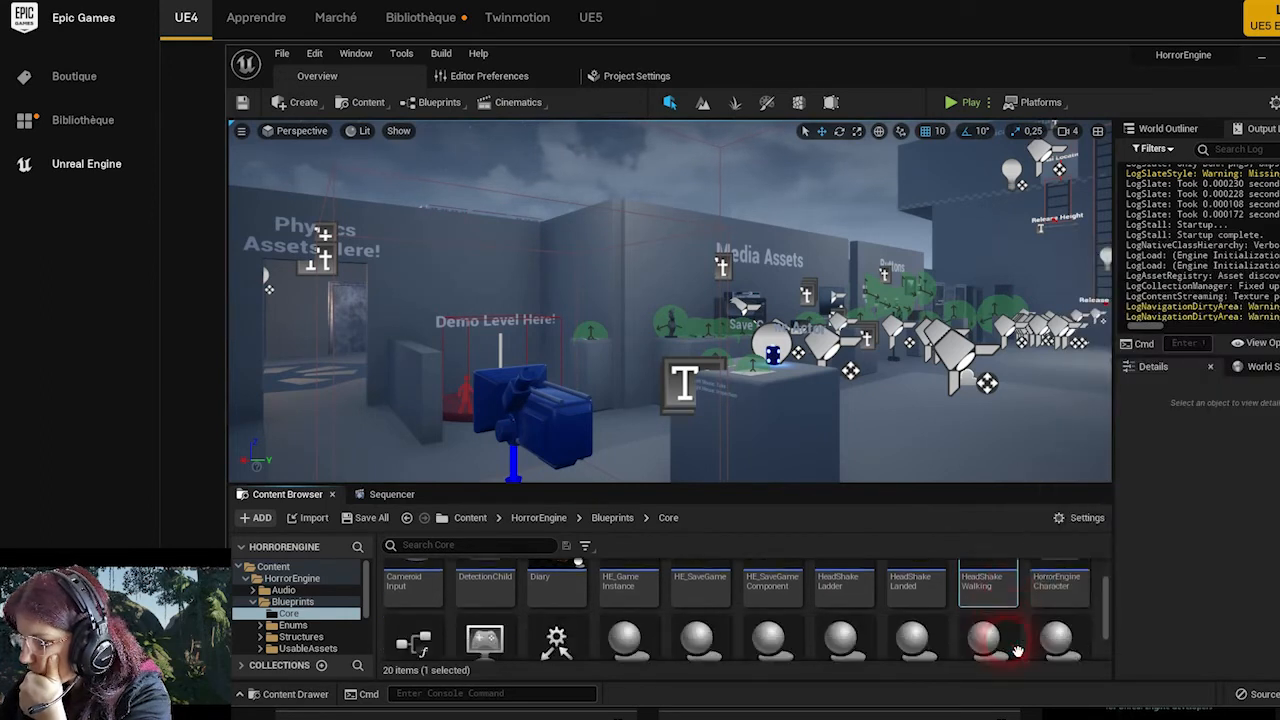
scroll(1017, 651, down, 1)
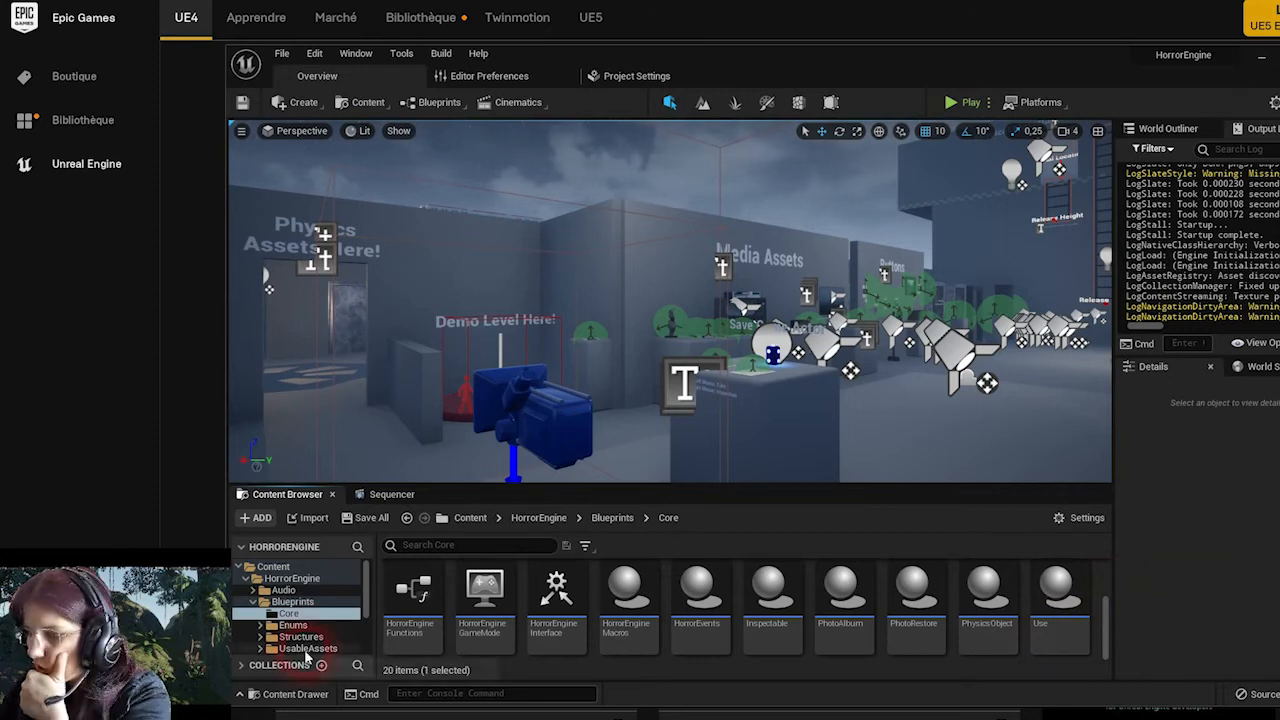
right_click(300, 603)
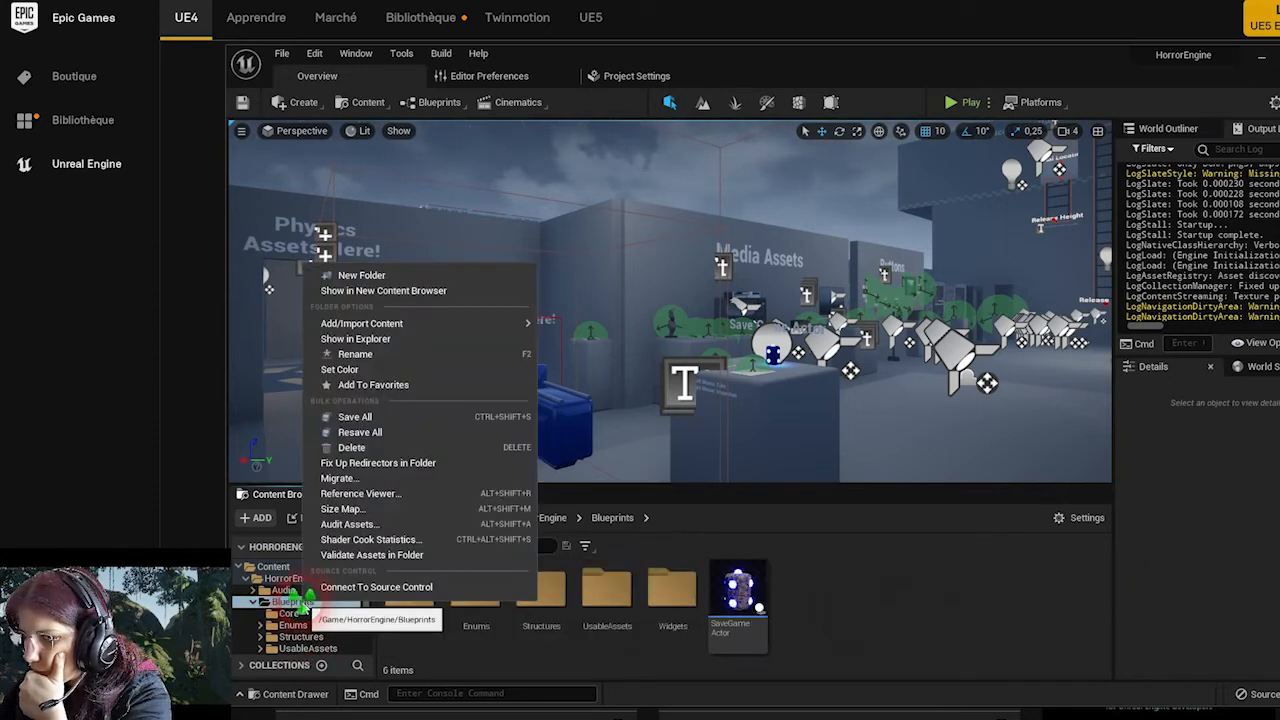
mouse_move(411, 331)
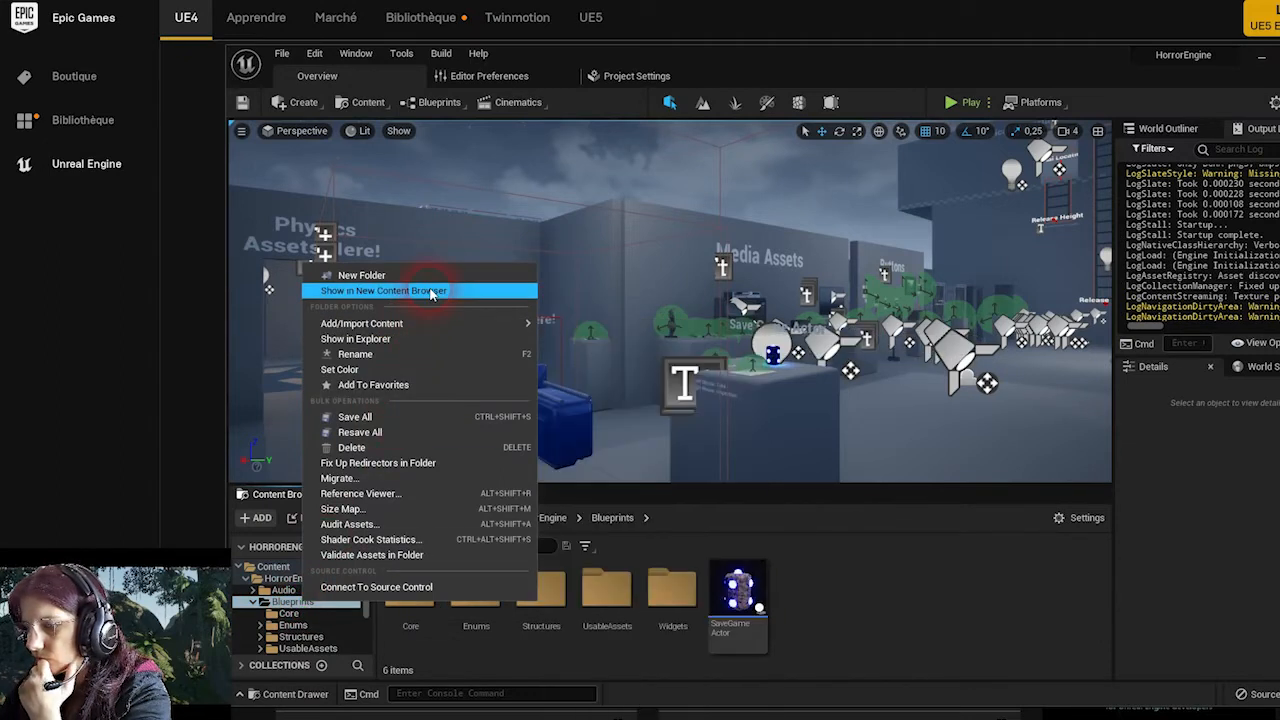
click(373, 478)
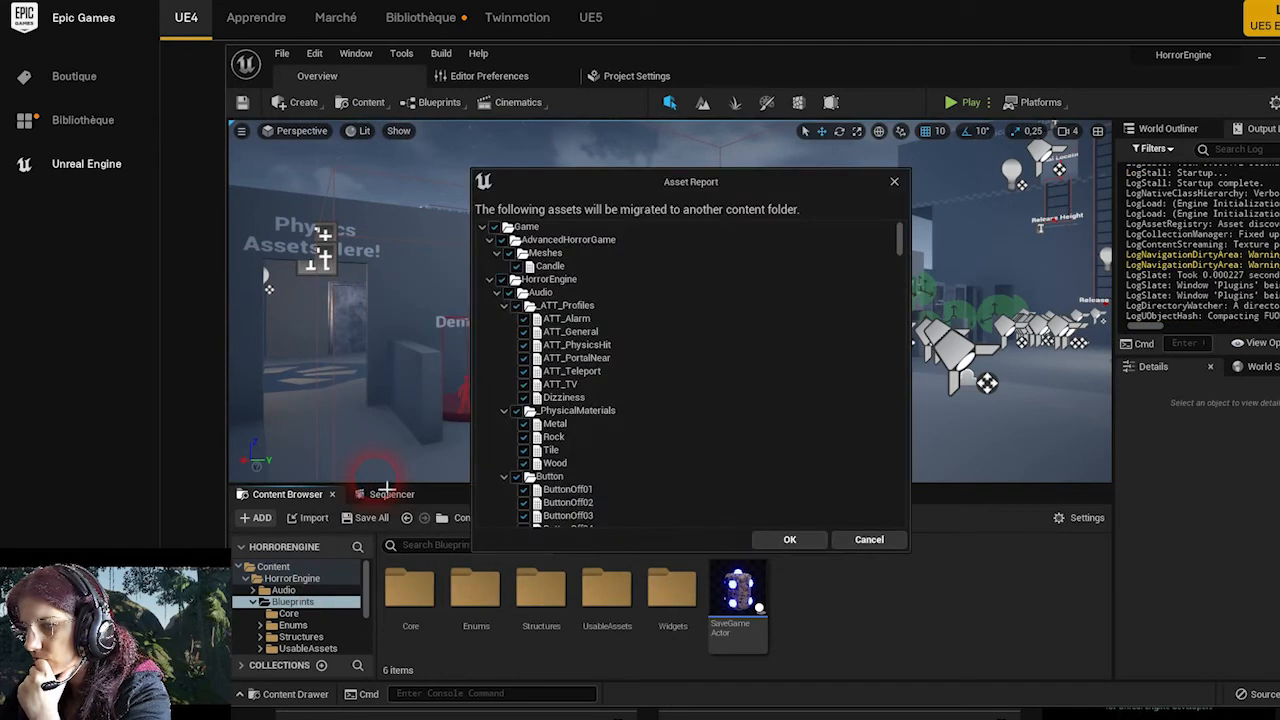
click(786, 541)
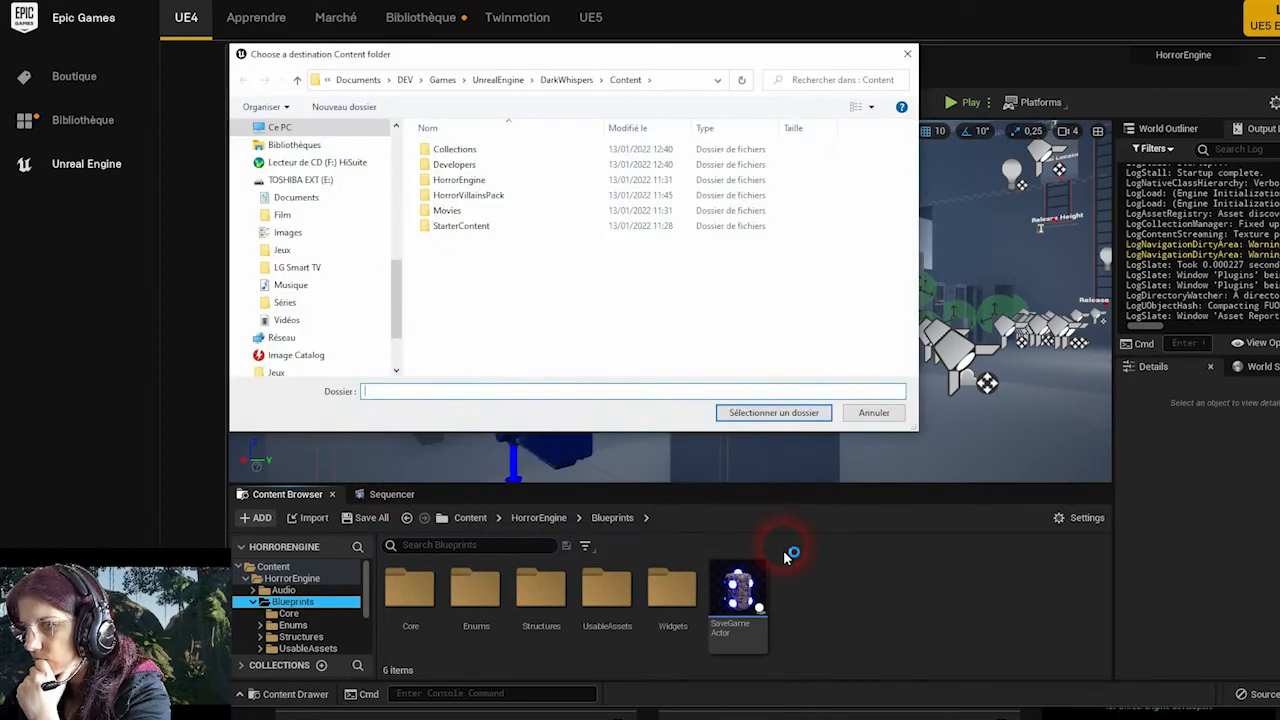
click(770, 413)
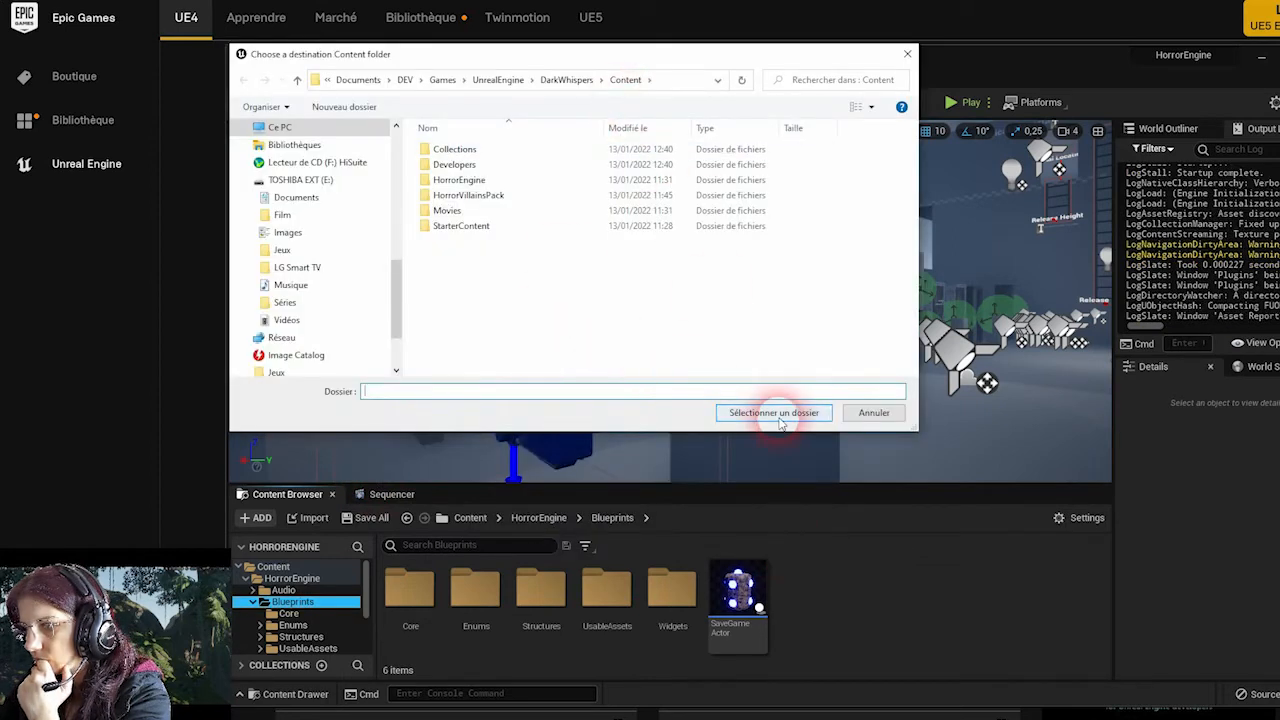
click(732, 413)
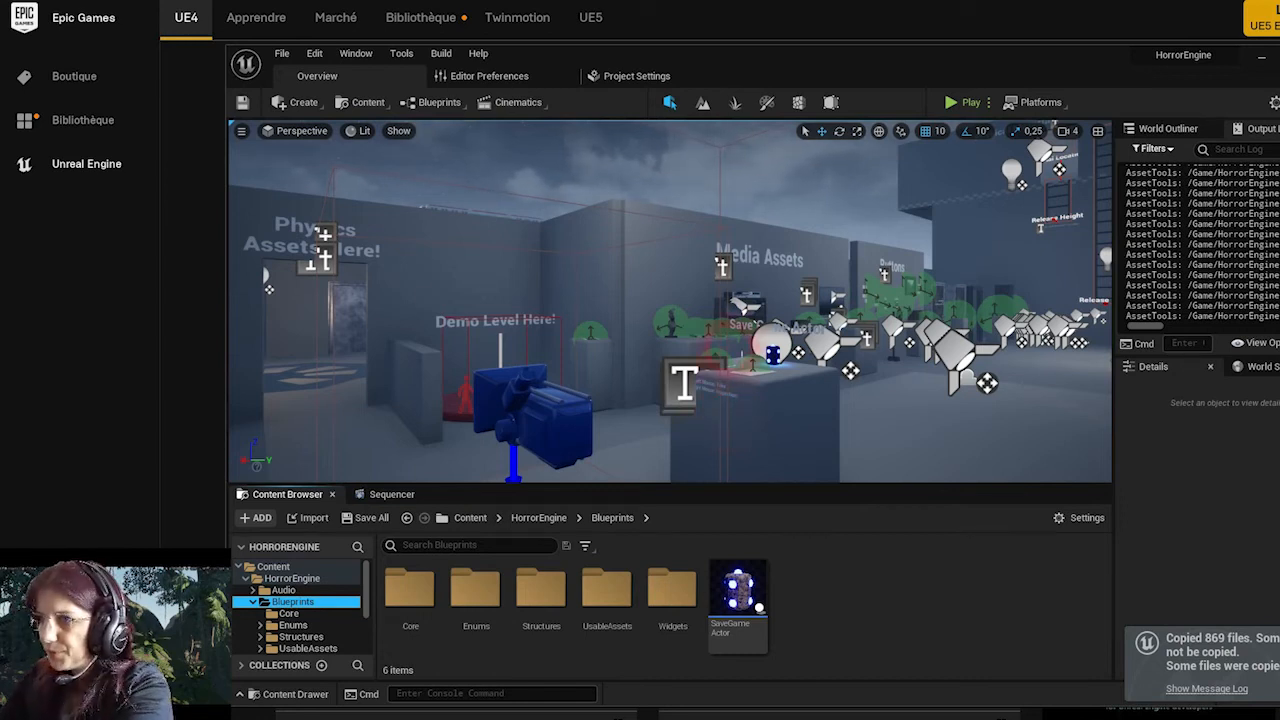
- Switch from HorrorEngine back to the recent DarkWhispers project
click(282, 54)
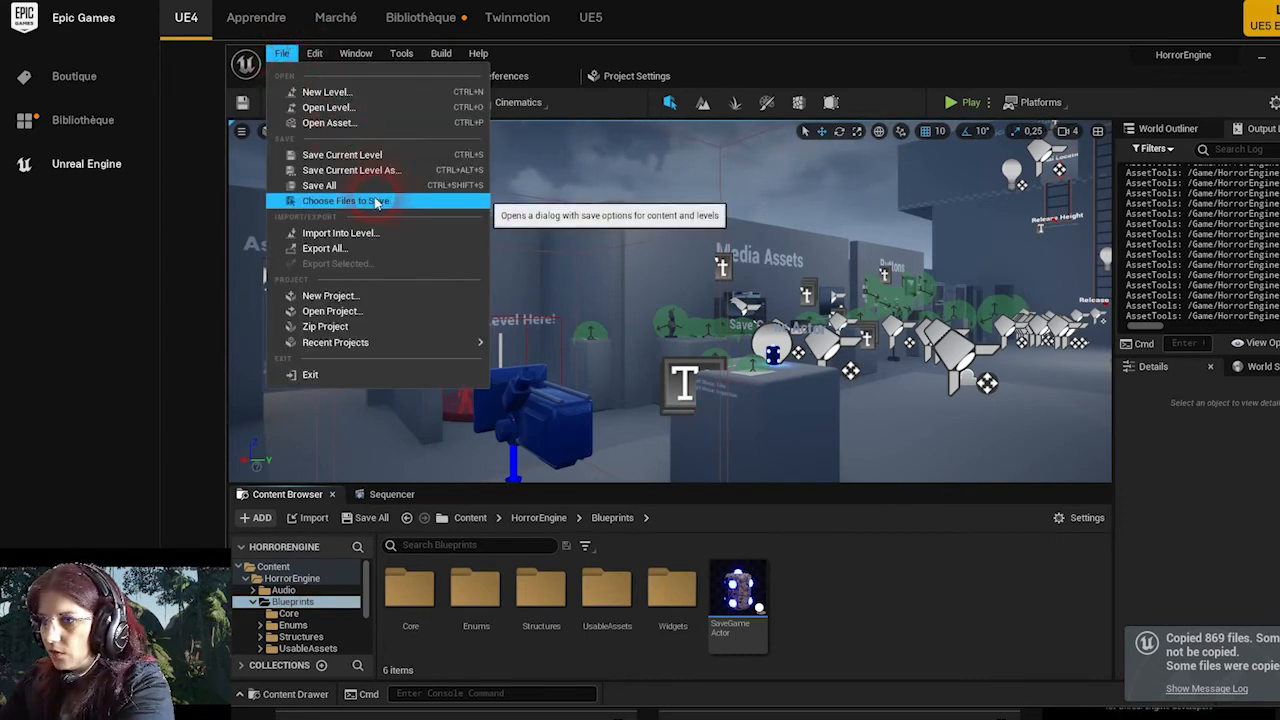
mouse_move(440, 342)
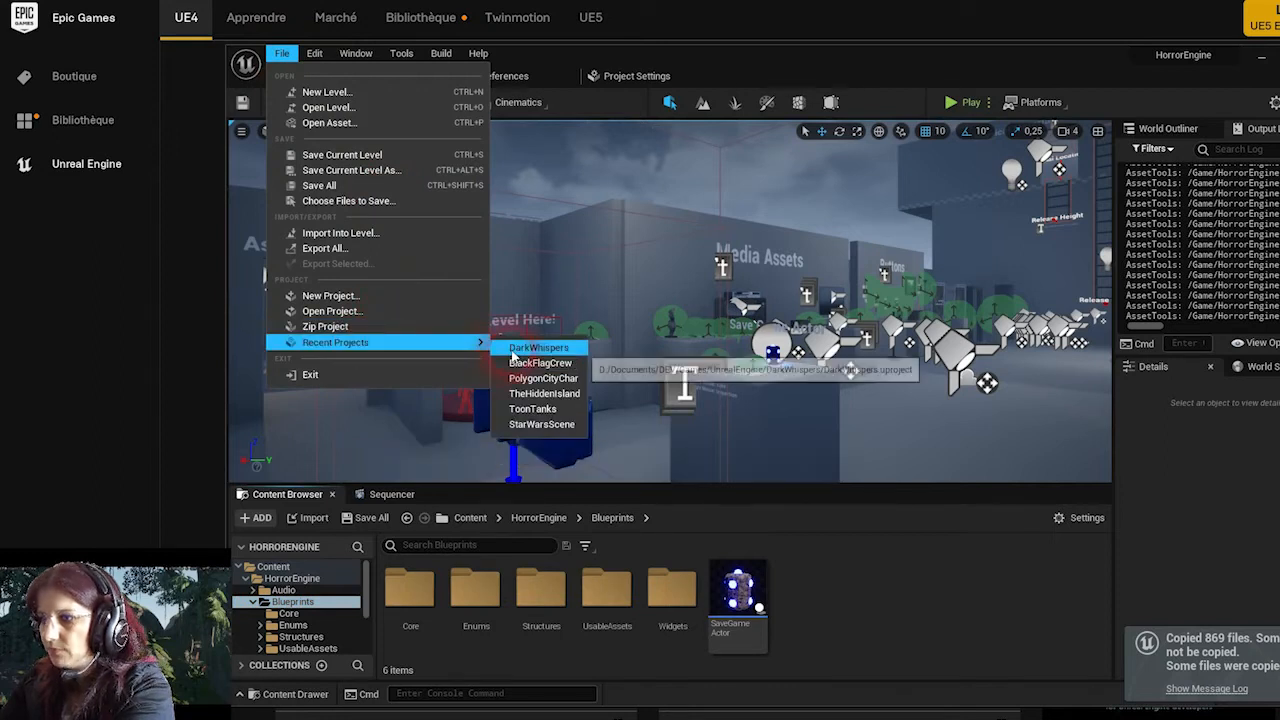
click(506, 350)
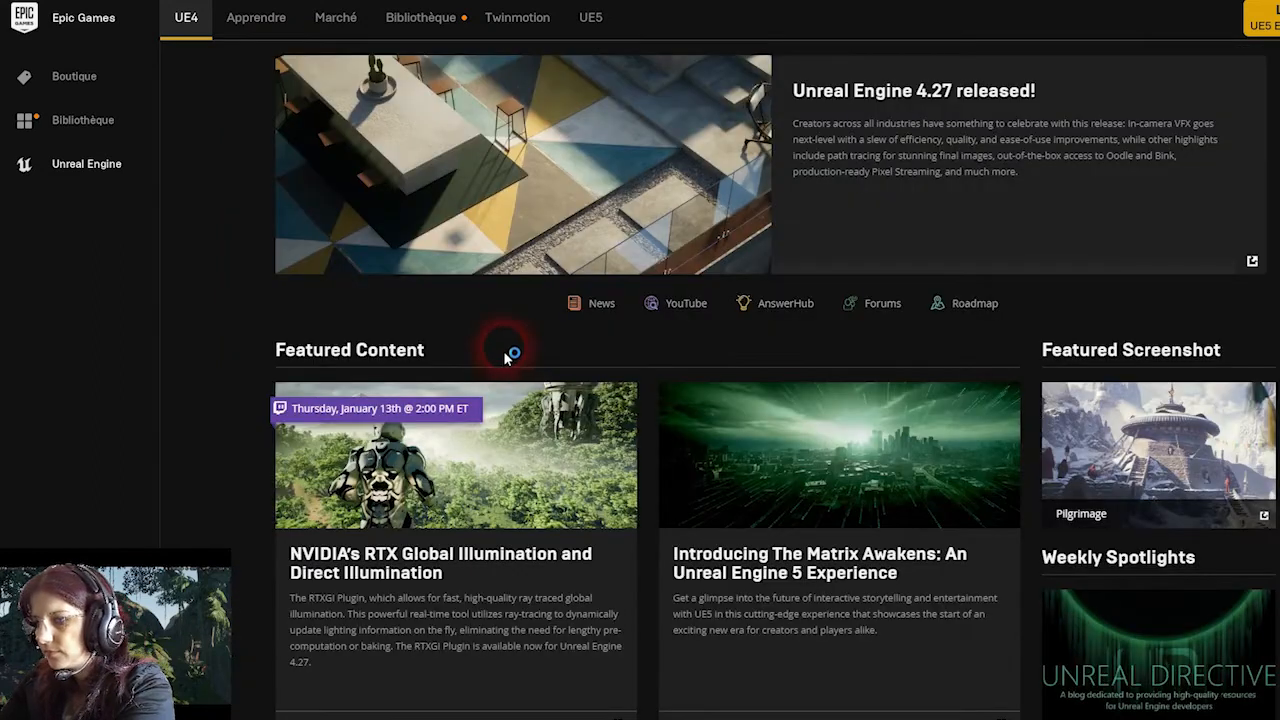
scroll(503, 350, down, 2)
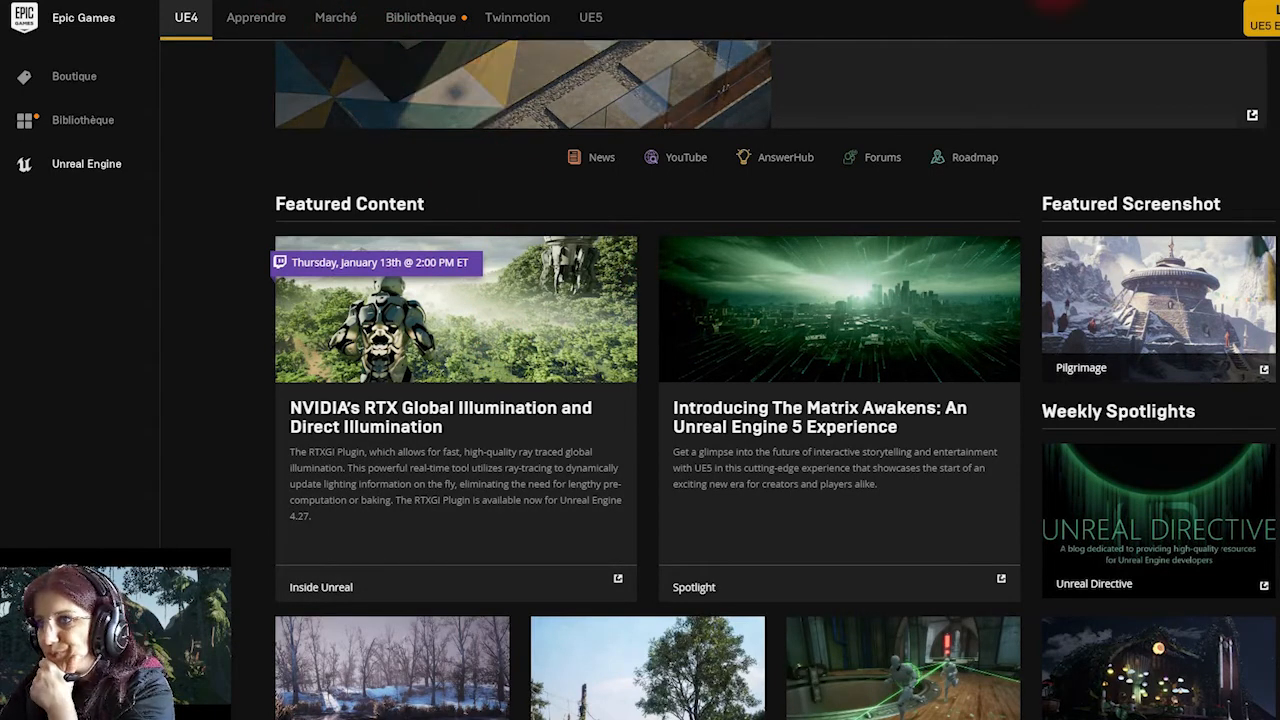
click(333, 22)
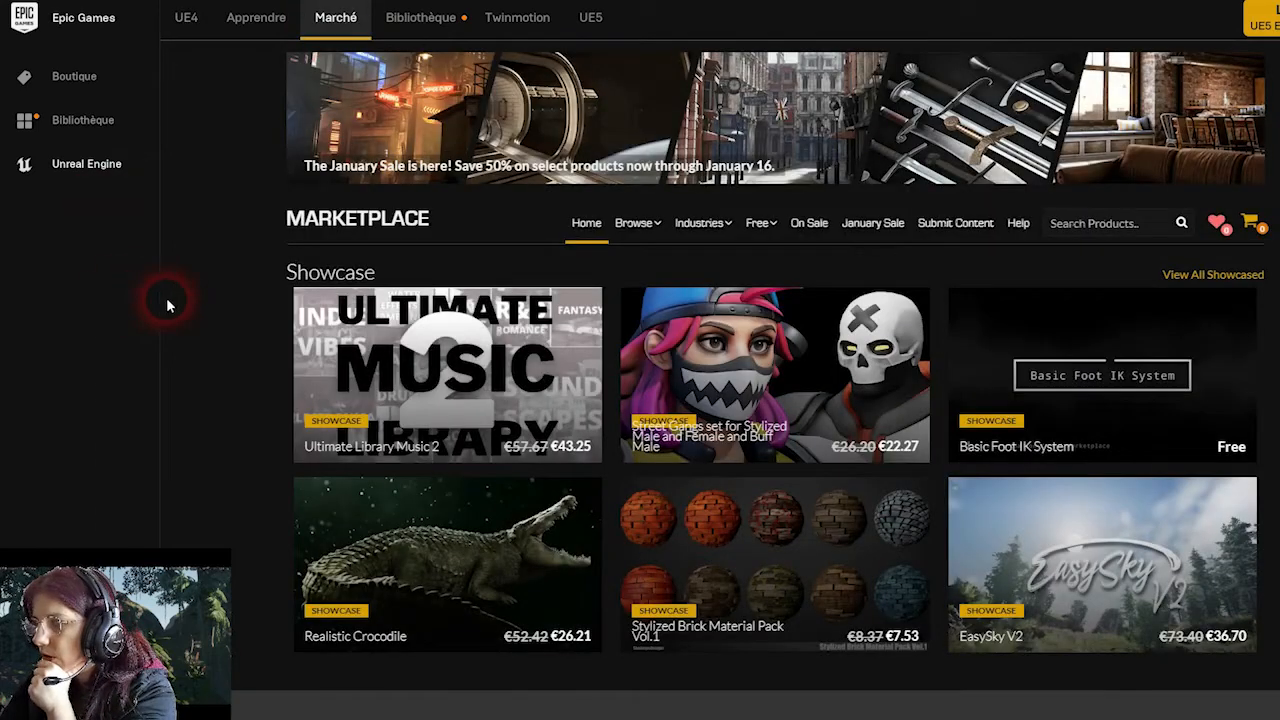
scroll(175, 304, down, 10)
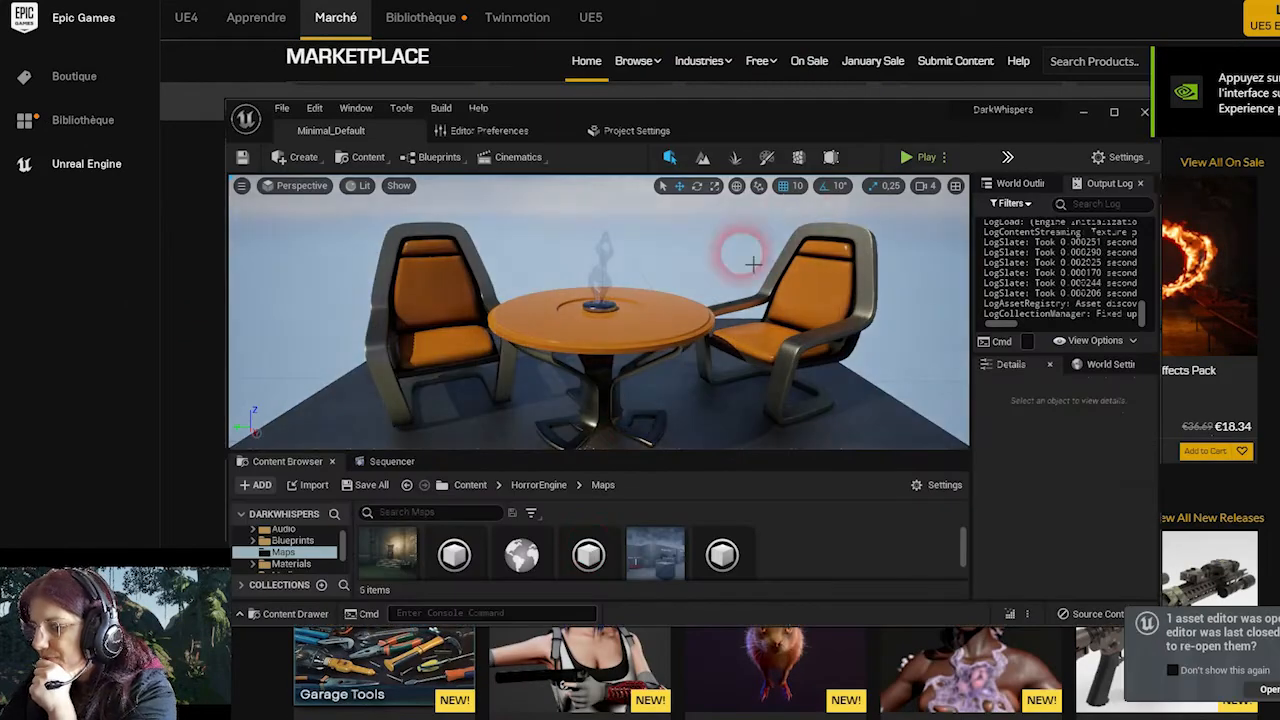
- Open the Overview level from the HorrorEngine/Maps folder
scroll(631, 542, down, 2)
click(665, 561)
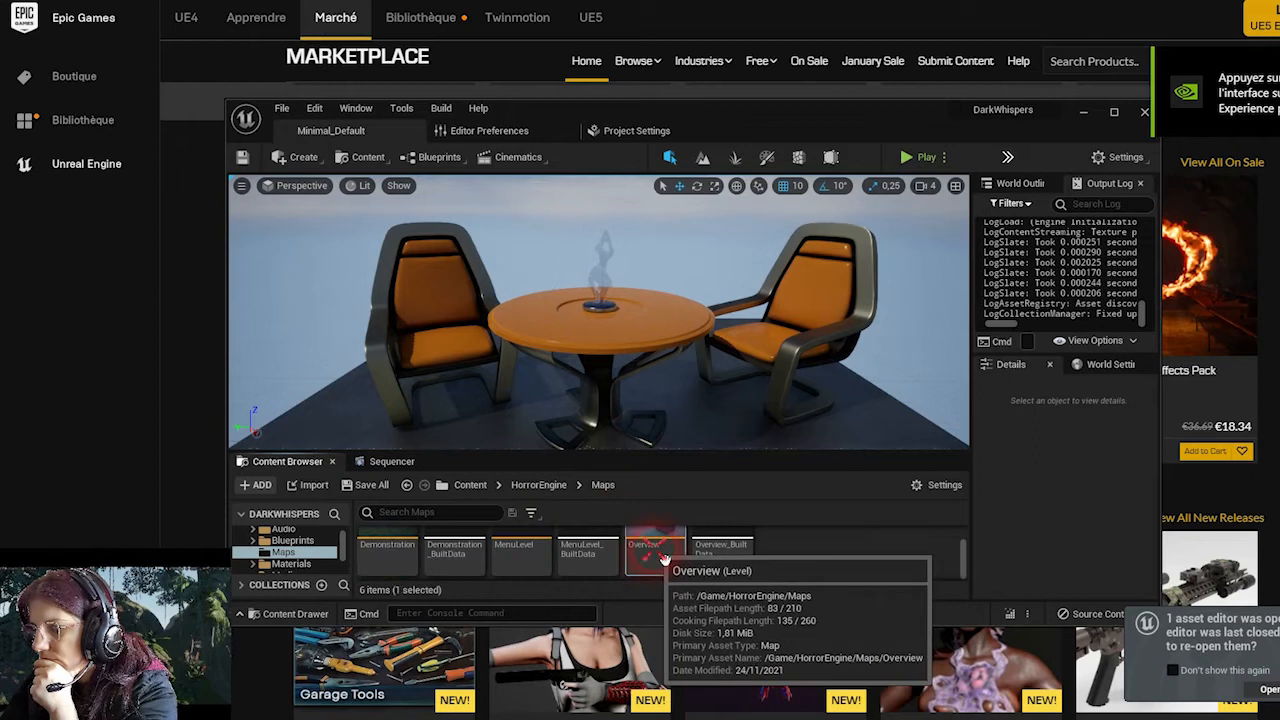
click(665, 561)
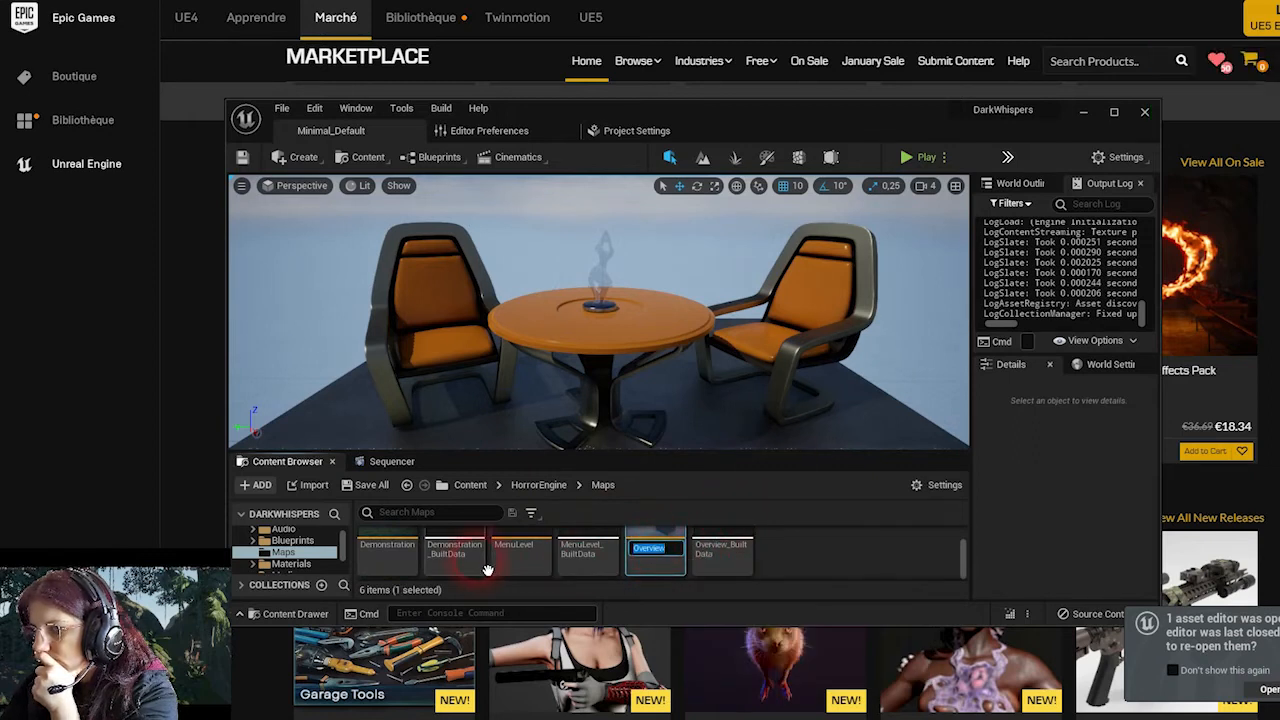
double_click(645, 568)
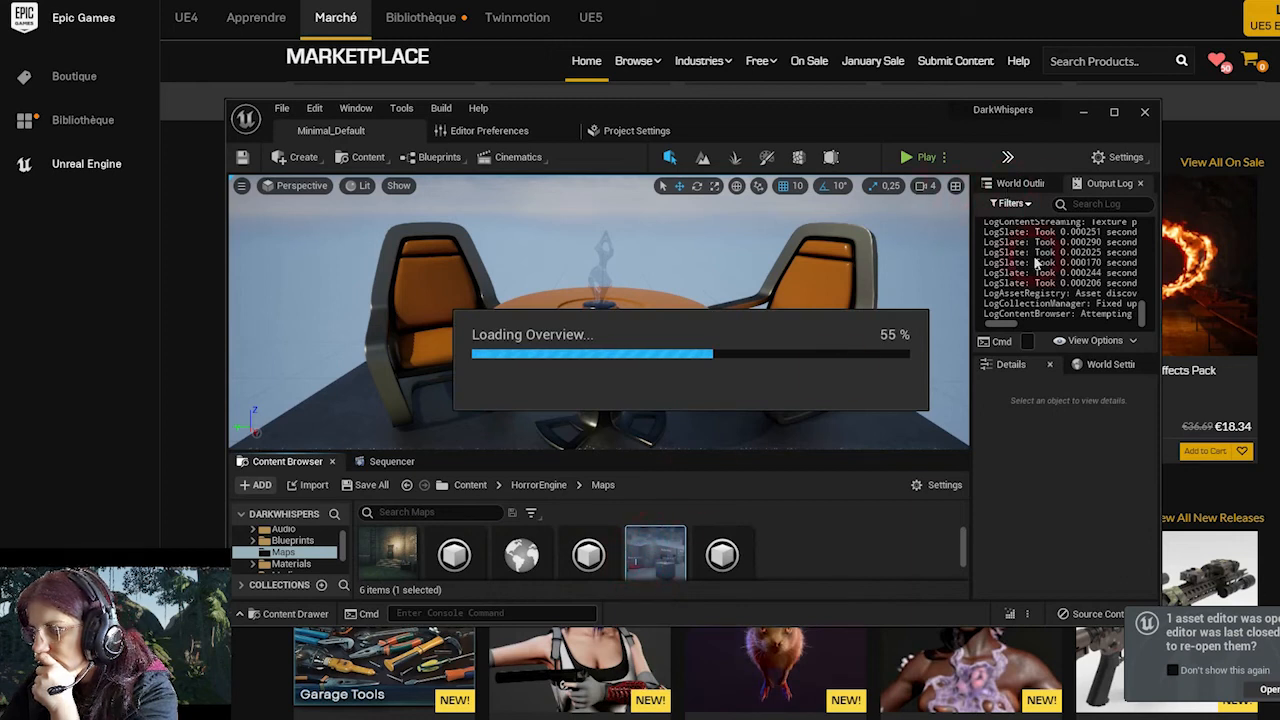
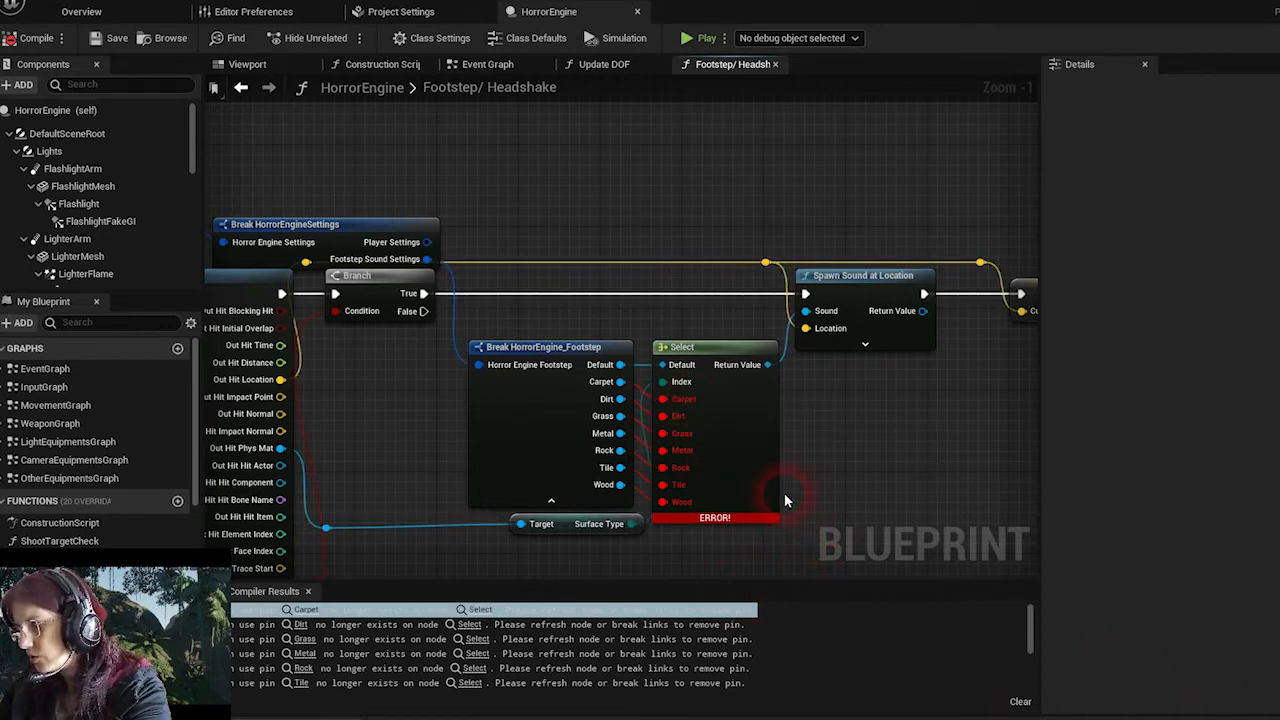
- Examine the blueprint's function and variable lists and the faulty Select node in the Footstep/Headshake graph
scroll(132, 435, down, 5)
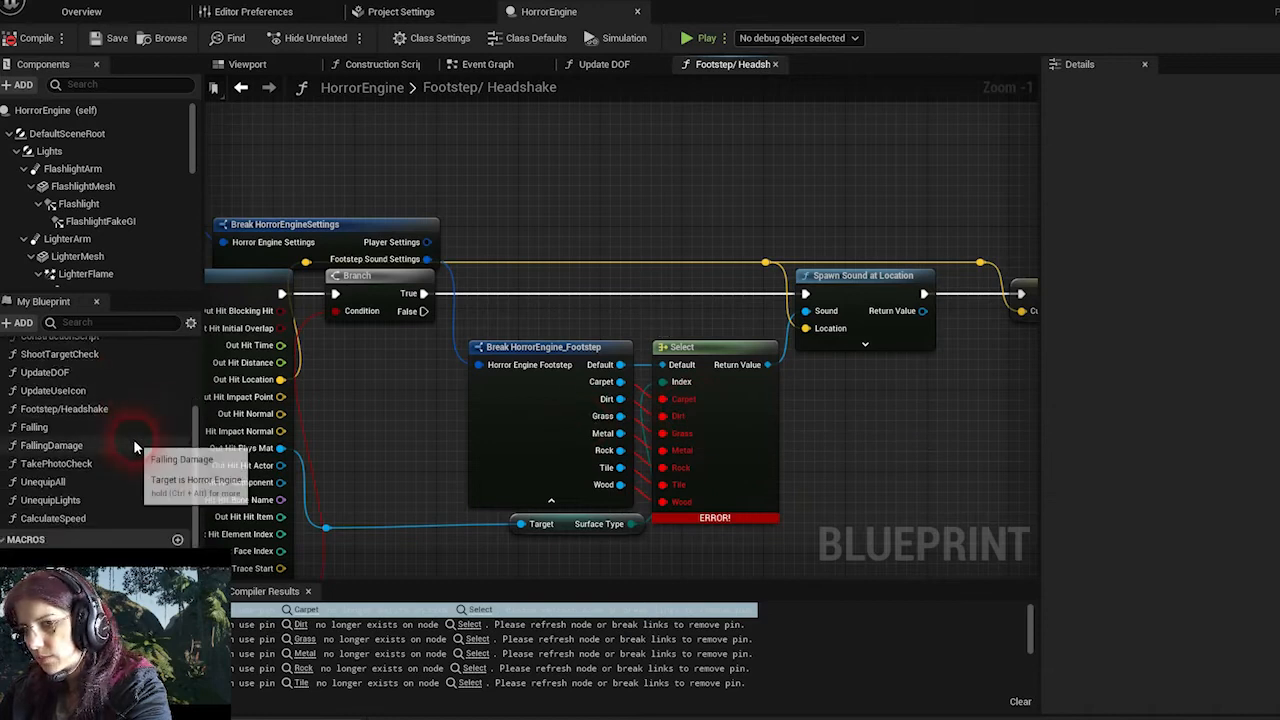
scroll(146, 490, down, 3)
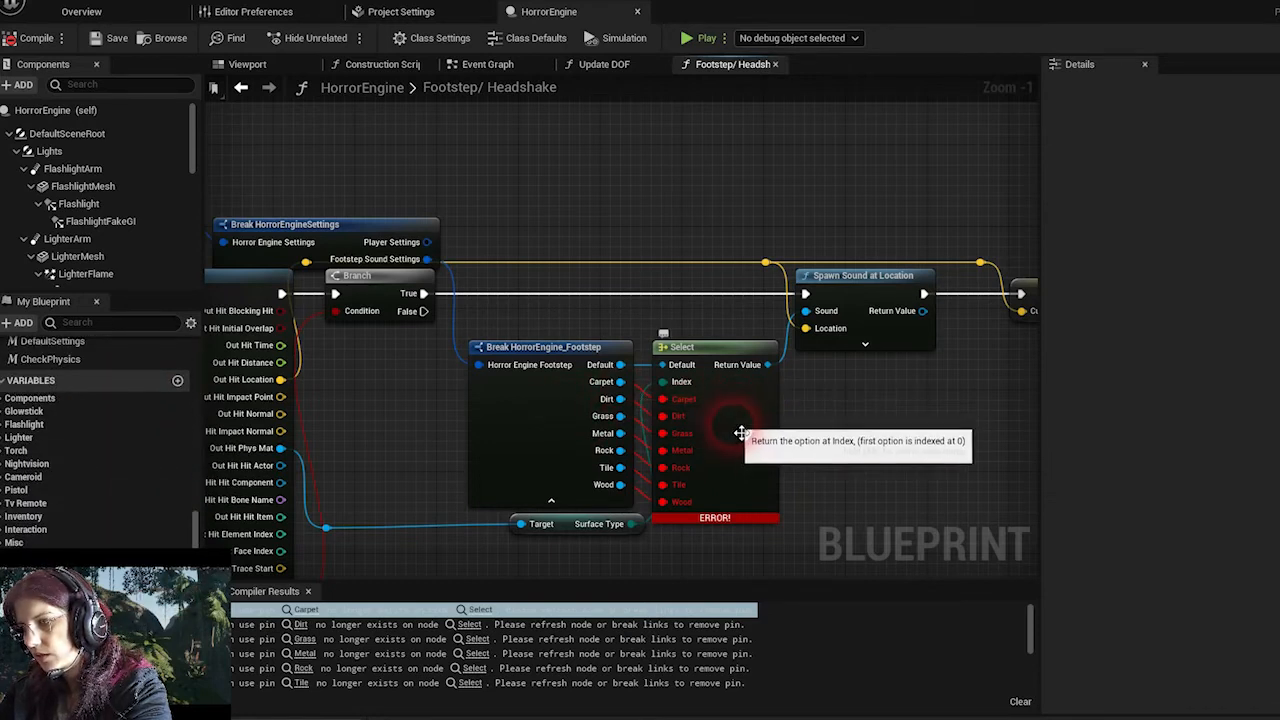
click(747, 357)
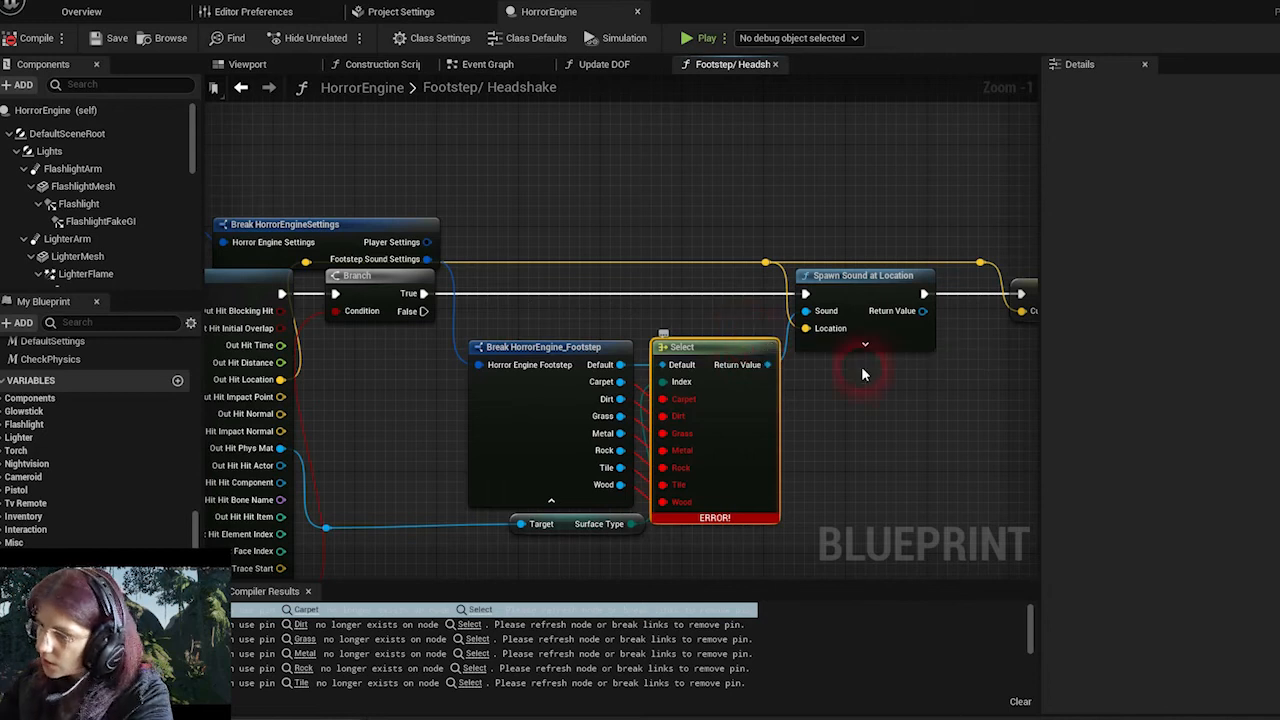
- Switch to the Epic Games Launcher and open the HorrorEngine 5.0 project from the library
click(1190, 719)
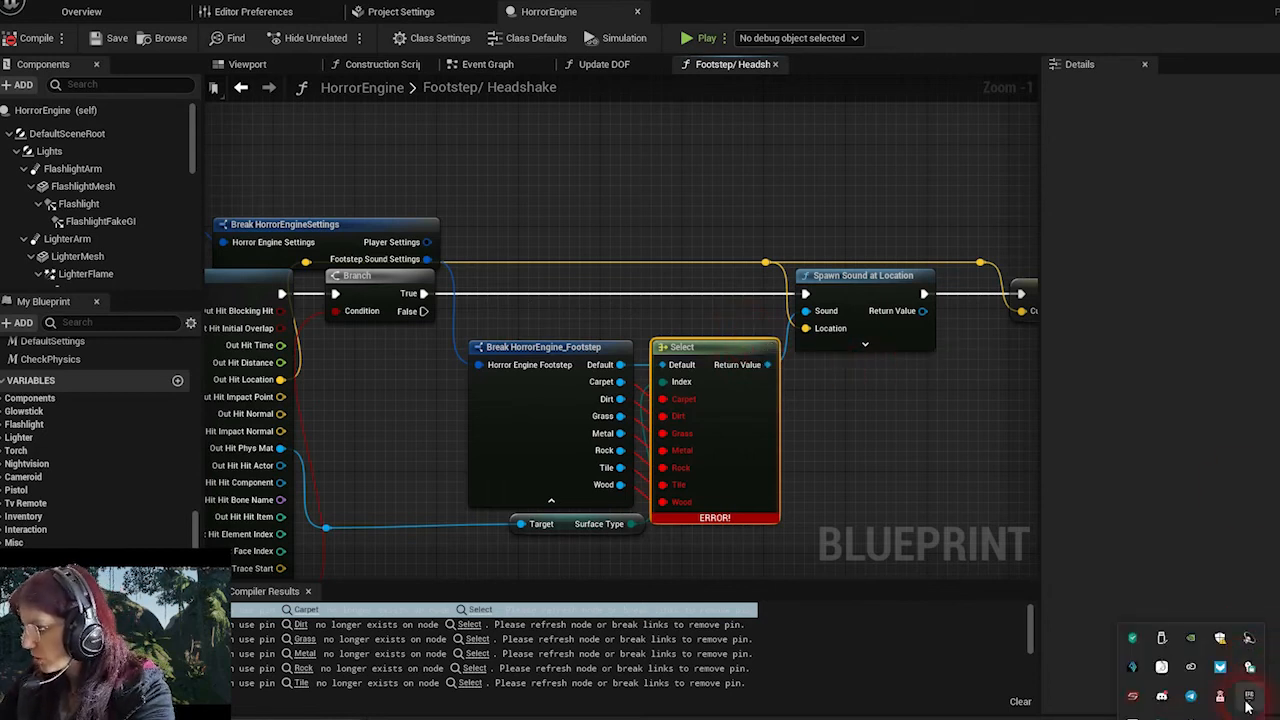
click(1247, 700)
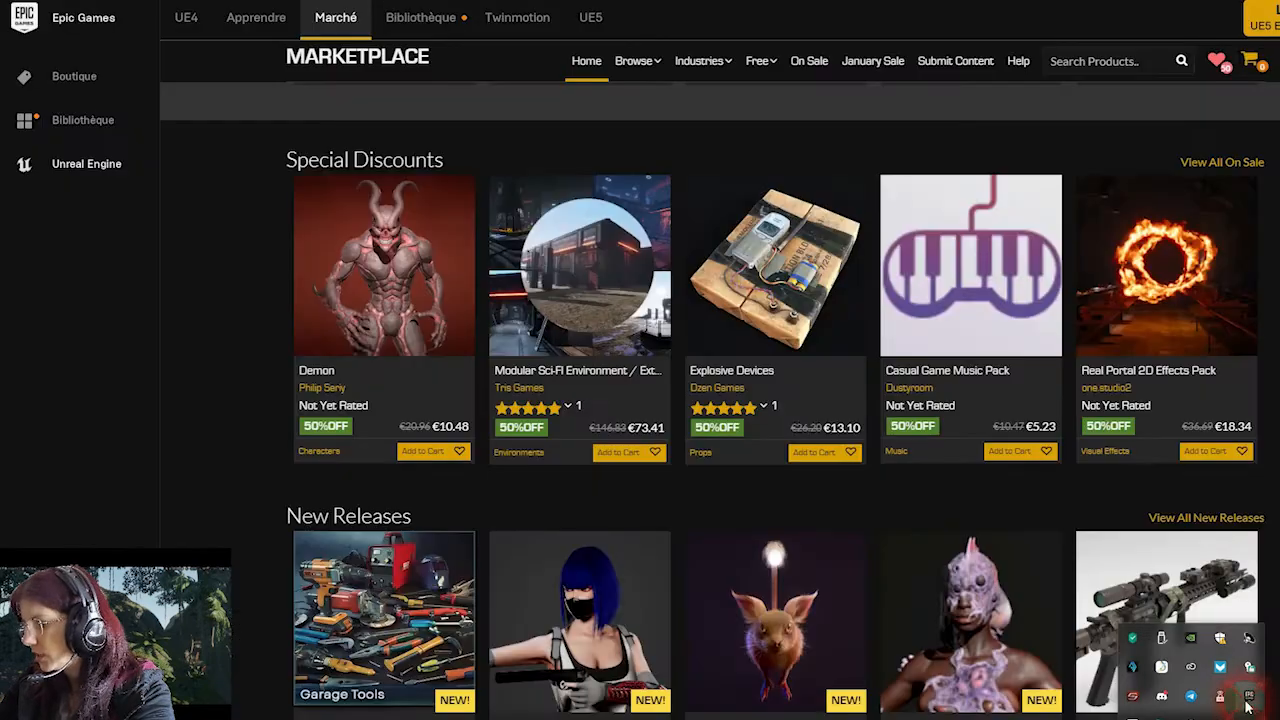
click(443, 14)
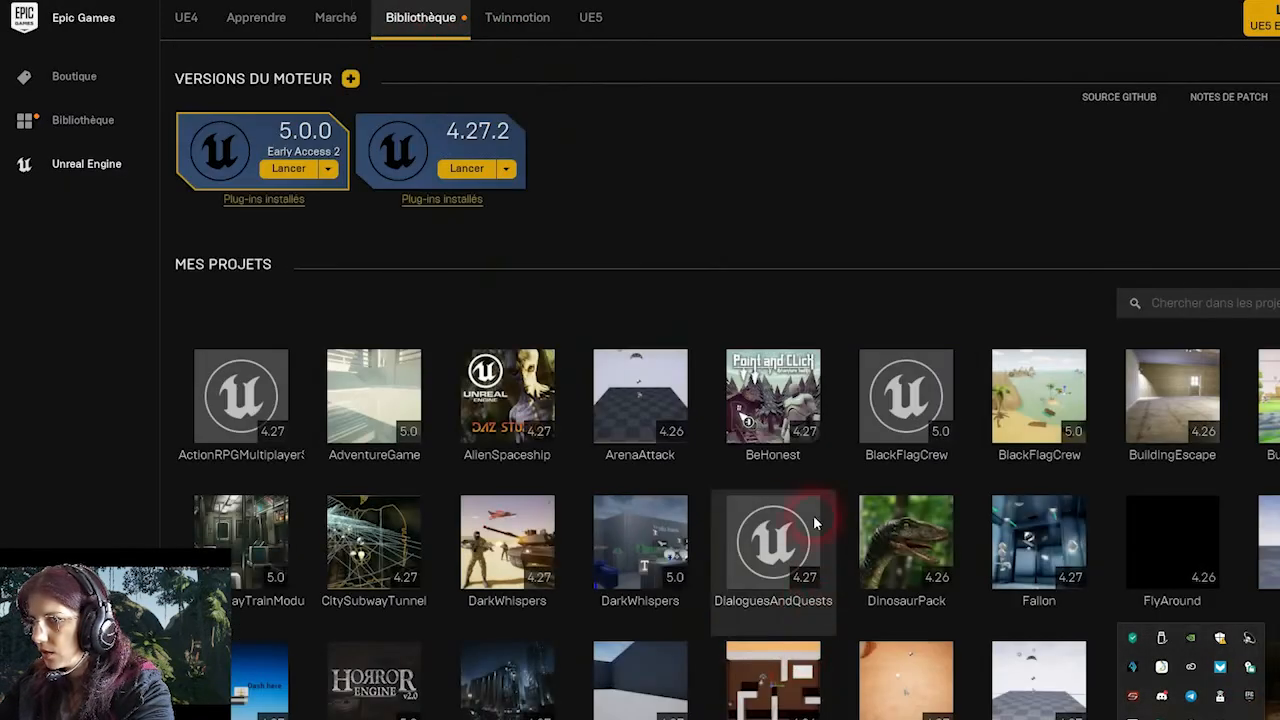
scroll(378, 467, down, 2)
scroll(378, 467, down, 1)
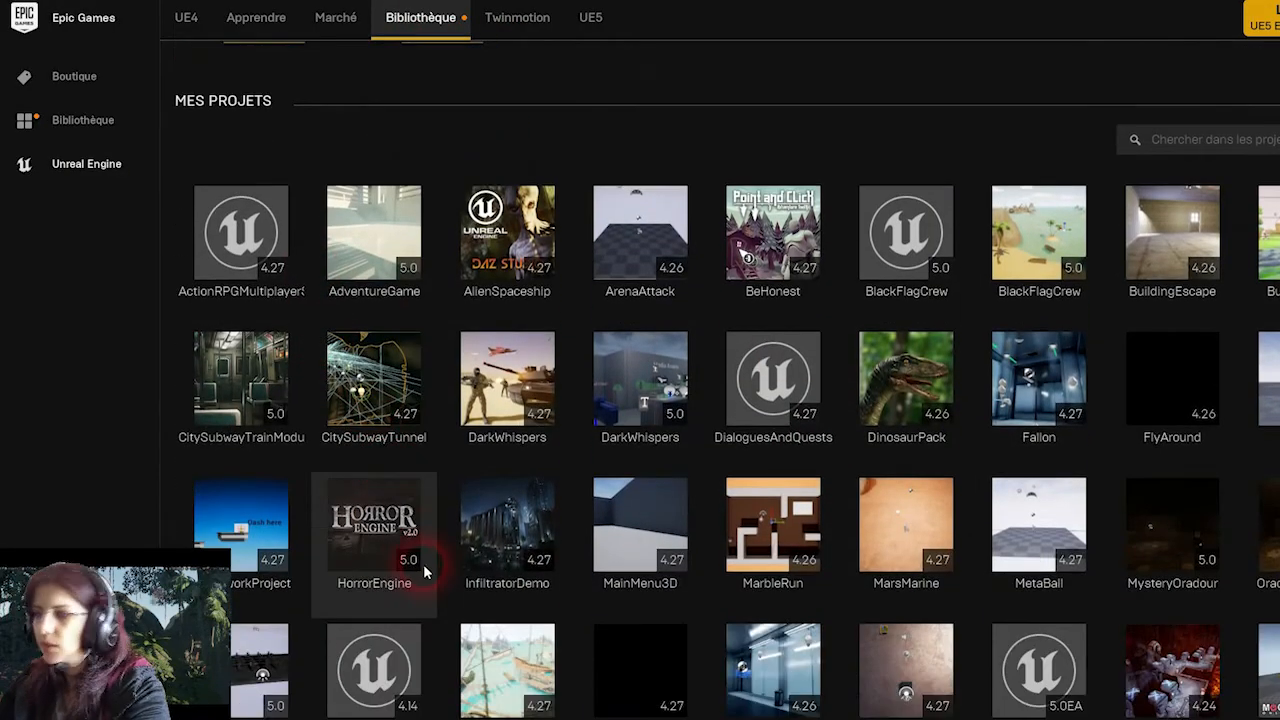
double_click(359, 540)
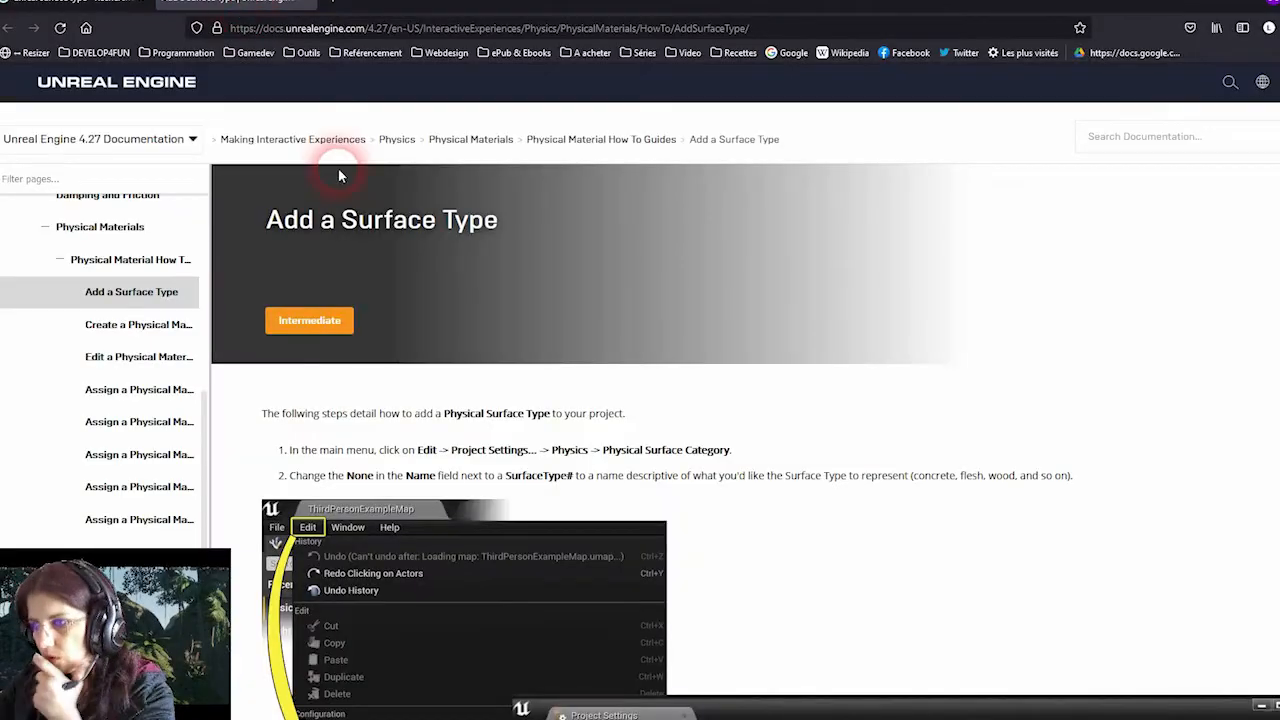
- Read the Add a Surface Type documentation page for where to define physical surface types in the project settings
scroll(338, 168, down, 3)
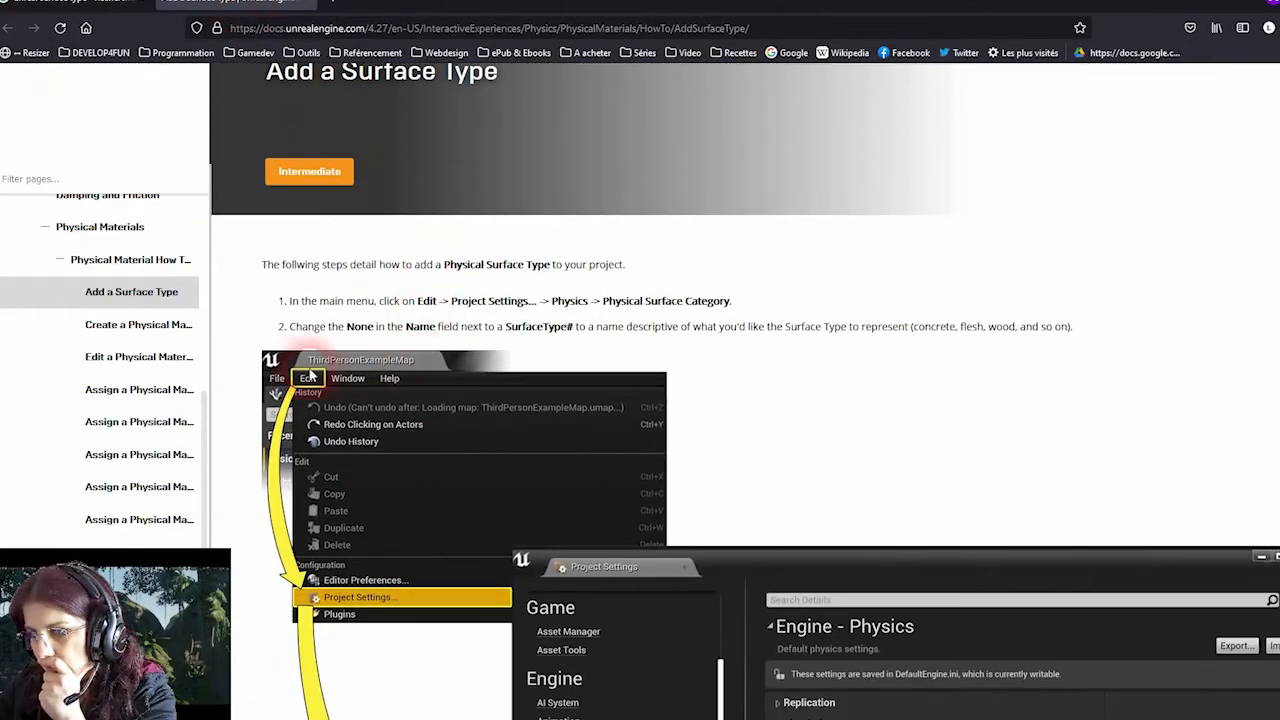
scroll(881, 625, down, 5)
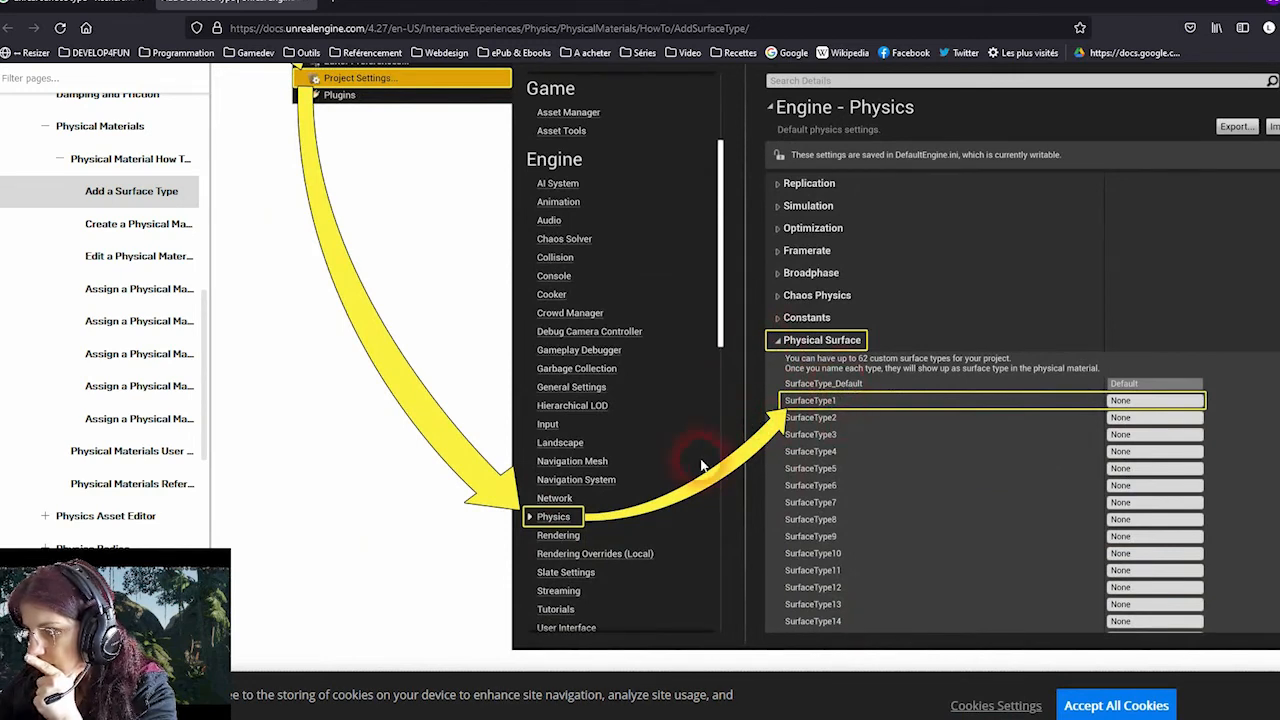
scroll(720, 477, up, 3)
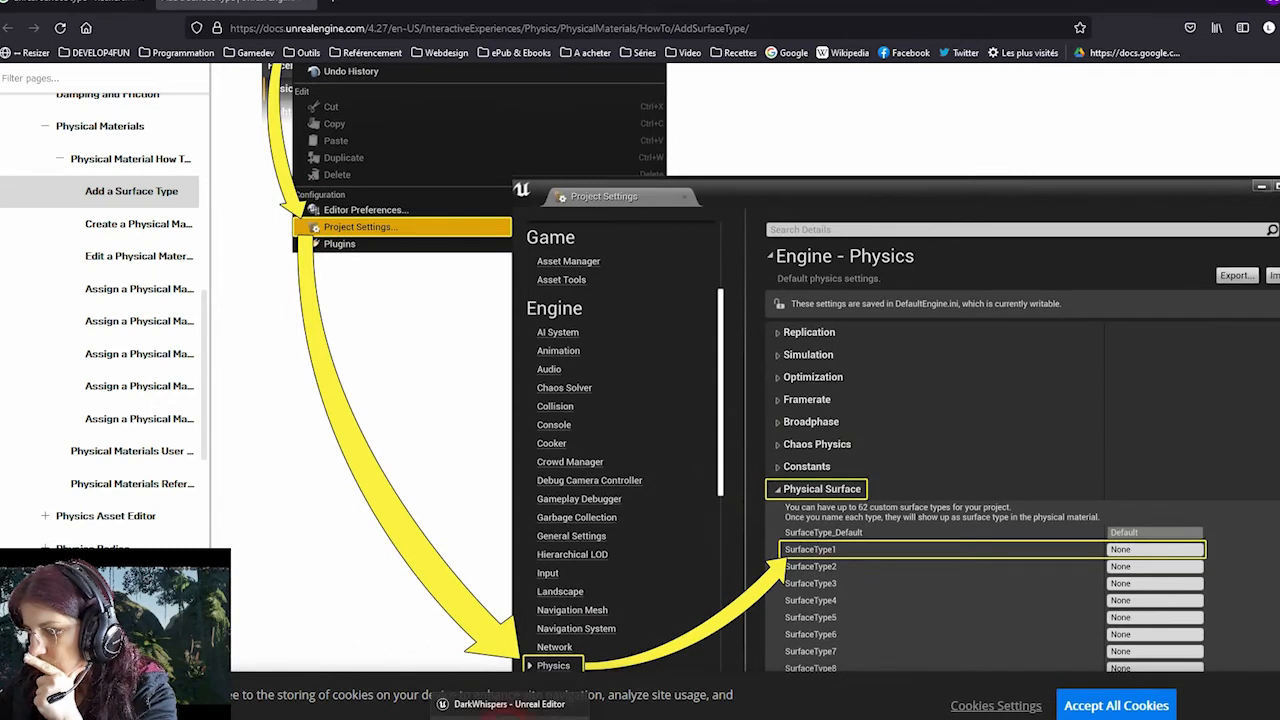
- Switch to the HorrorEngine project's editor and open the Engine Physics project settings at the Physical Surface list
click(505, 716)
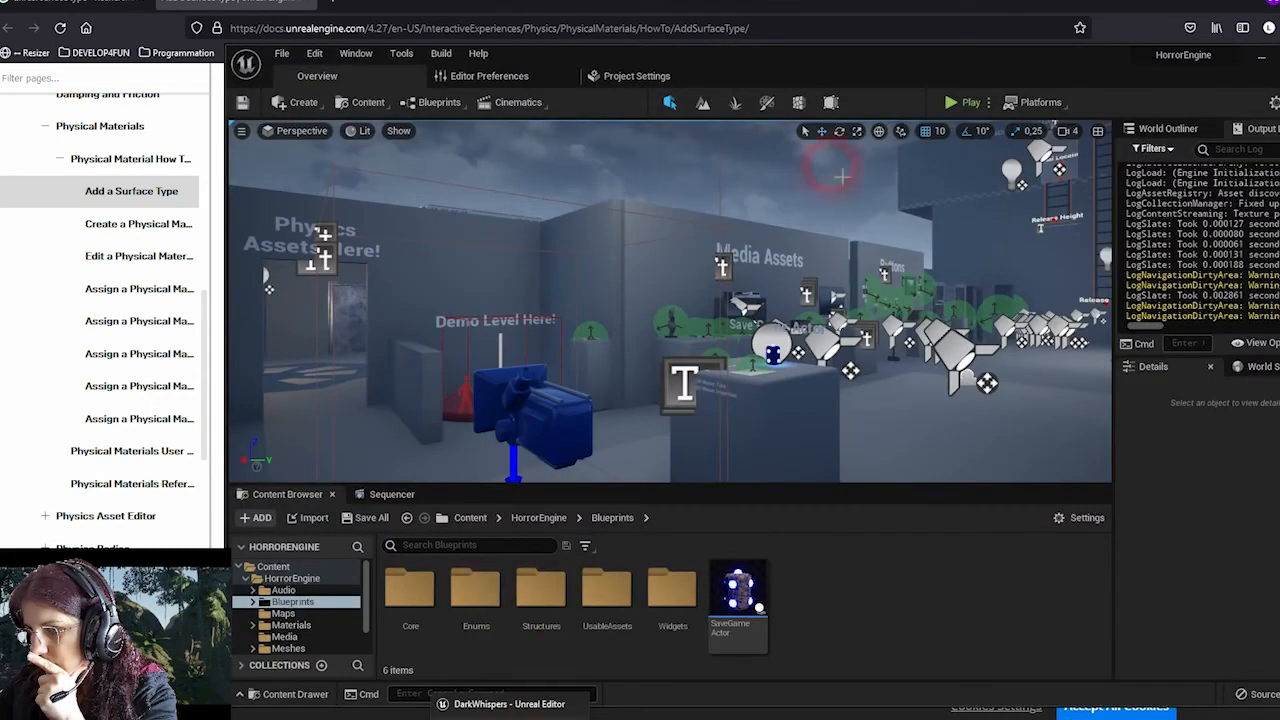
click(1279, 57)
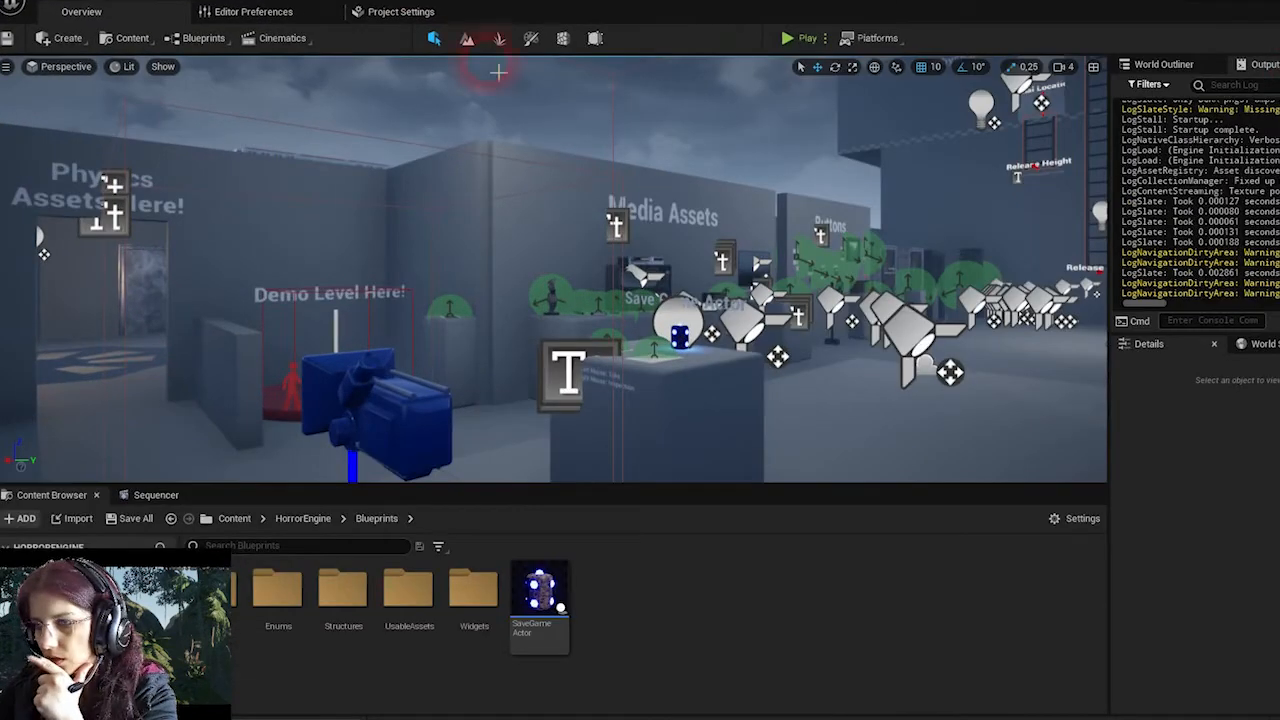
click(394, 13)
scroll(105, 305, down, 5)
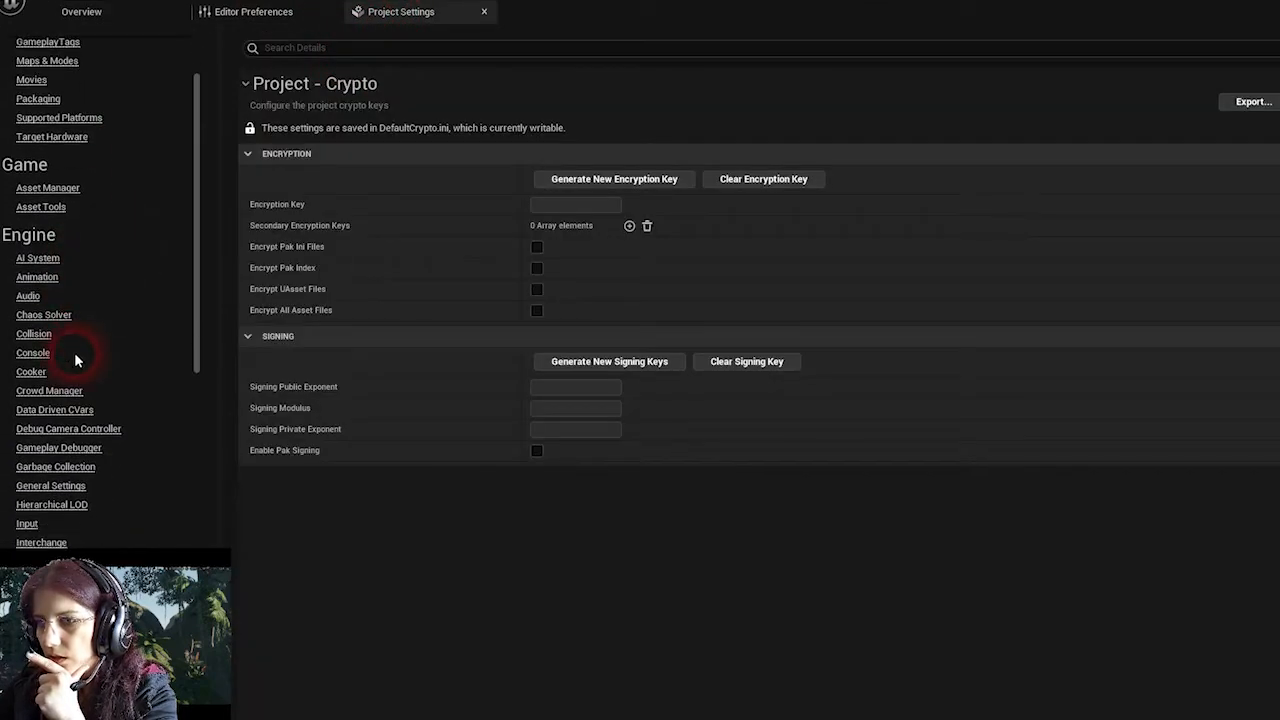
scroll(82, 355, down, 2)
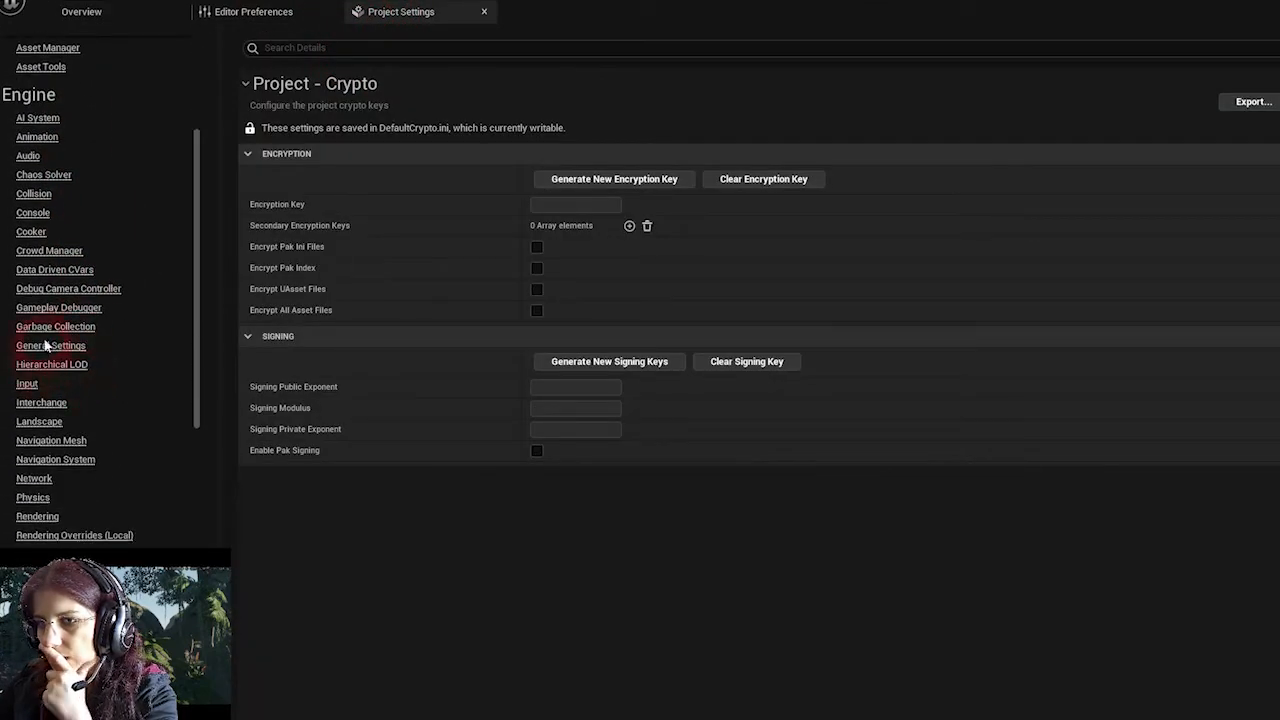
scroll(60, 340, down, 1)
click(48, 451)
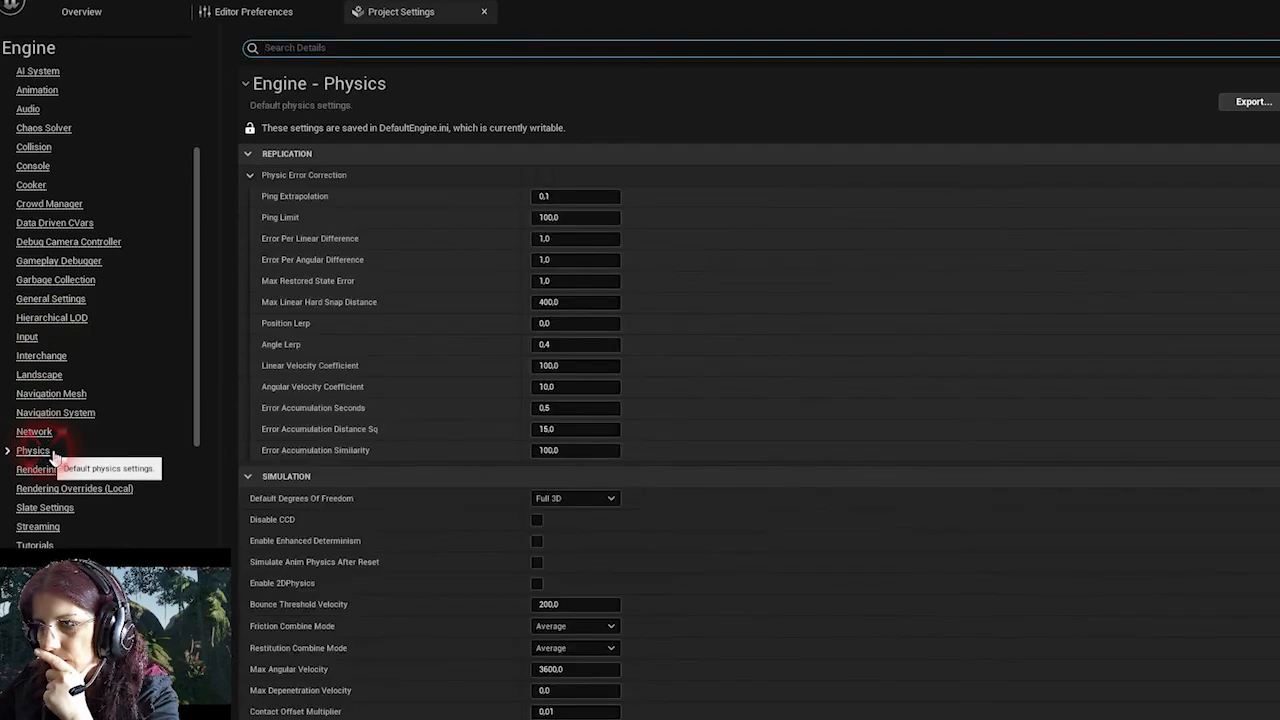
scroll(629, 339, down, 2)
scroll(629, 339, down, 10)
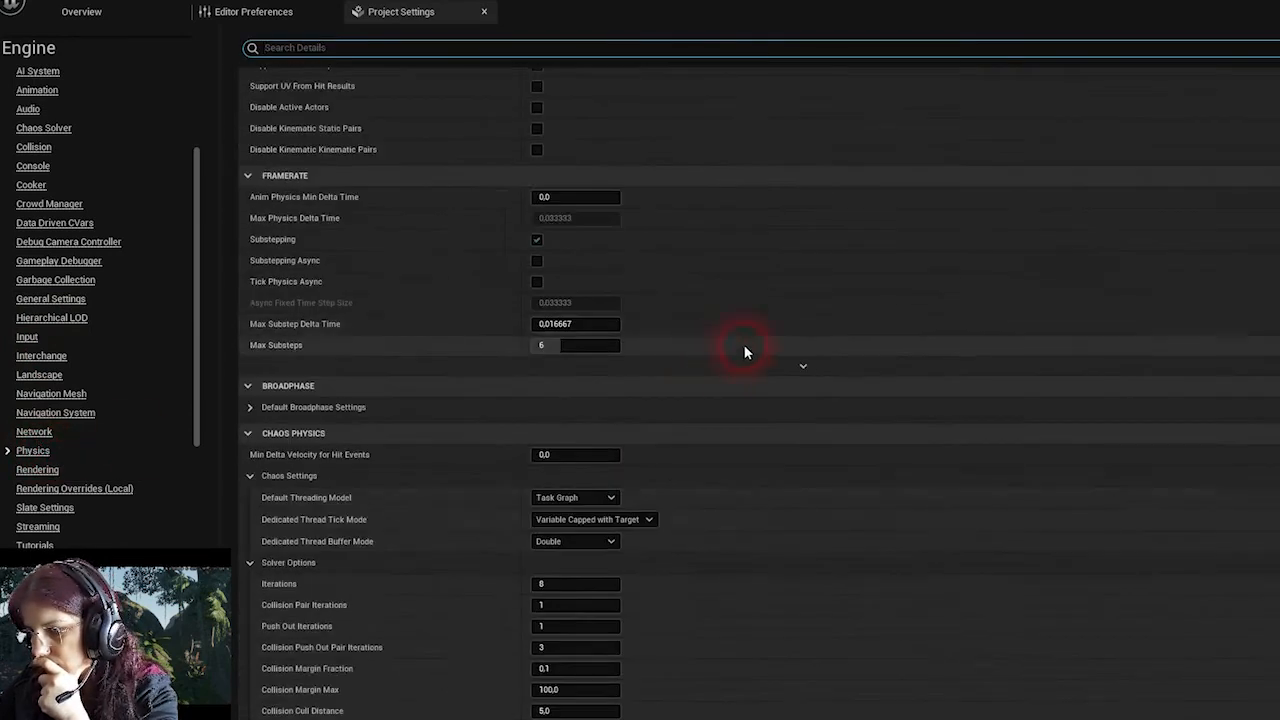
scroll(790, 335, down, 8)
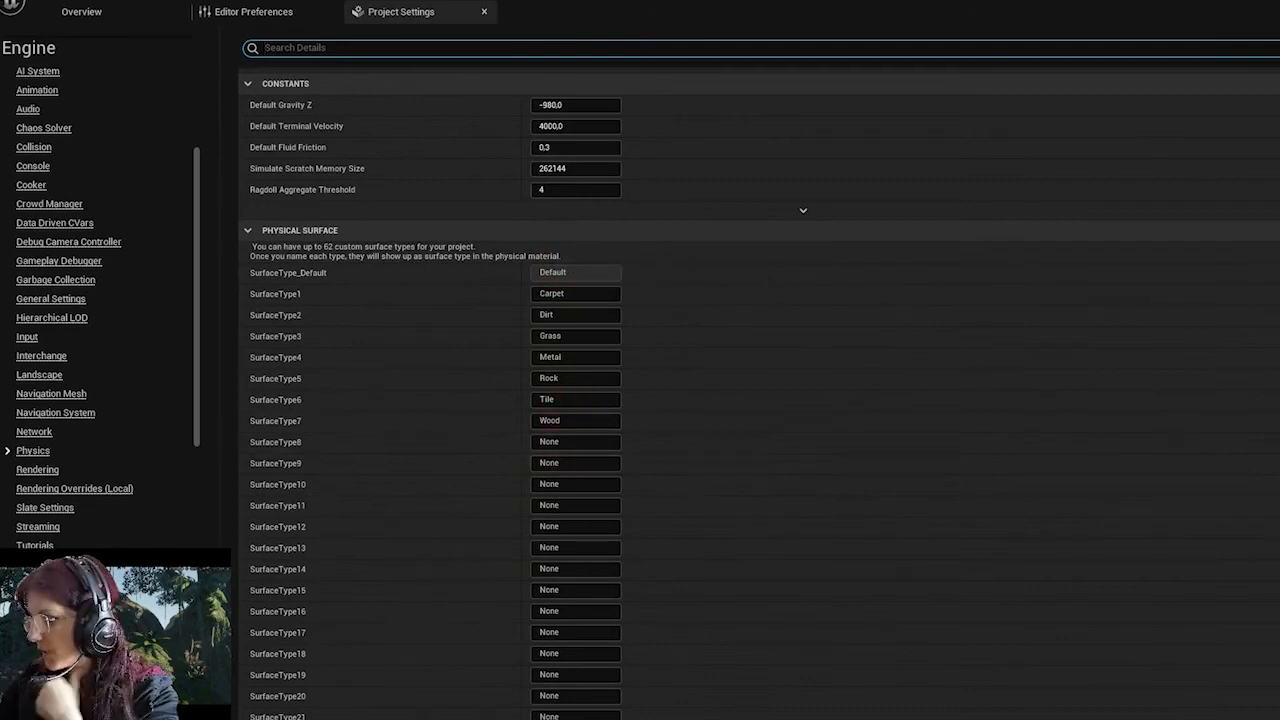
- Export the Physics settings to the Downloads folder as Physics Backup 2022-01-13 130403.ini
scroll(758, 390, up, 20)
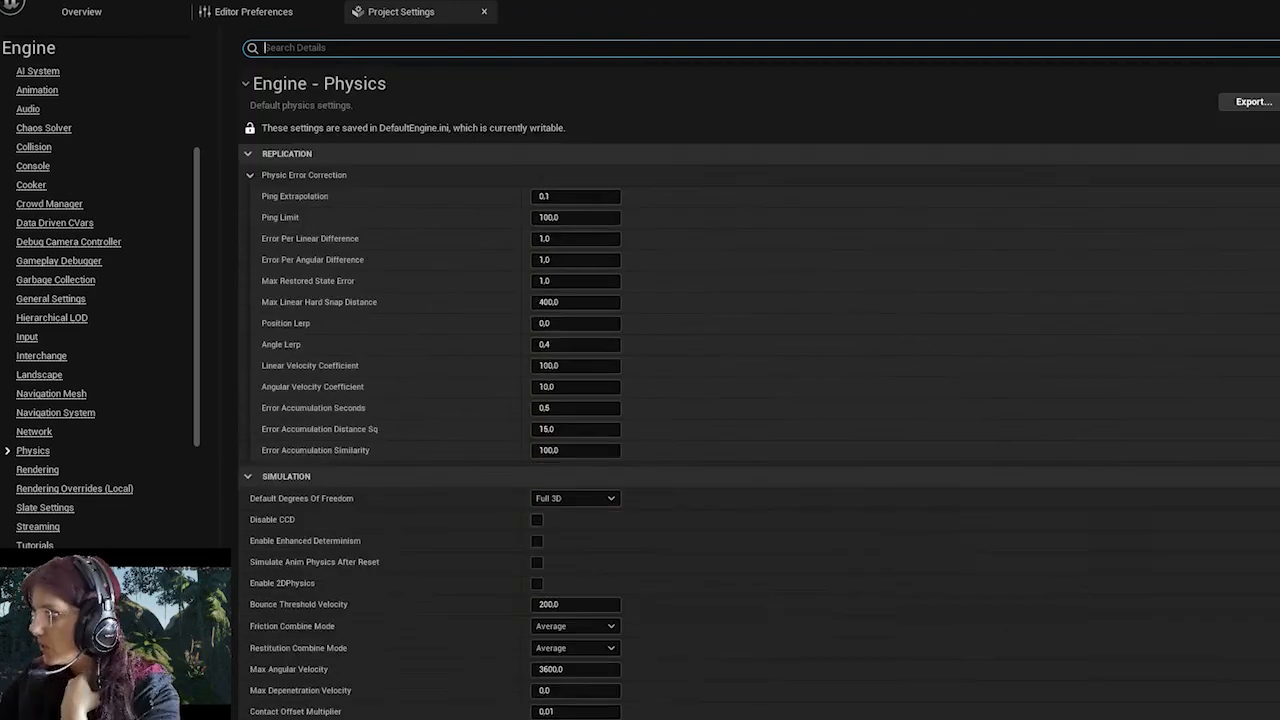
click(1254, 102)
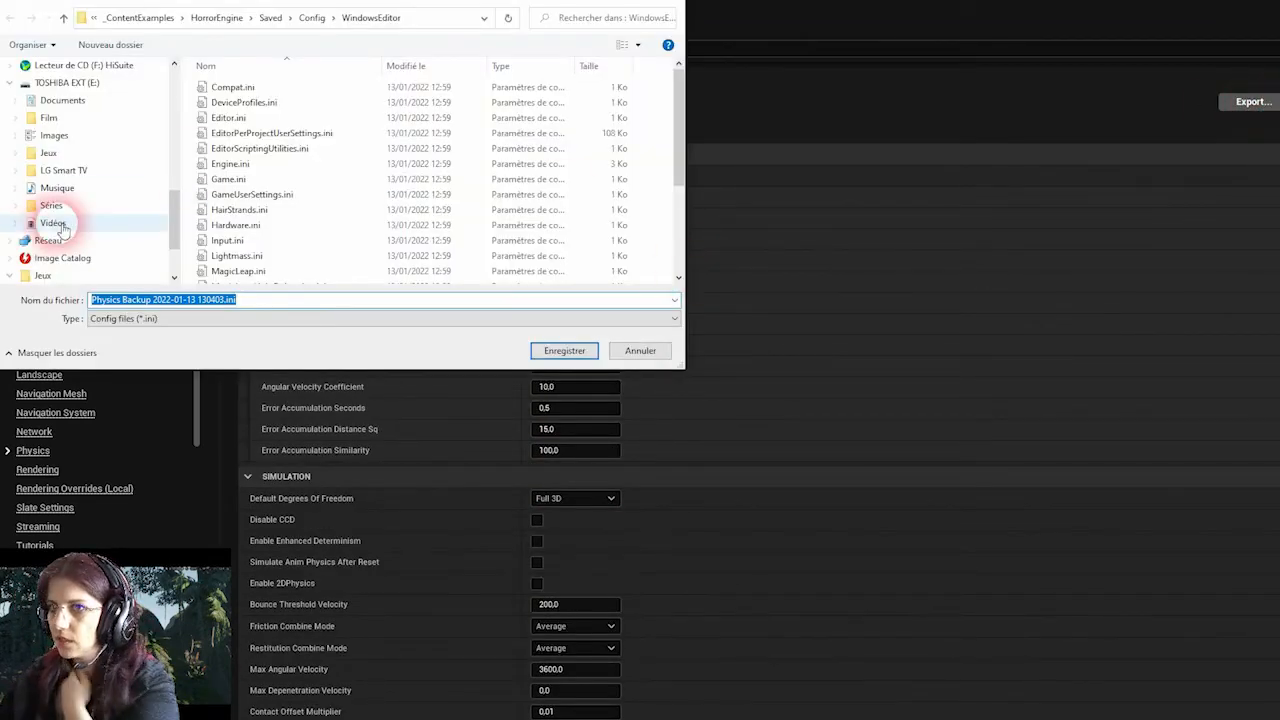
scroll(77, 209, up, 10)
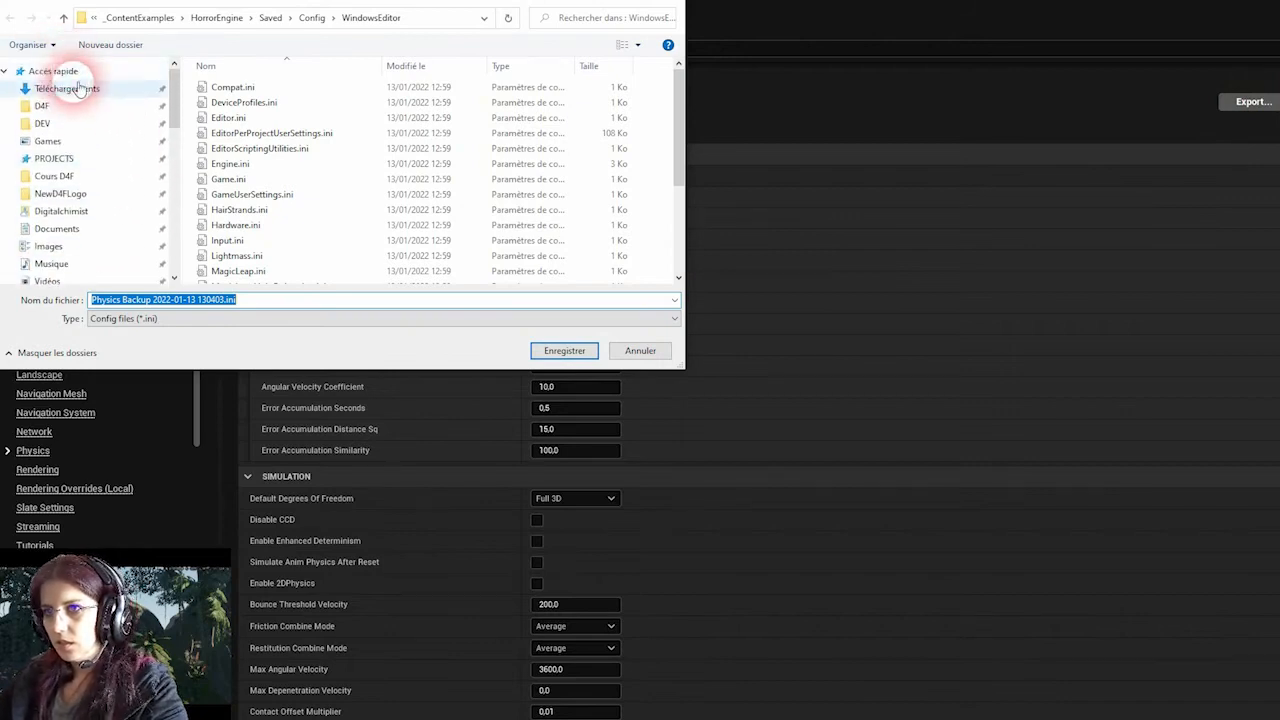
click(75, 86)
click(583, 350)
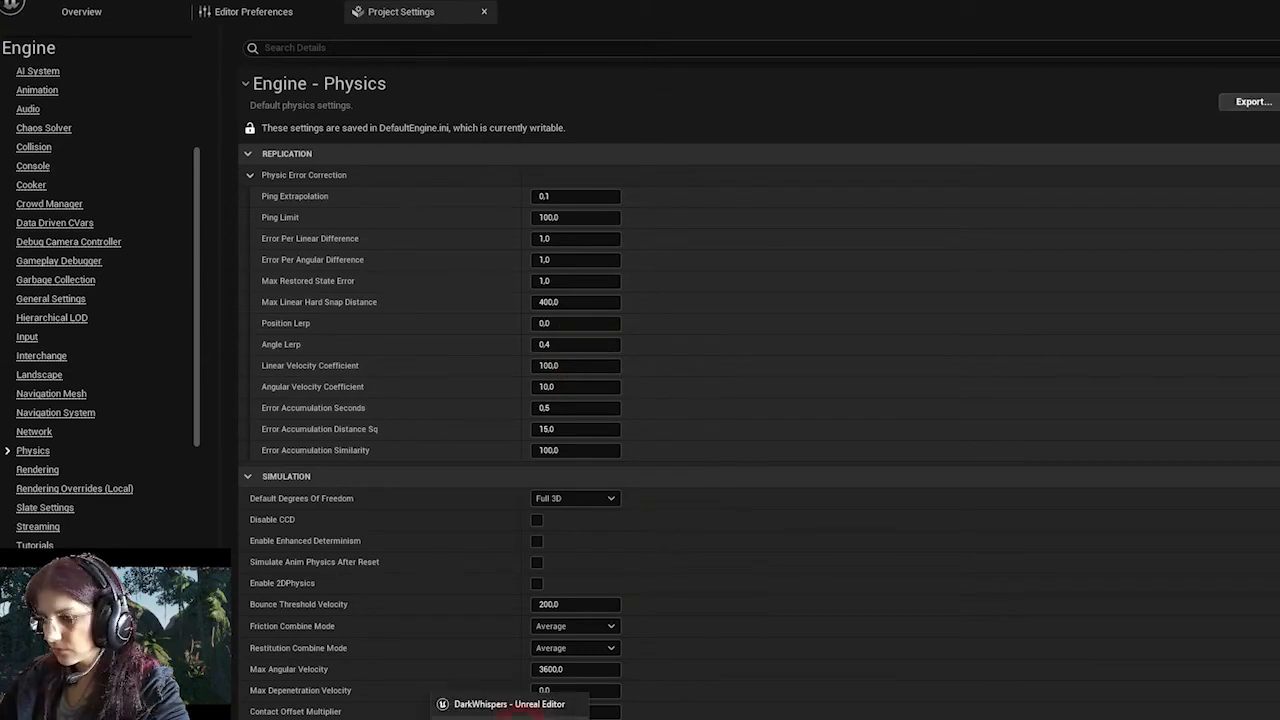
- Switch to the DarkWhispers editor and open the Engine Physics page of its project settings
click(527, 712)
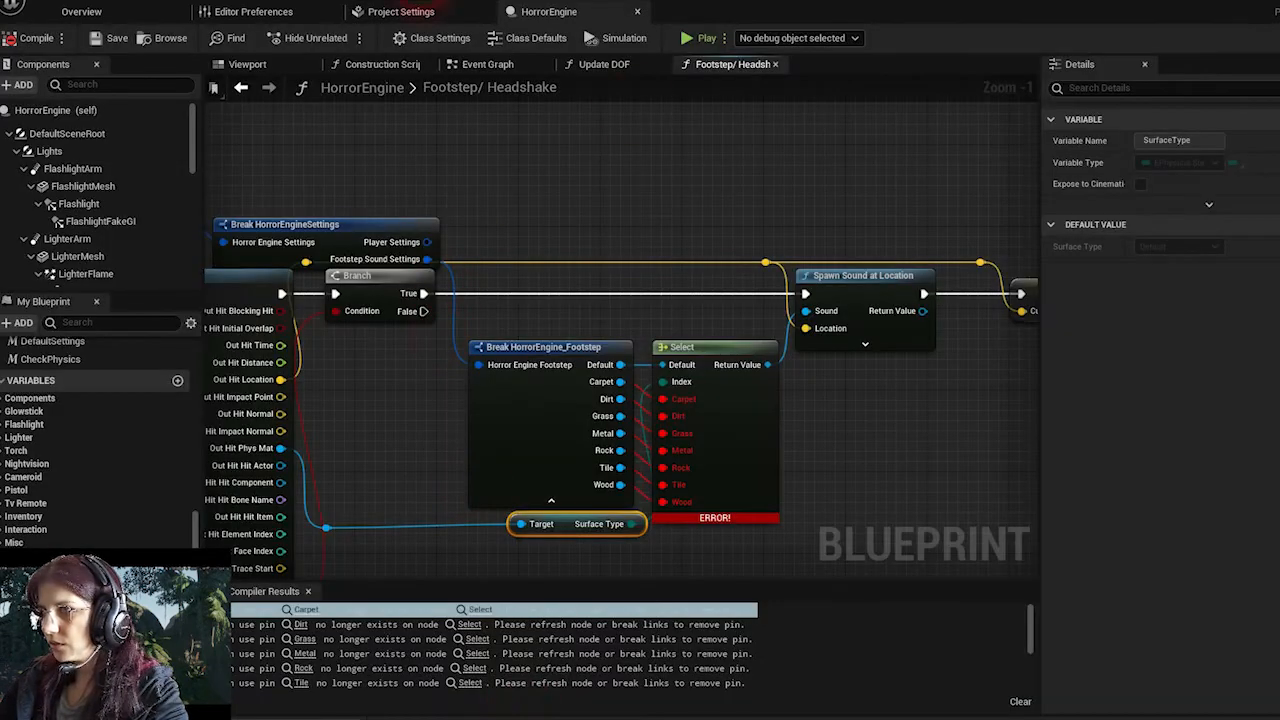
click(400, 11)
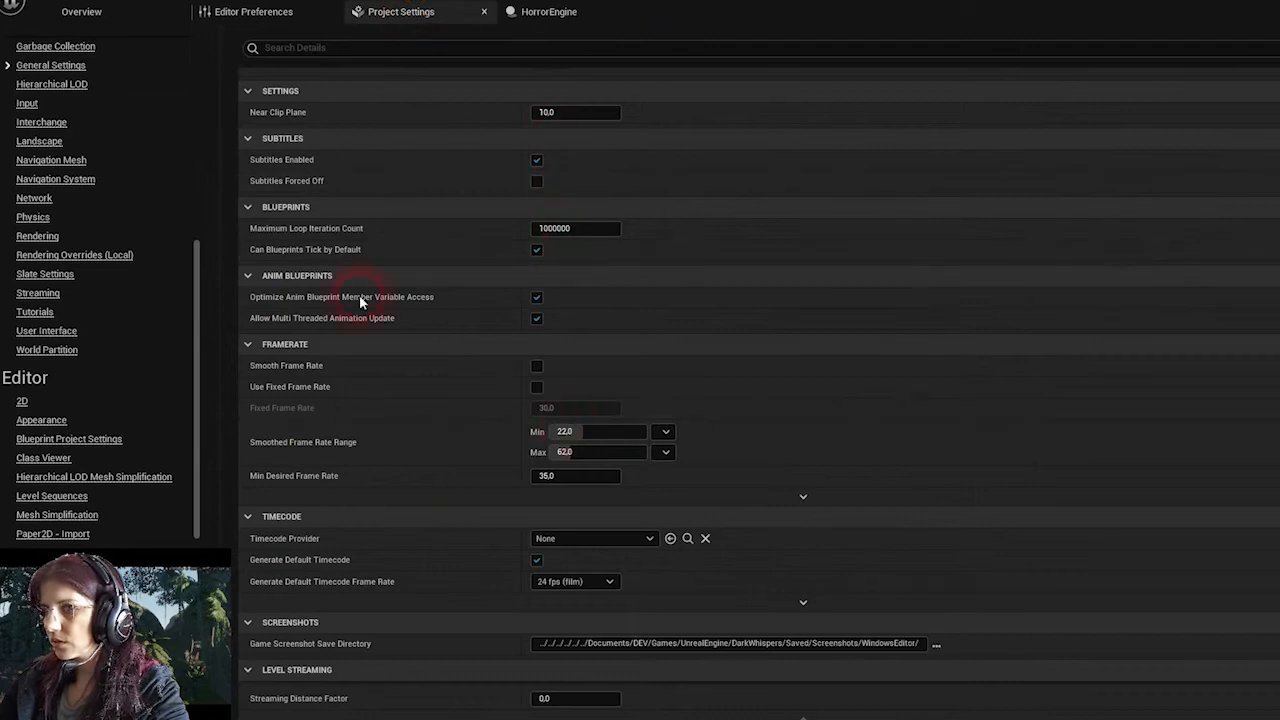
scroll(154, 303, down, 1)
scroll(149, 325, down, 8)
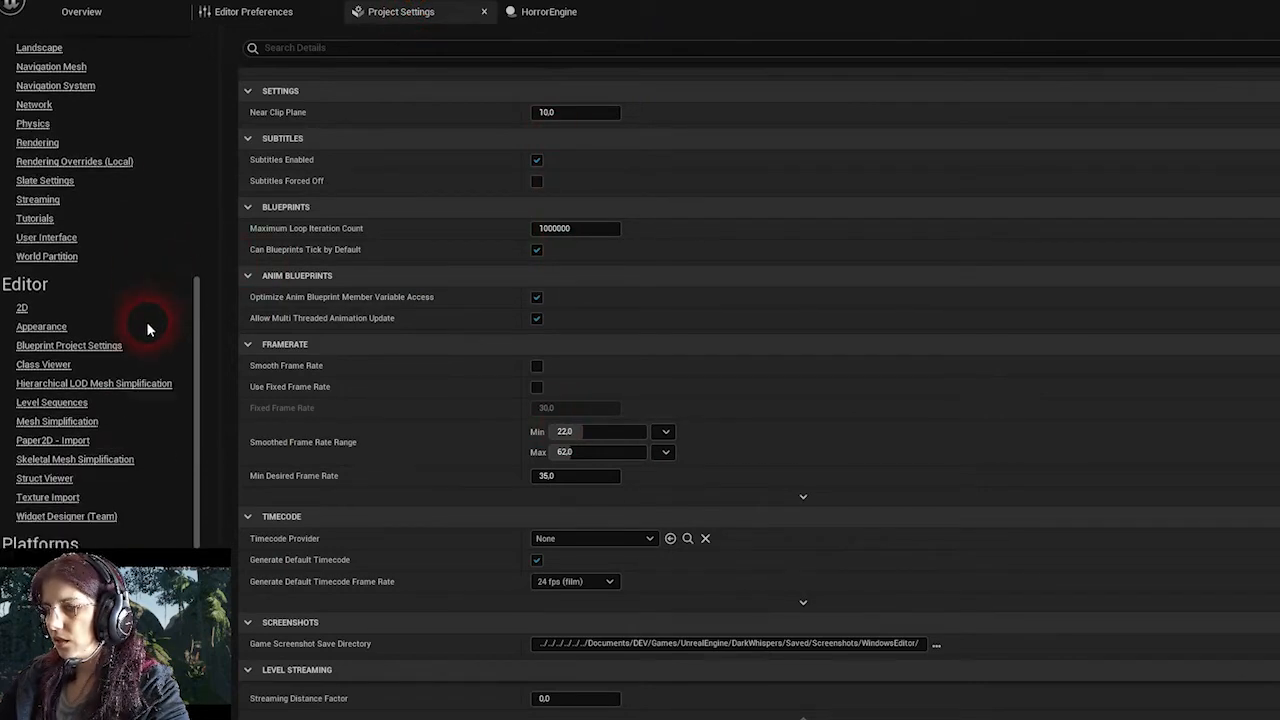
scroll(110, 366, up, 5)
scroll(129, 361, up, 9)
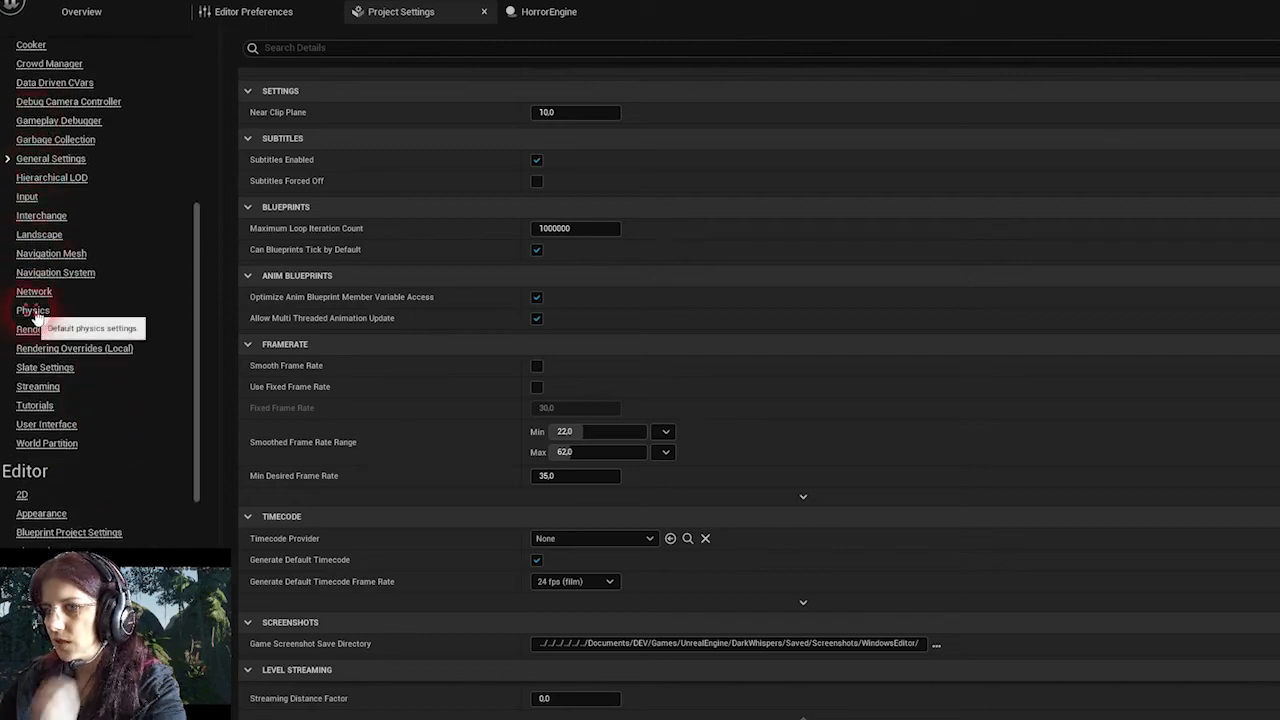
click(34, 311)
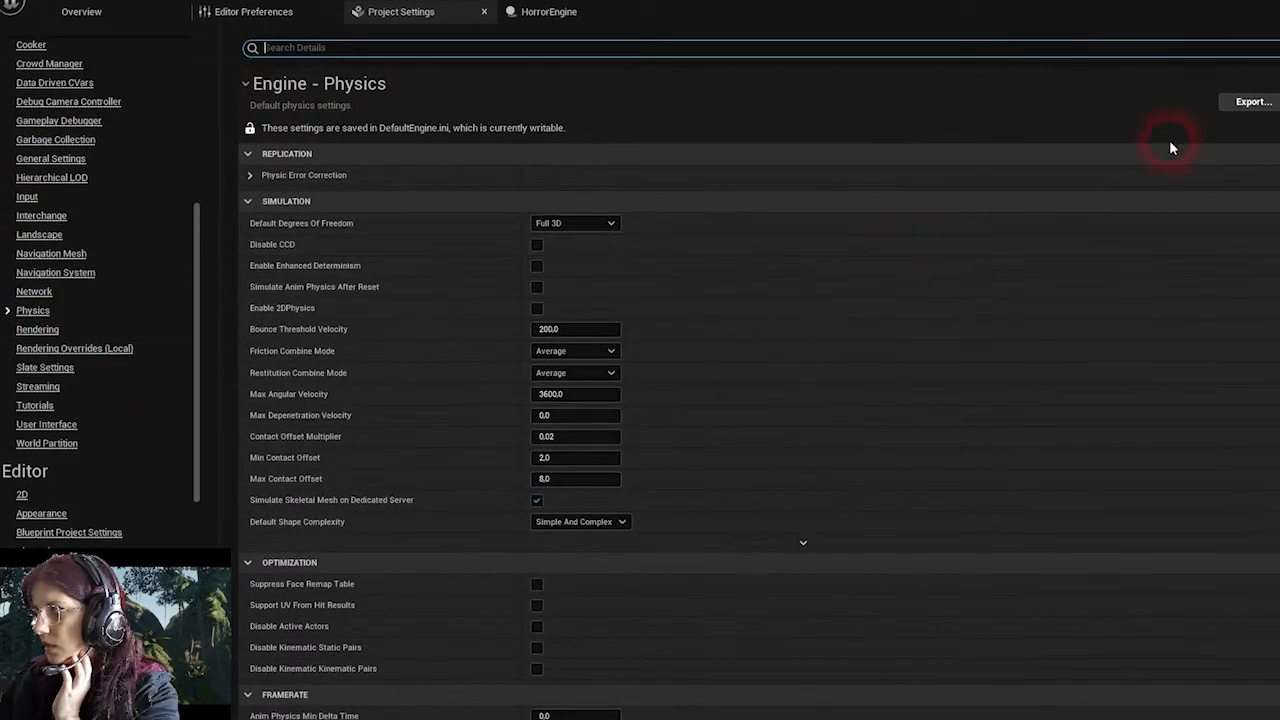
- Import the exported Physics settings backup from the Downloads folder into the DarkWhispers project
click(1230, 110)
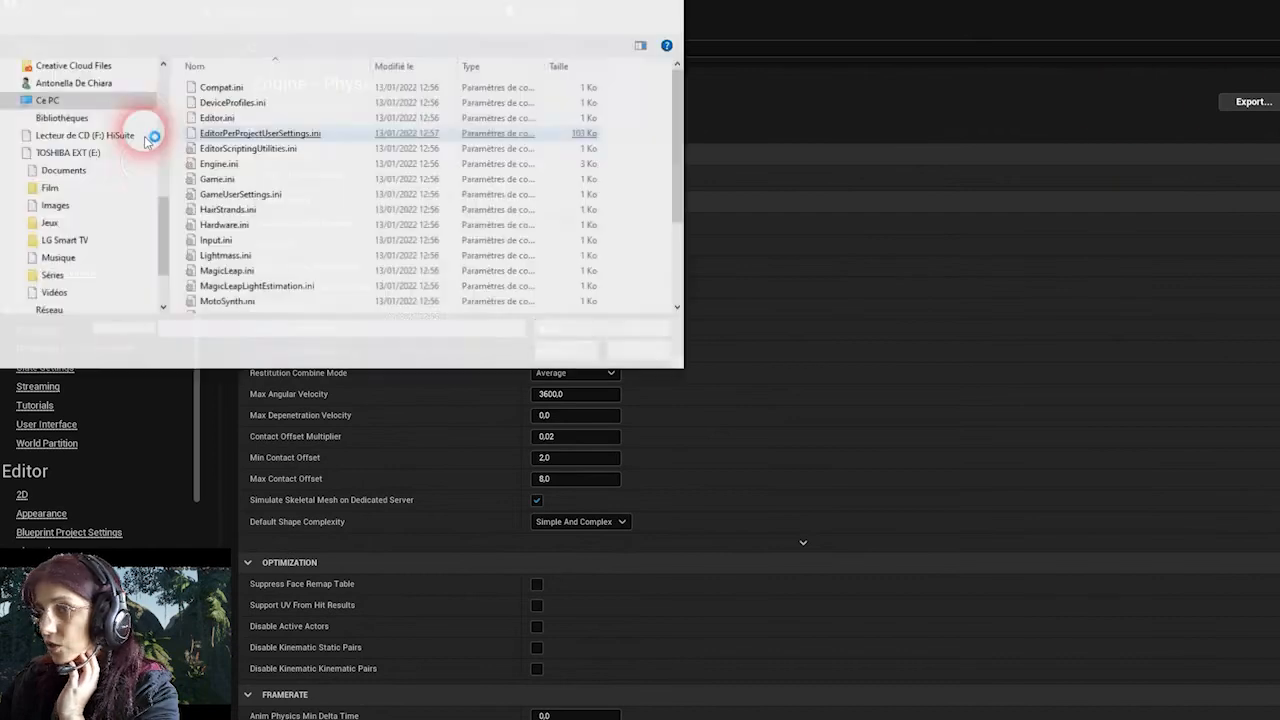
scroll(126, 104, up, 5)
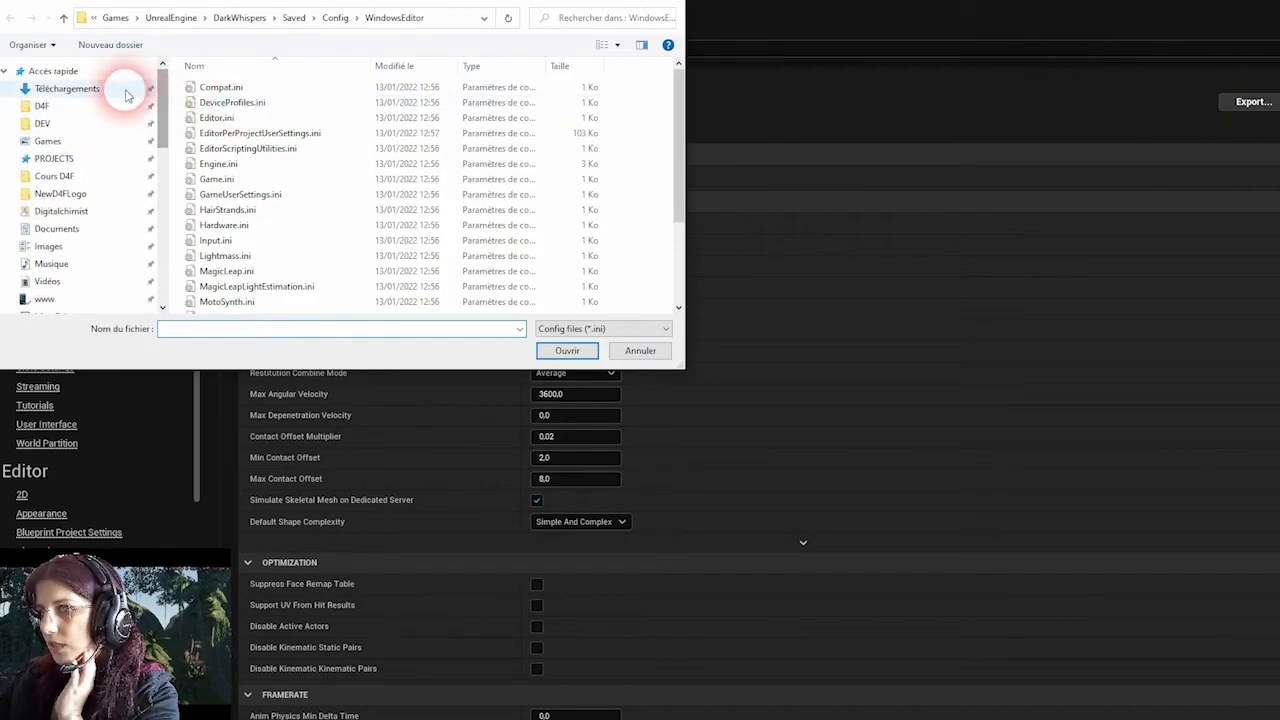
click(110, 76)
click(109, 102)
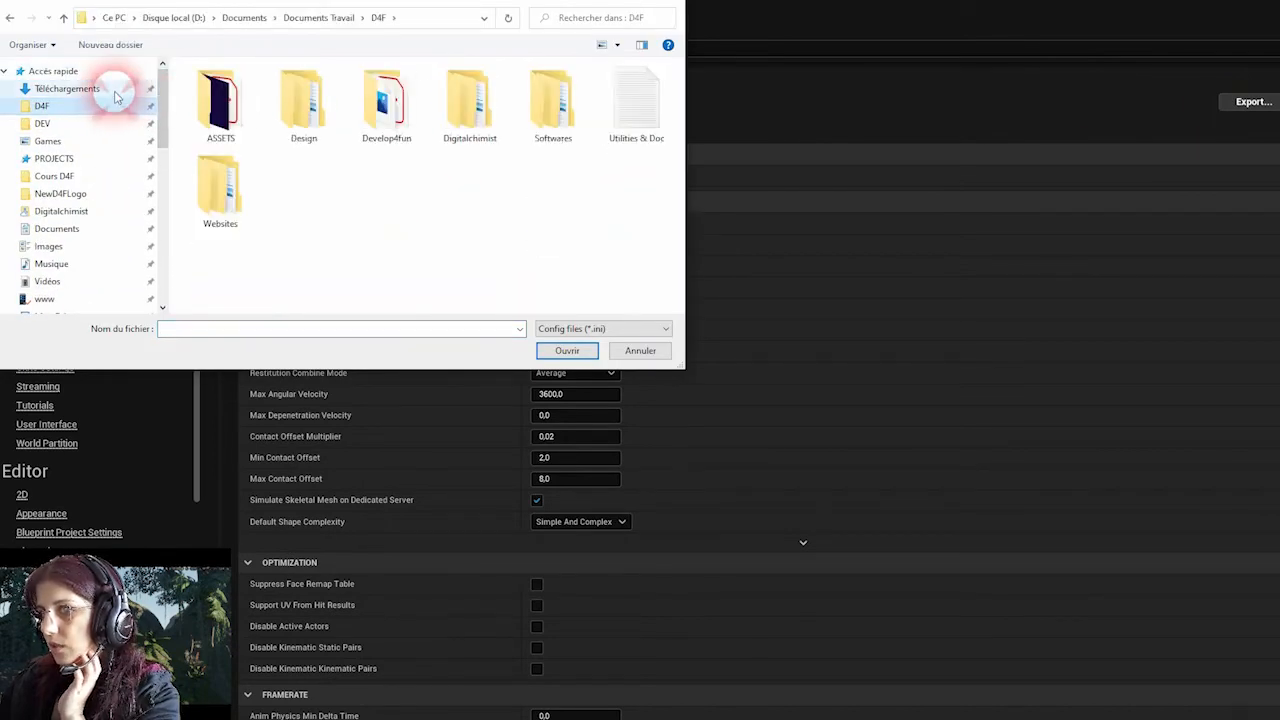
click(115, 88)
double_click(224, 108)
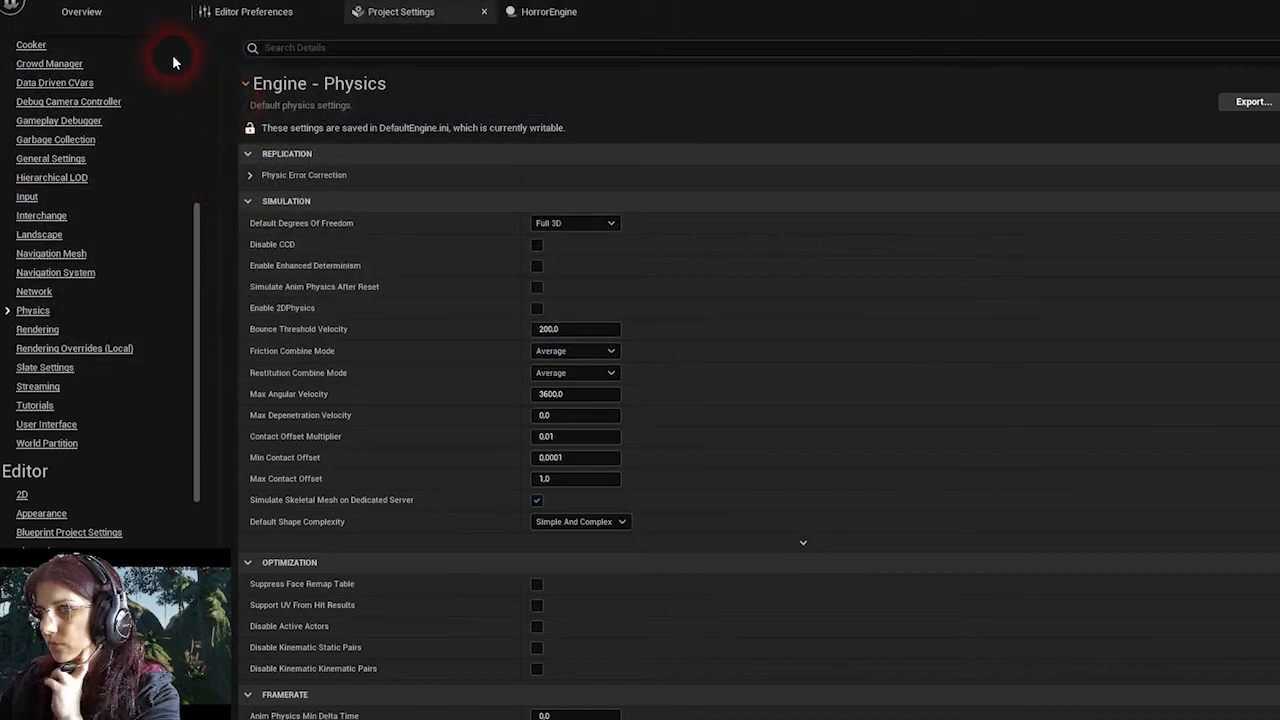
- Name the physical surfaces SurfaceType1 Carpet, SurfaceType2 Dirt and SurfaceType3 Grass
scroll(850, 145, down, 5)
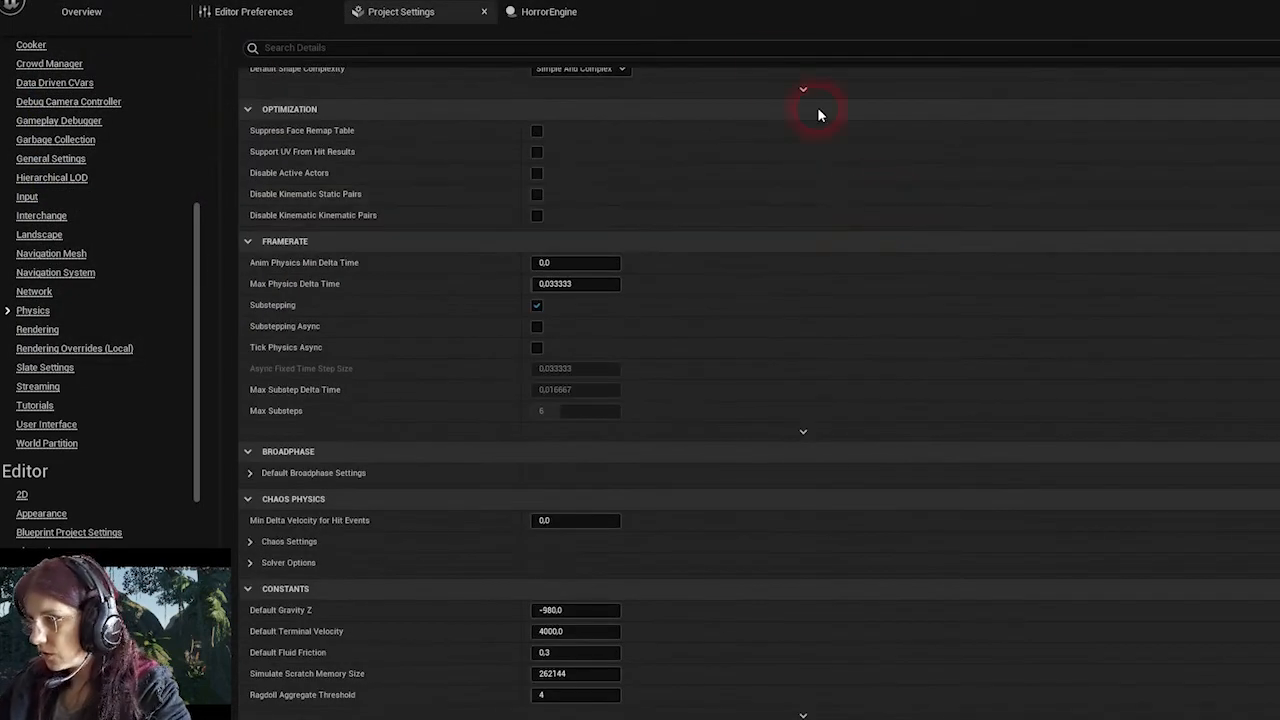
scroll(771, 308, down, 11)
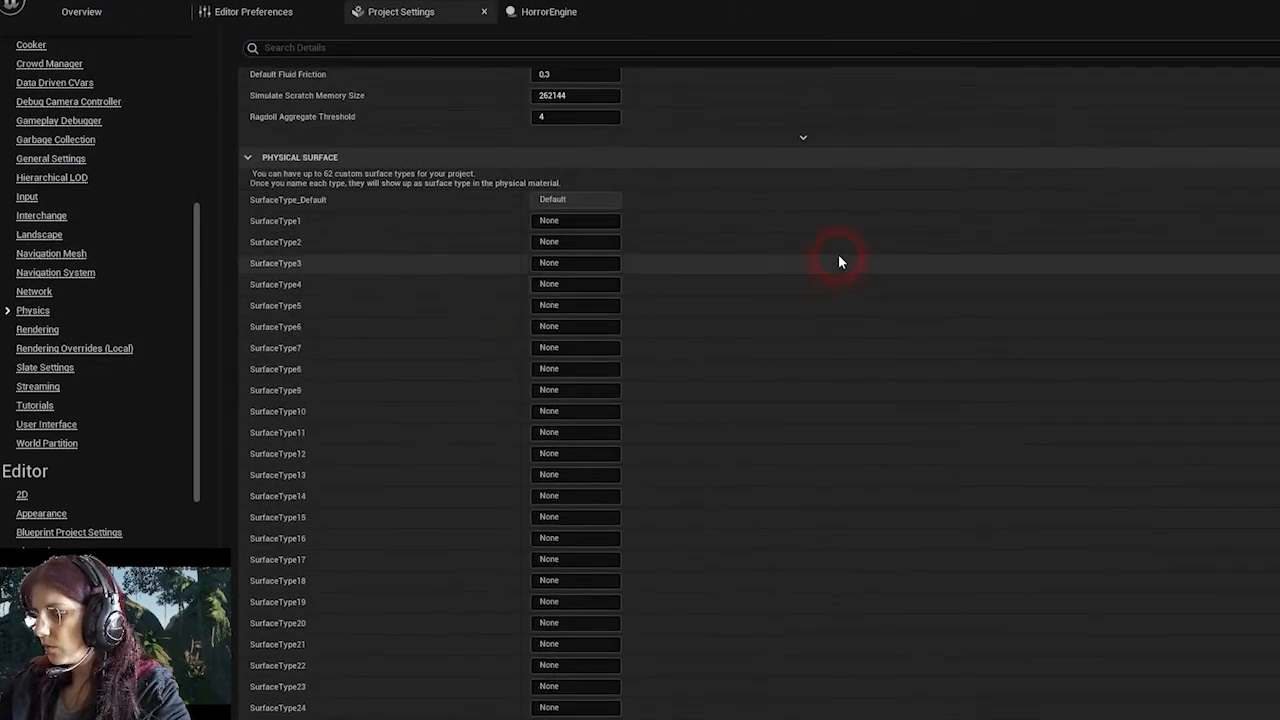
scroll(875, 259, up, 5)
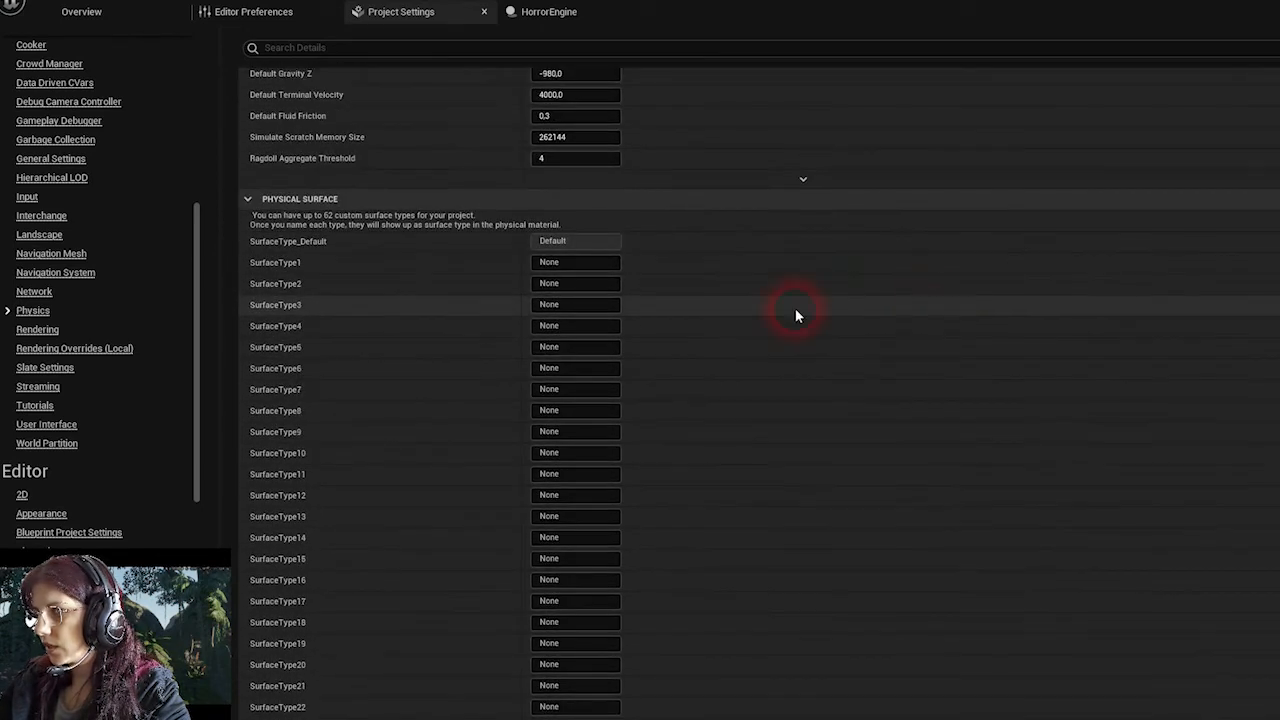
click(612, 264)
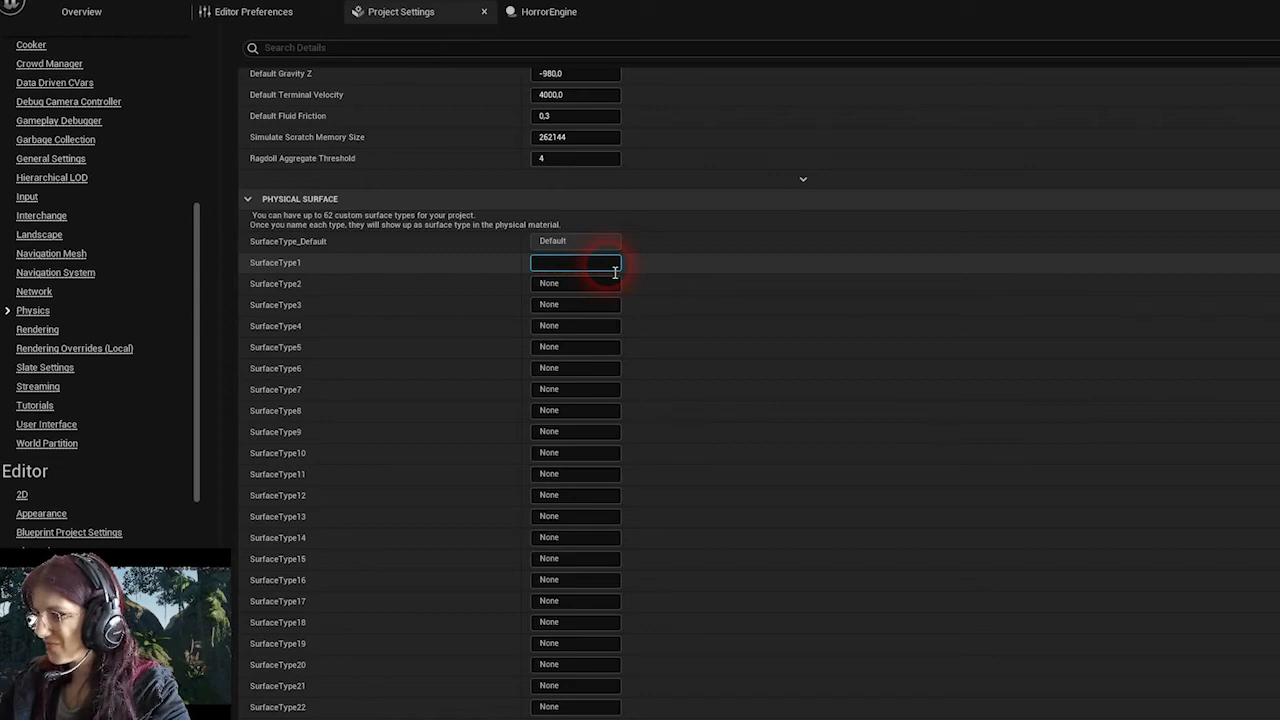
key(ctrl+z)
mouse_move(523, 719)
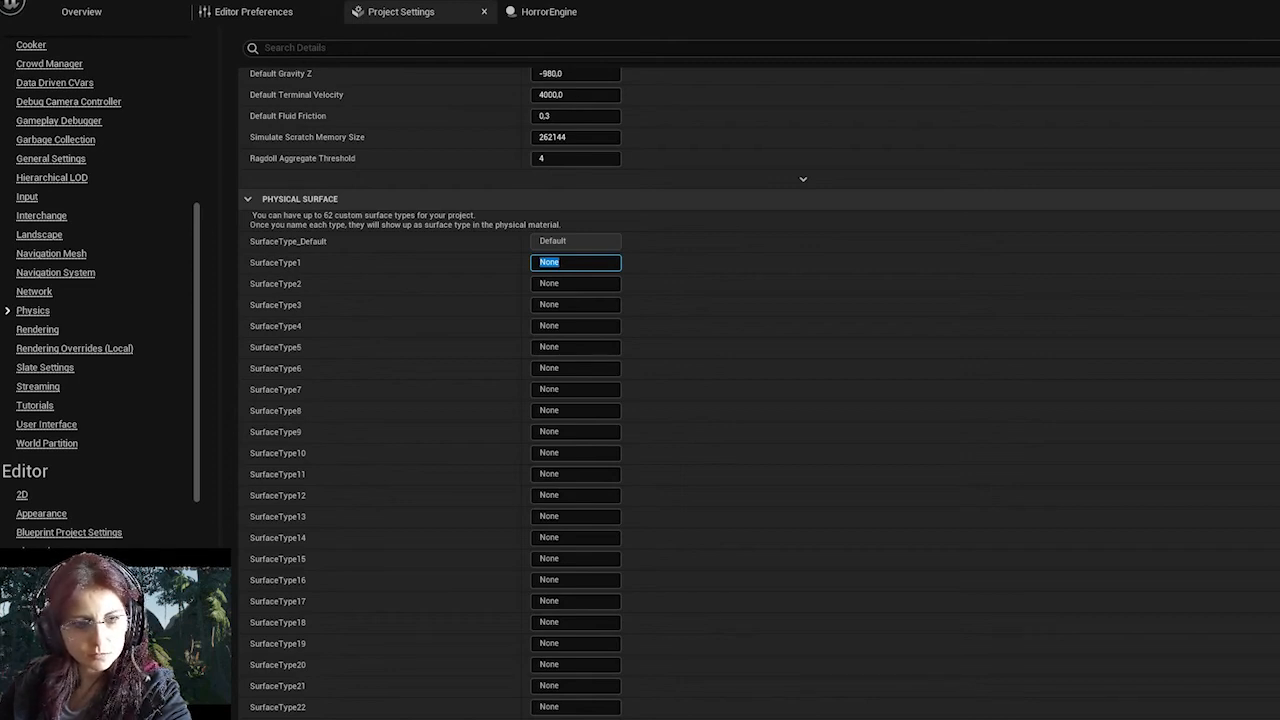
text(Carpet)
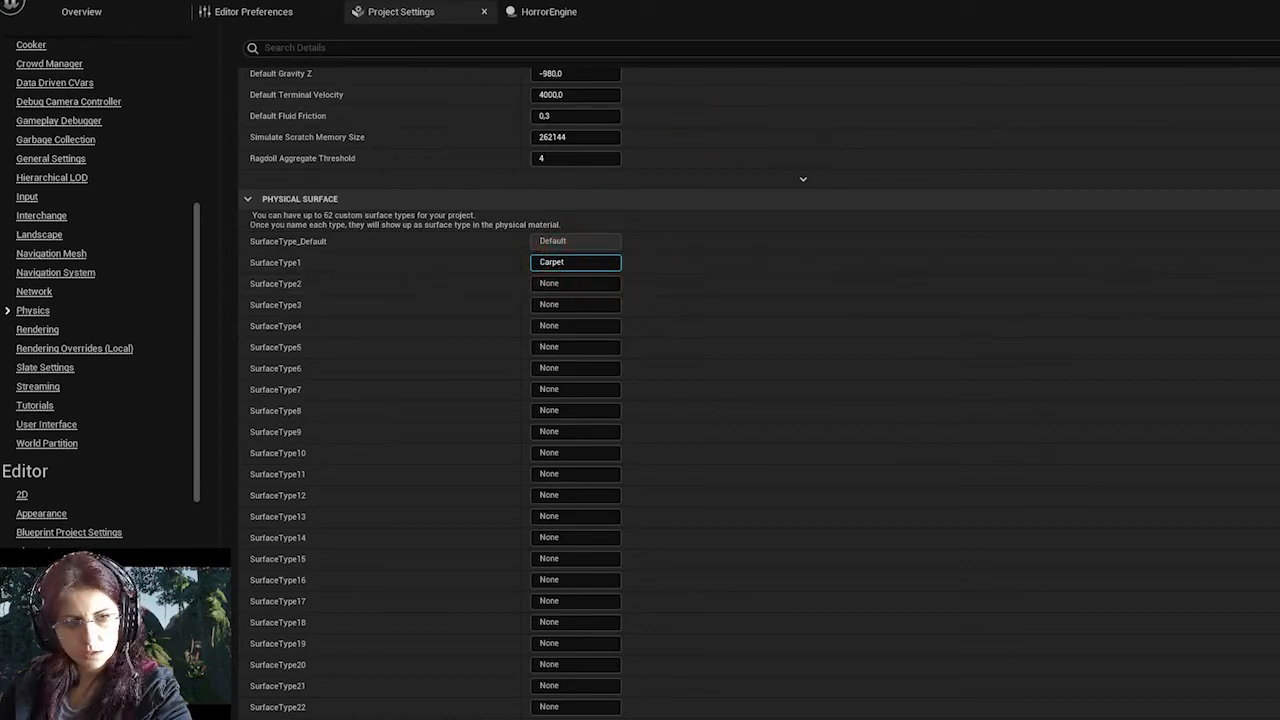
click(551, 287)
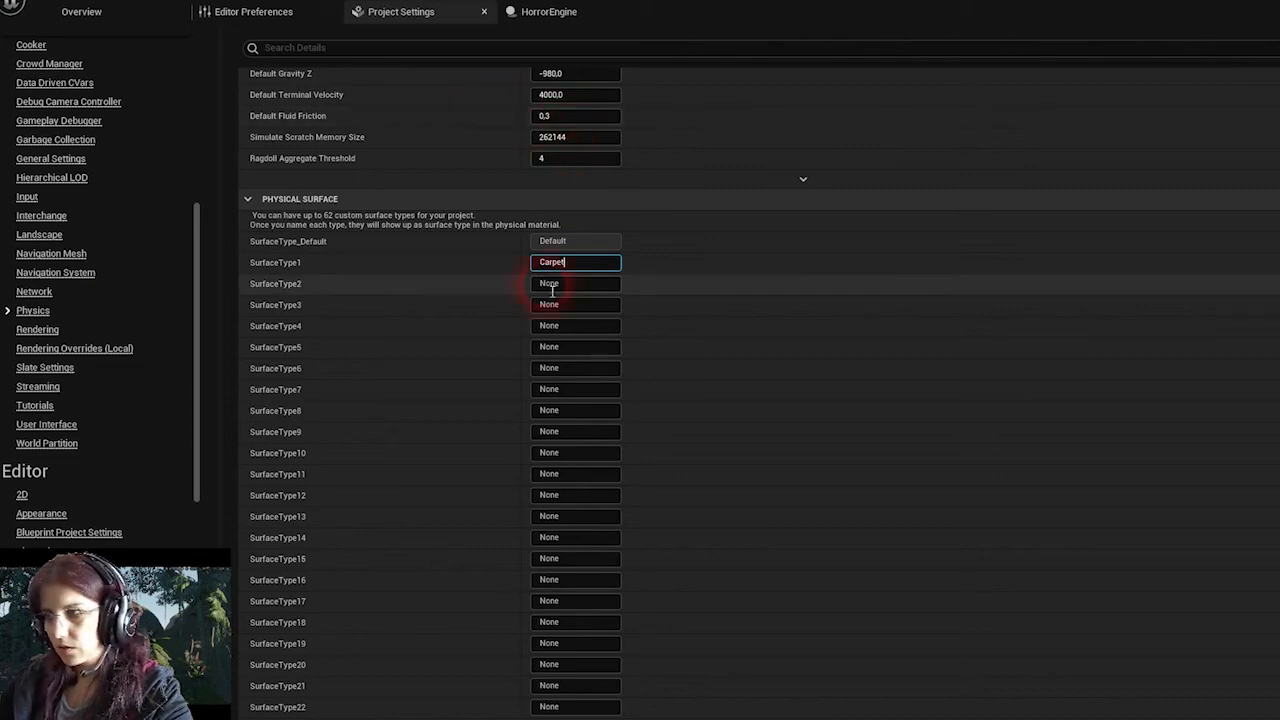
text(Dirt)
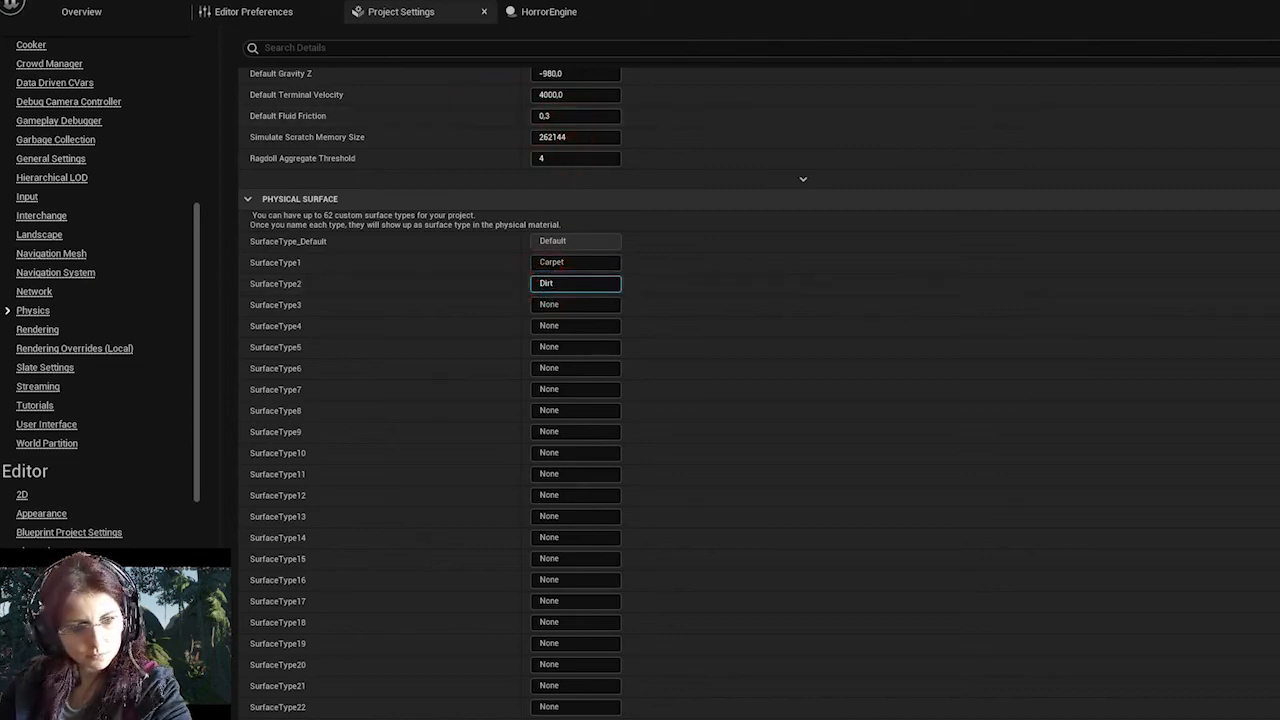
click(540, 303)
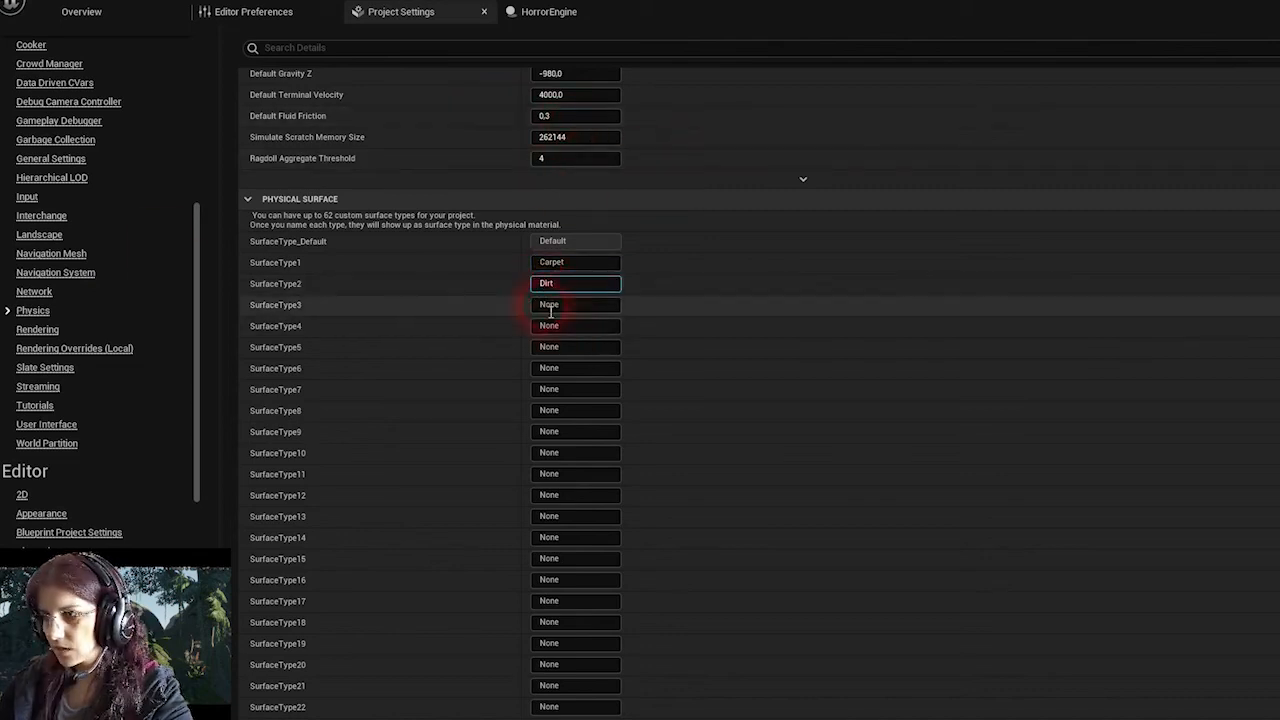
text(Grass)
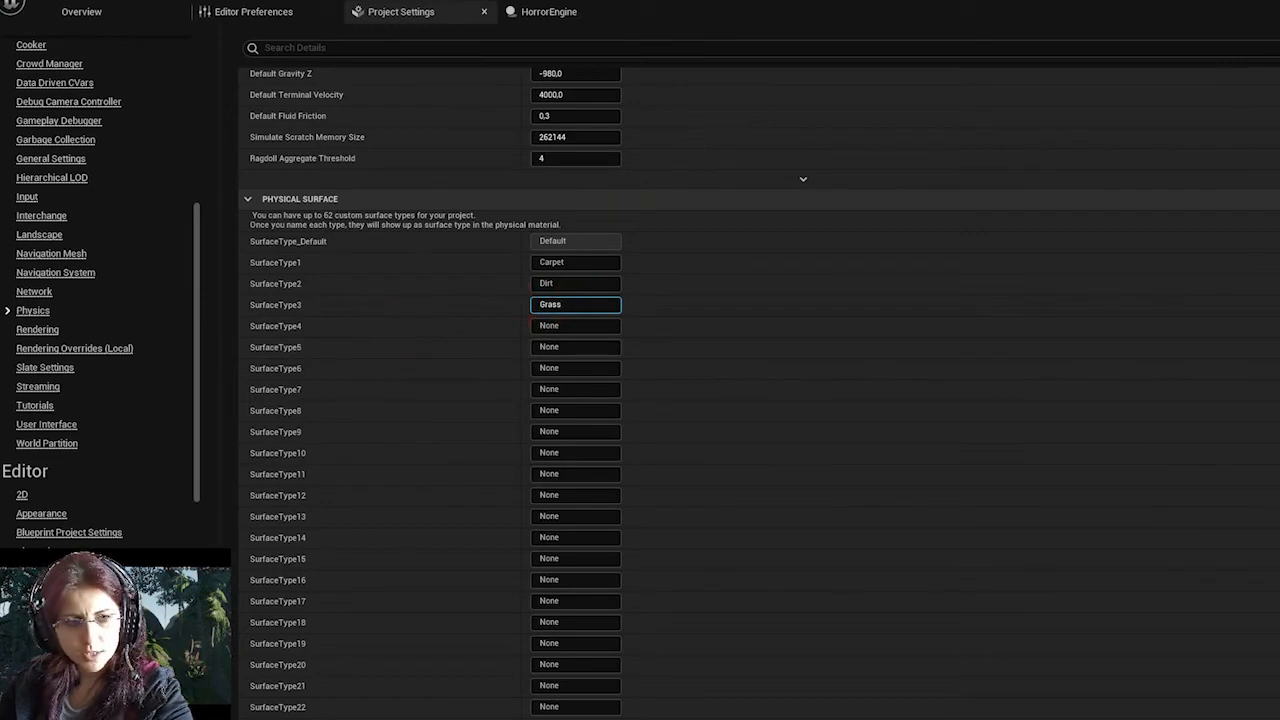
- Name the physical surfaces SurfaceType4 Metal, SurfaceType5 Rock, SurfaceType6 Tile and SurfaceType7 Wood
click(548, 327)
text(Metal)
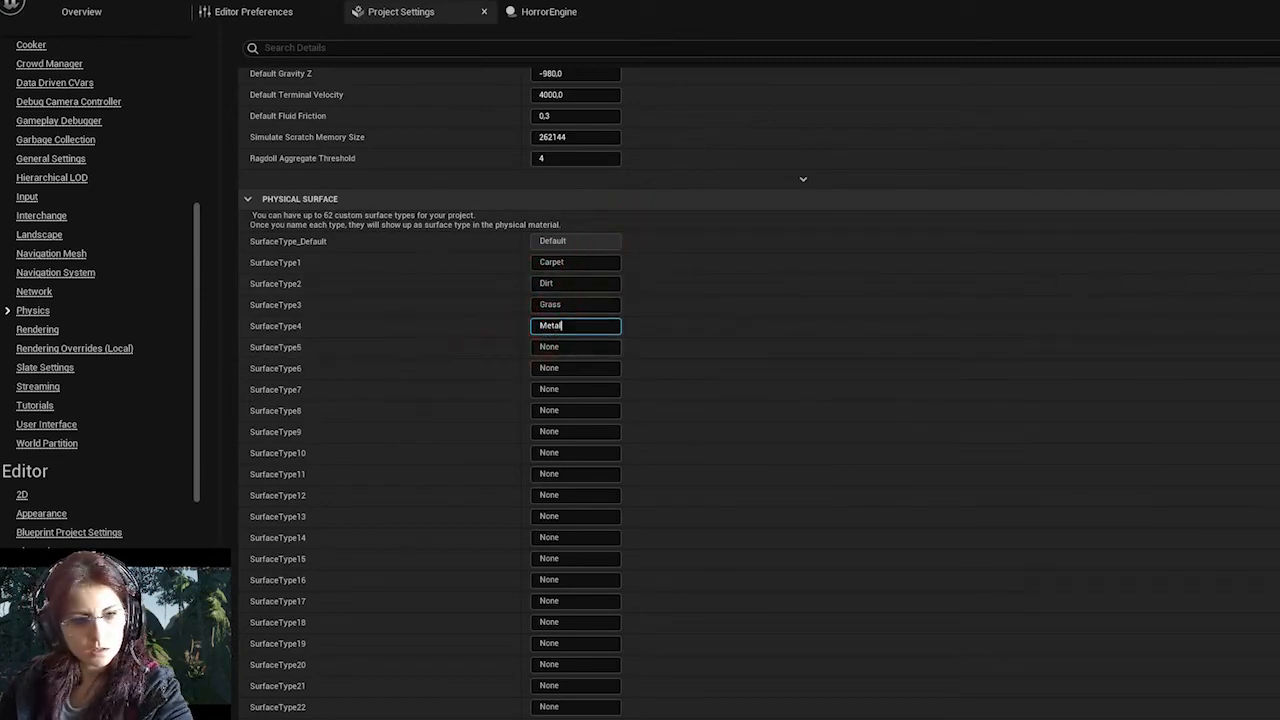
click(556, 347)
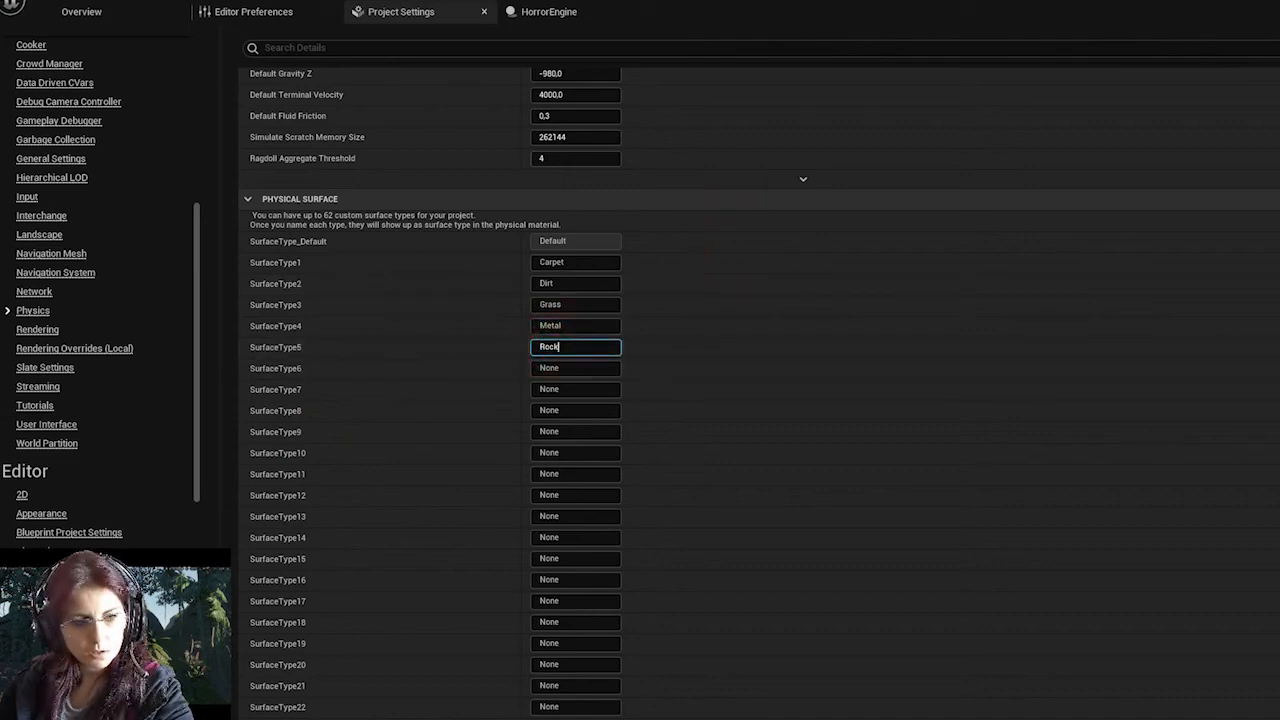
click(550, 368)
text(Tile)
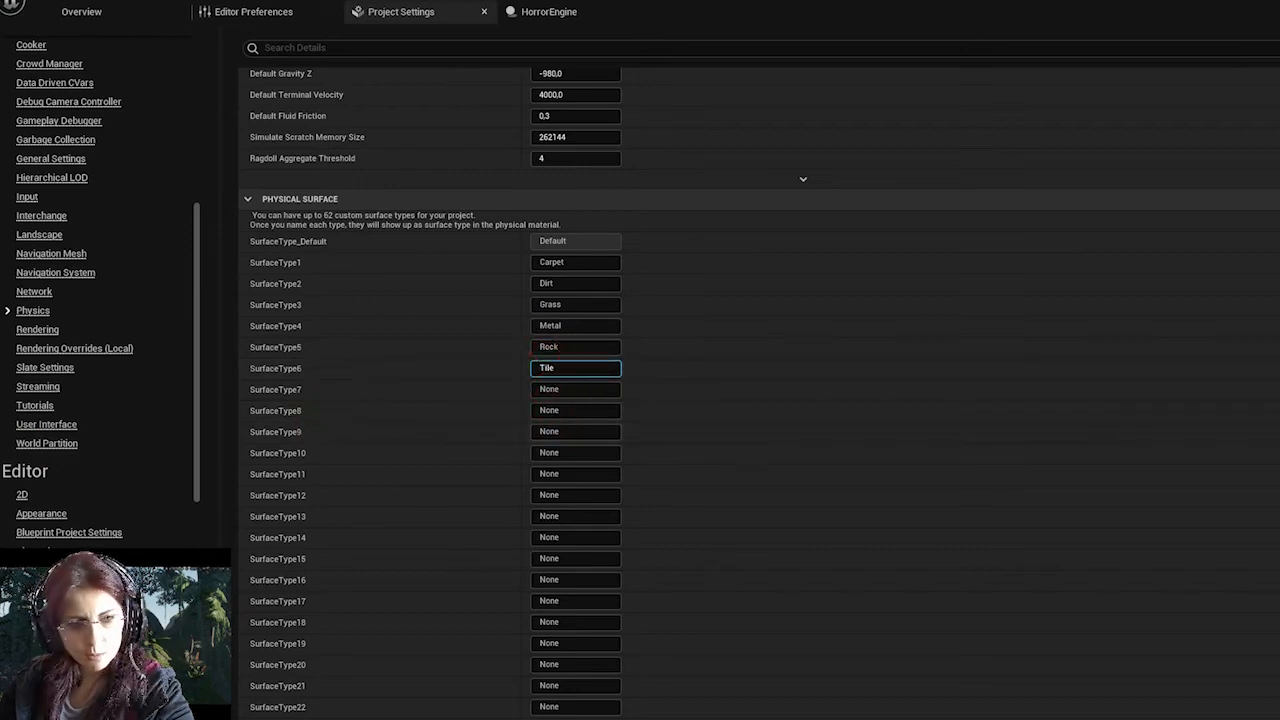
click(560, 389)
text(Wood)
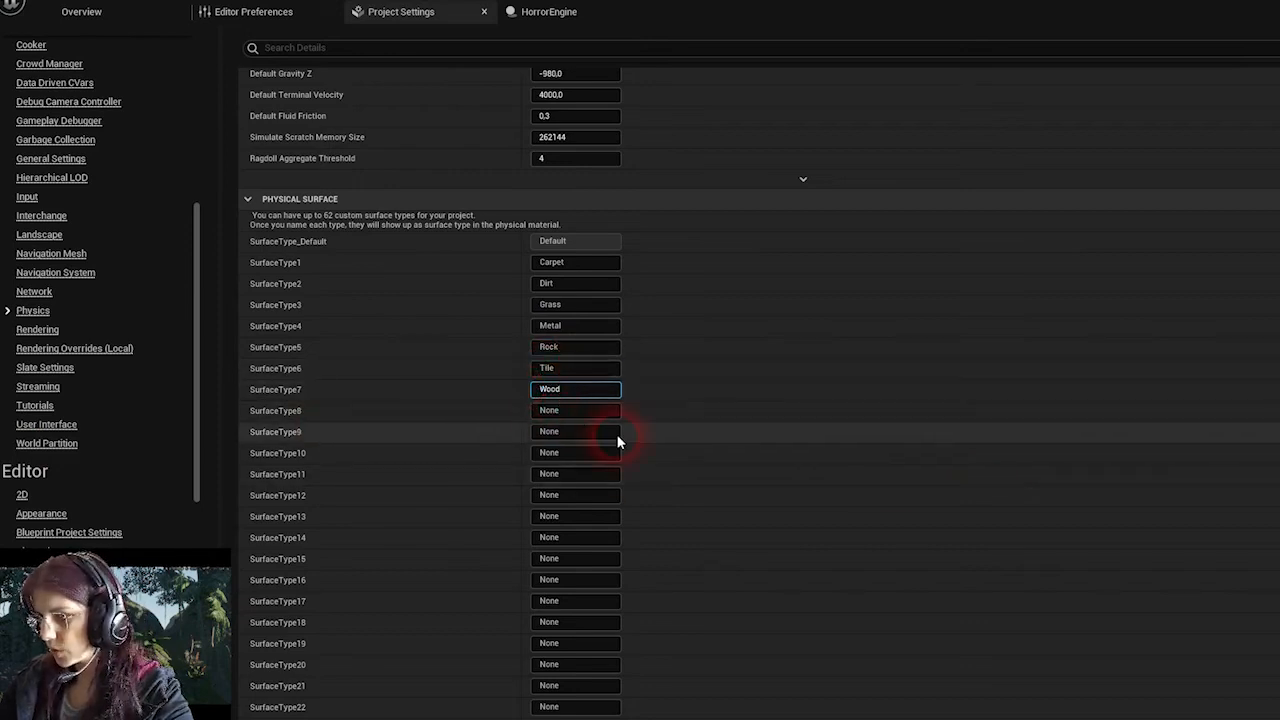
- Refresh the erroring footstep Select node in the HorrorEngine blueprint's Footstep/Headshake function, and compile and save the blueprint
click(549, 11)
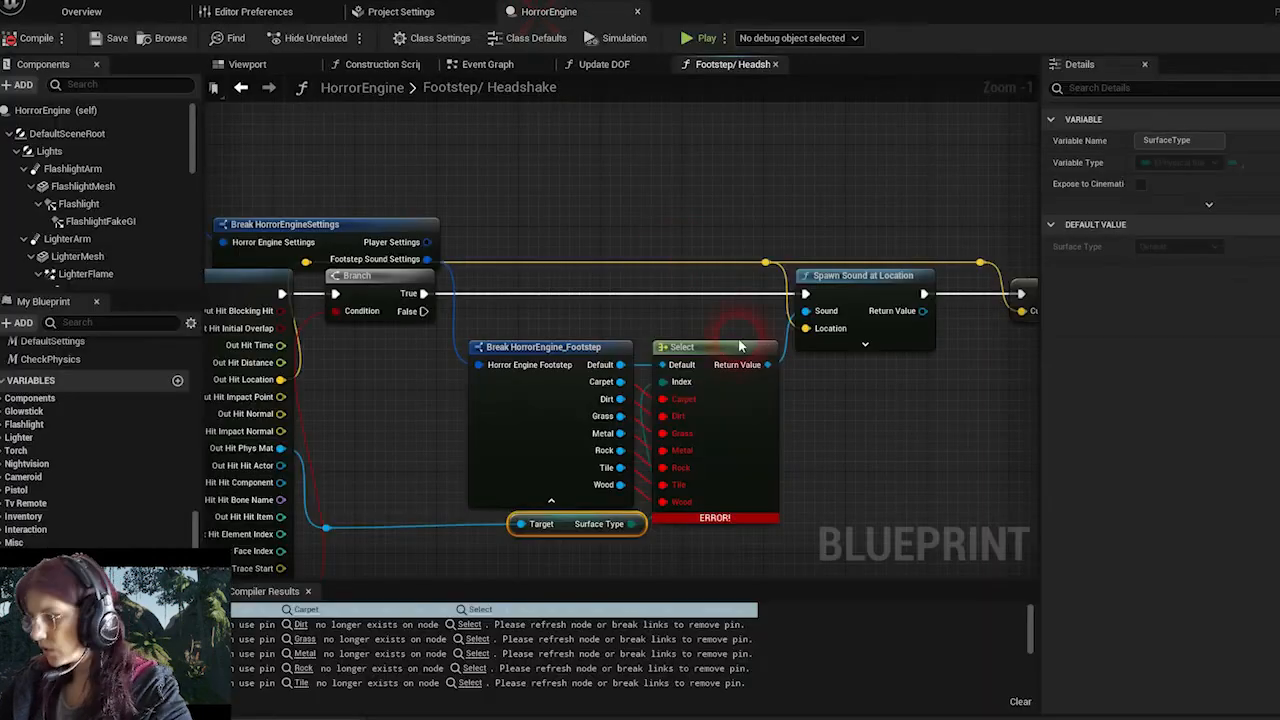
right_click(763, 413)
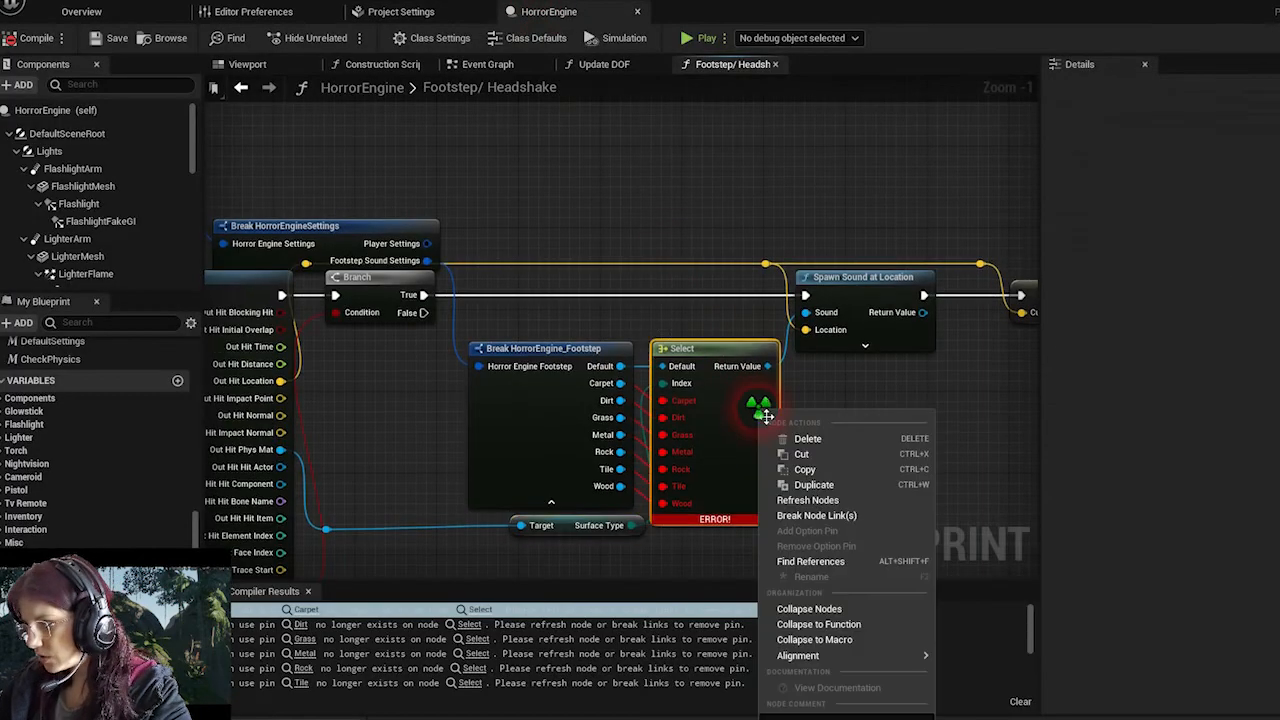
click(847, 502)
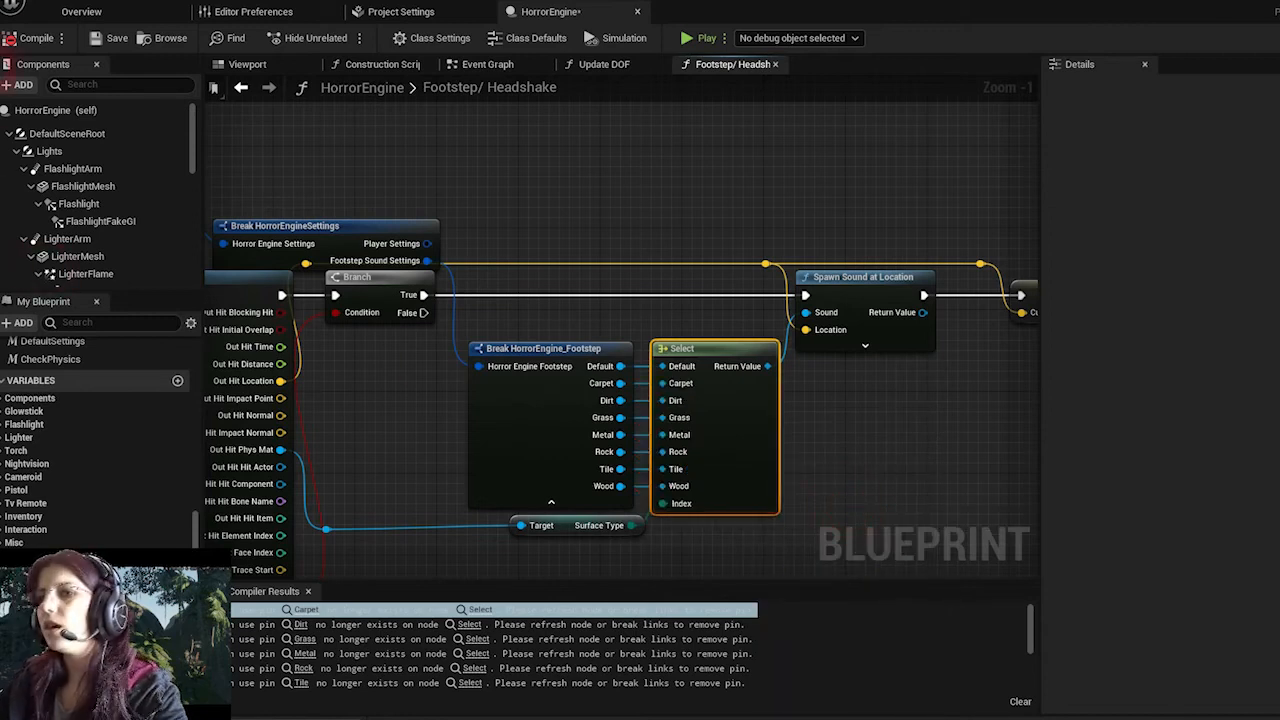
click(42, 40)
click(108, 40)
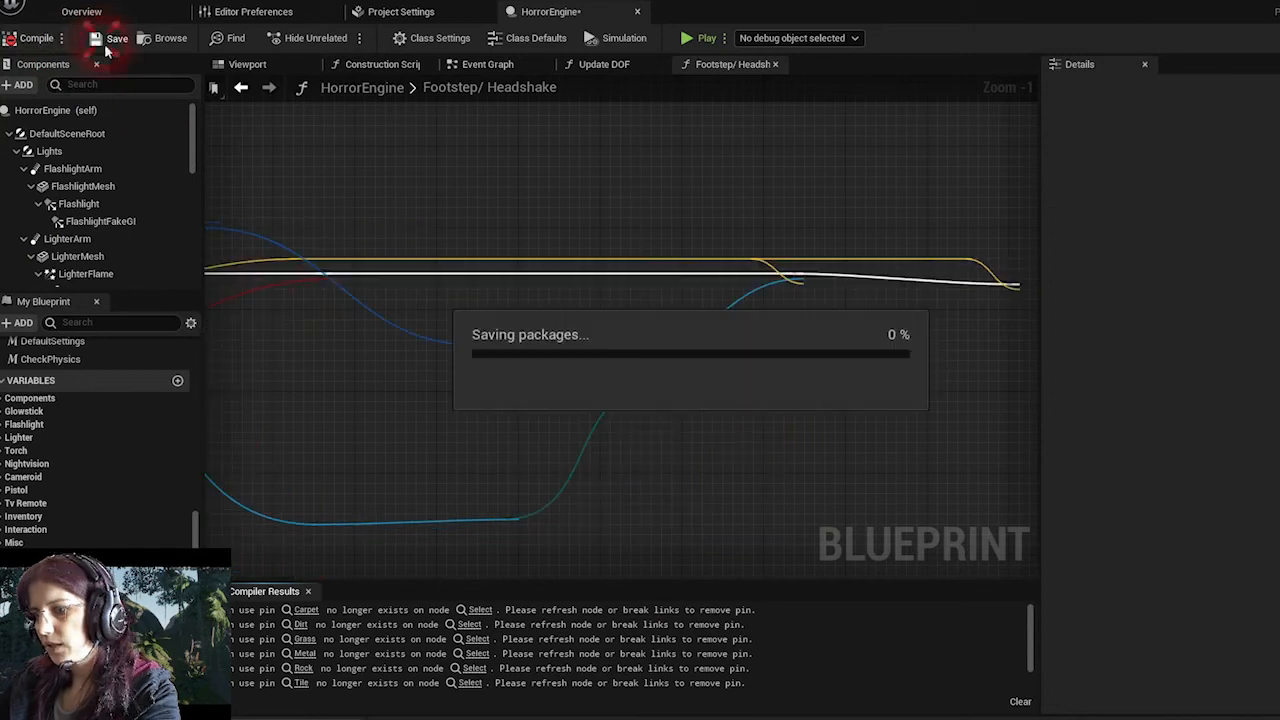
- Refresh the erroring Select node fed by the jump footstep sounds and save the blueprint
scroll(374, 356, down, 3)
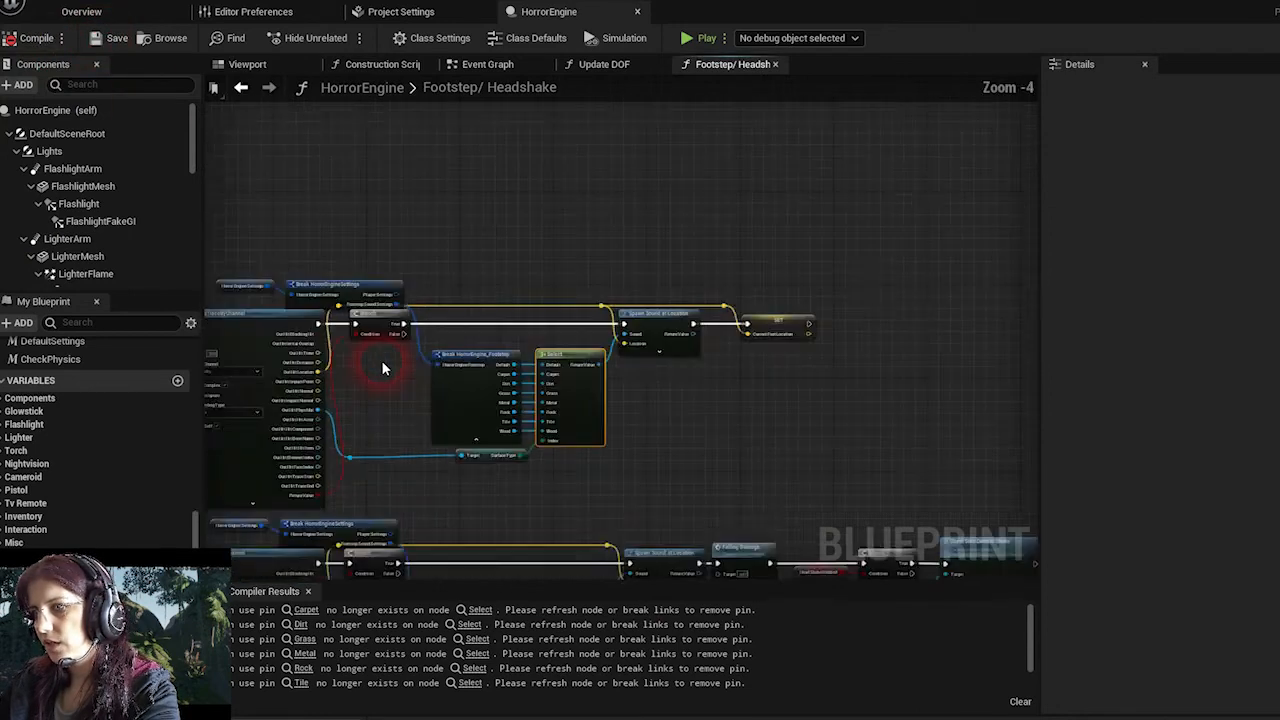
scroll(382, 368, down, 1)
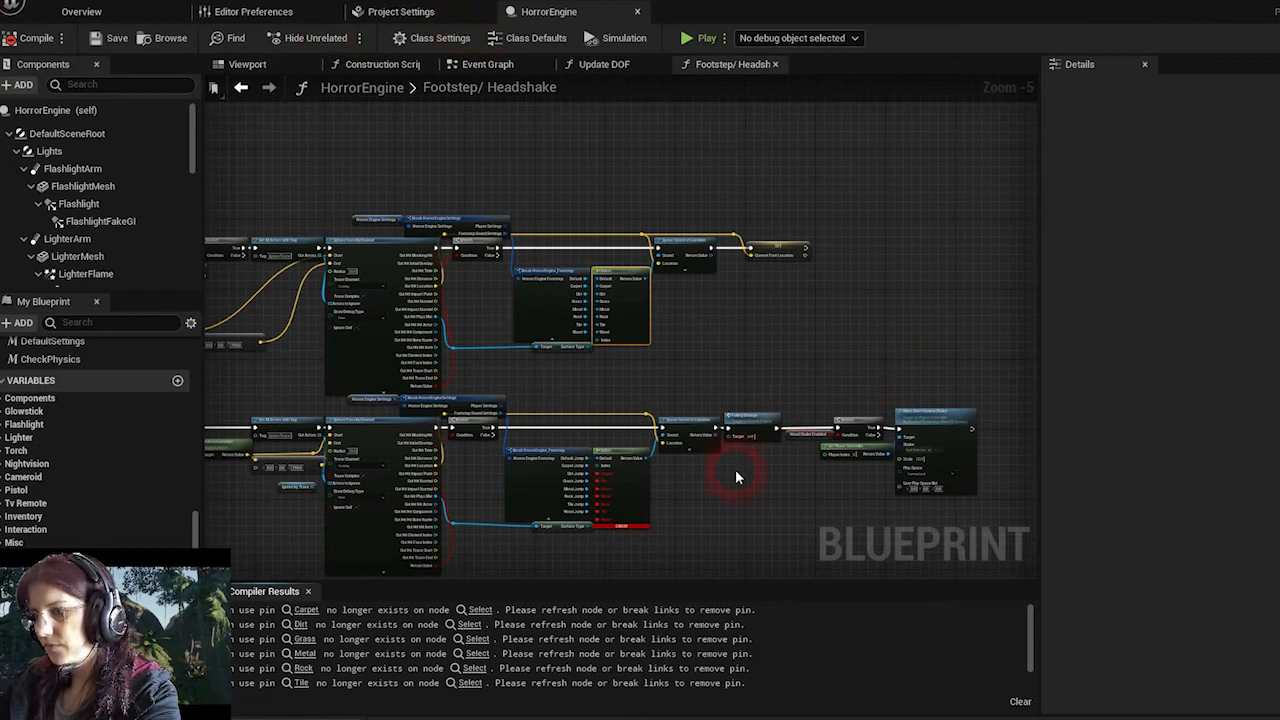
scroll(735, 477, up, 5)
right_click(488, 471)
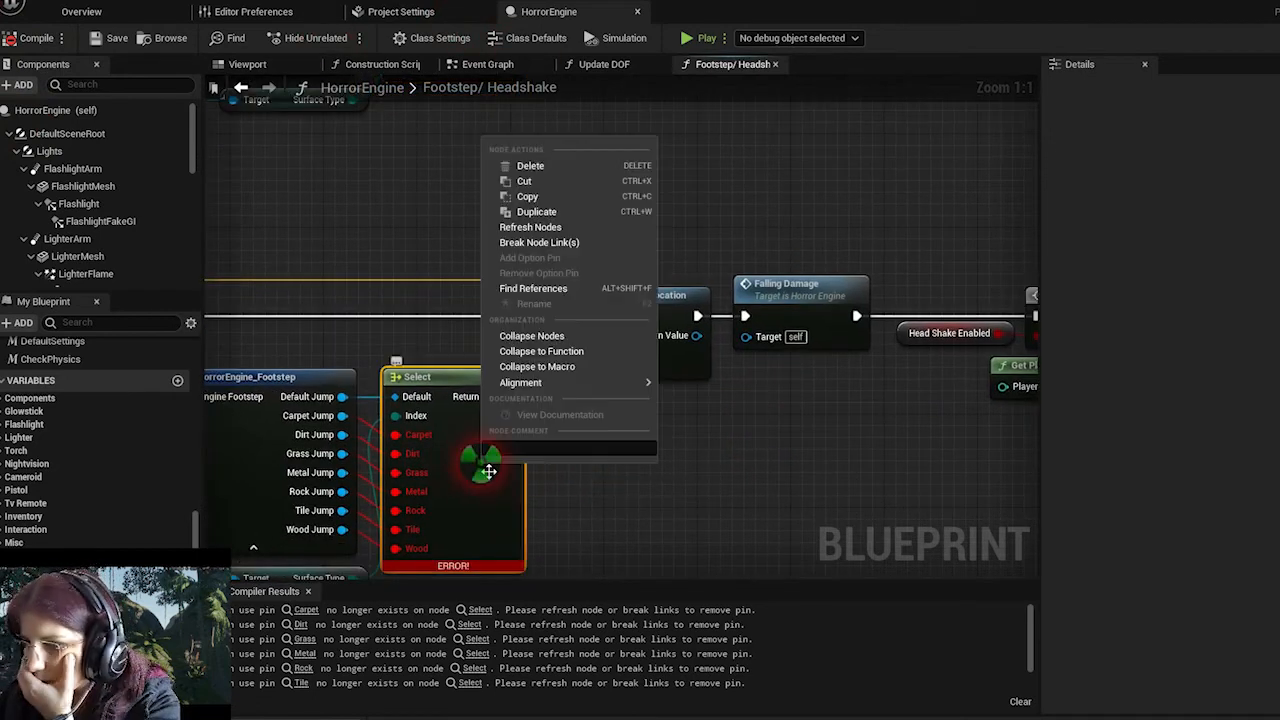
click(530, 227)
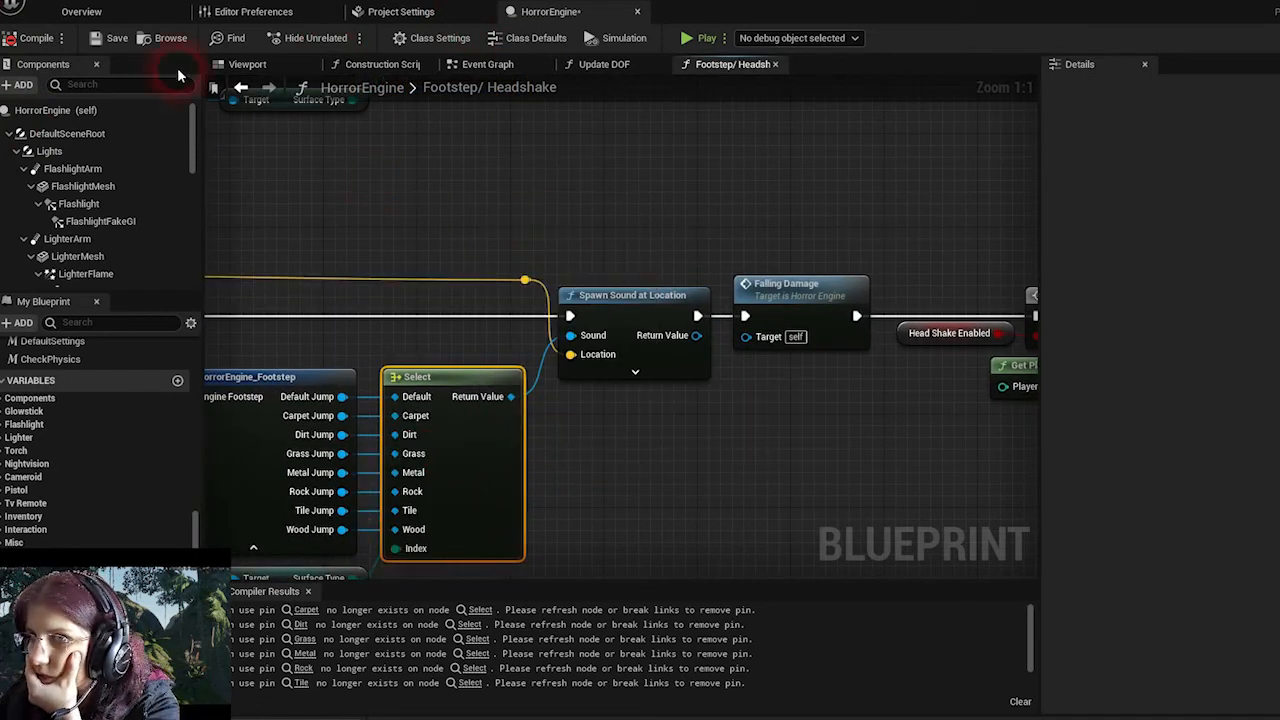
click(112, 38)
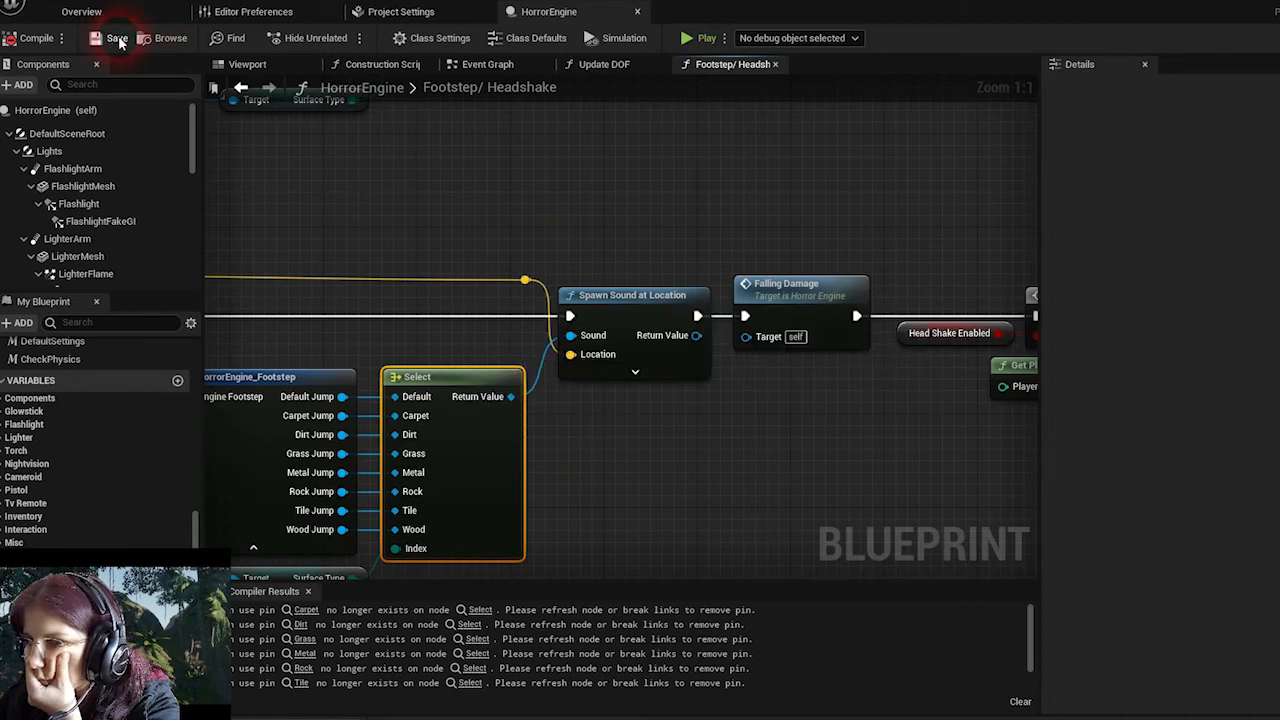
- Replace the jump sounds' Select node with a new one indexed by Surface Type, connecting its Return Value to Spawn Sound at Location's Sound input
right_drag(577, 471, 624, 414)
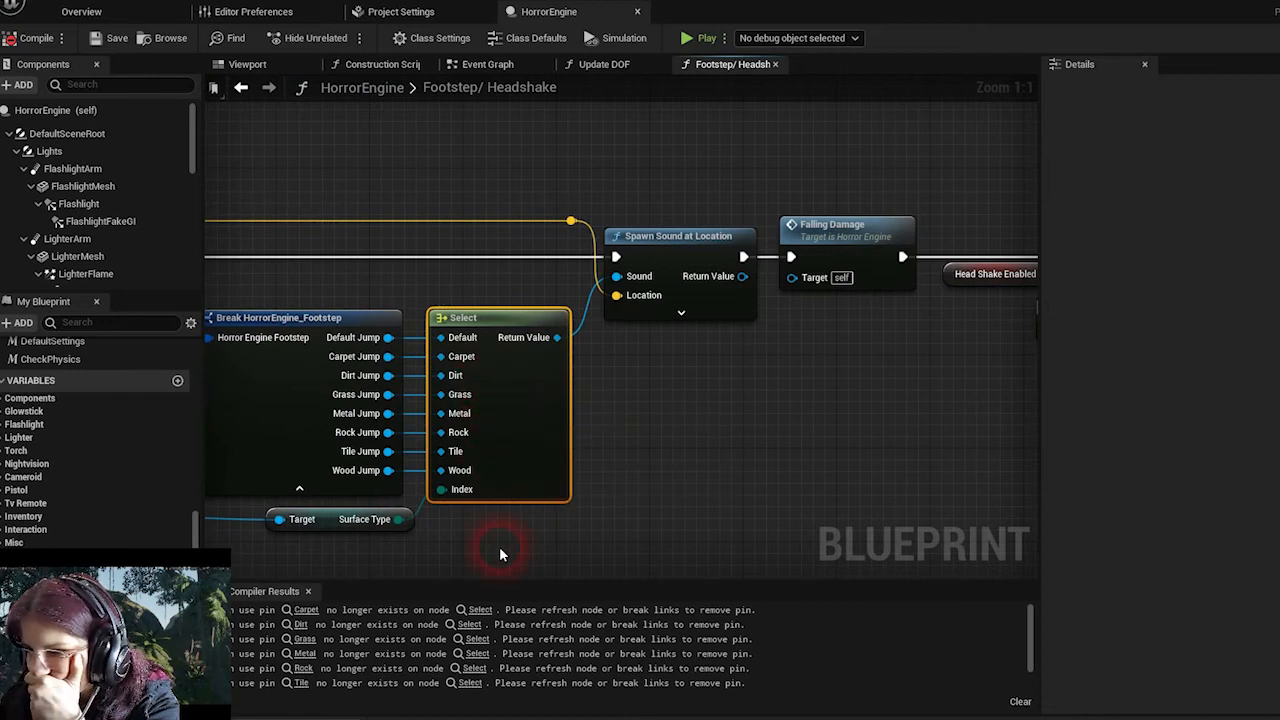
right_drag(494, 528, 509, 491)
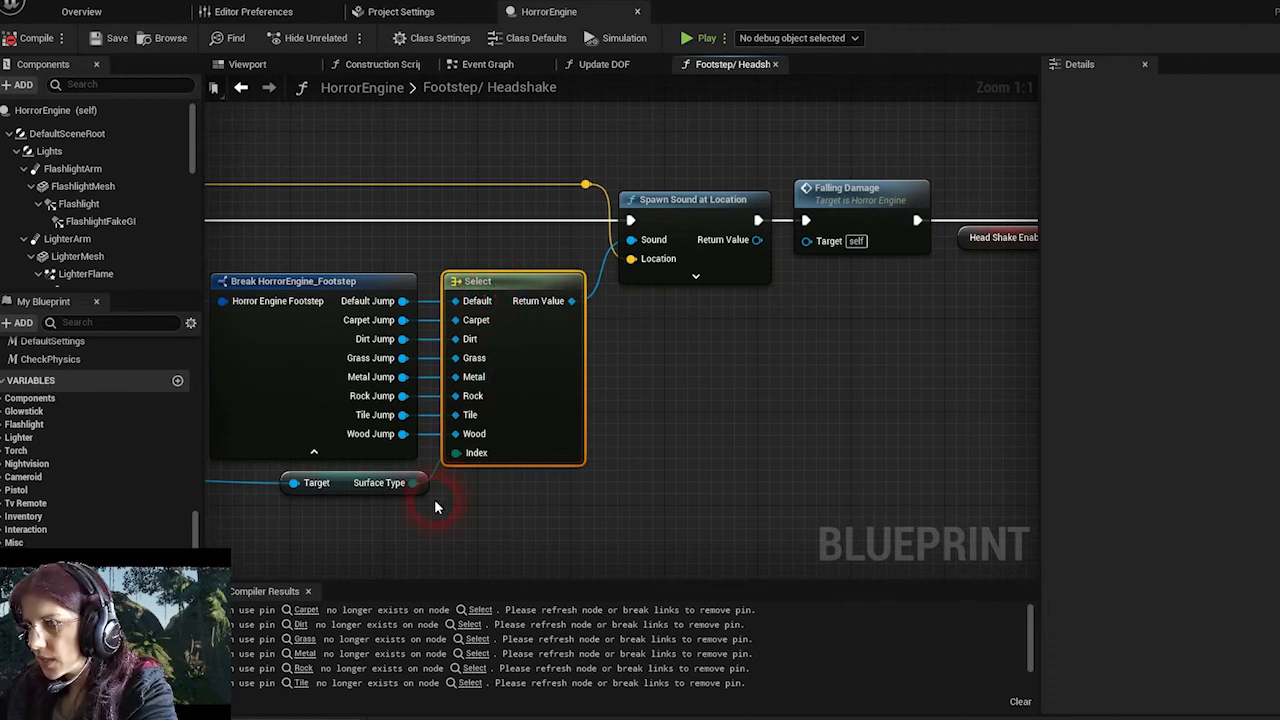
key(Delete)
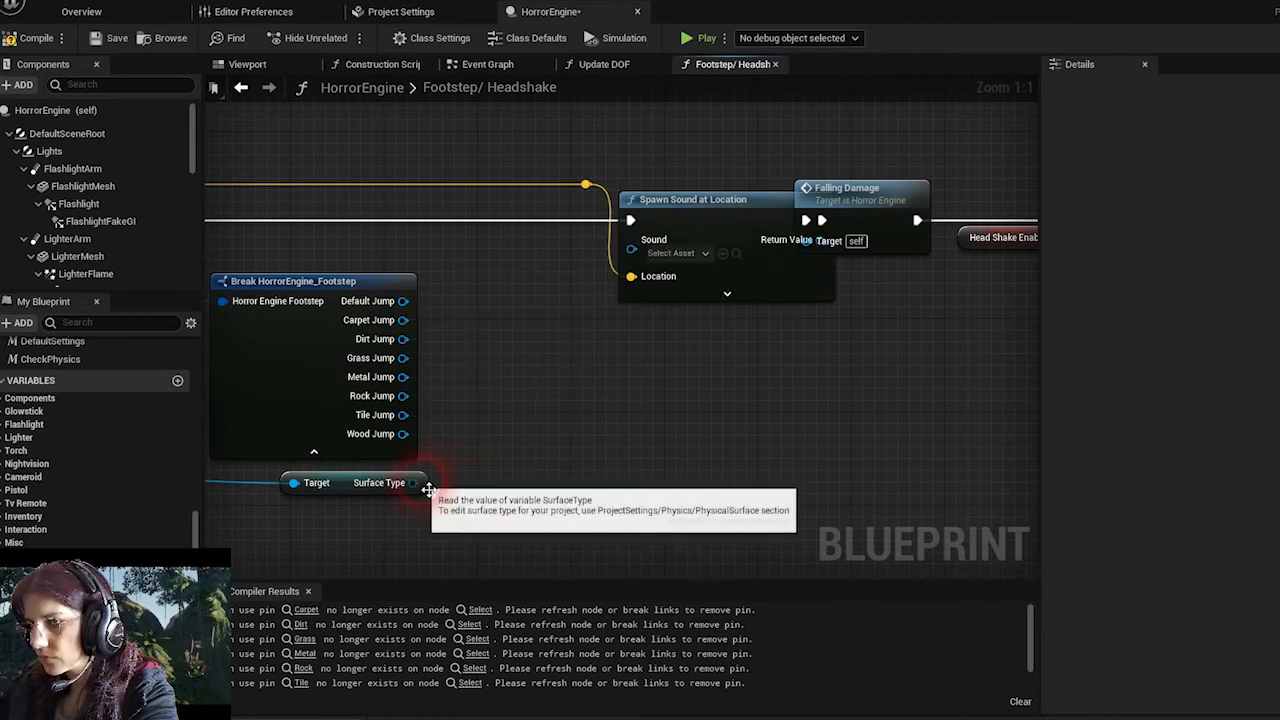
drag(412, 483, 474, 430)
text(sl)
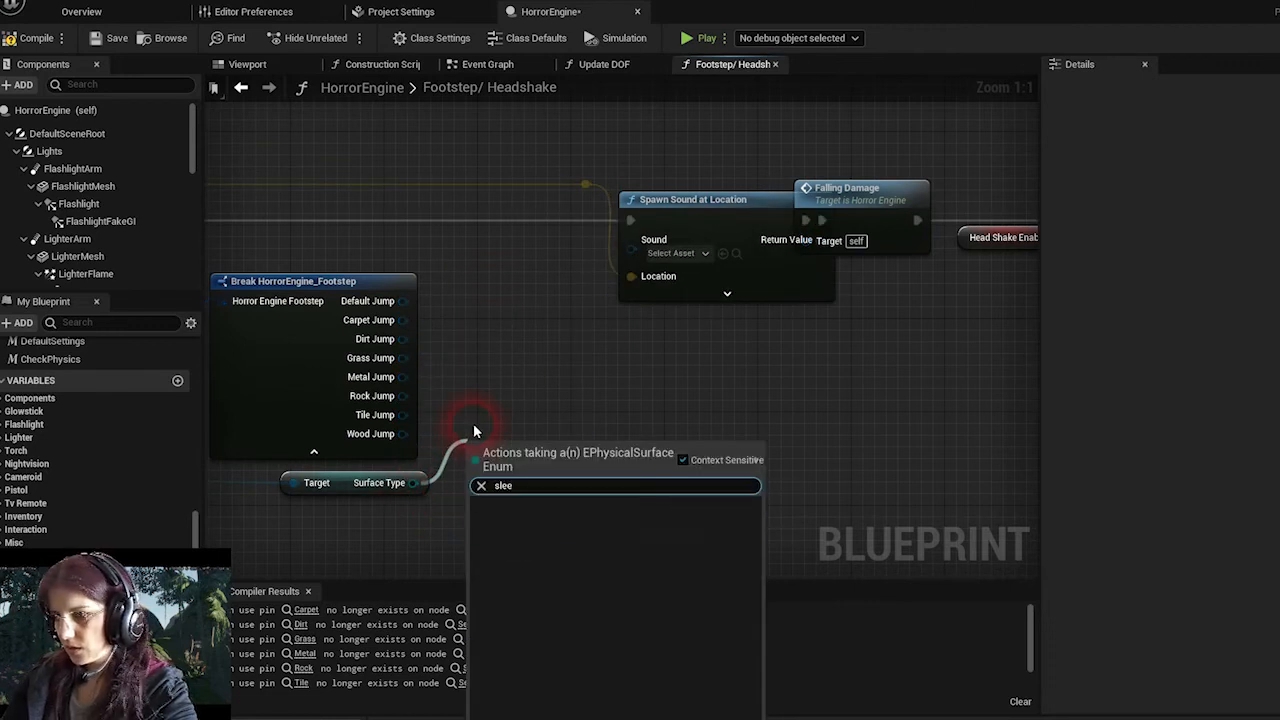
text(ect)
key(Return)
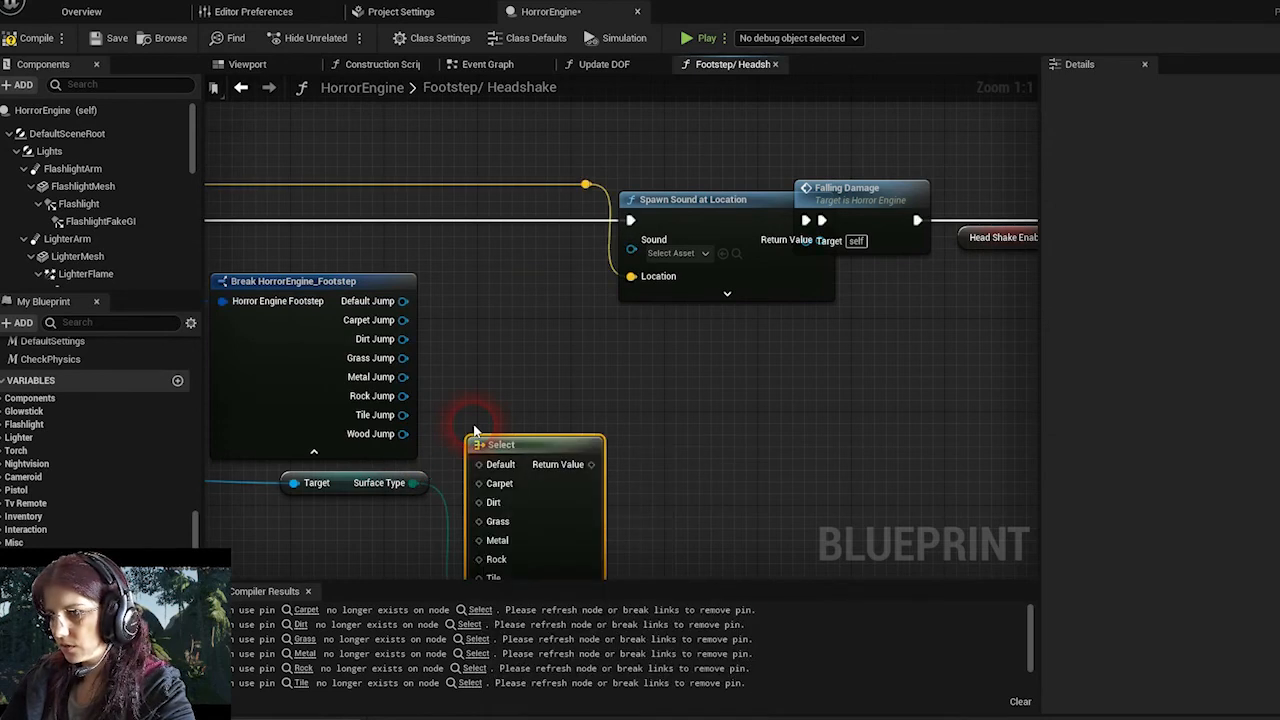
drag(536, 456, 641, 253)
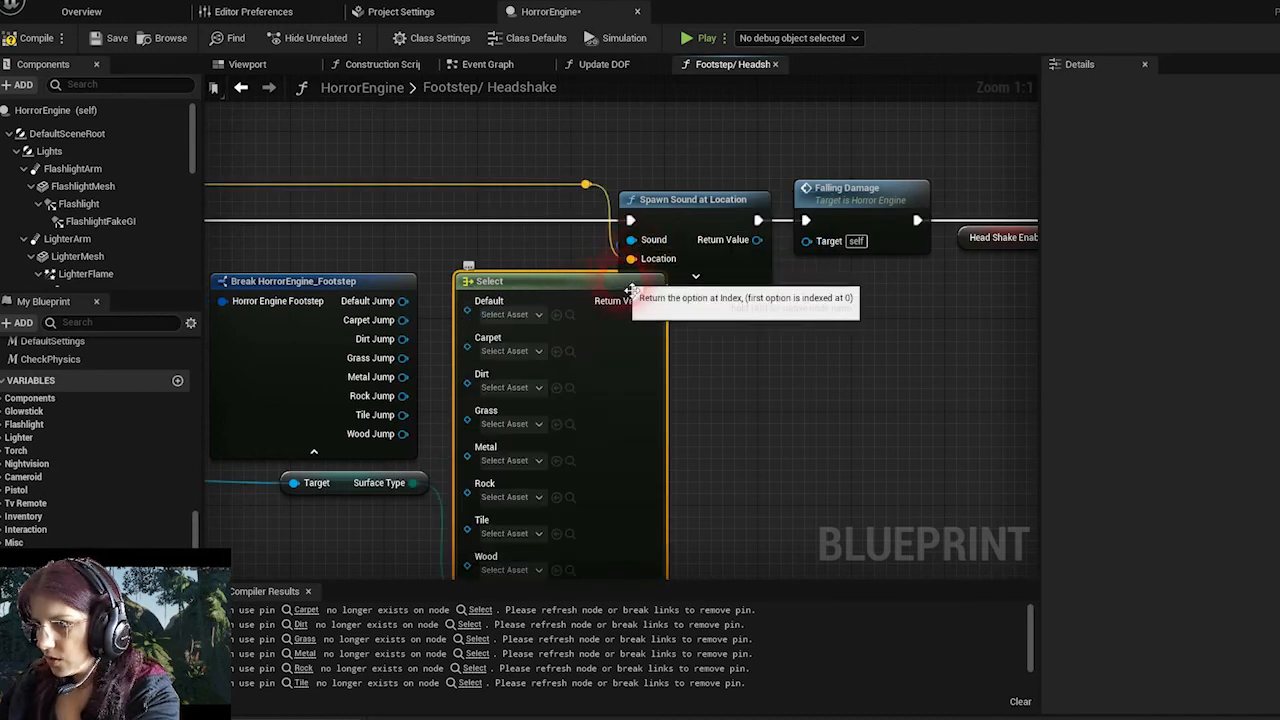
- Connect the Default, Carpet, Dirt, Grass, Metal, Rock, Tile and Wood Jump outputs to the matching Select inputs, and compile and save the blueprint
drag(402, 301, 486, 334)
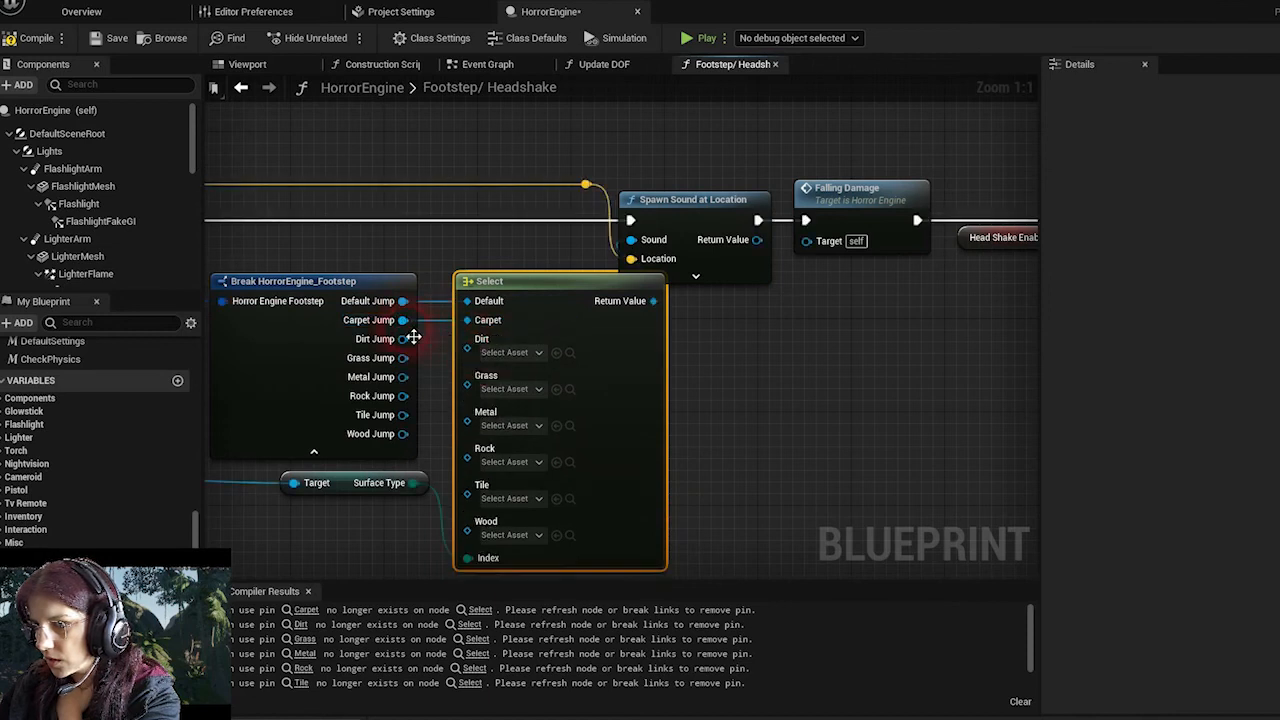
drag(403, 339, 483, 353)
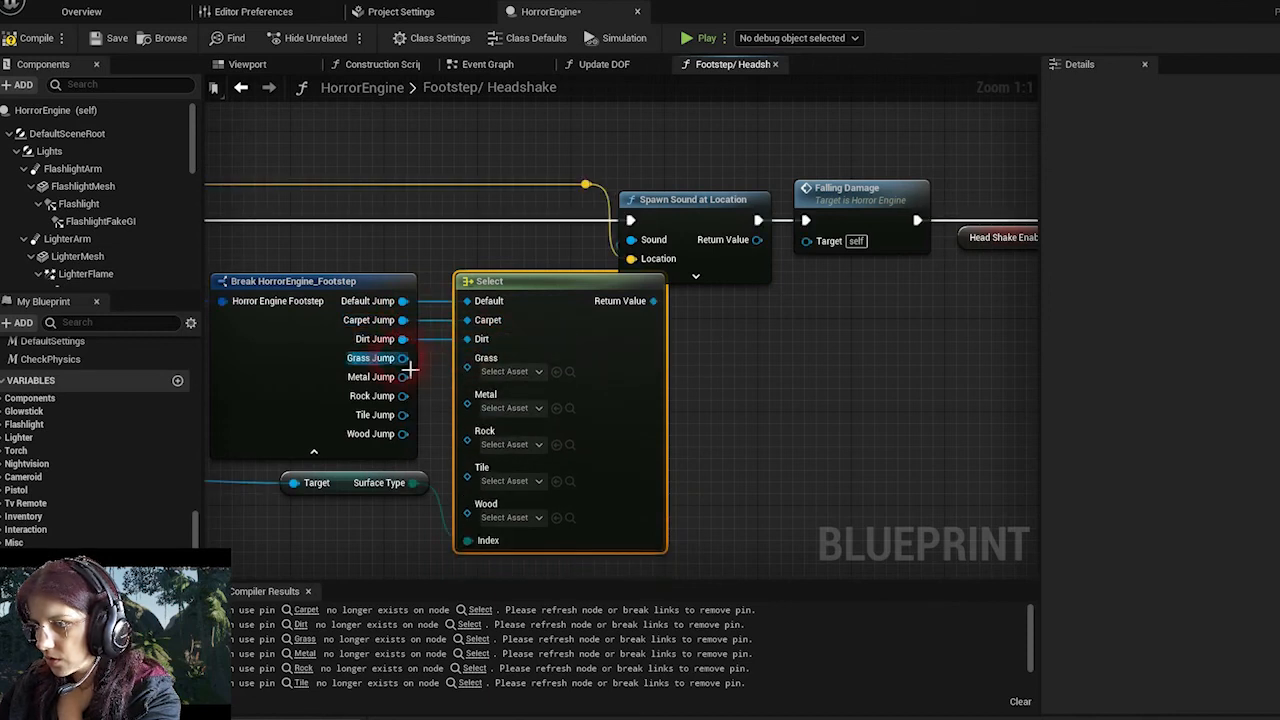
drag(403, 358, 479, 388)
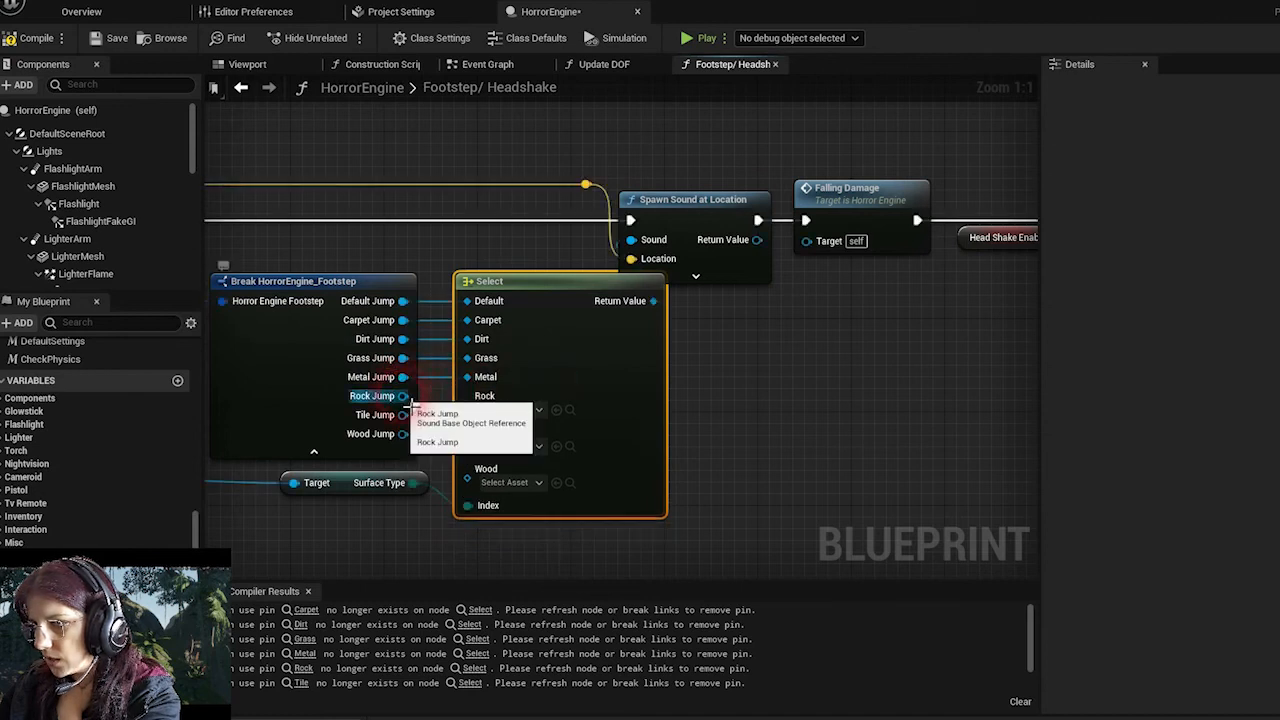
drag(403, 396, 467, 434)
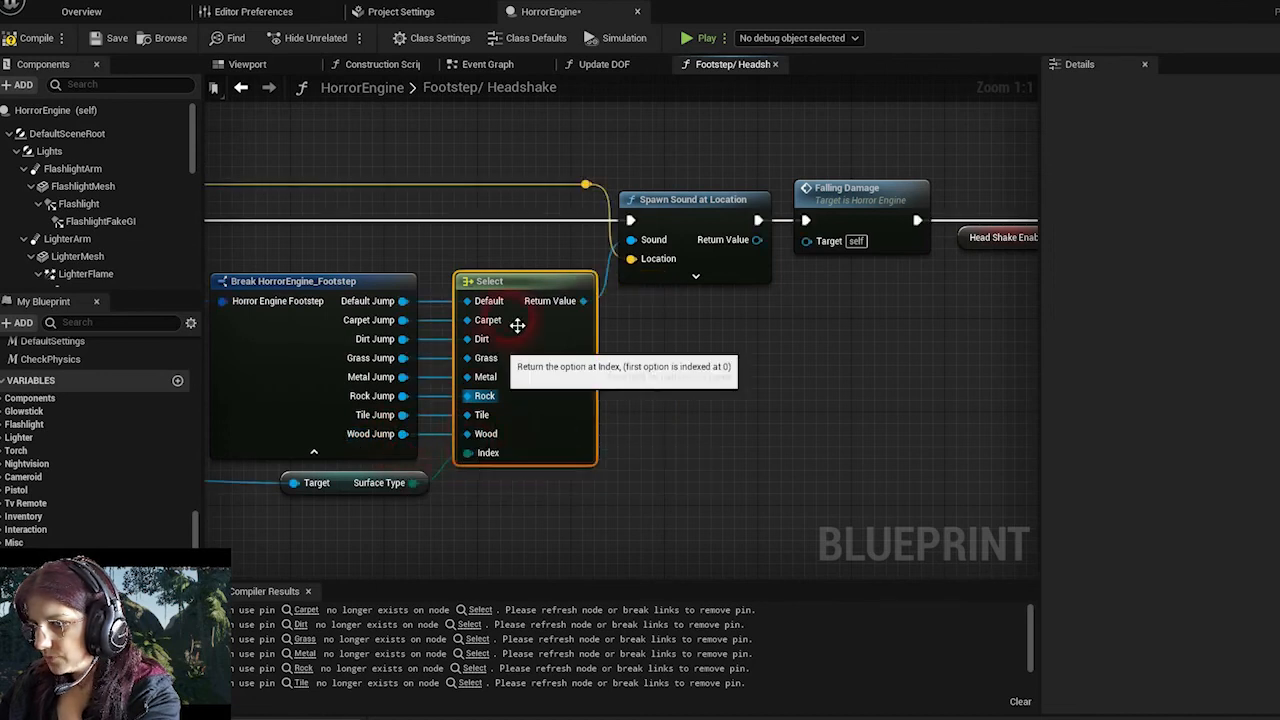
click(36, 38)
click(105, 40)
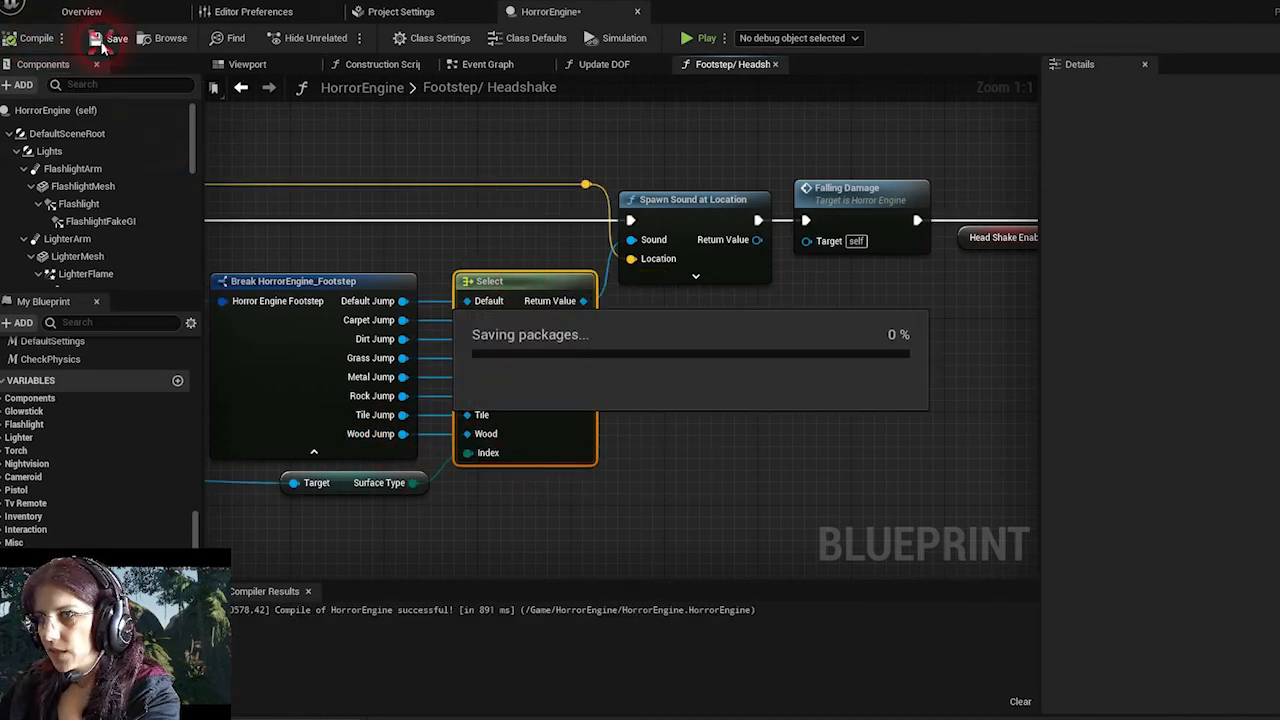
- Play-test the Overview level in the editor, walking up to the Save Game Actor pedestal, and stop the session
click(81, 11)
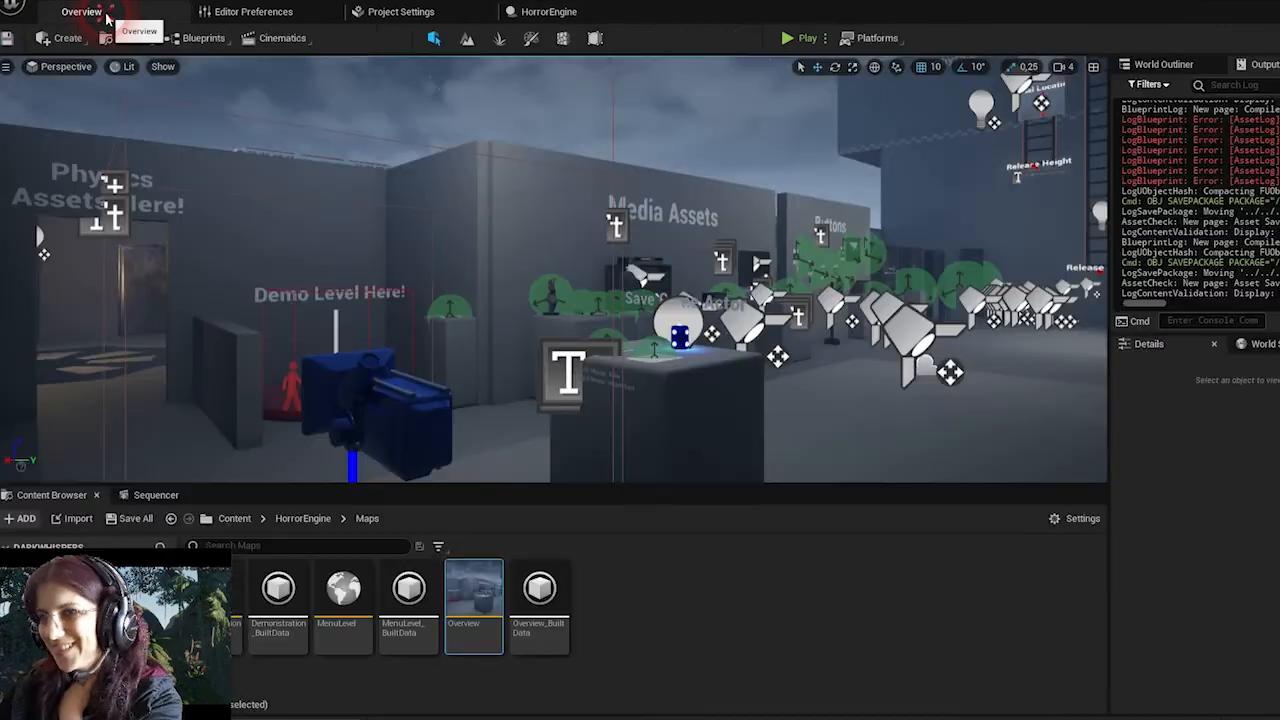
click(784, 40)
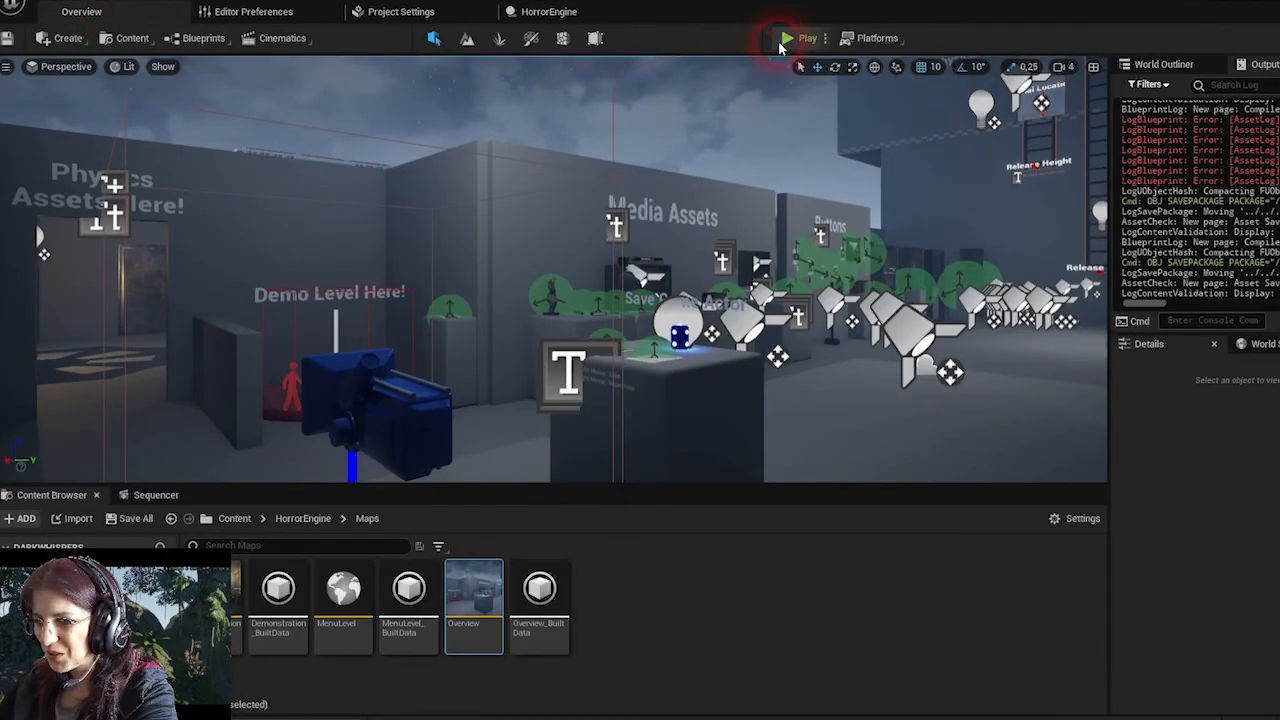
click(800, 39)
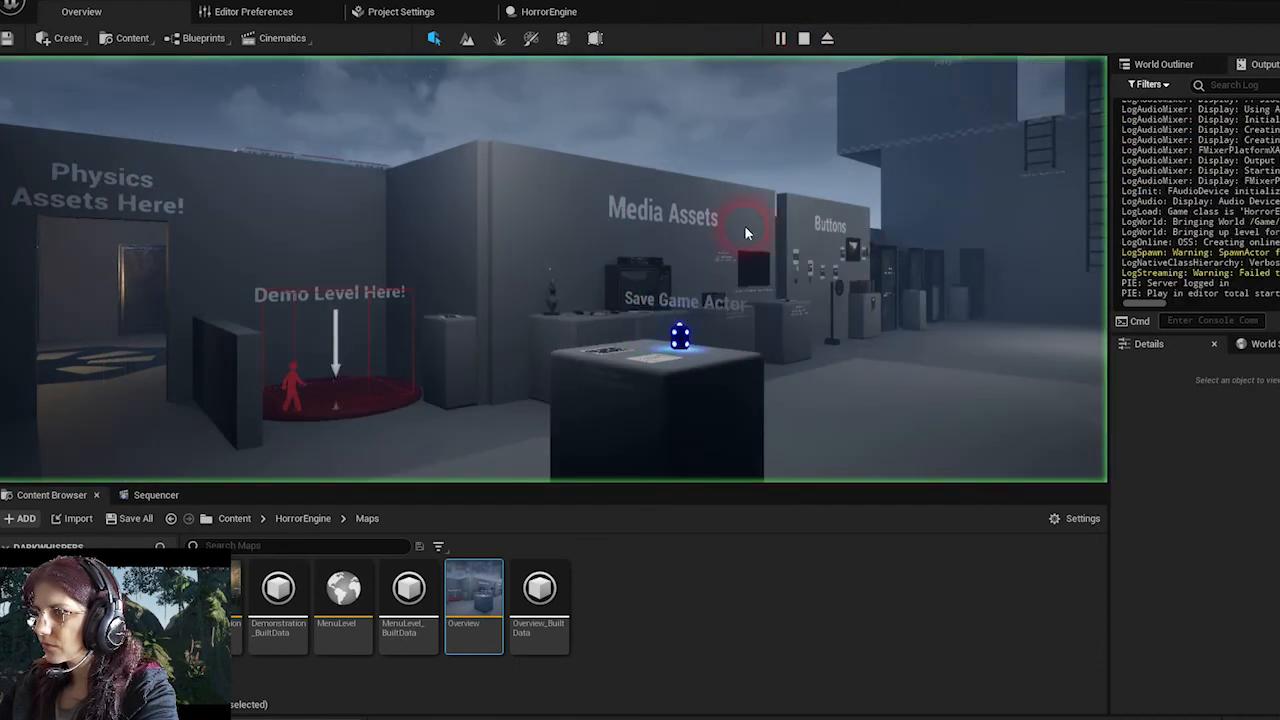
click(703, 341)
key(w)
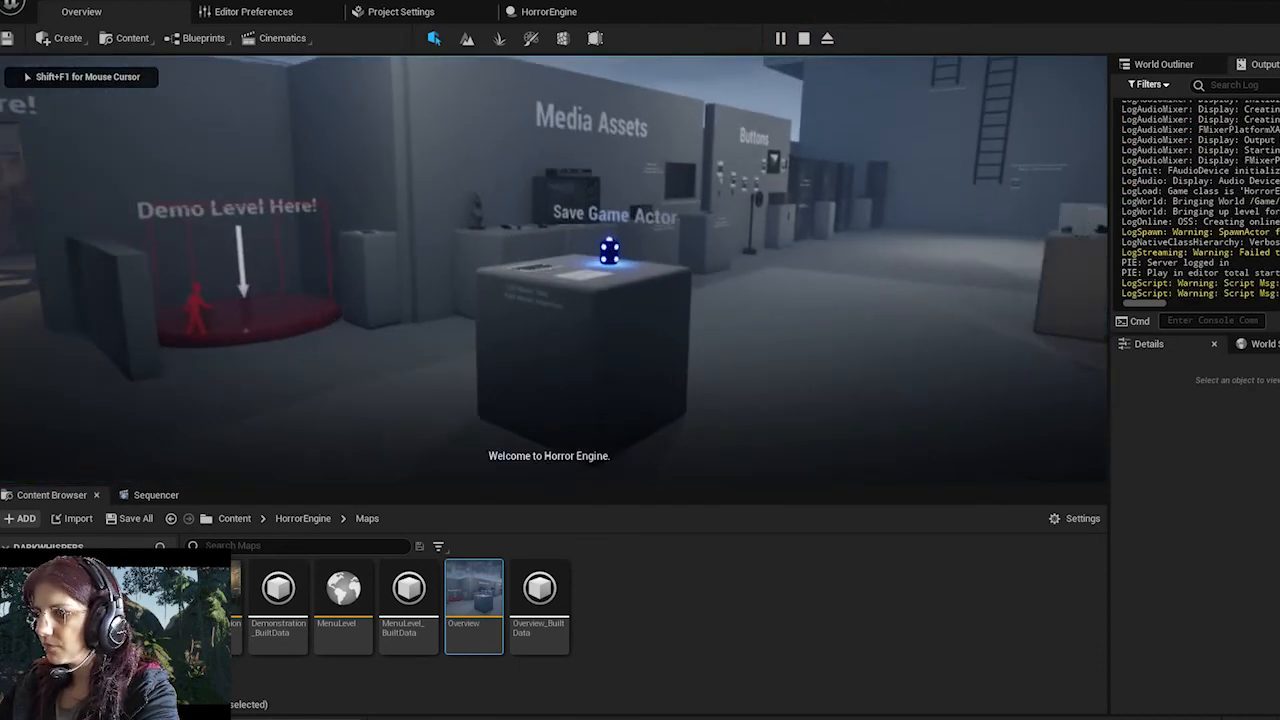
key(w)
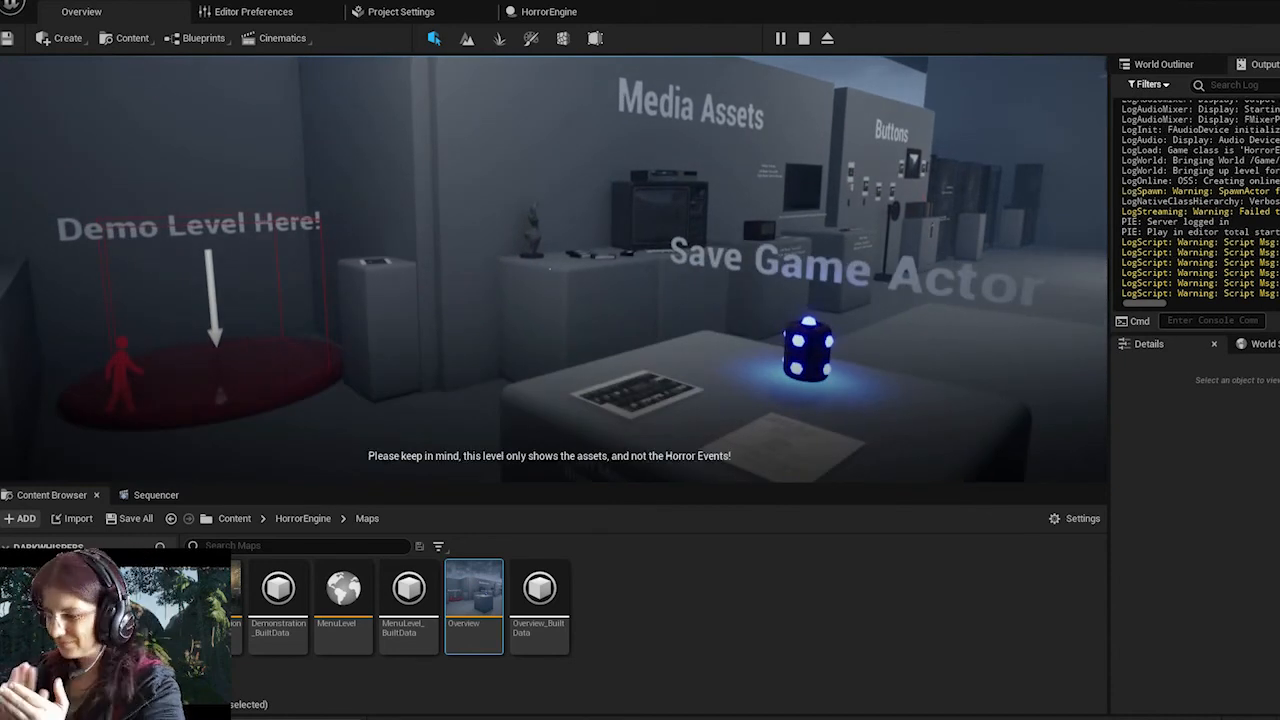
key(Escape)
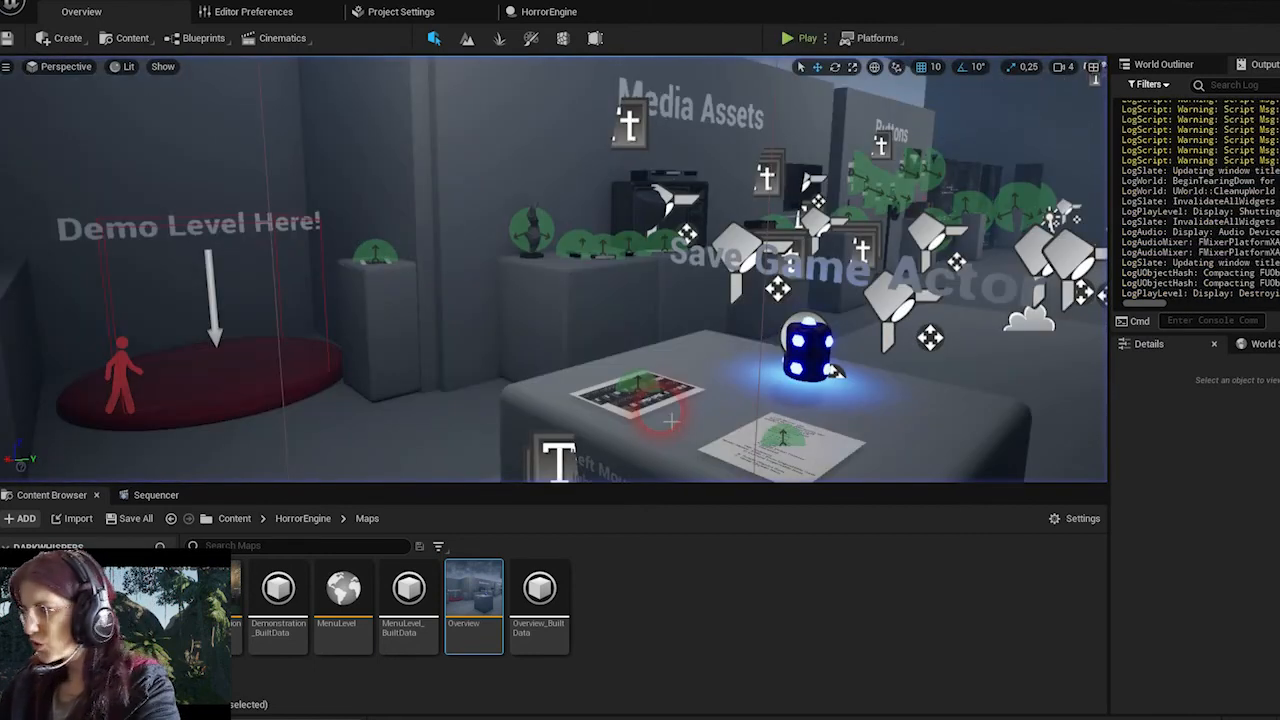